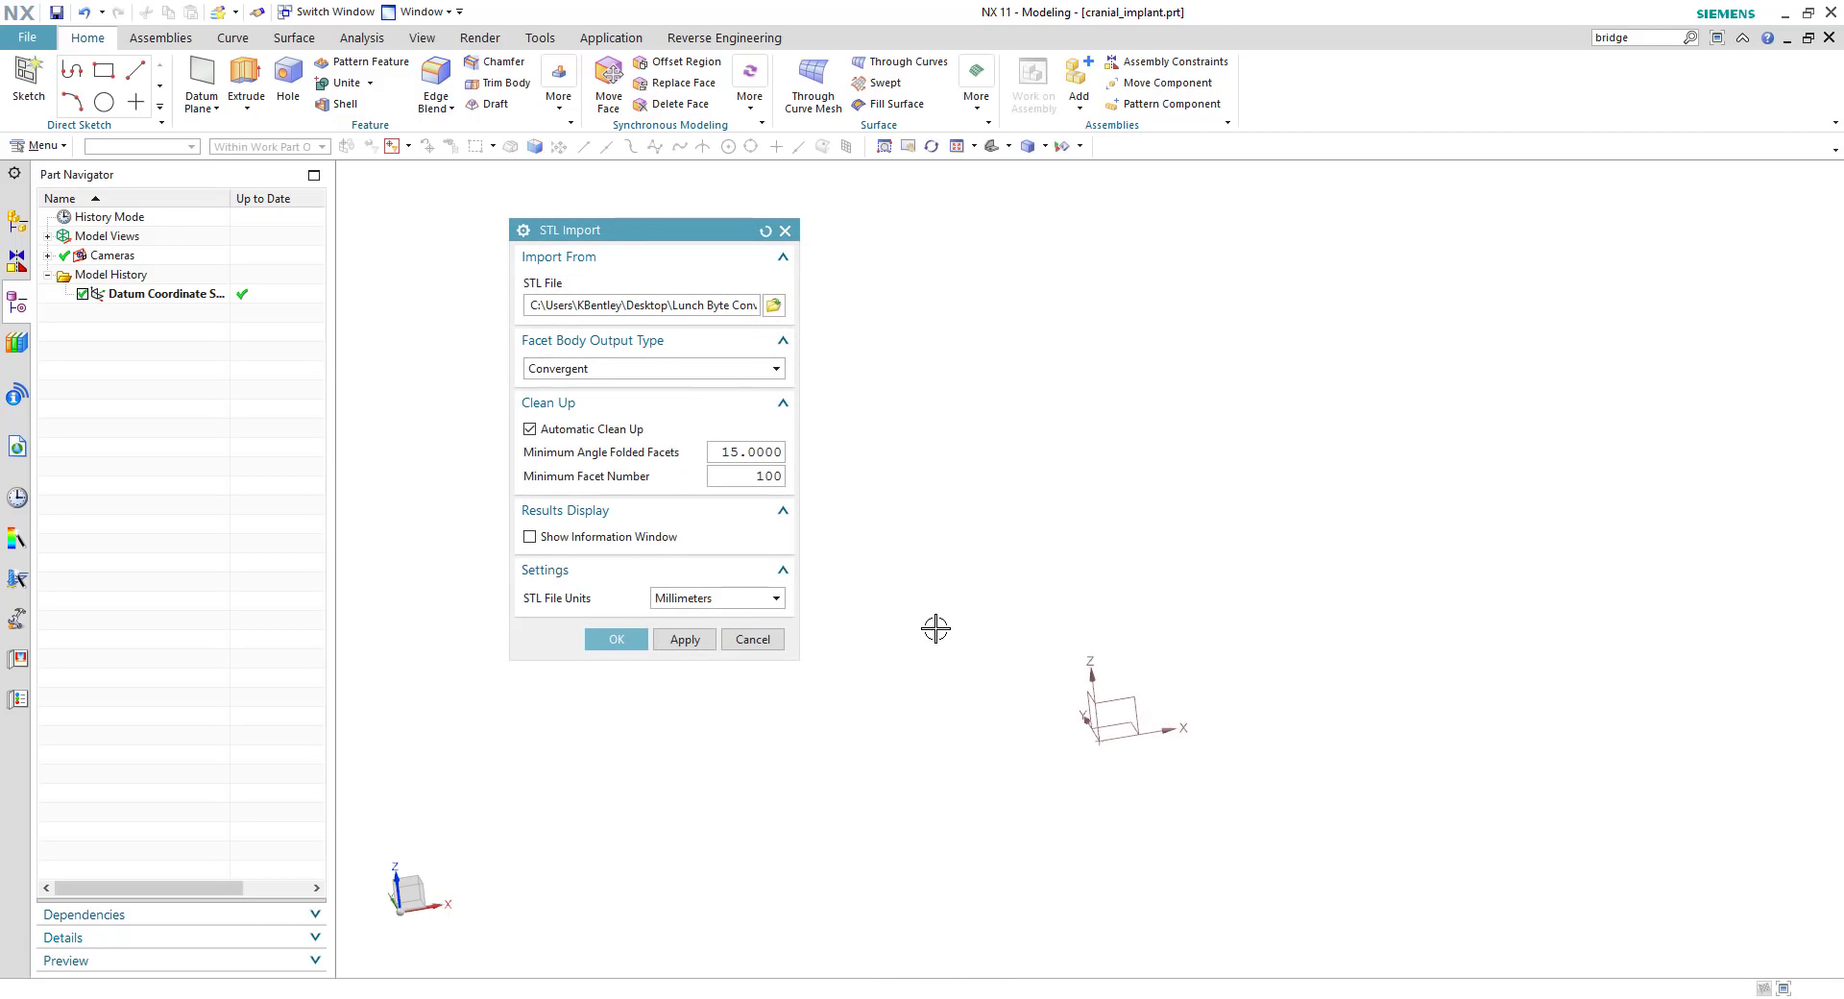
Step: Import the skull STL file as a Convergent facet body in millimetres, with automatic clean-up enabled
{"action": "left_click", "coordinate": [622, 368]}
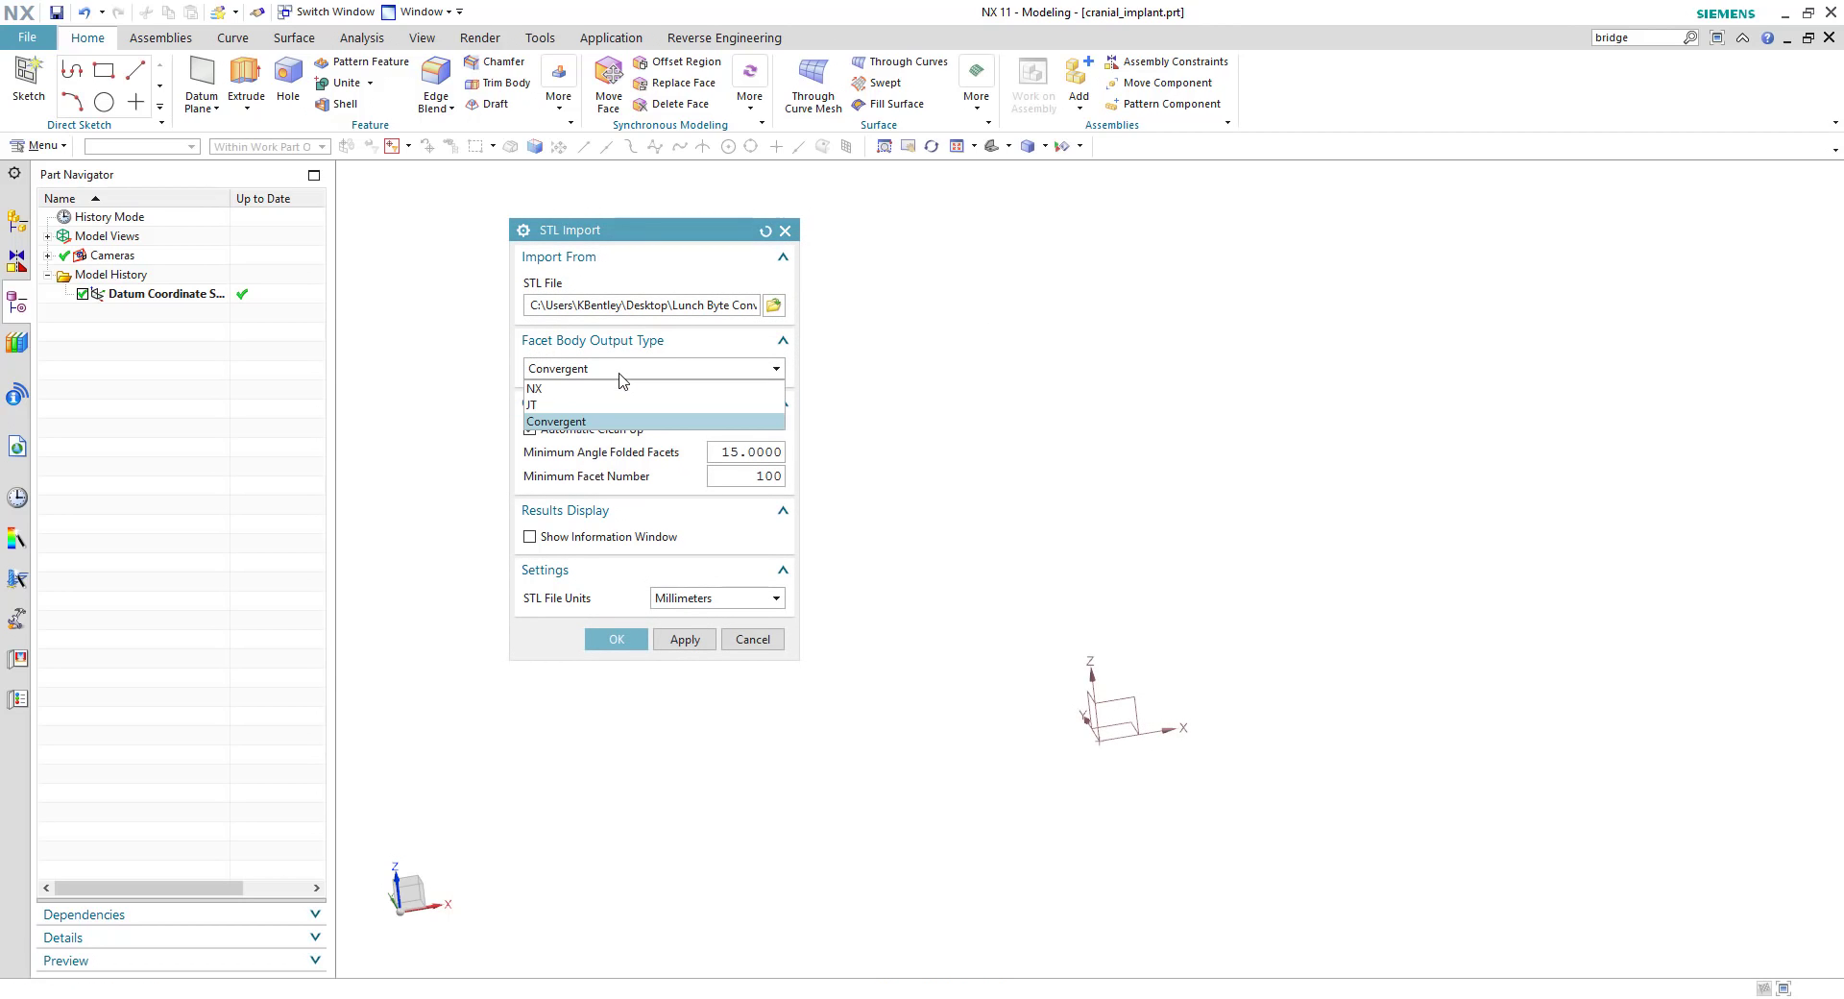
{"action": "left_click", "coordinate": [553, 423]}
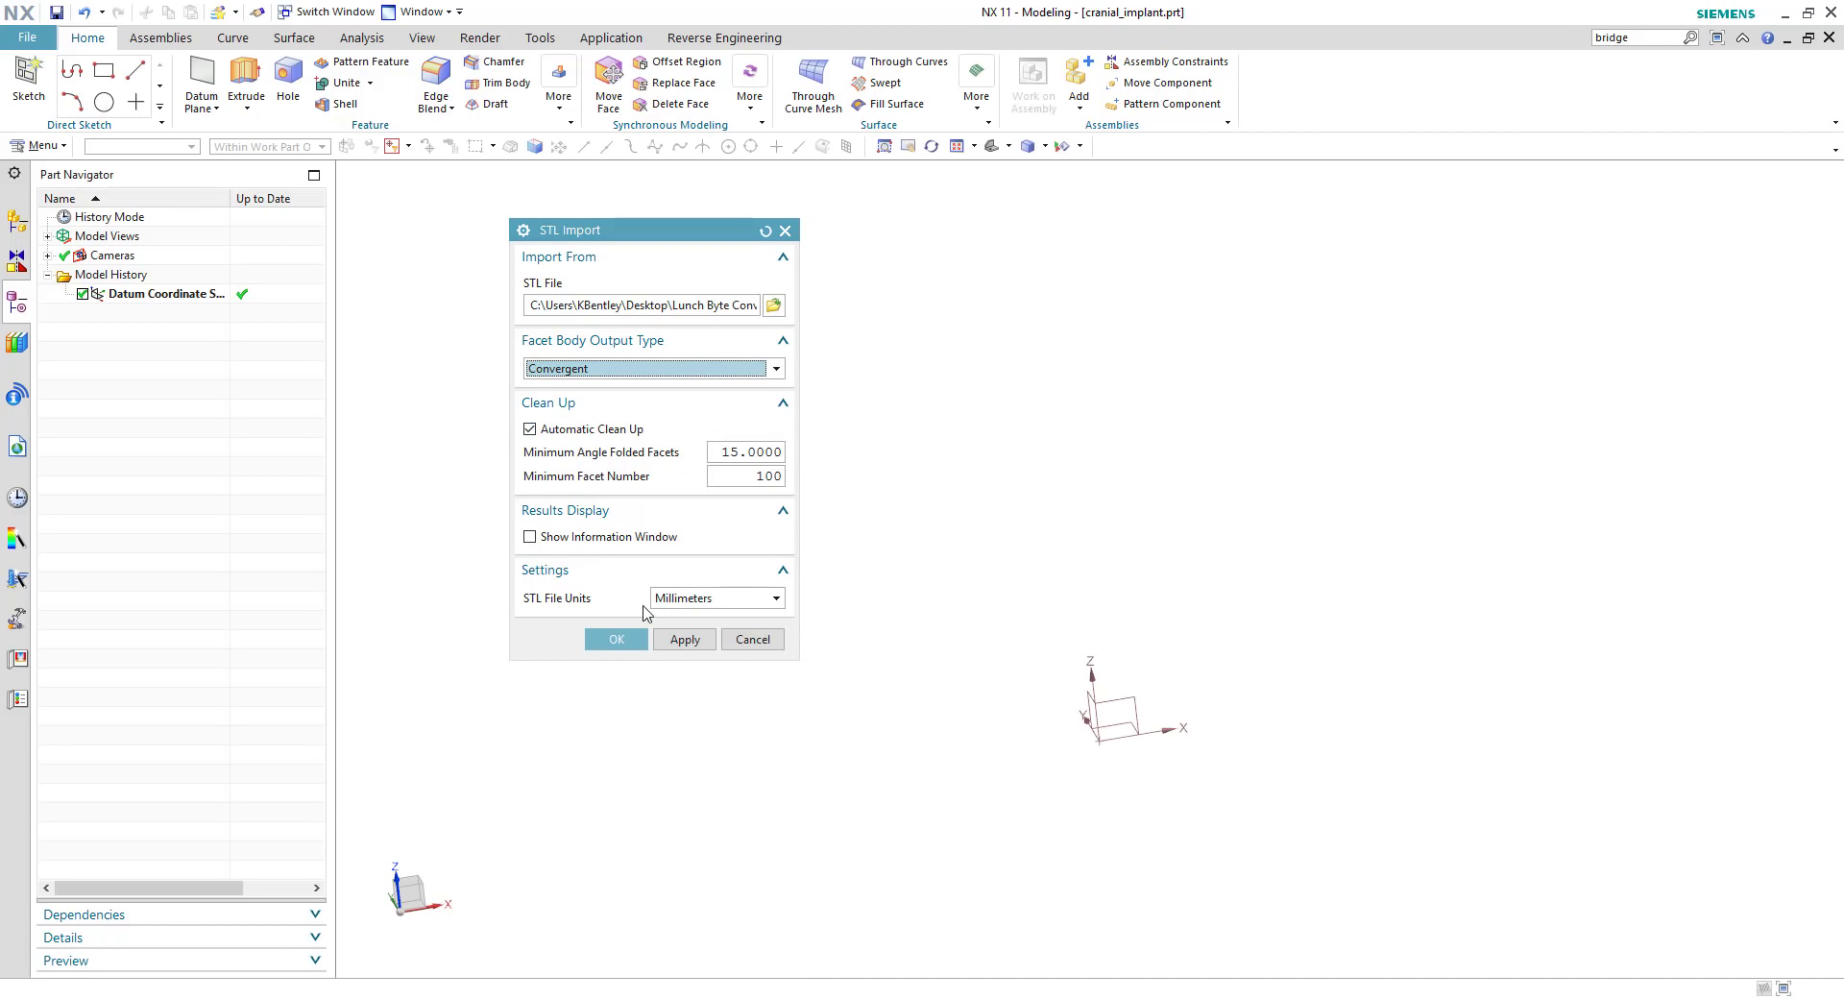
{"action": "left_click", "coordinate": [618, 640]}
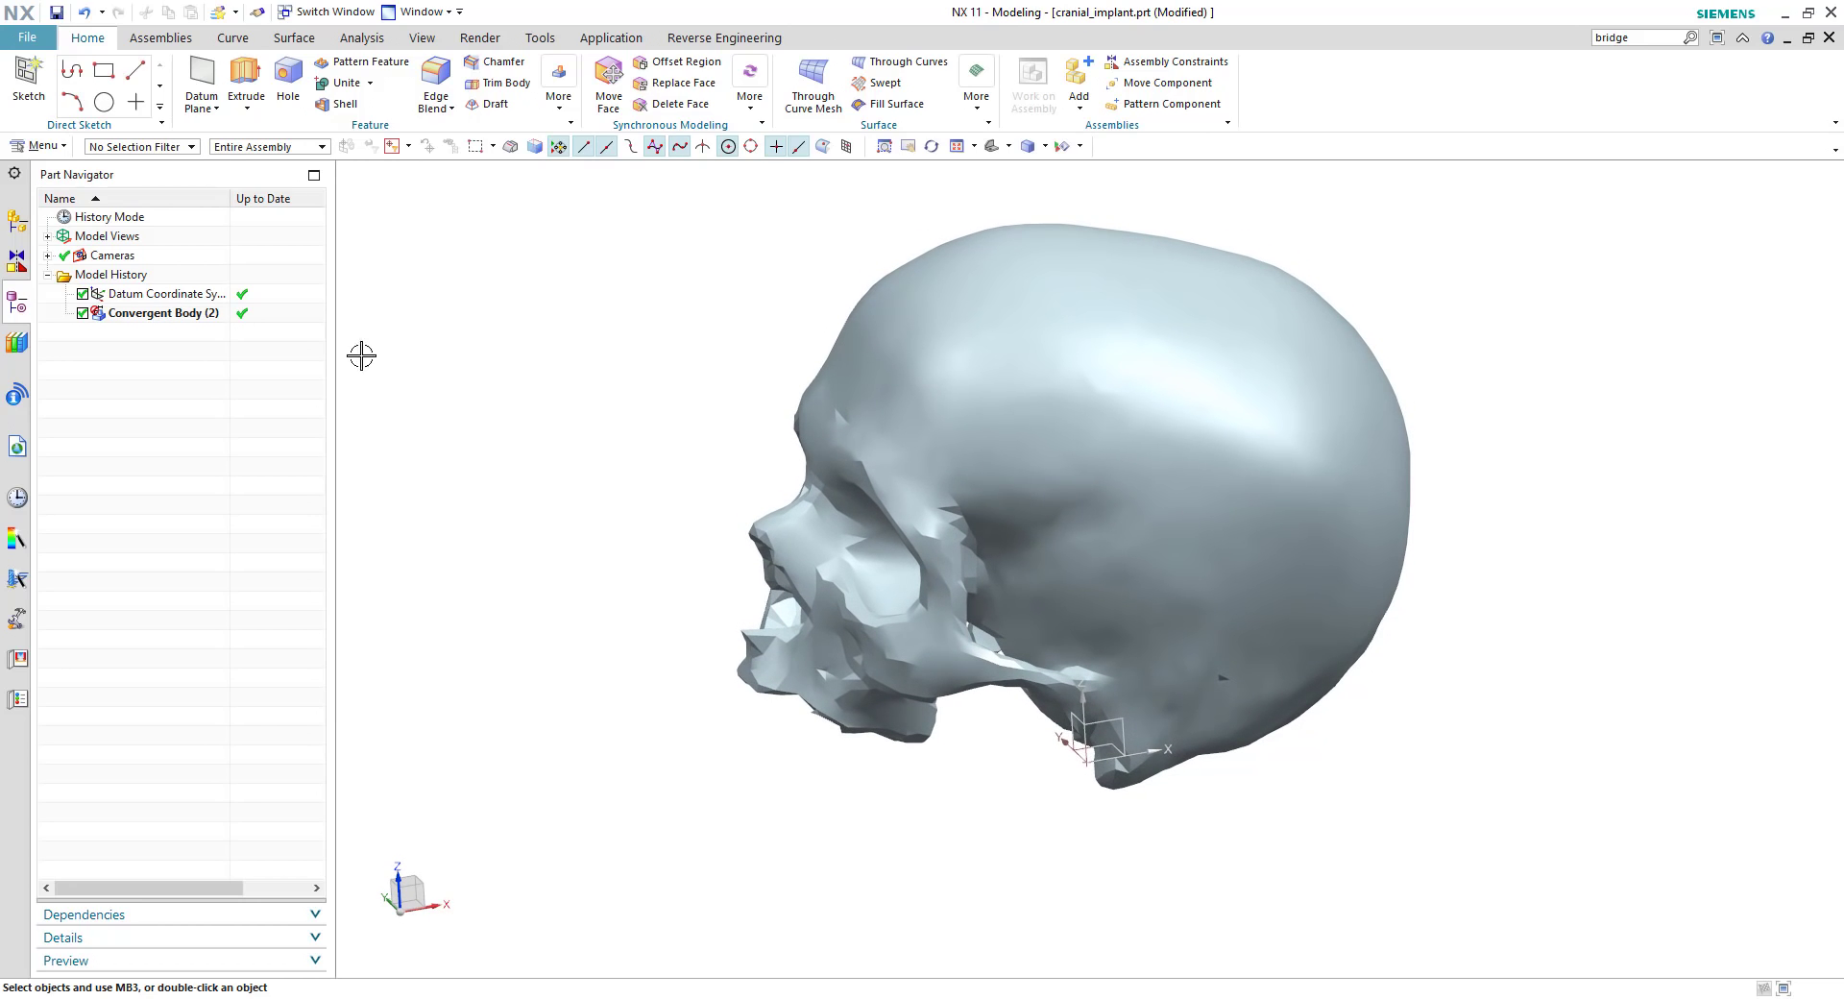
Step: Create a new sketch on the XZ plane of the datum coordinate system
{"action": "left_click", "coordinate": [28, 81]}
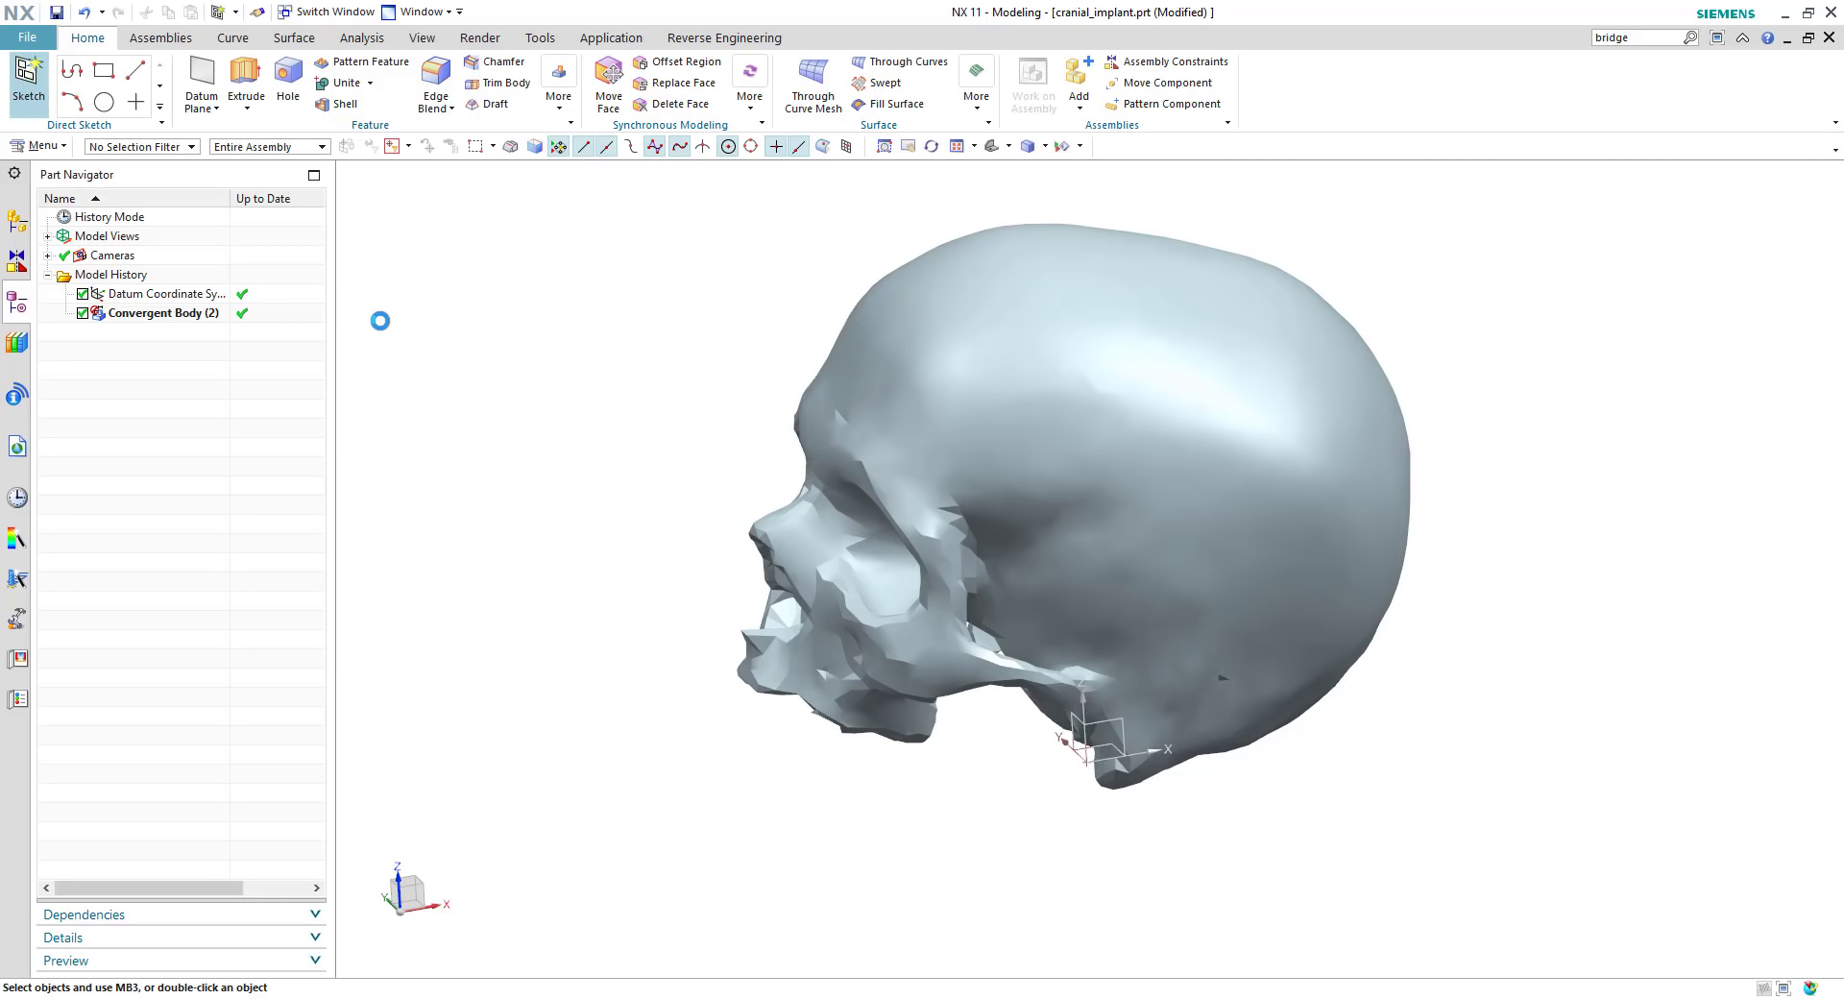
{"action": "left_click", "coordinate": [1119, 720]}
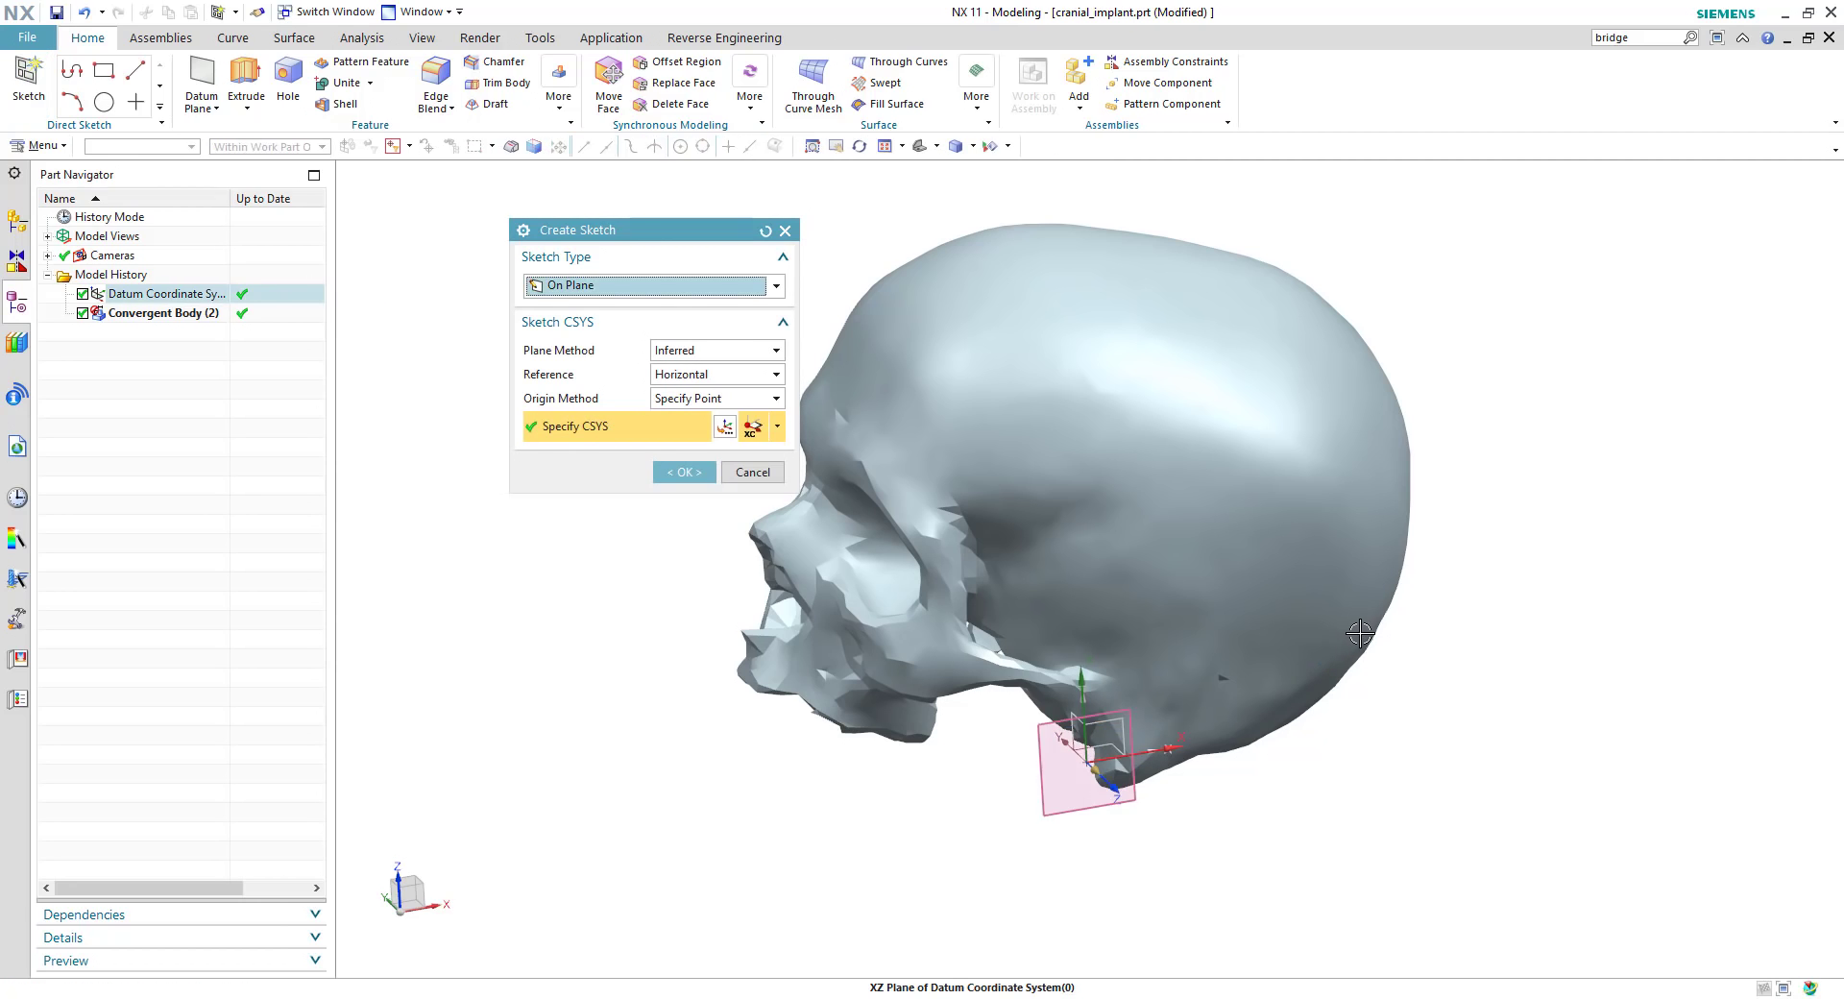
{"action": "left_click", "coordinate": [684, 471]}
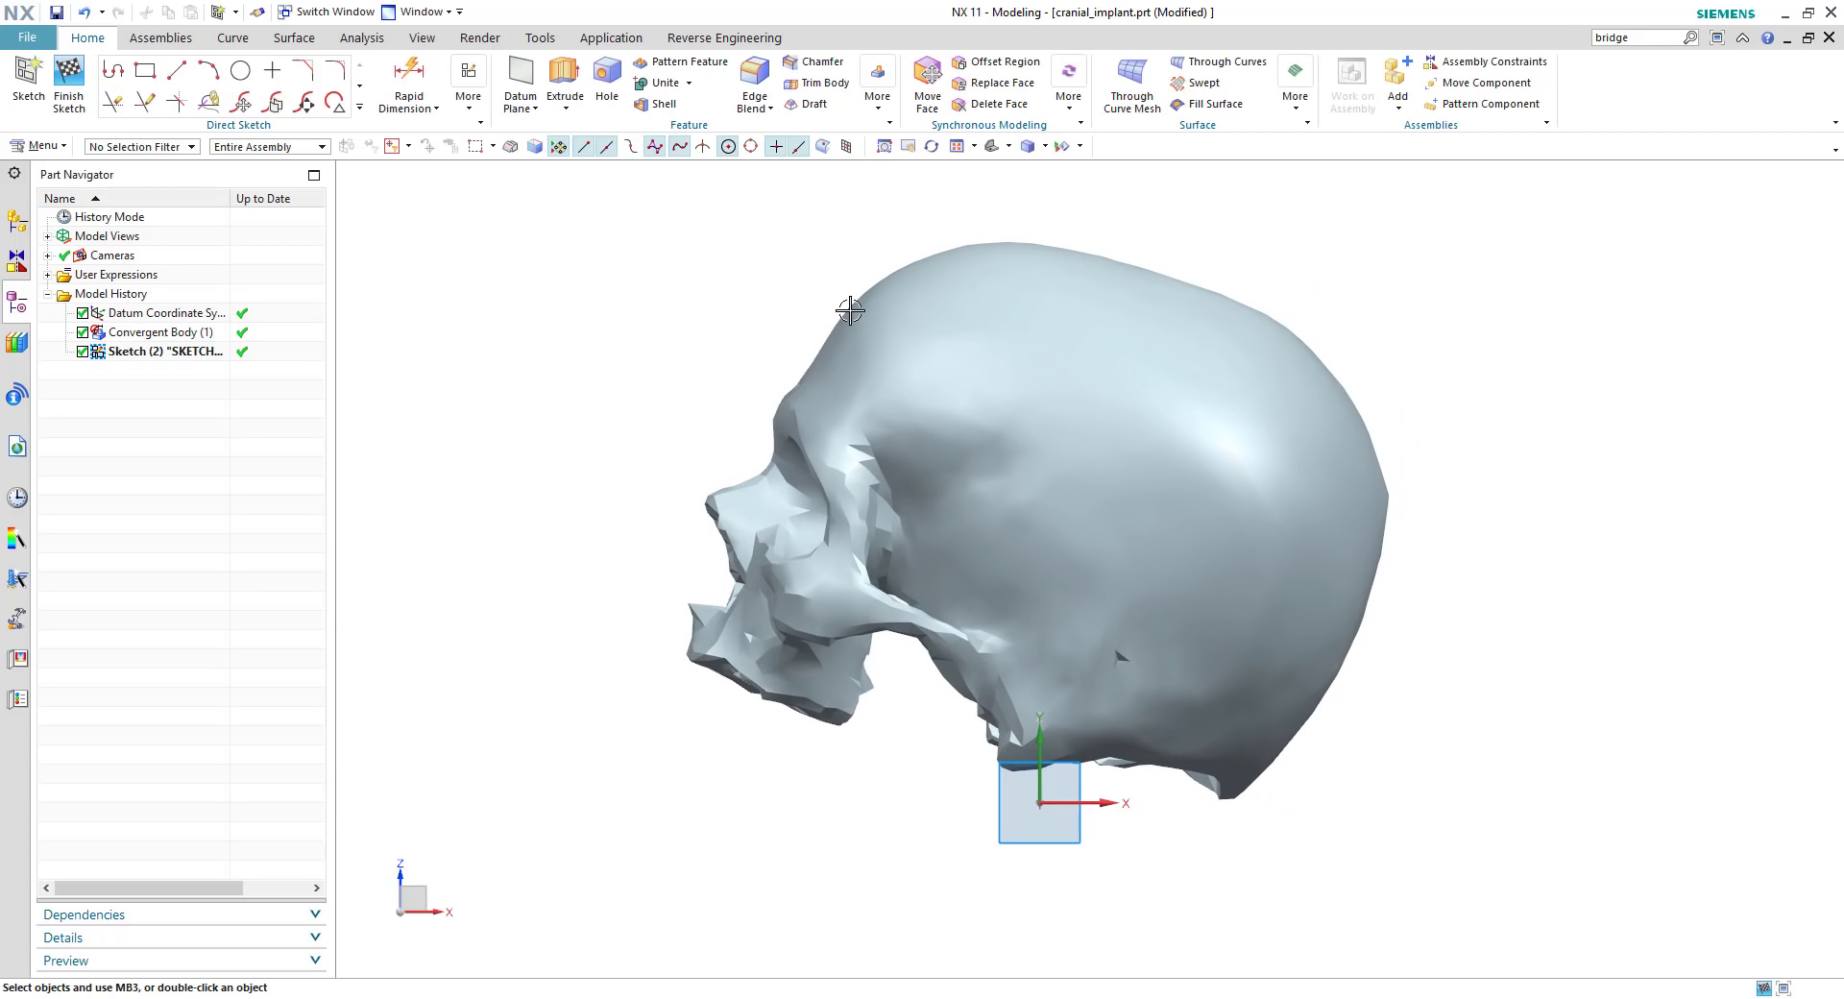
Step: Sketch a closed degree-3 studio spline through four points, forming an elongated oval over the upper side of the skull
{"action": "left_click", "coordinate": [360, 88]}
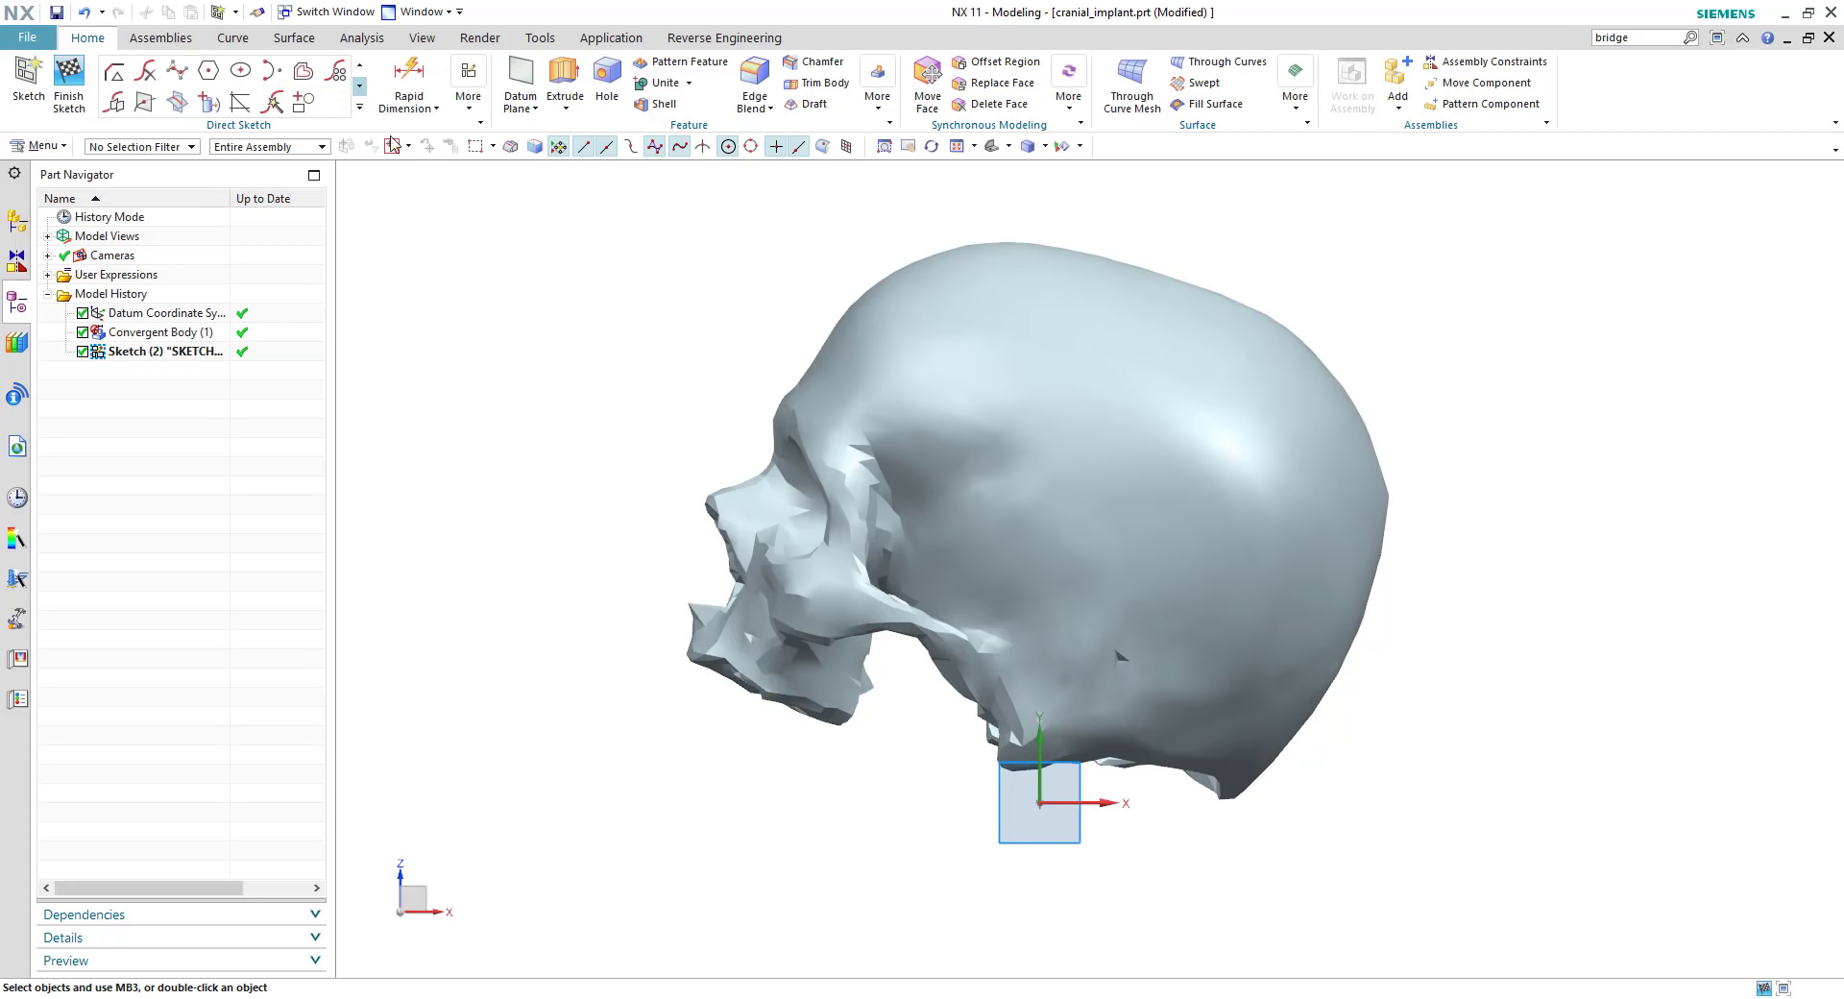
{"action": "left_click", "coordinate": [178, 77]}
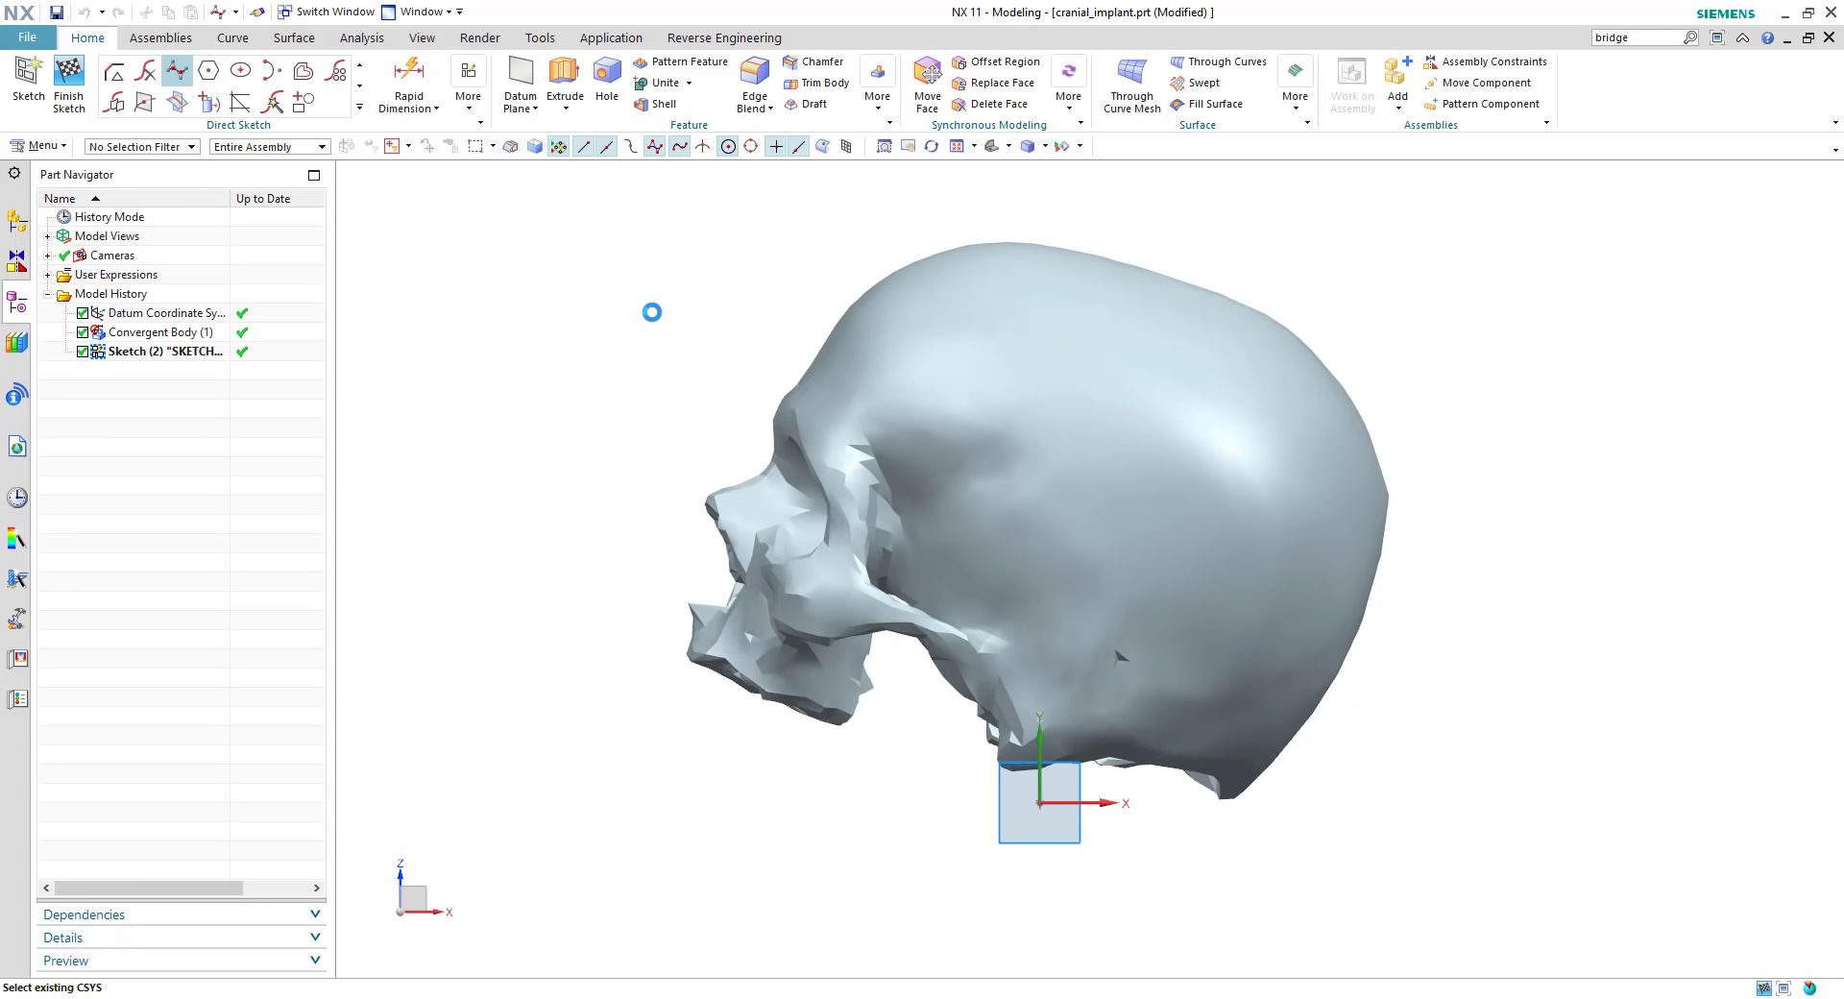
{"action": "left_click", "coordinate": [995, 433]}
{"action": "left_click", "coordinate": [1152, 384]}
{"action": "left_click", "coordinate": [1290, 489]}
{"action": "left_click", "coordinate": [1133, 505]}
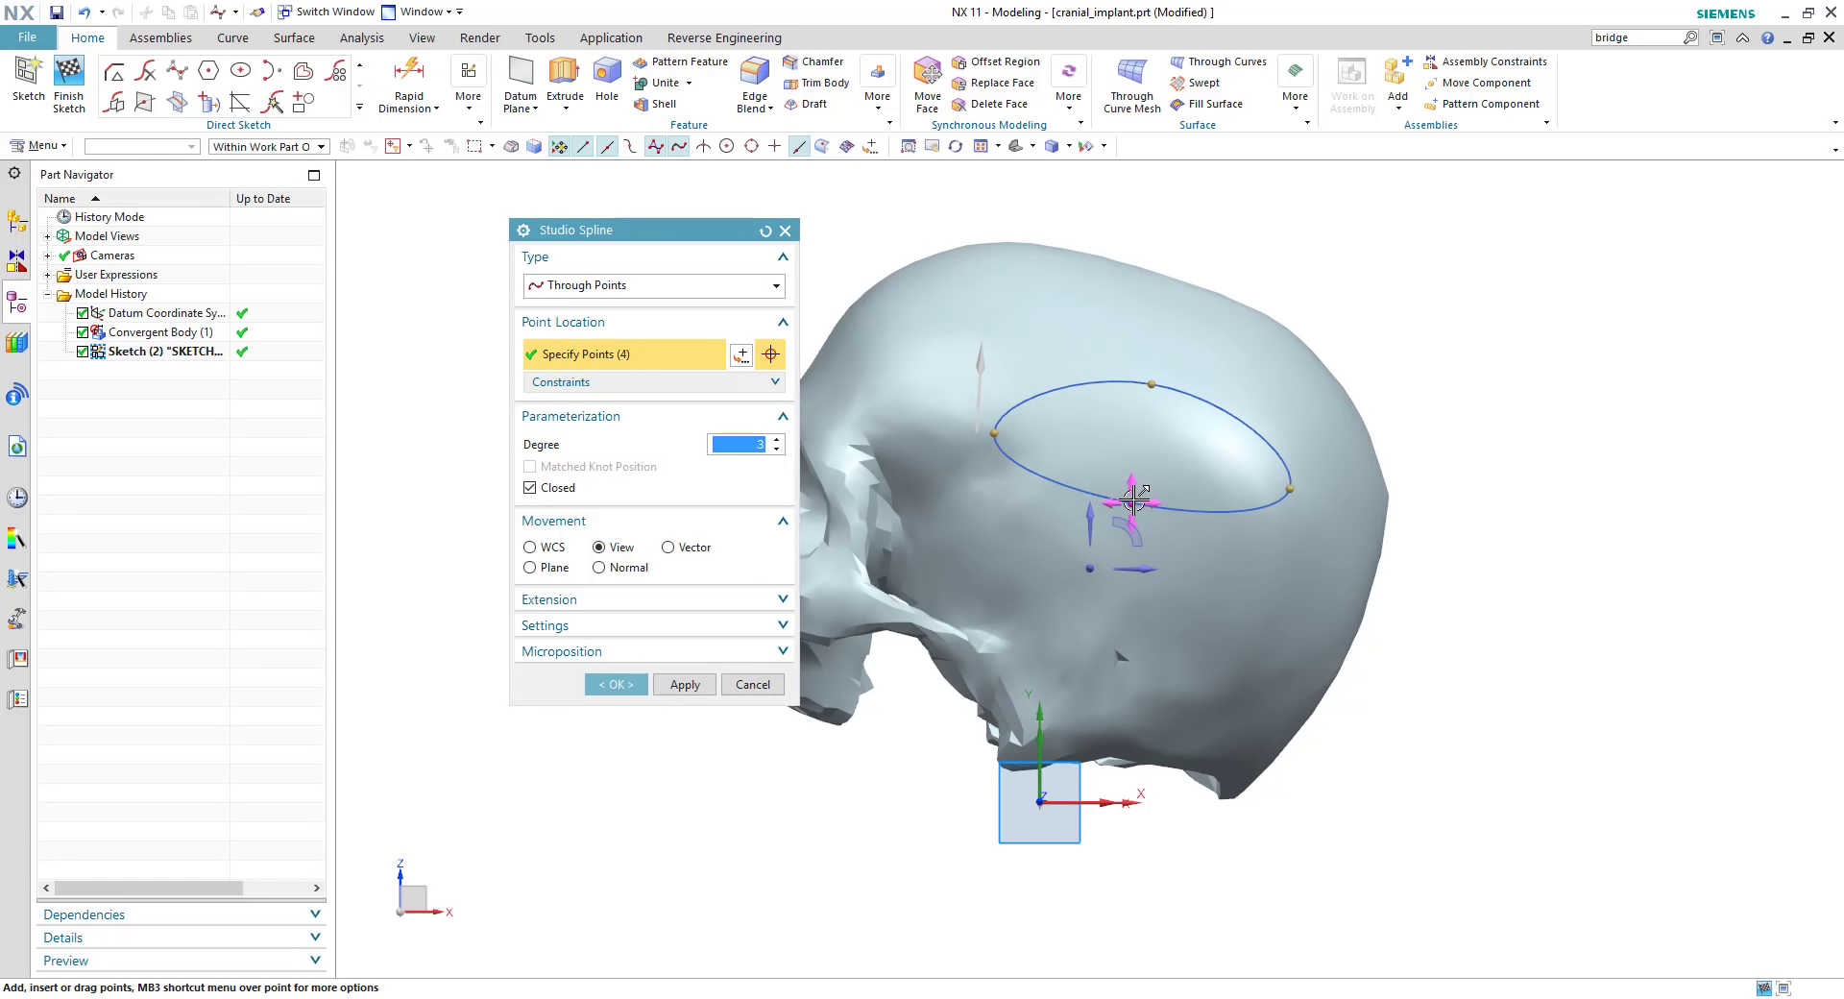
{"action": "left_click_drag", "start_coordinate": [1134, 510], "coordinate": [1134, 511]}
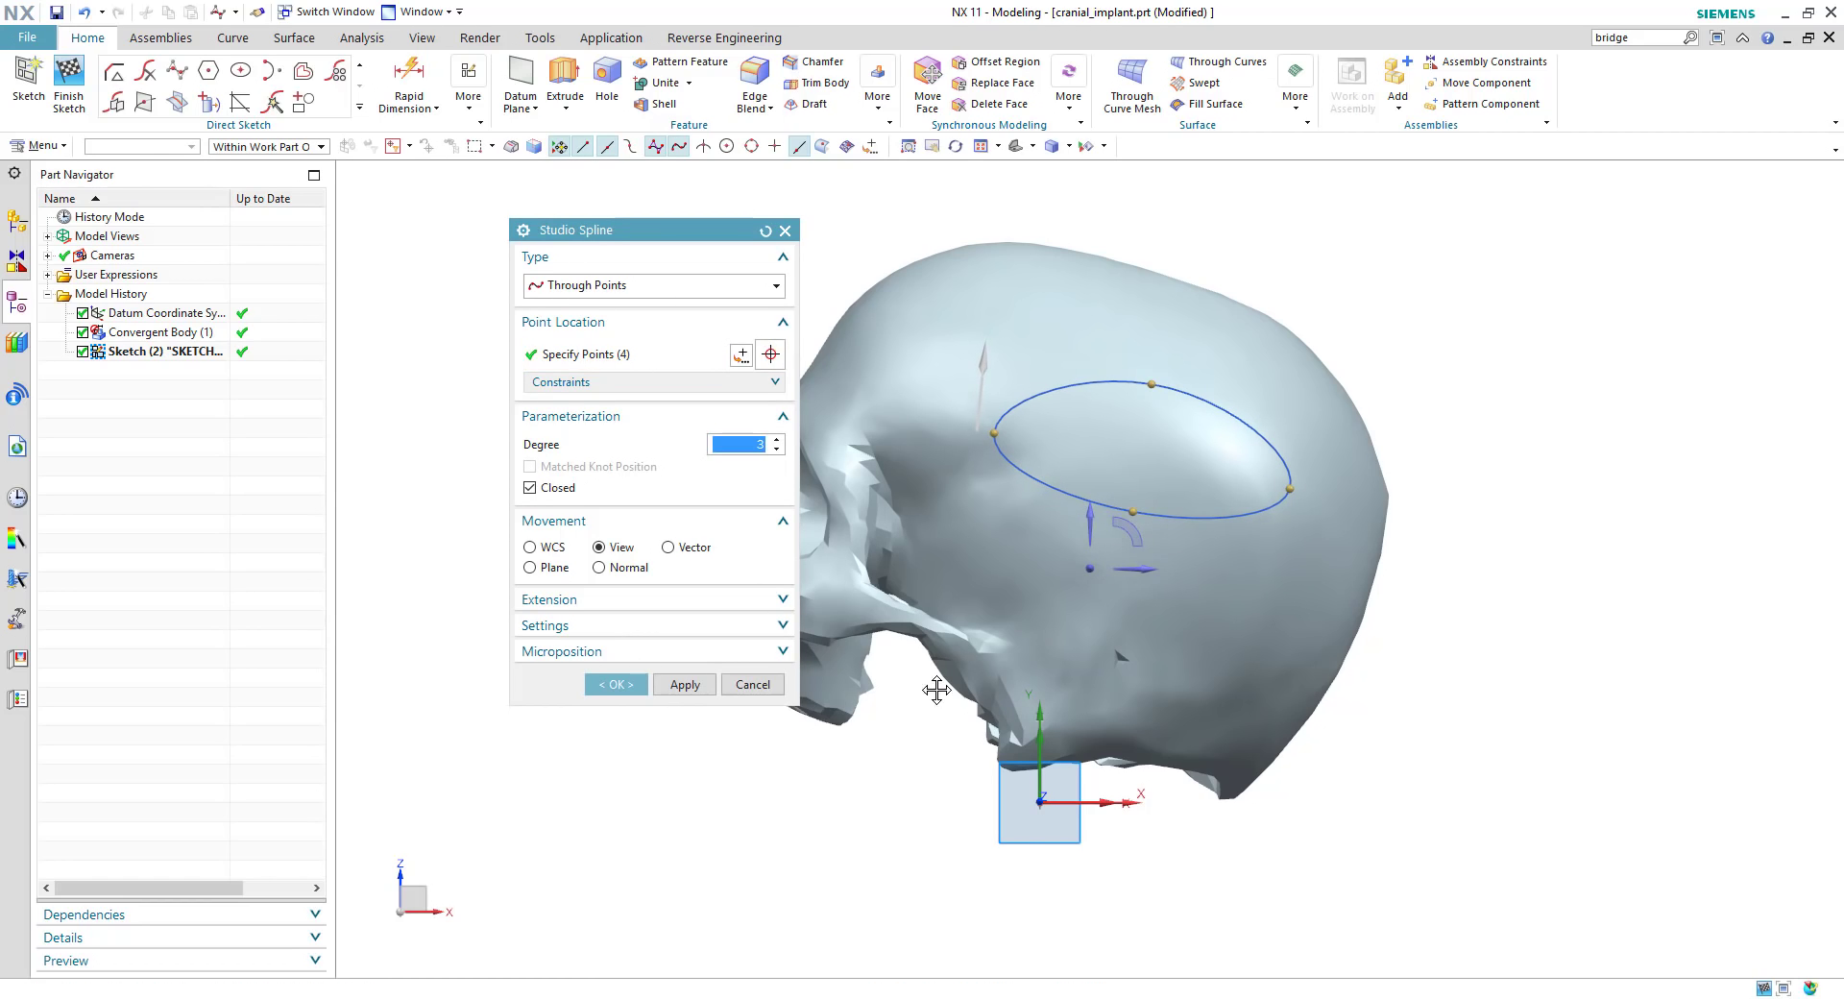
{"action": "left_click", "coordinate": [619, 684]}
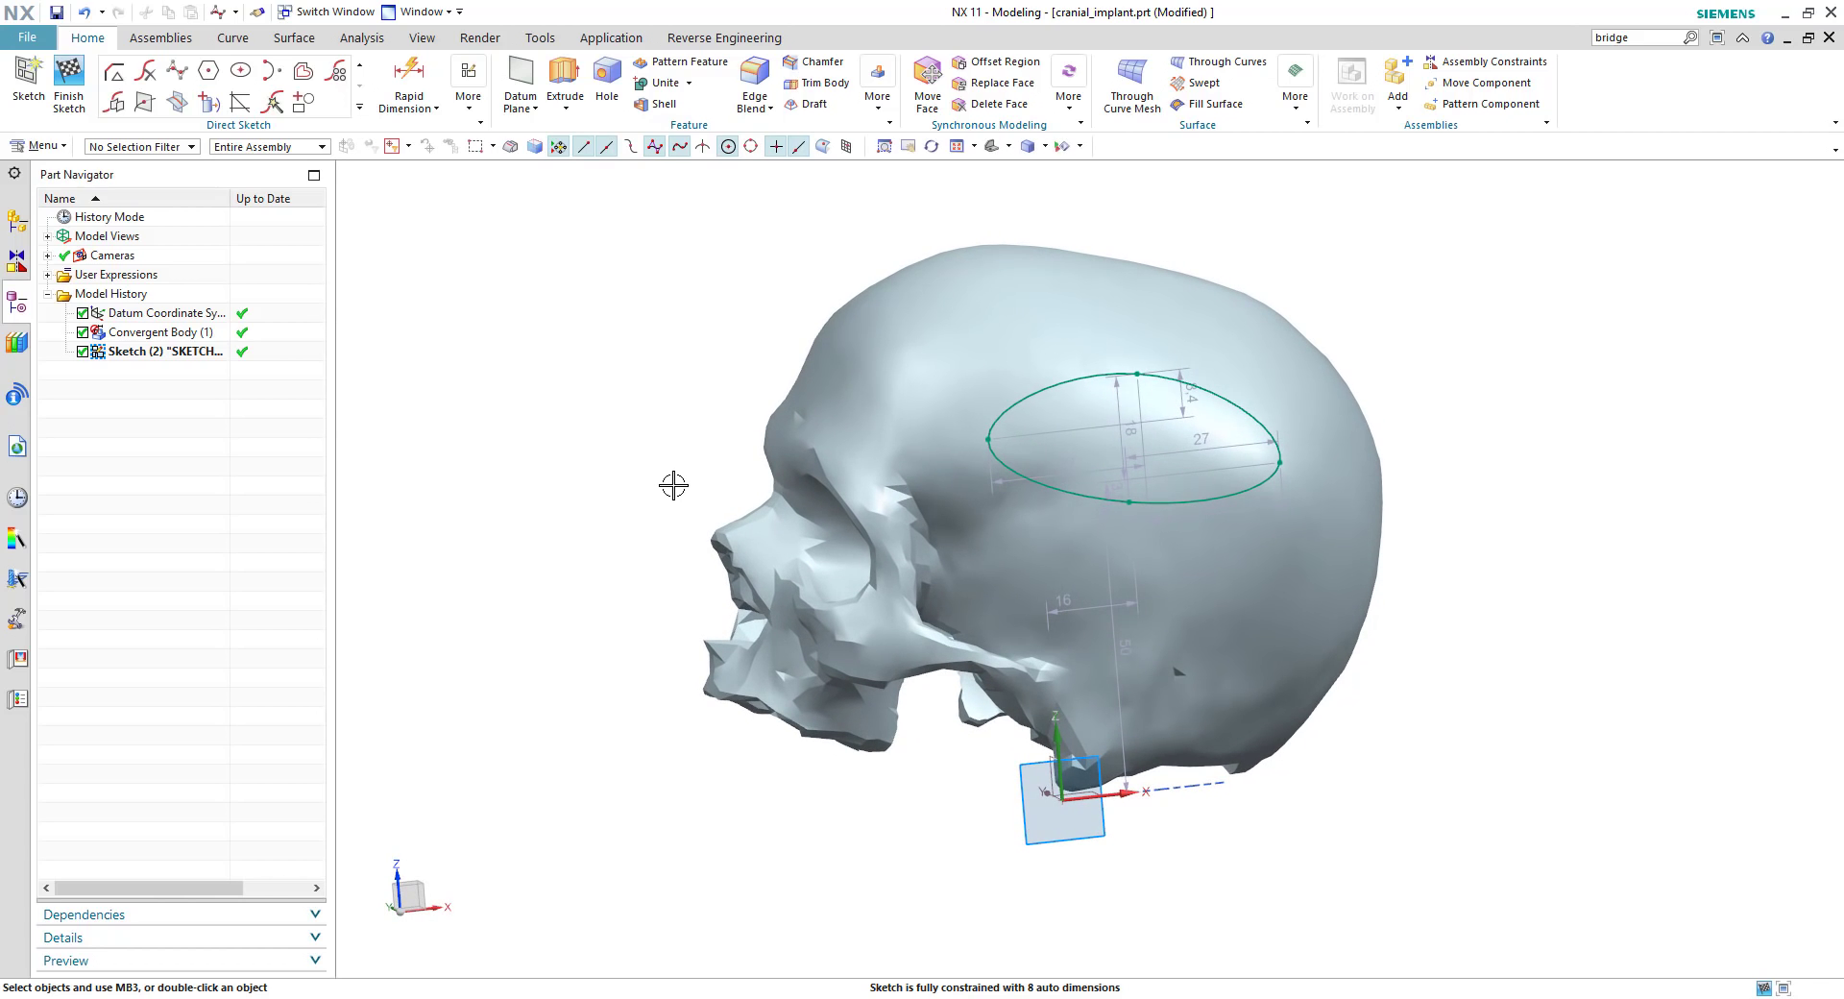
Step: Divide the skull face with the oval spline, projected normal to the curve plane and with the dividing objects hidden
{"action": "left_click", "coordinate": [877, 101]}
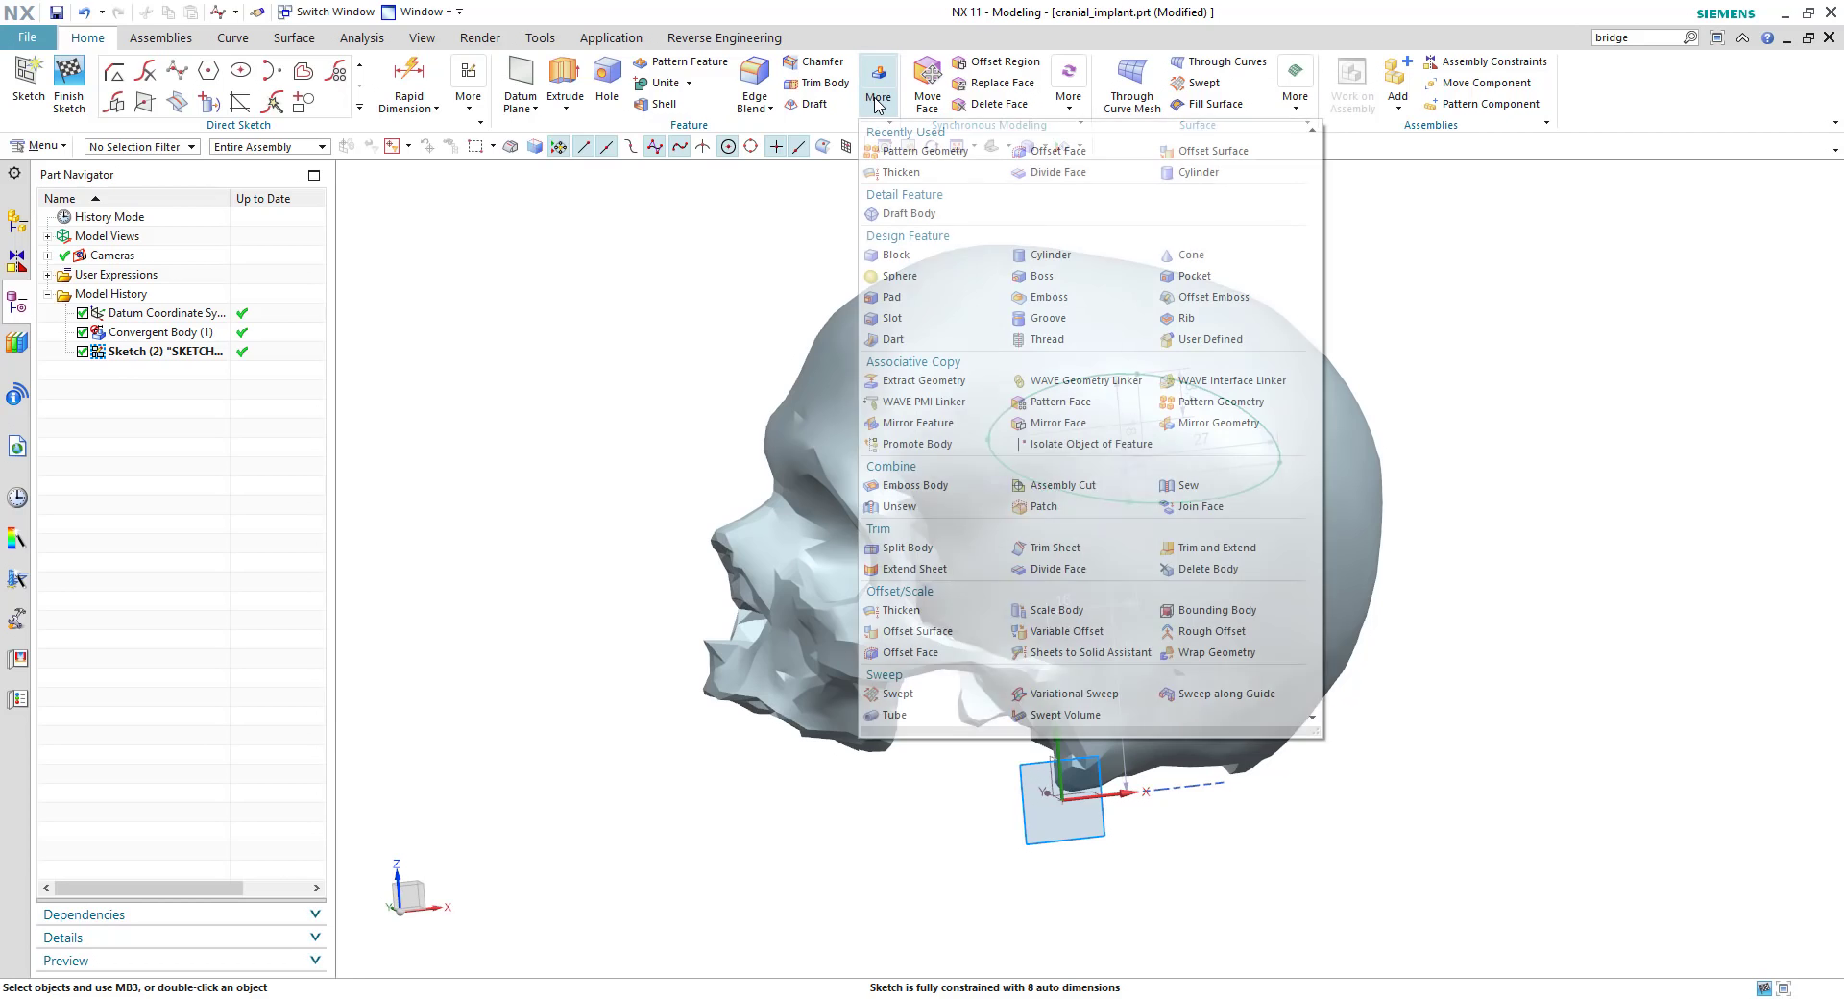
{"action": "left_click", "coordinate": [1057, 568]}
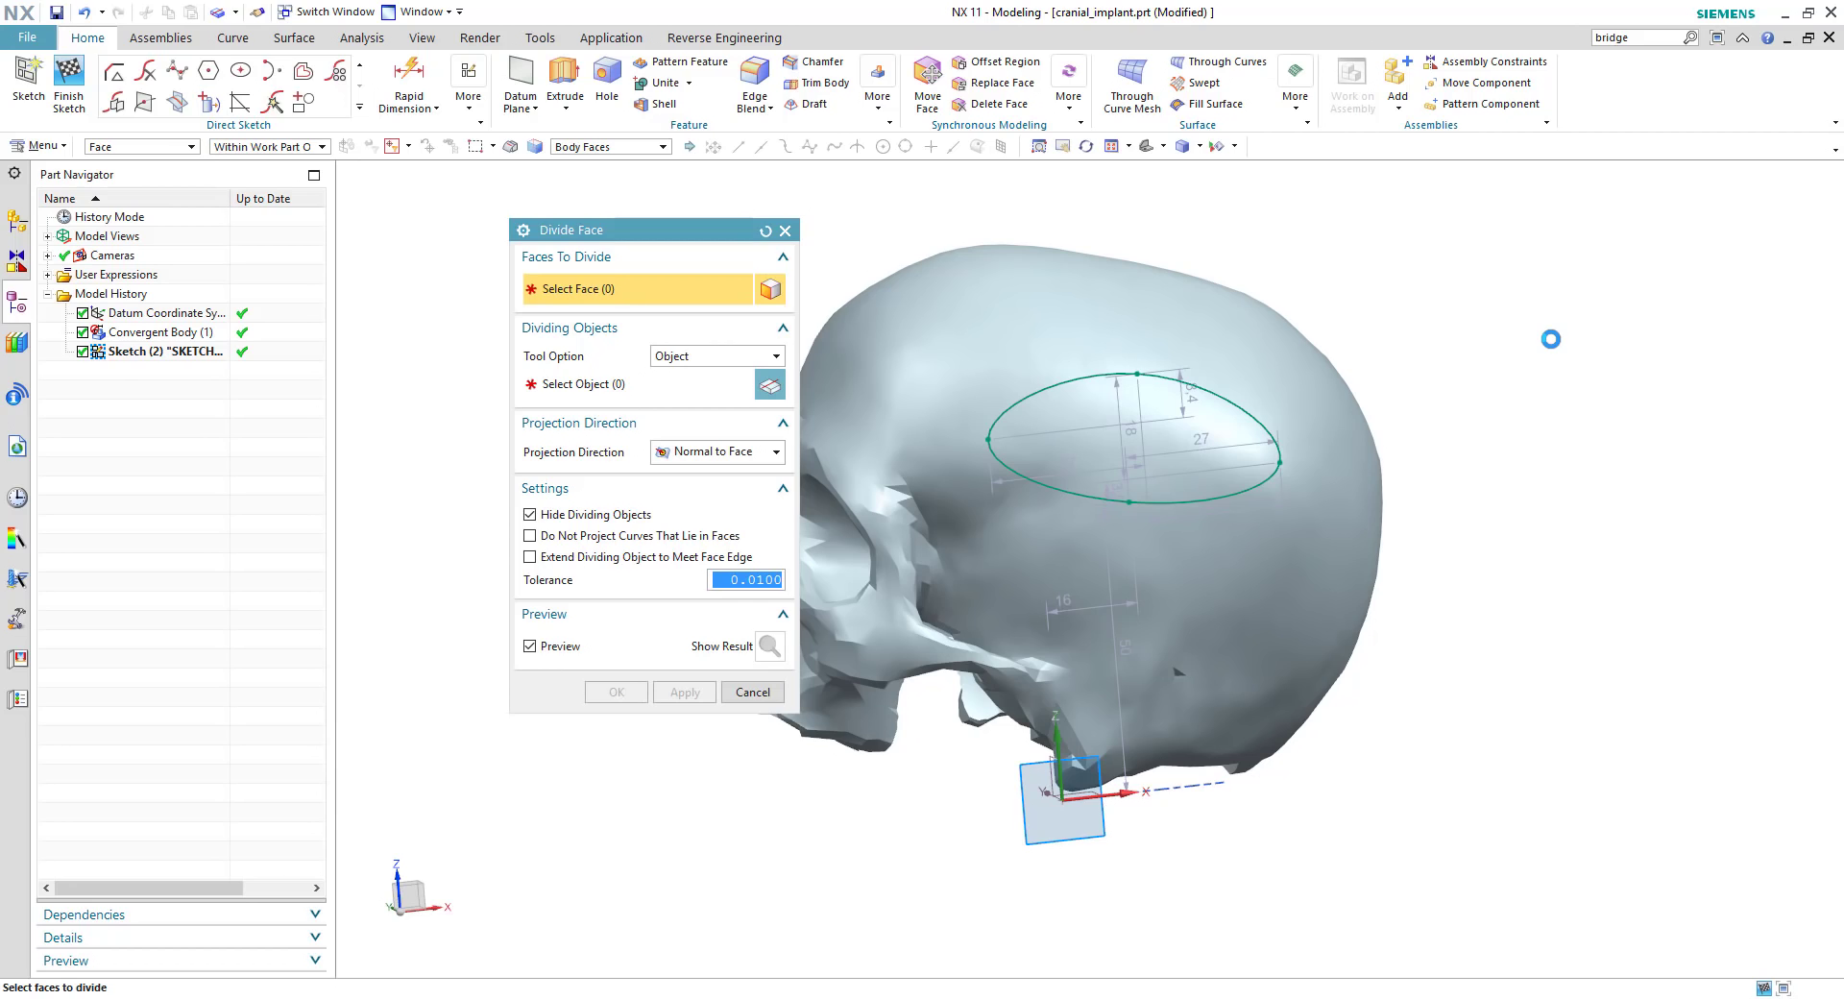
{"action": "middle_click_drag", "start_coordinate": [1564, 337], "coordinate": [1351, 335]}
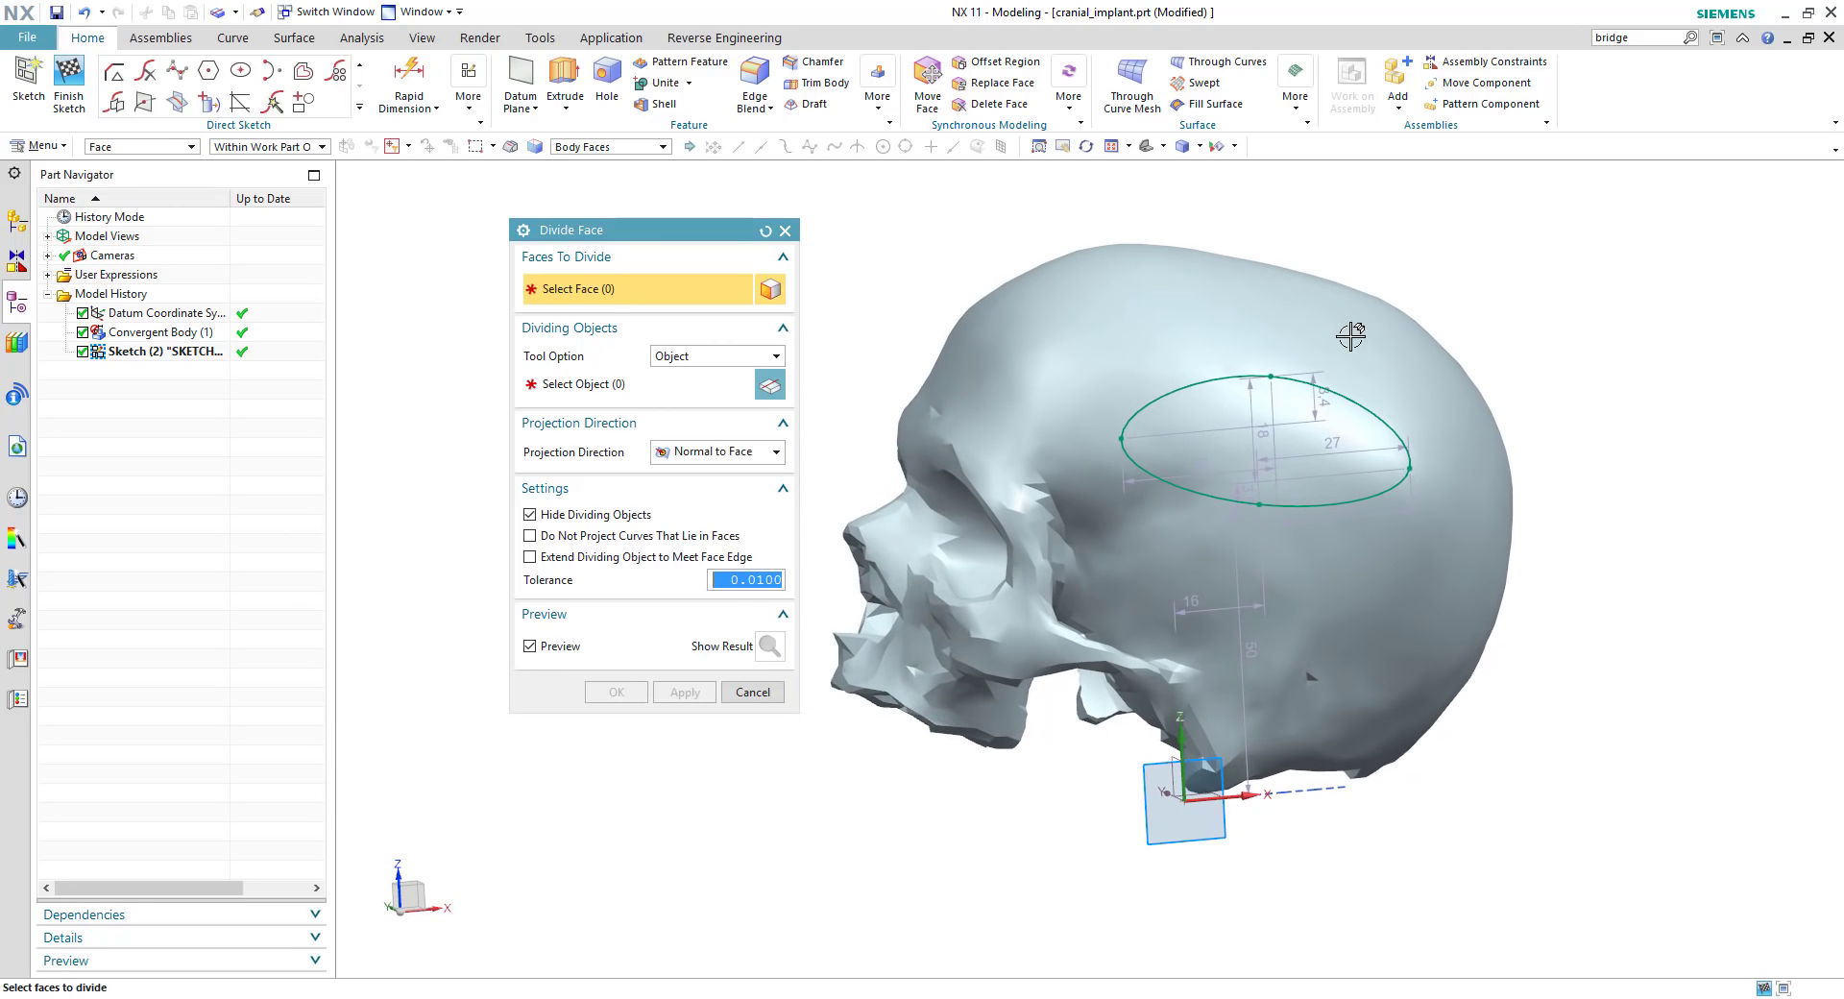
{"action": "left_click", "coordinate": [1351, 336]}
{"action": "left_click", "coordinate": [586, 382]}
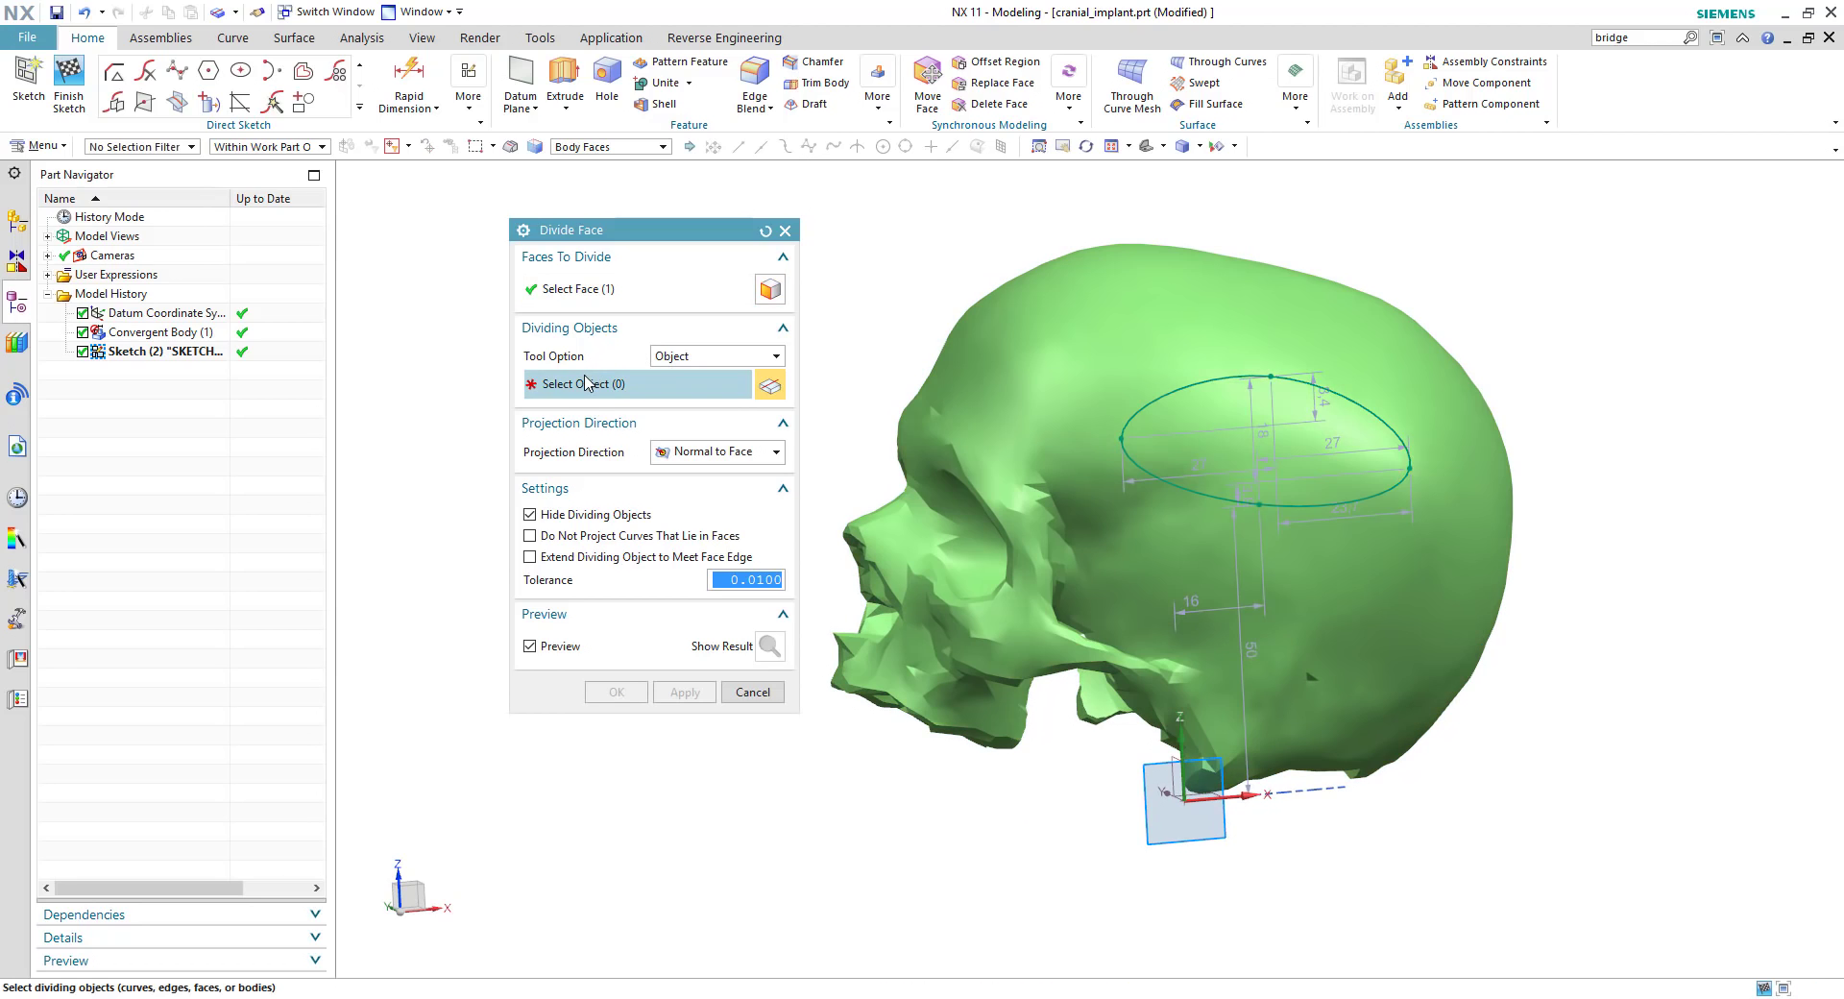
{"action": "left_click", "coordinate": [1190, 385]}
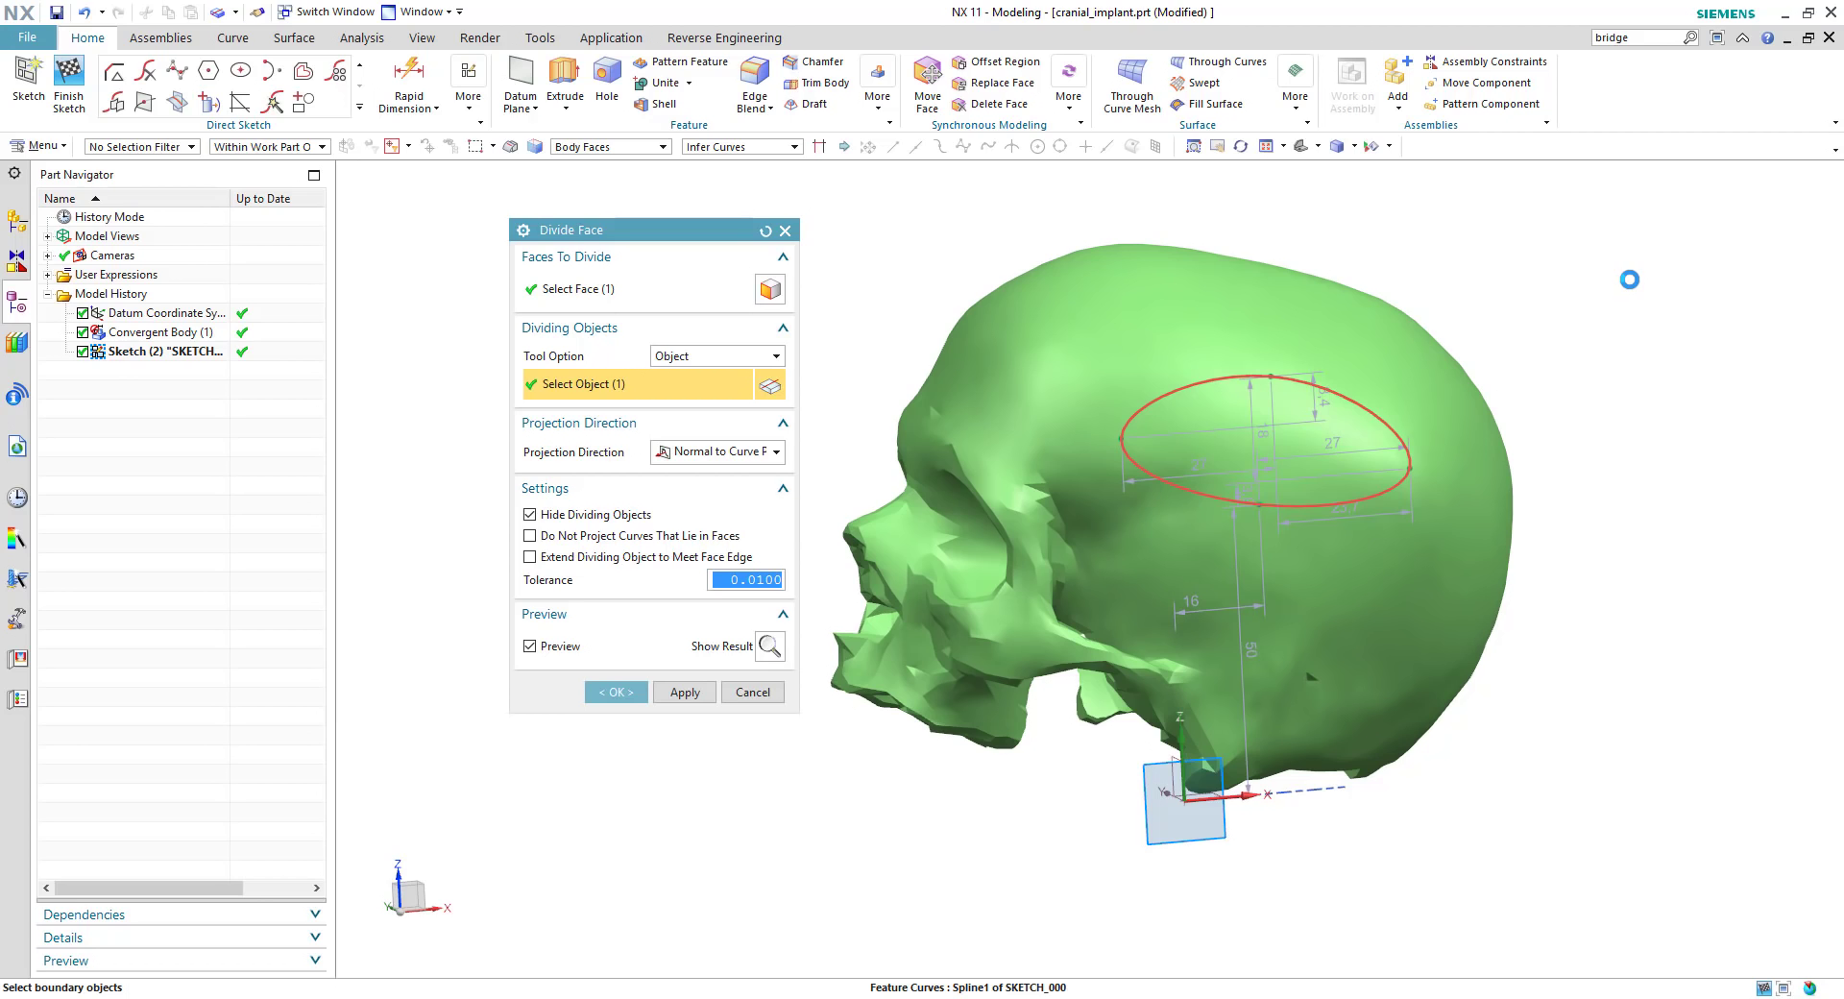
{"action": "mouse_move", "coordinate": [1631, 279]}
{"action": "middle_mouse_down"}
{"action": "mouse_move", "coordinate": [1708, 292]}
{"action": "mouse_move", "coordinate": [1630, 279]}
{"action": "middle_mouse_up"}
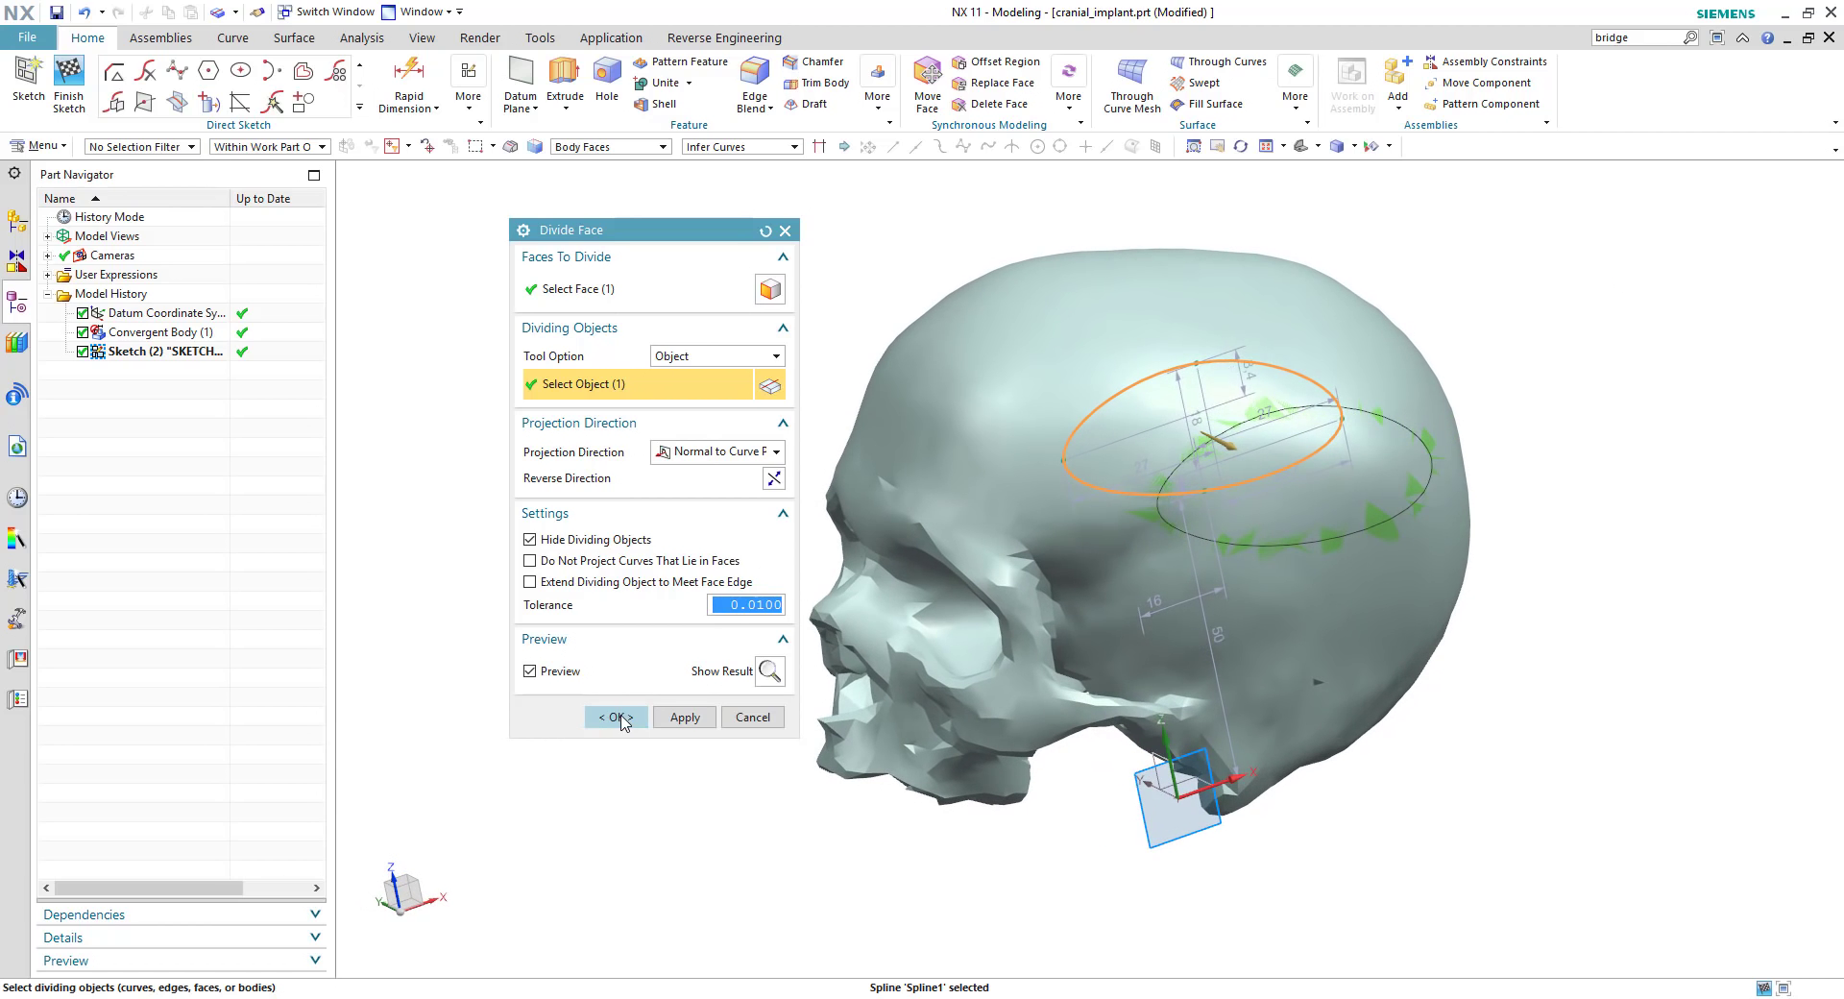
{"action": "left_click", "coordinate": [618, 717]}
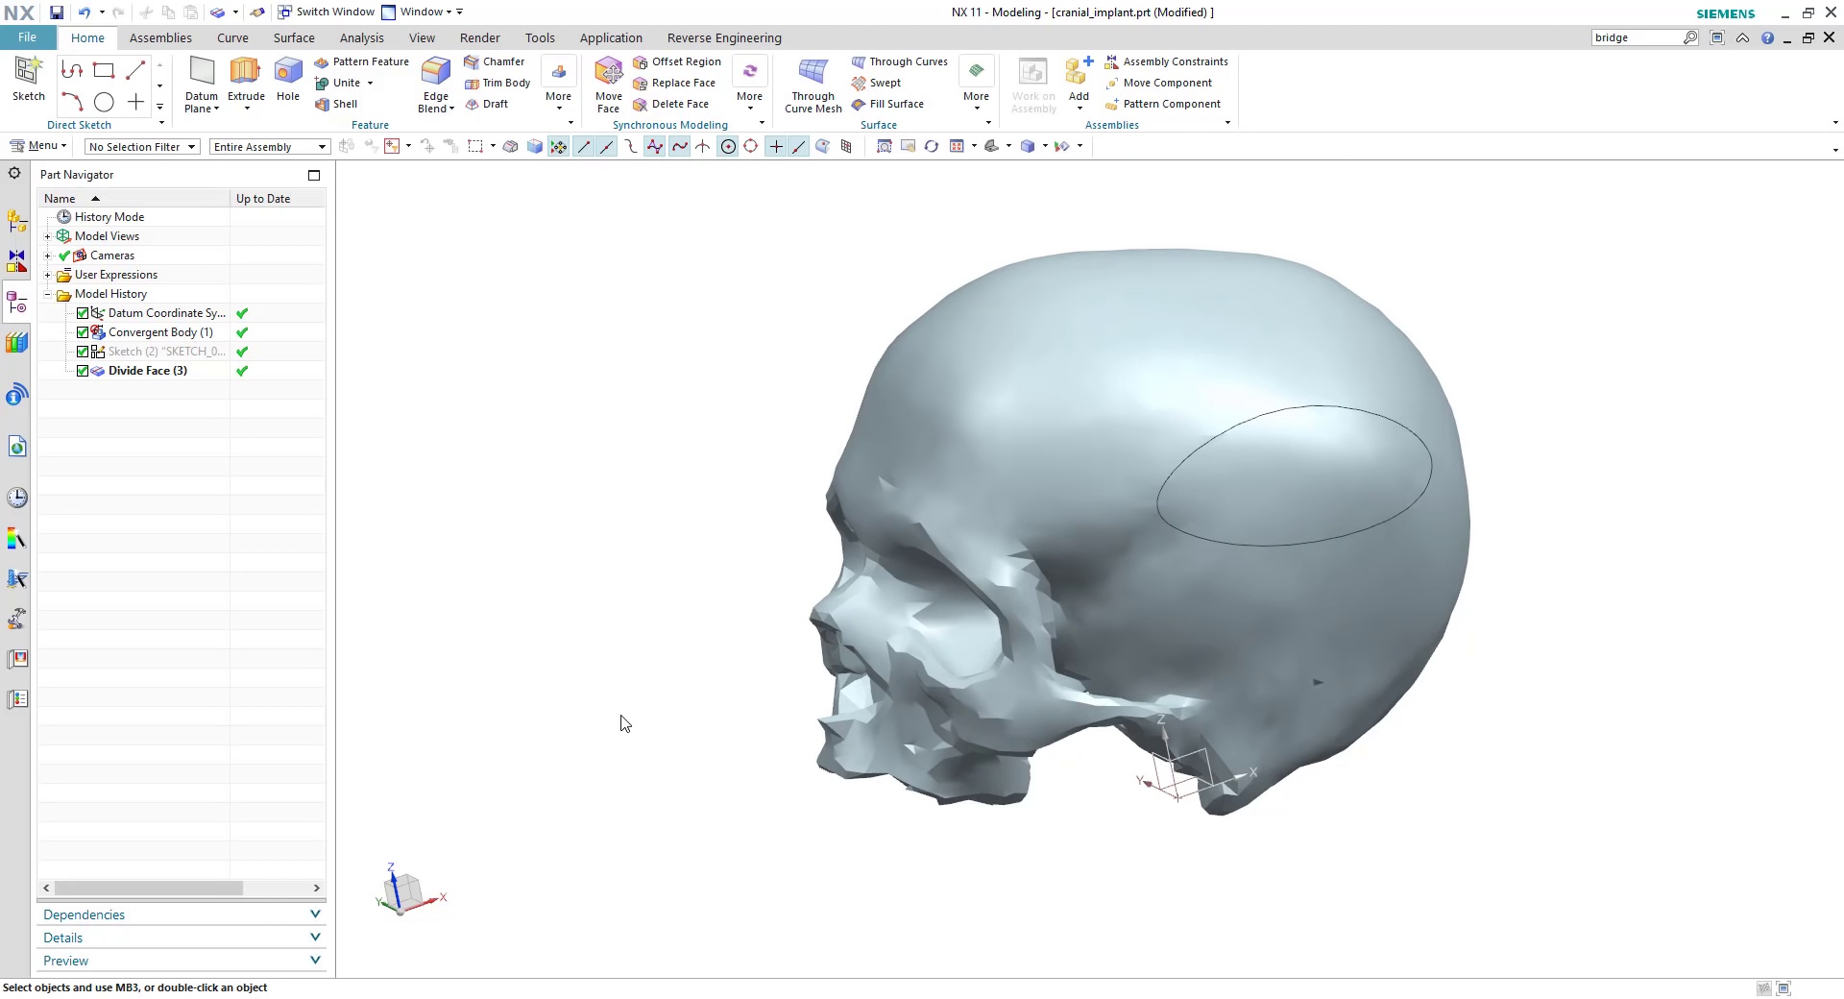
Step: Extrude the oval region of the divided skull face outward from 0 to 1.5 mm, with the boolean set to None
{"action": "middle_click_drag", "start_coordinate": [621, 723], "coordinate": [620, 724]}
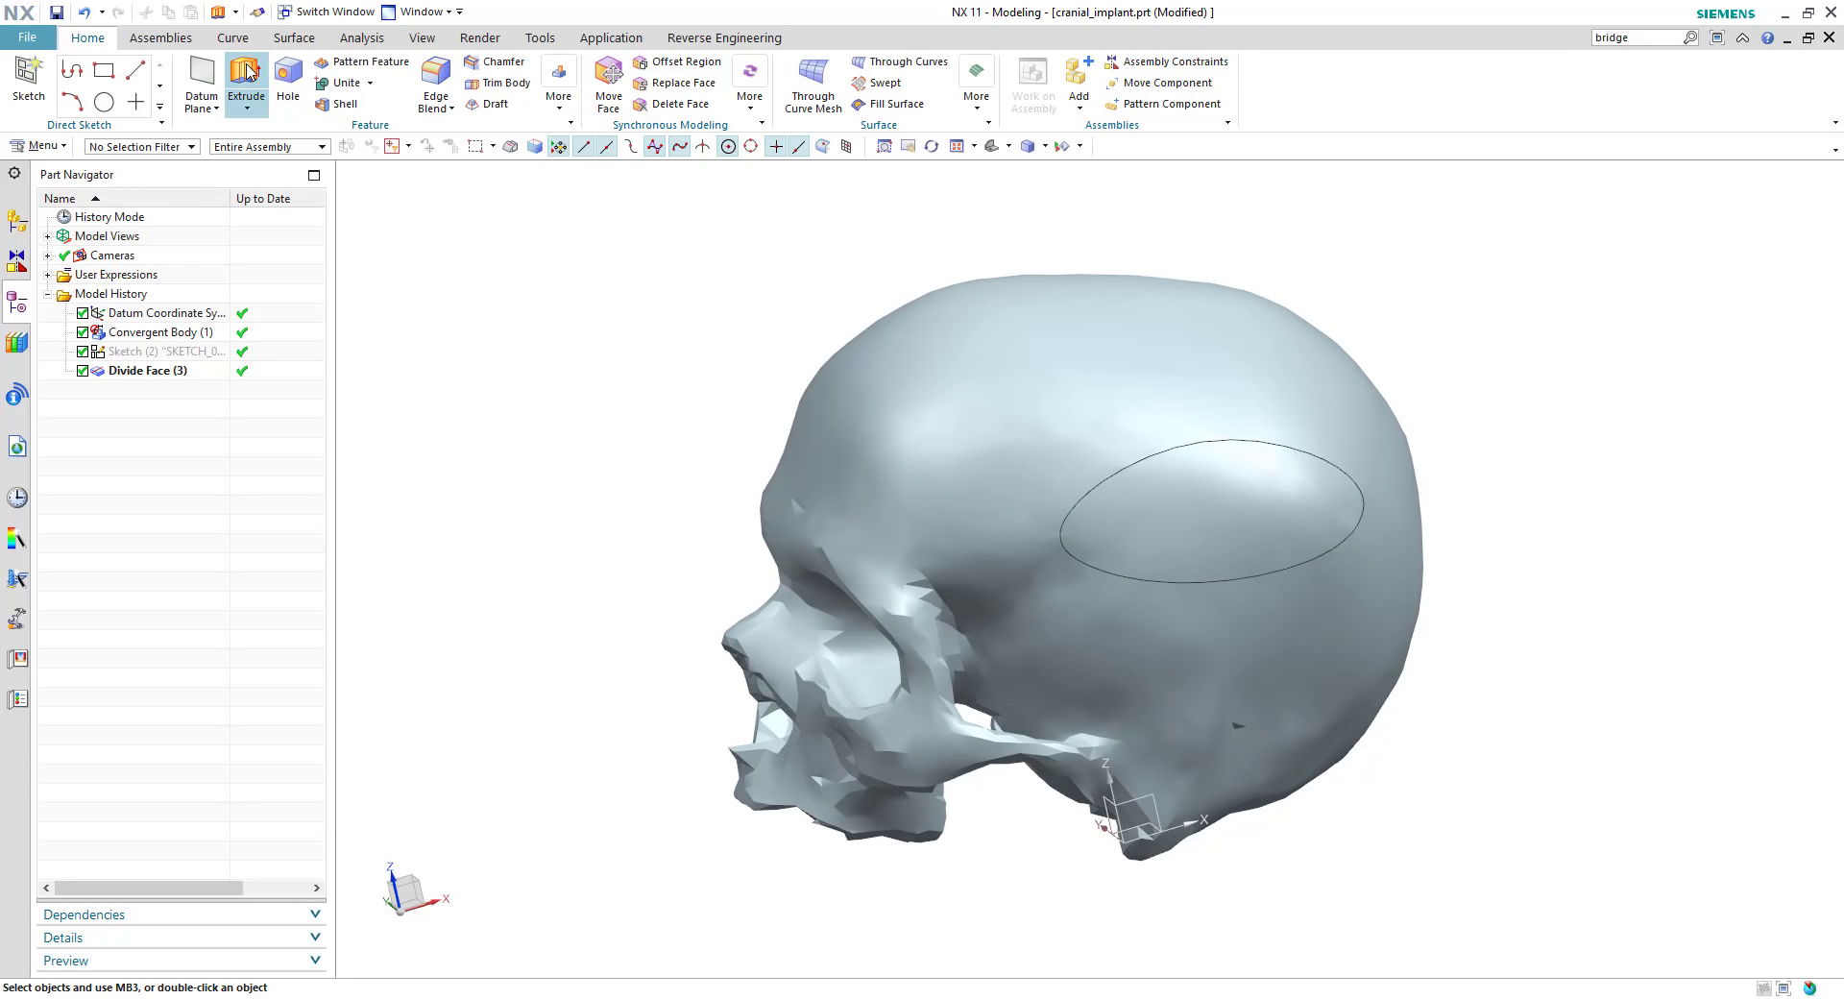
{"action": "left_click", "coordinate": [246, 72]}
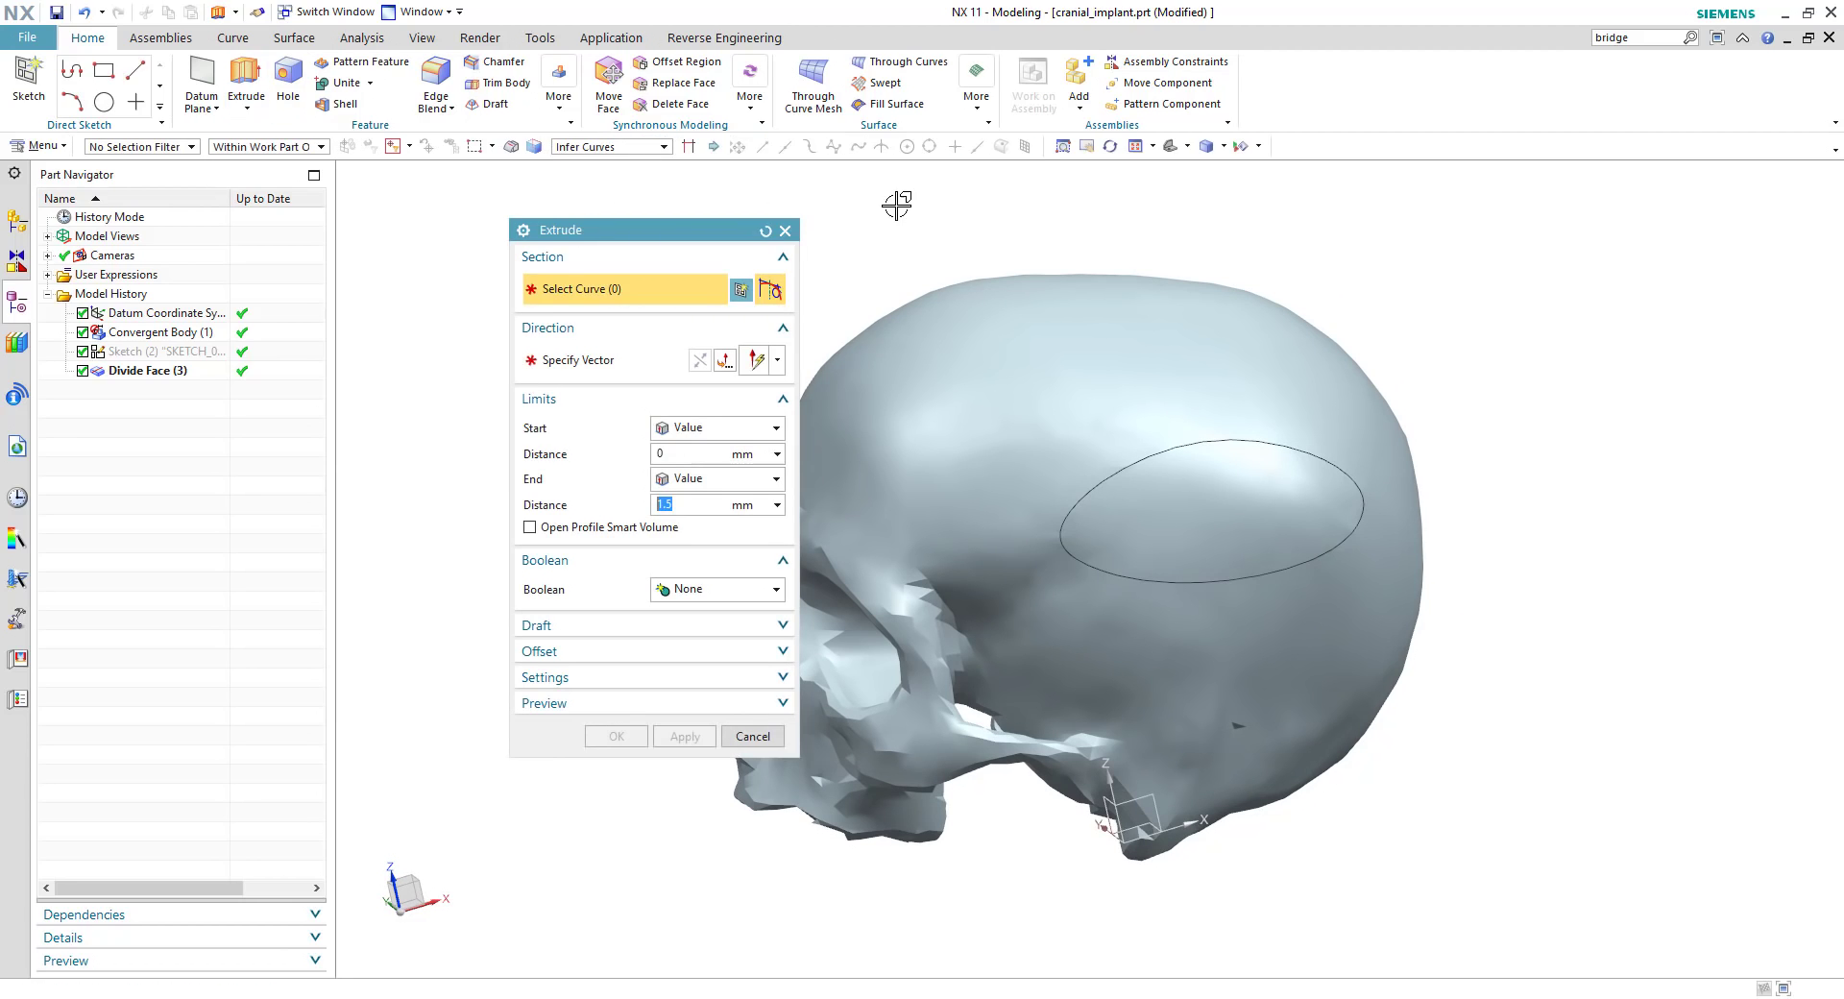
{"action": "left_click", "coordinate": [1201, 517]}
{"action": "middle_click_drag", "start_coordinate": [1649, 401], "coordinate": [1649, 401]}
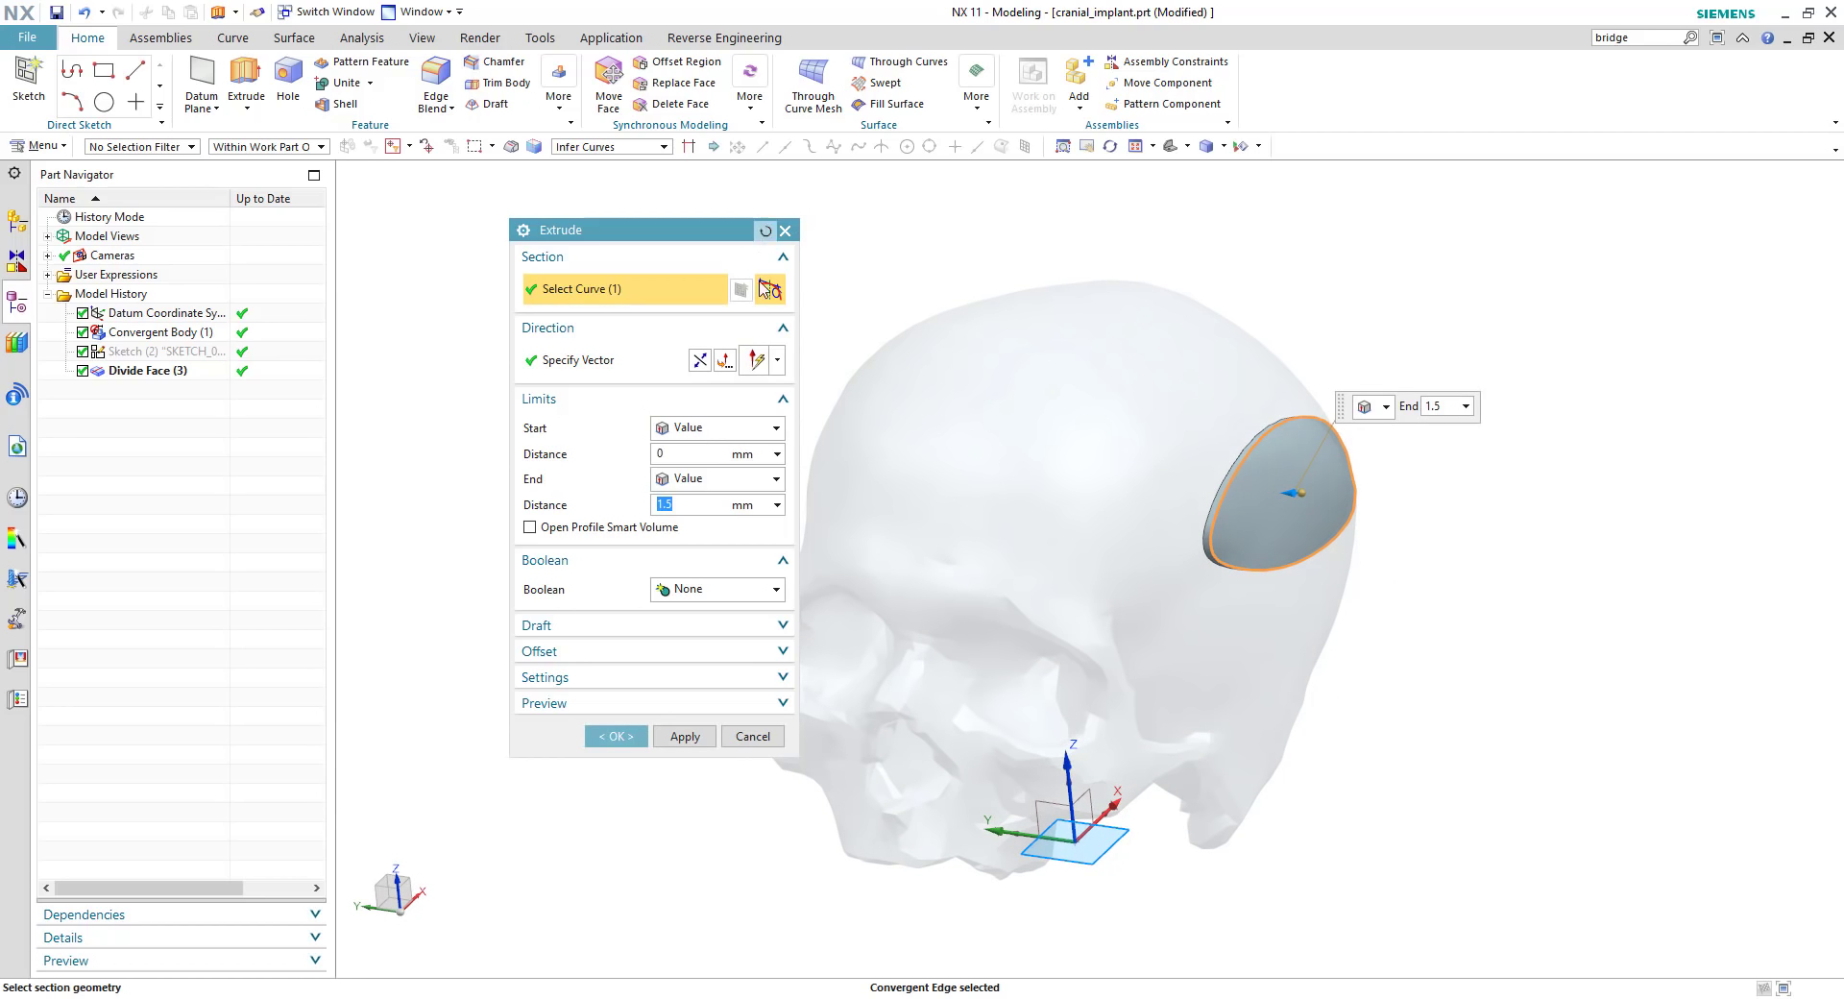
{"action": "left_click", "coordinate": [702, 361]}
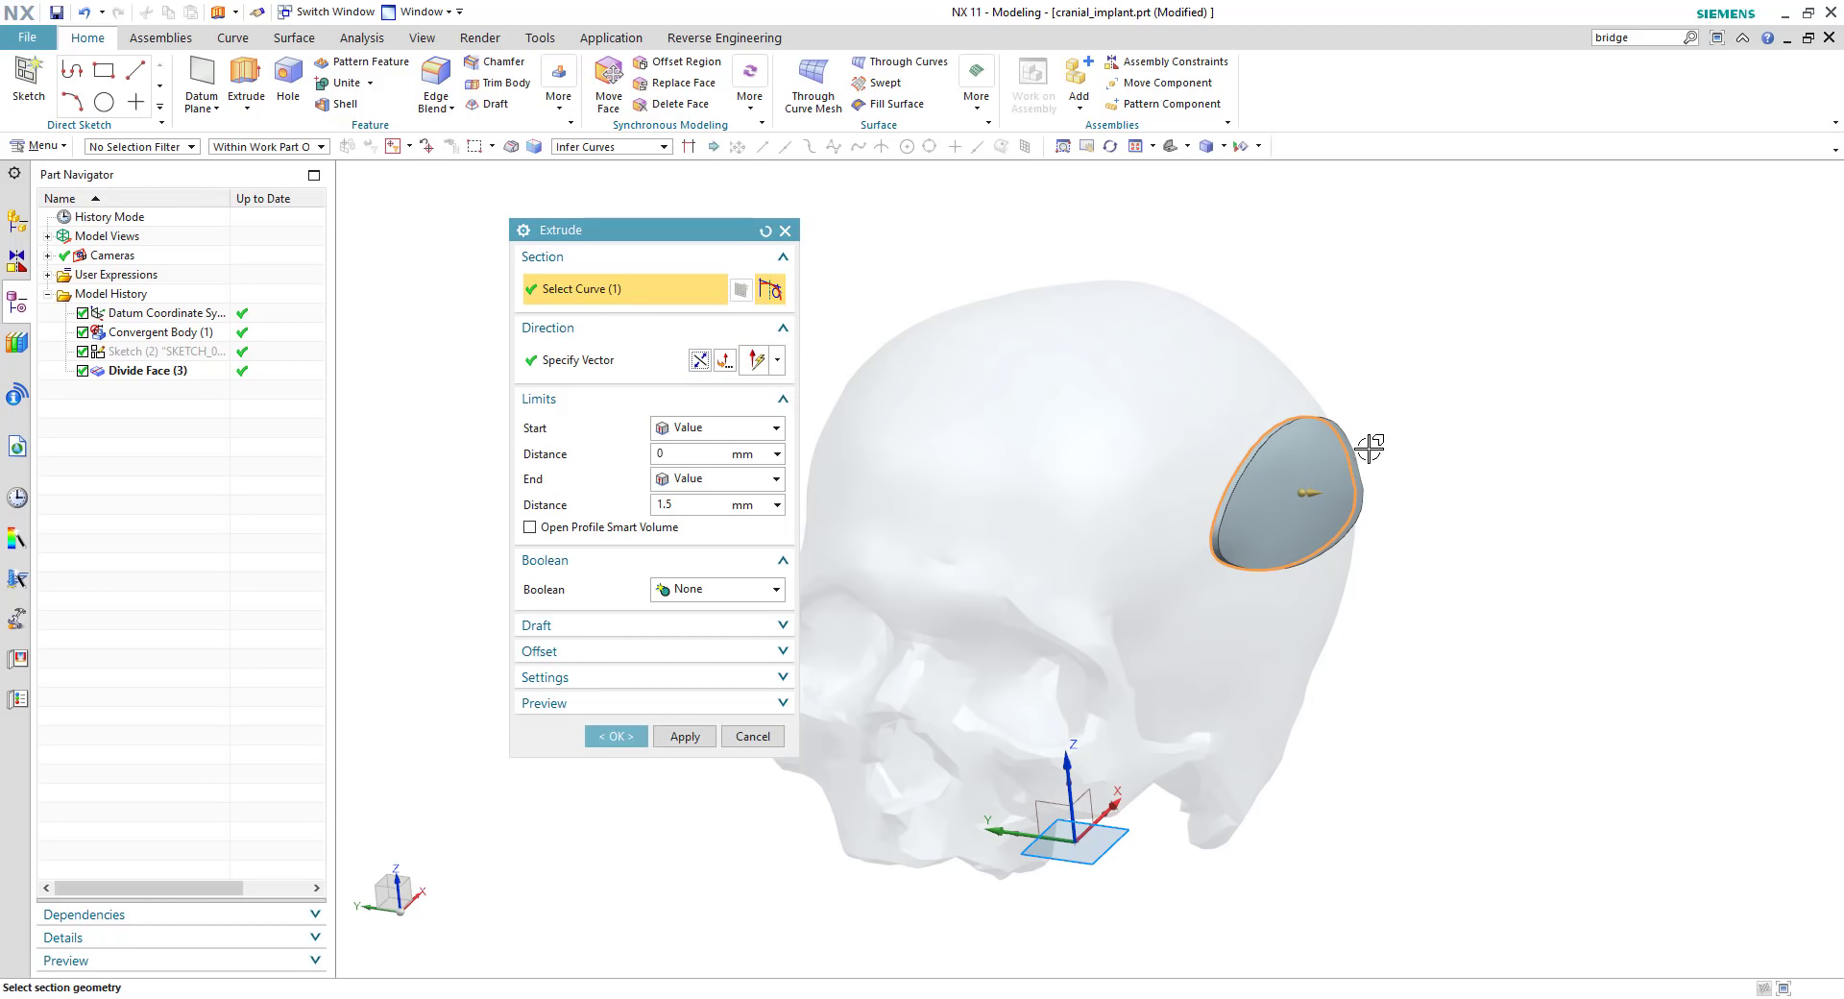
{"action": "left_click_drag", "start_coordinate": [1430, 500], "coordinate": [1479, 504]}
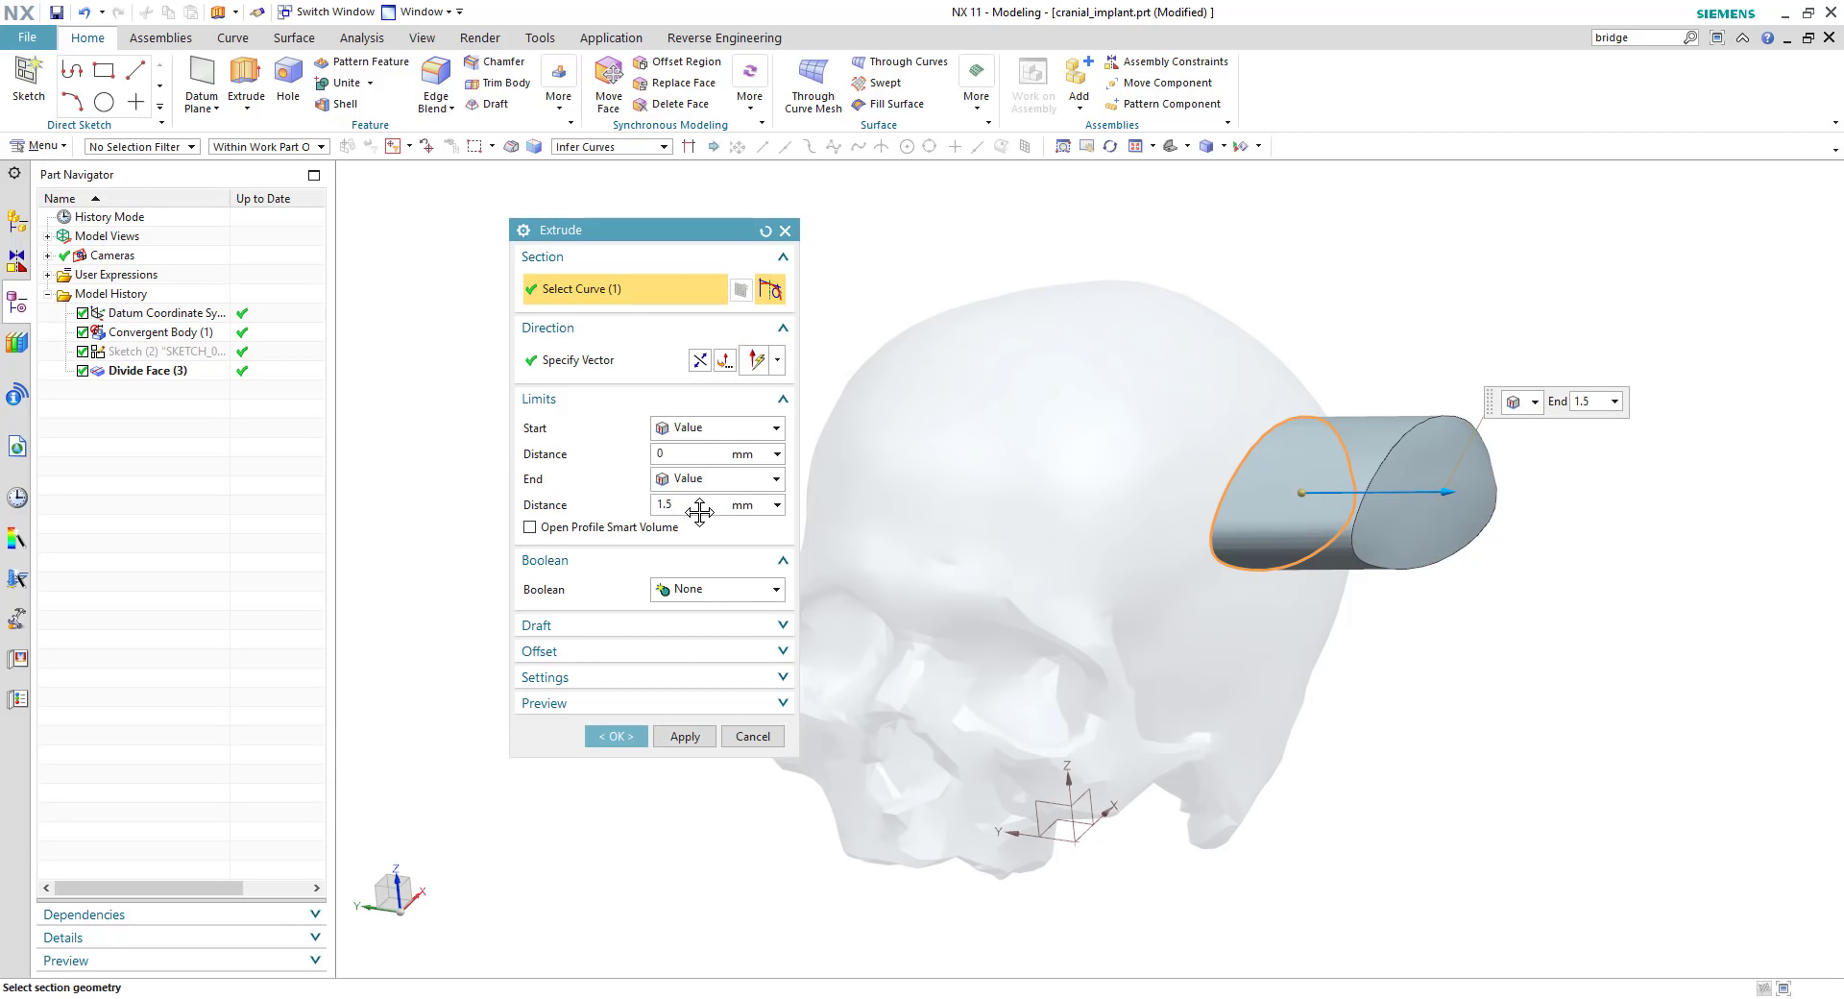
{"action": "key", "text": "Return"}
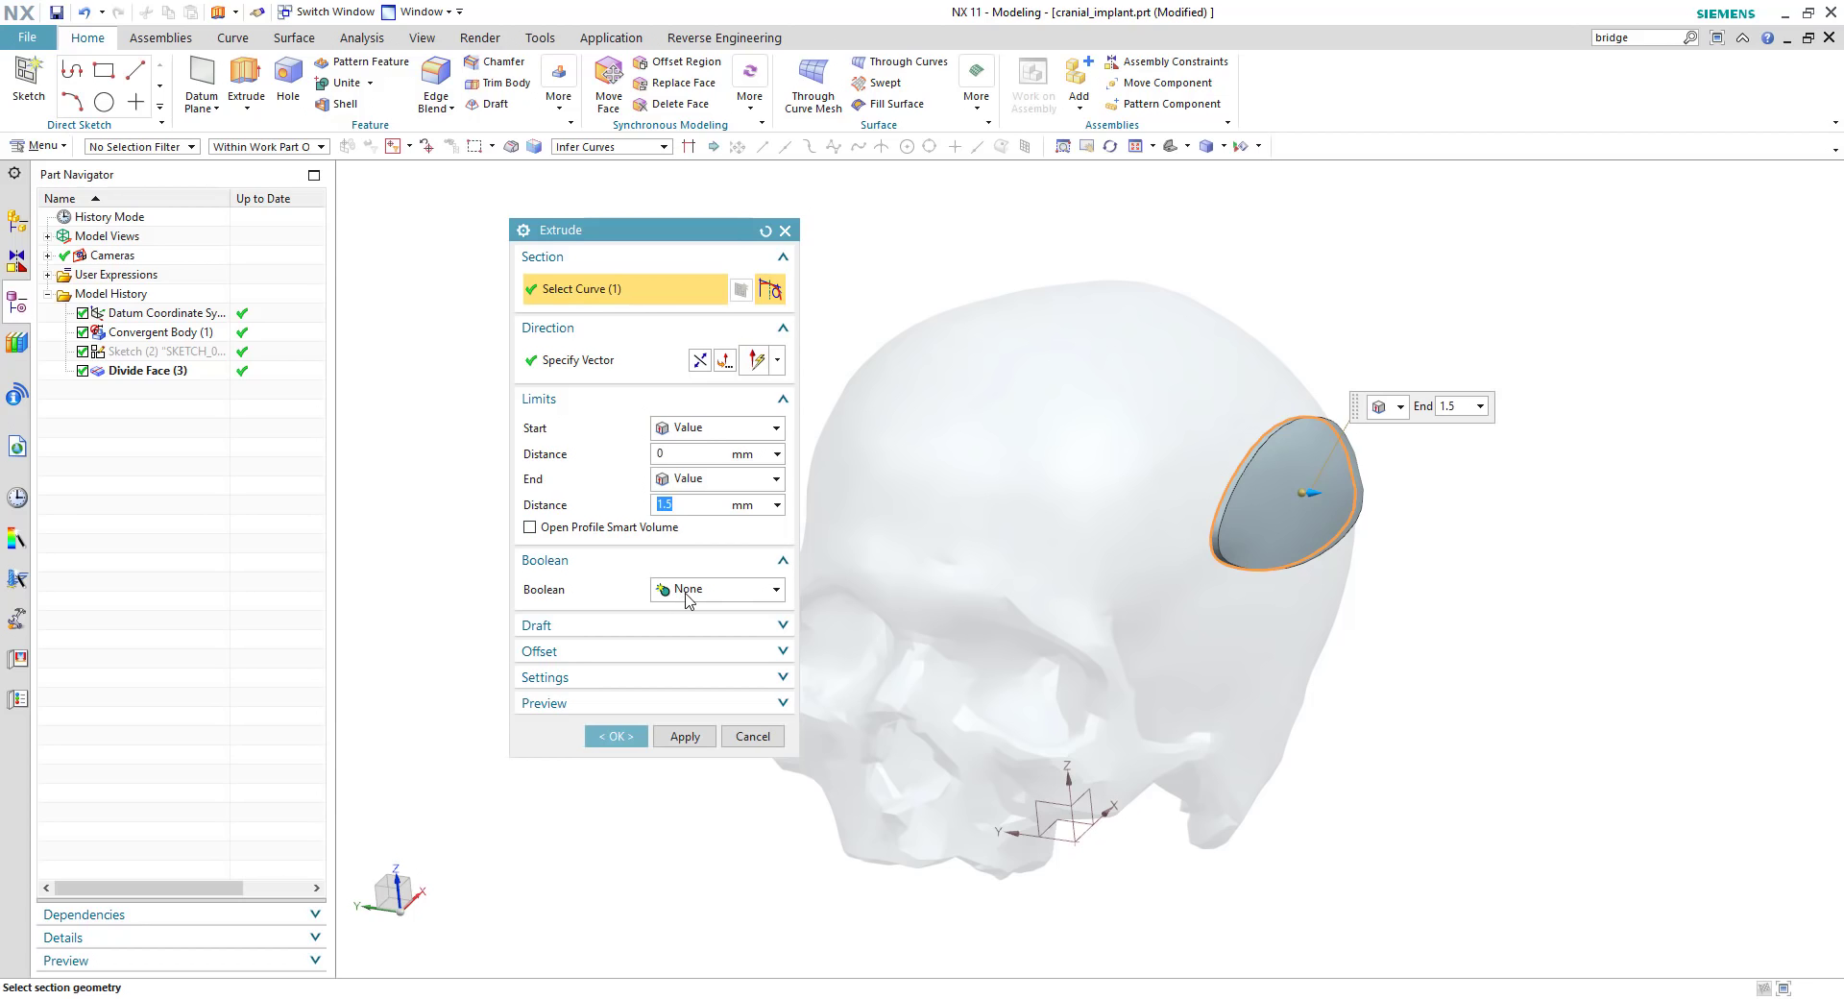
{"action": "left_click", "coordinate": [610, 736]}
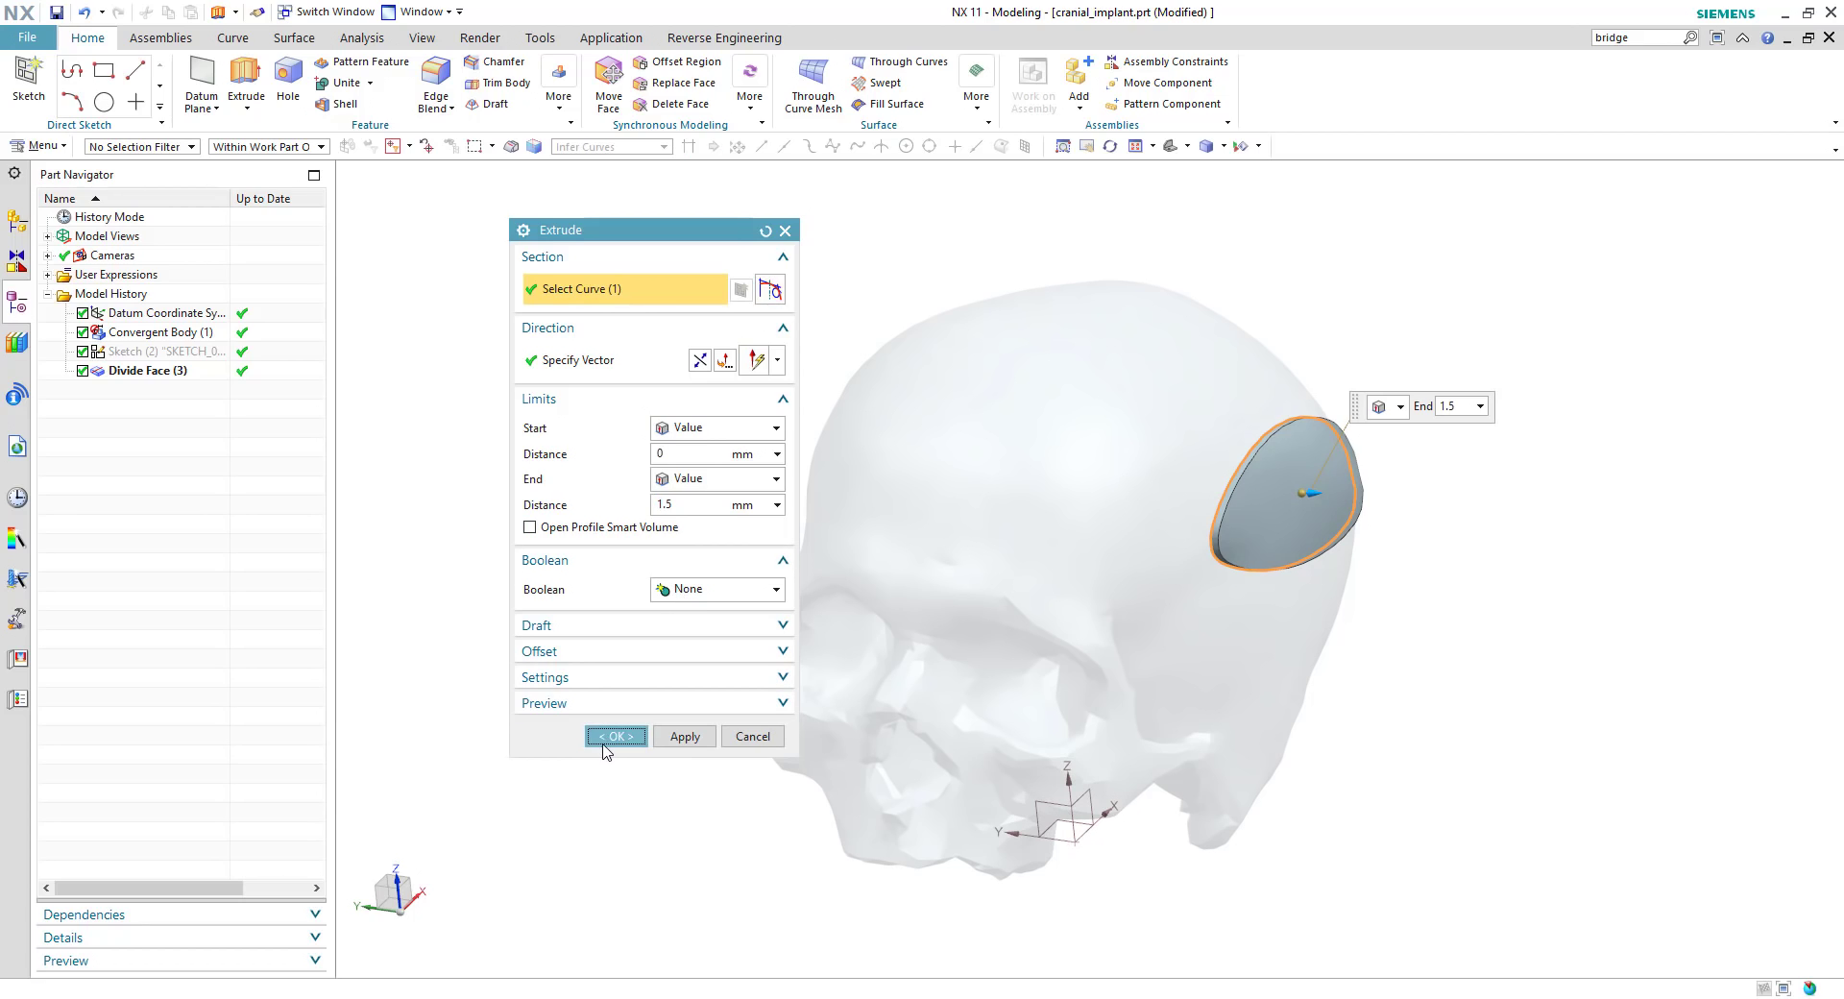
Step: Offset the side face around the extruded oval plate outward by 1.5 mm
{"action": "middle_click_drag", "start_coordinate": [1568, 603], "coordinate": [1568, 602]}
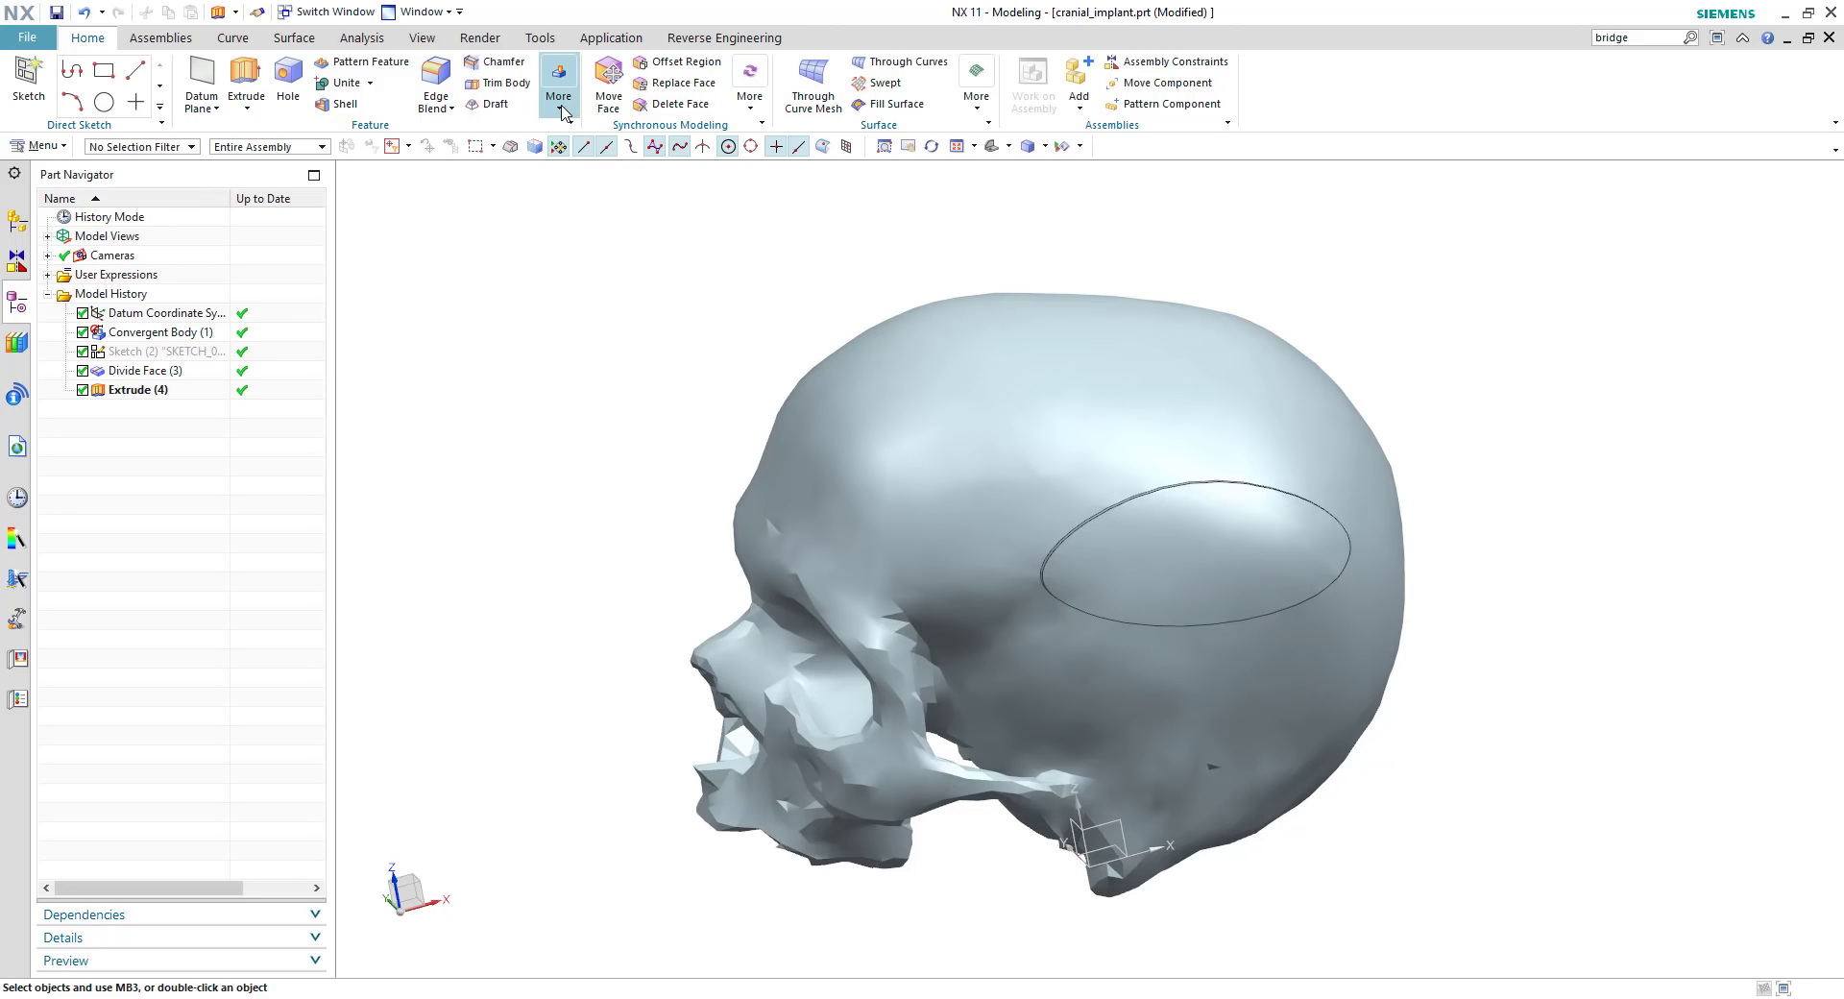
{"action": "left_click", "coordinate": [560, 107]}
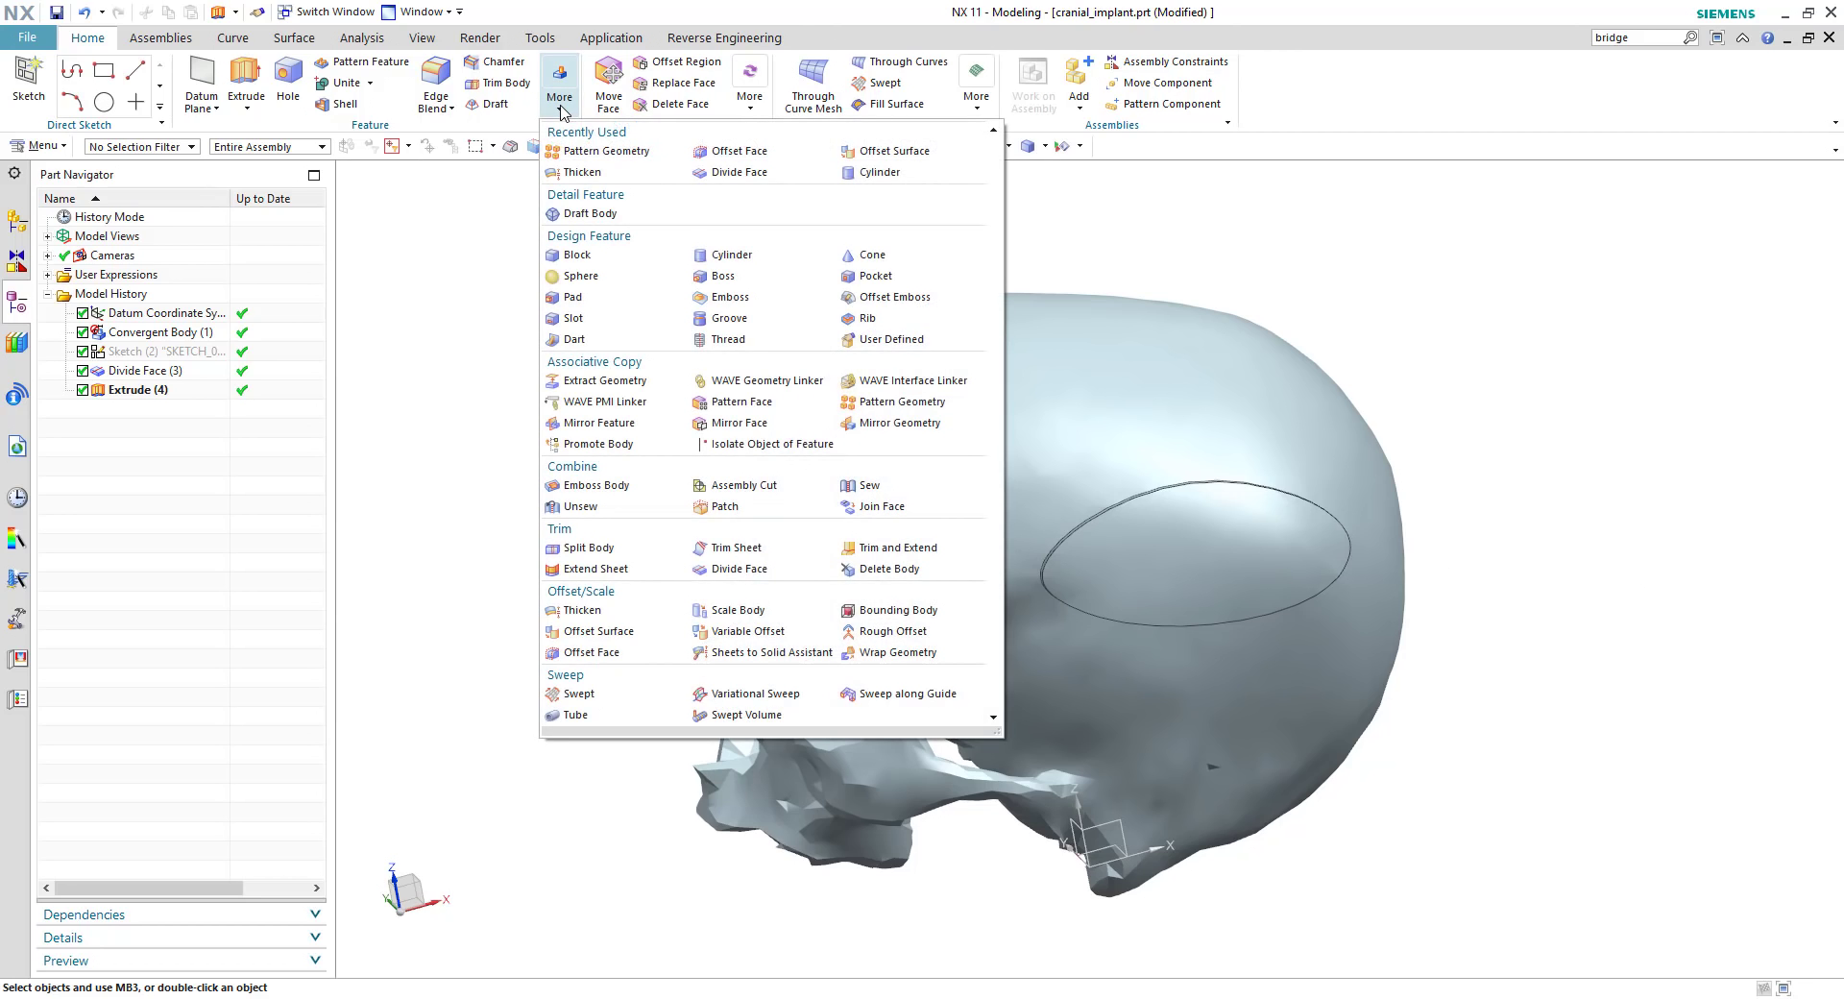
{"action": "left_click", "coordinate": [590, 652]}
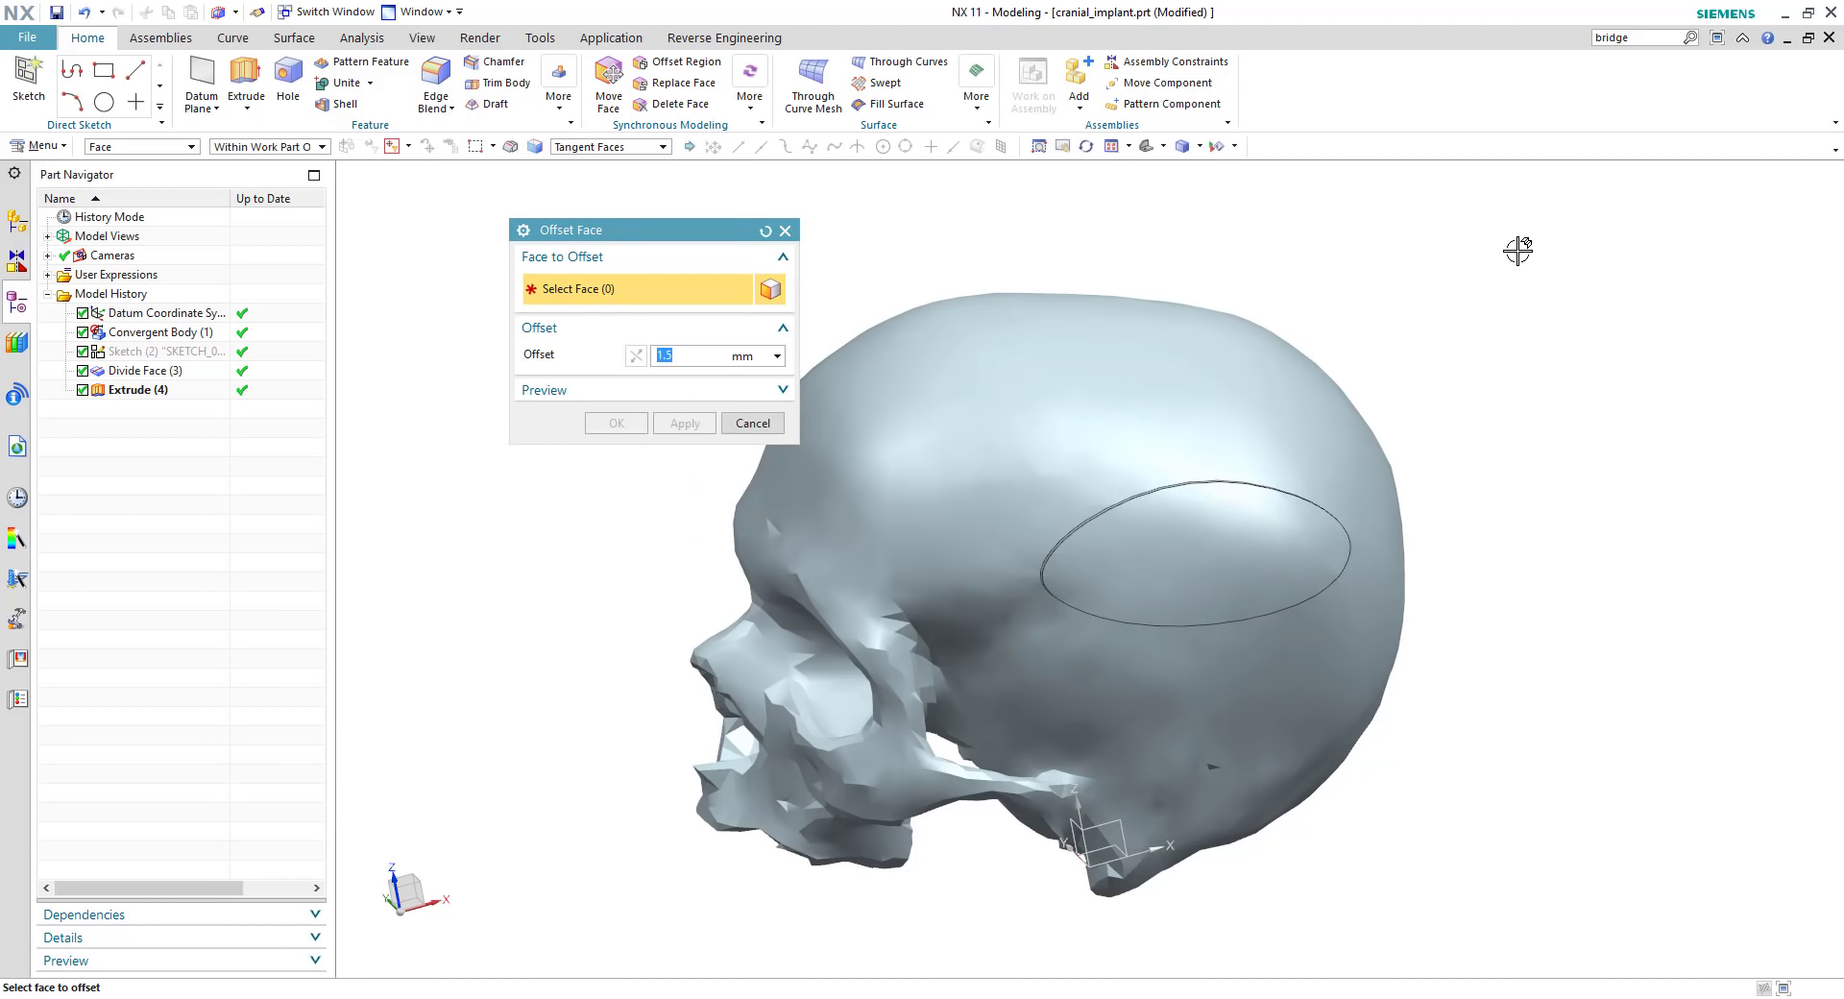
{"action": "middle_click_drag", "start_coordinate": [1518, 251], "coordinate": [1707, 714]}
{"action": "scroll", "coordinate": [1589, 680], "scroll_direction": "up", "scroll_amount": 4}
{"action": "left_click", "coordinate": [1581, 471]}
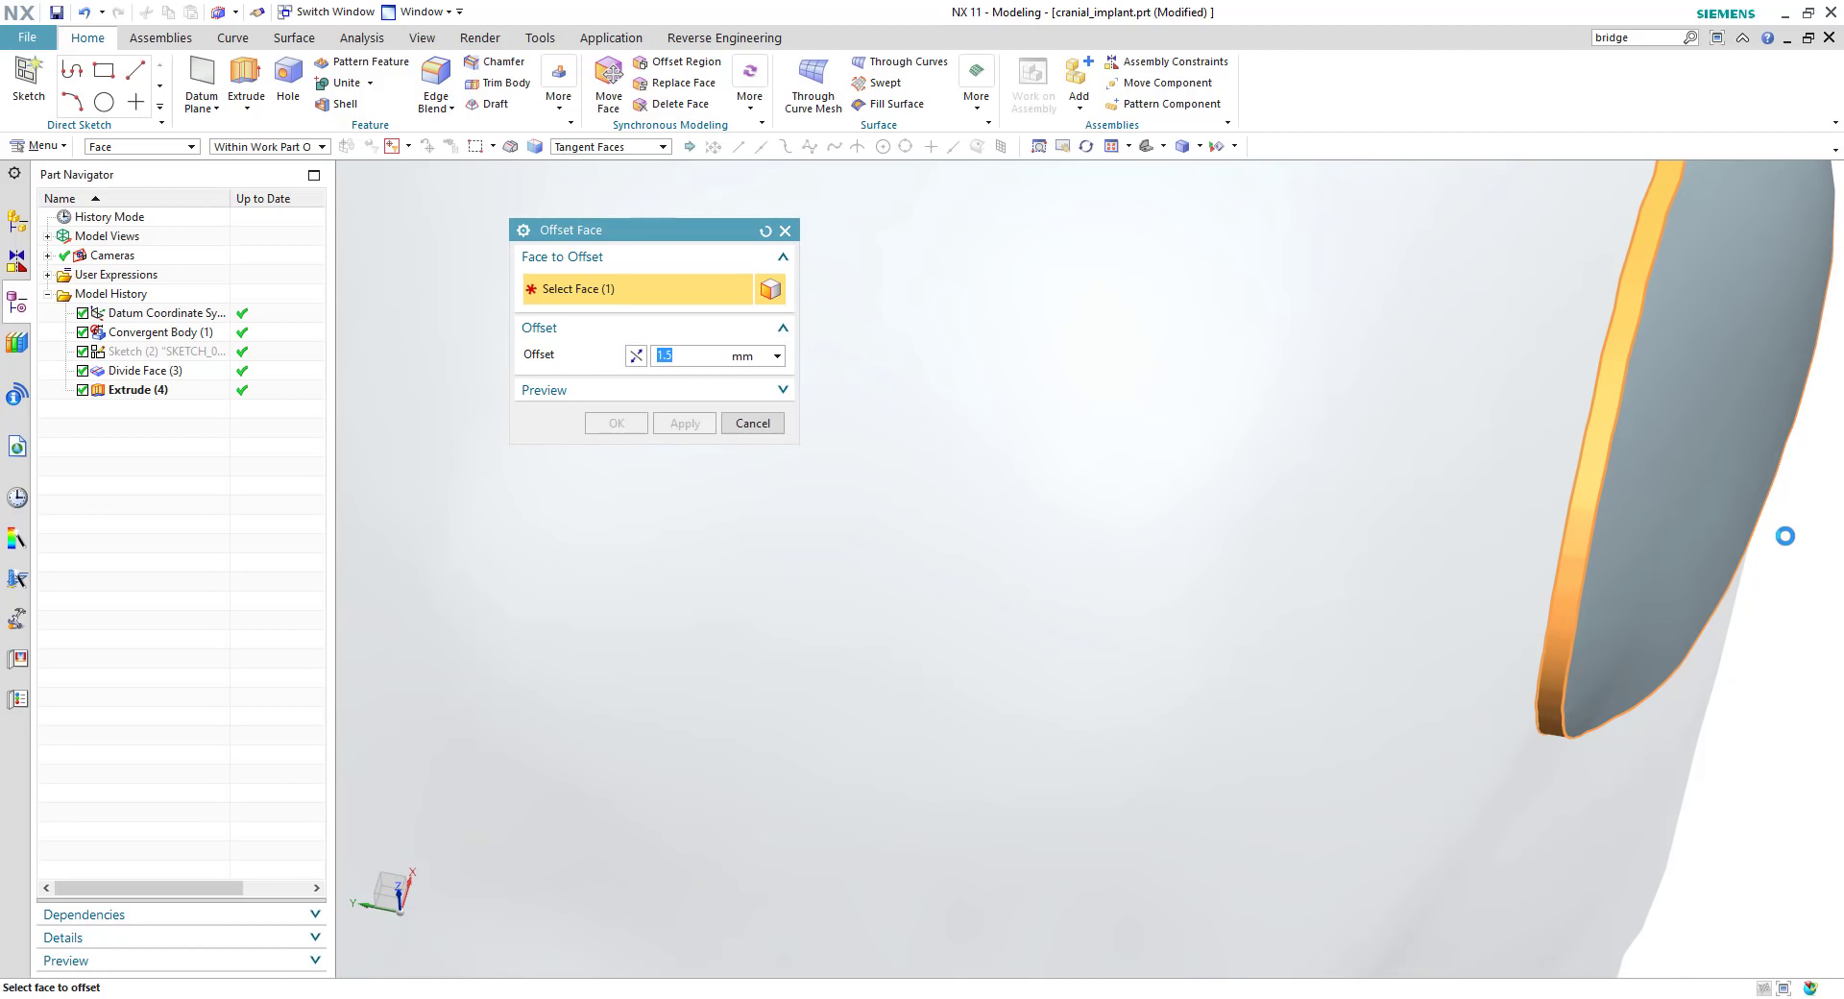
{"action": "key", "text": "Home"}
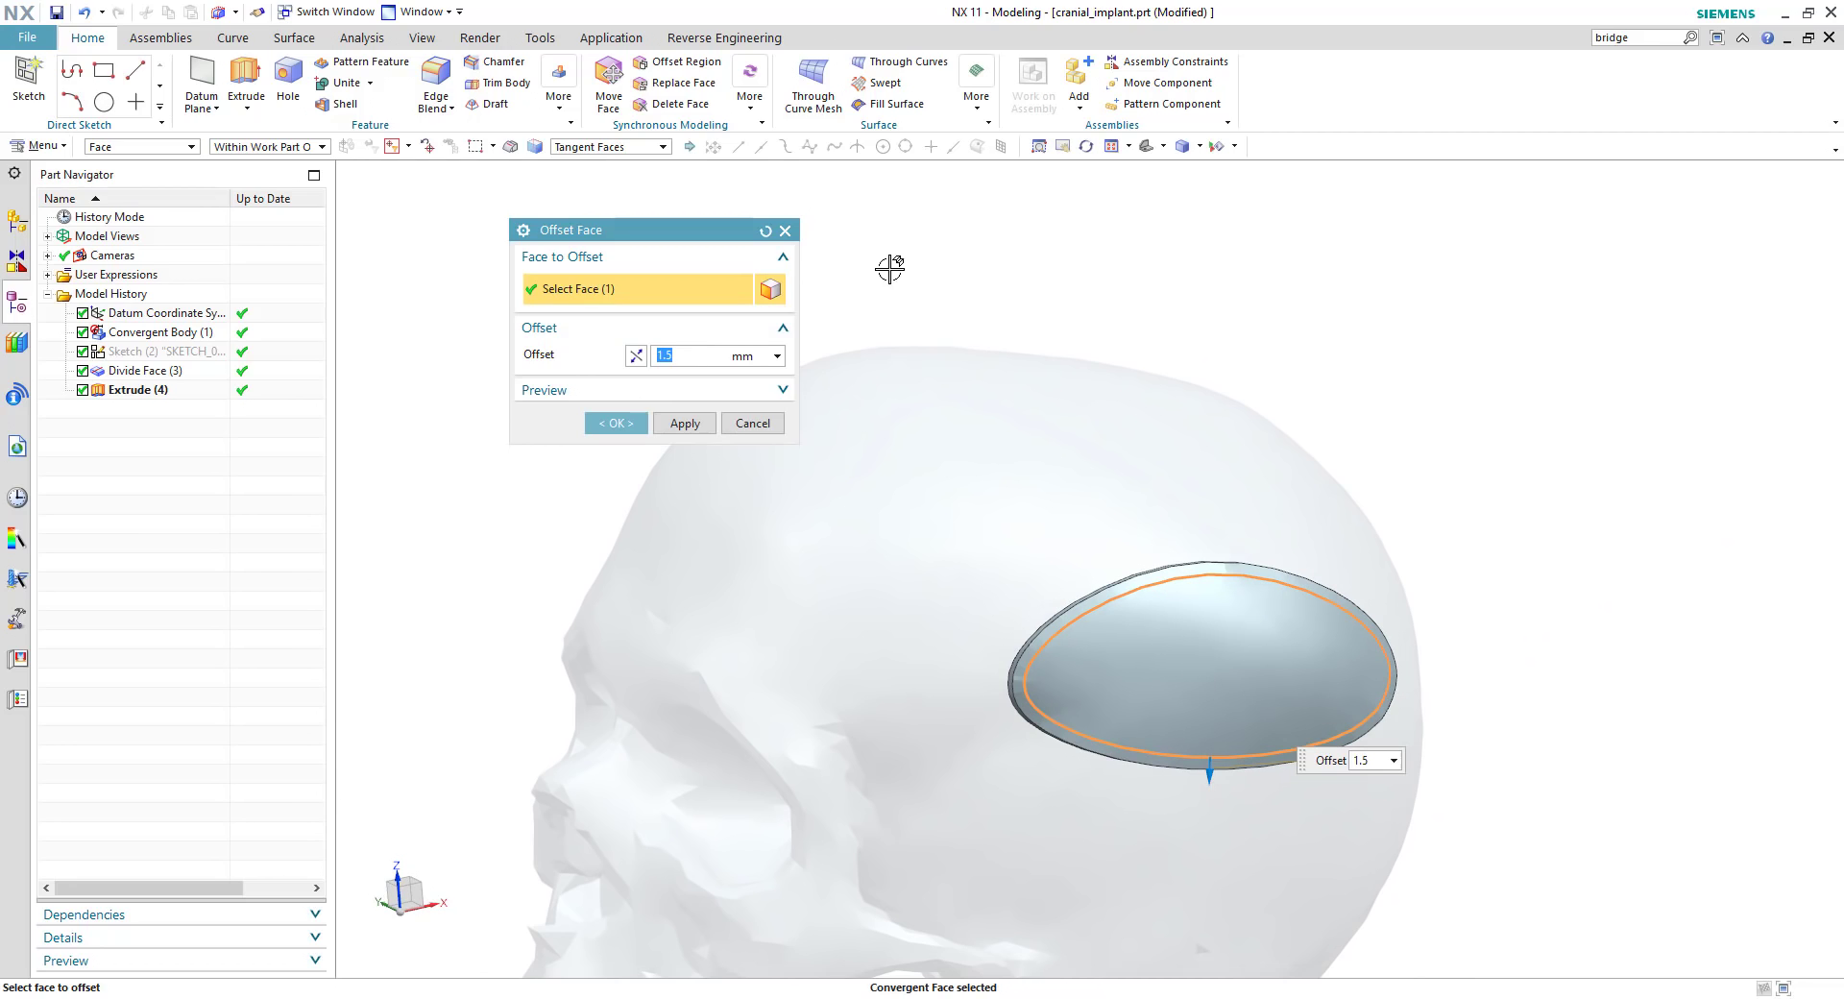
{"action": "left_click", "coordinate": [621, 425]}
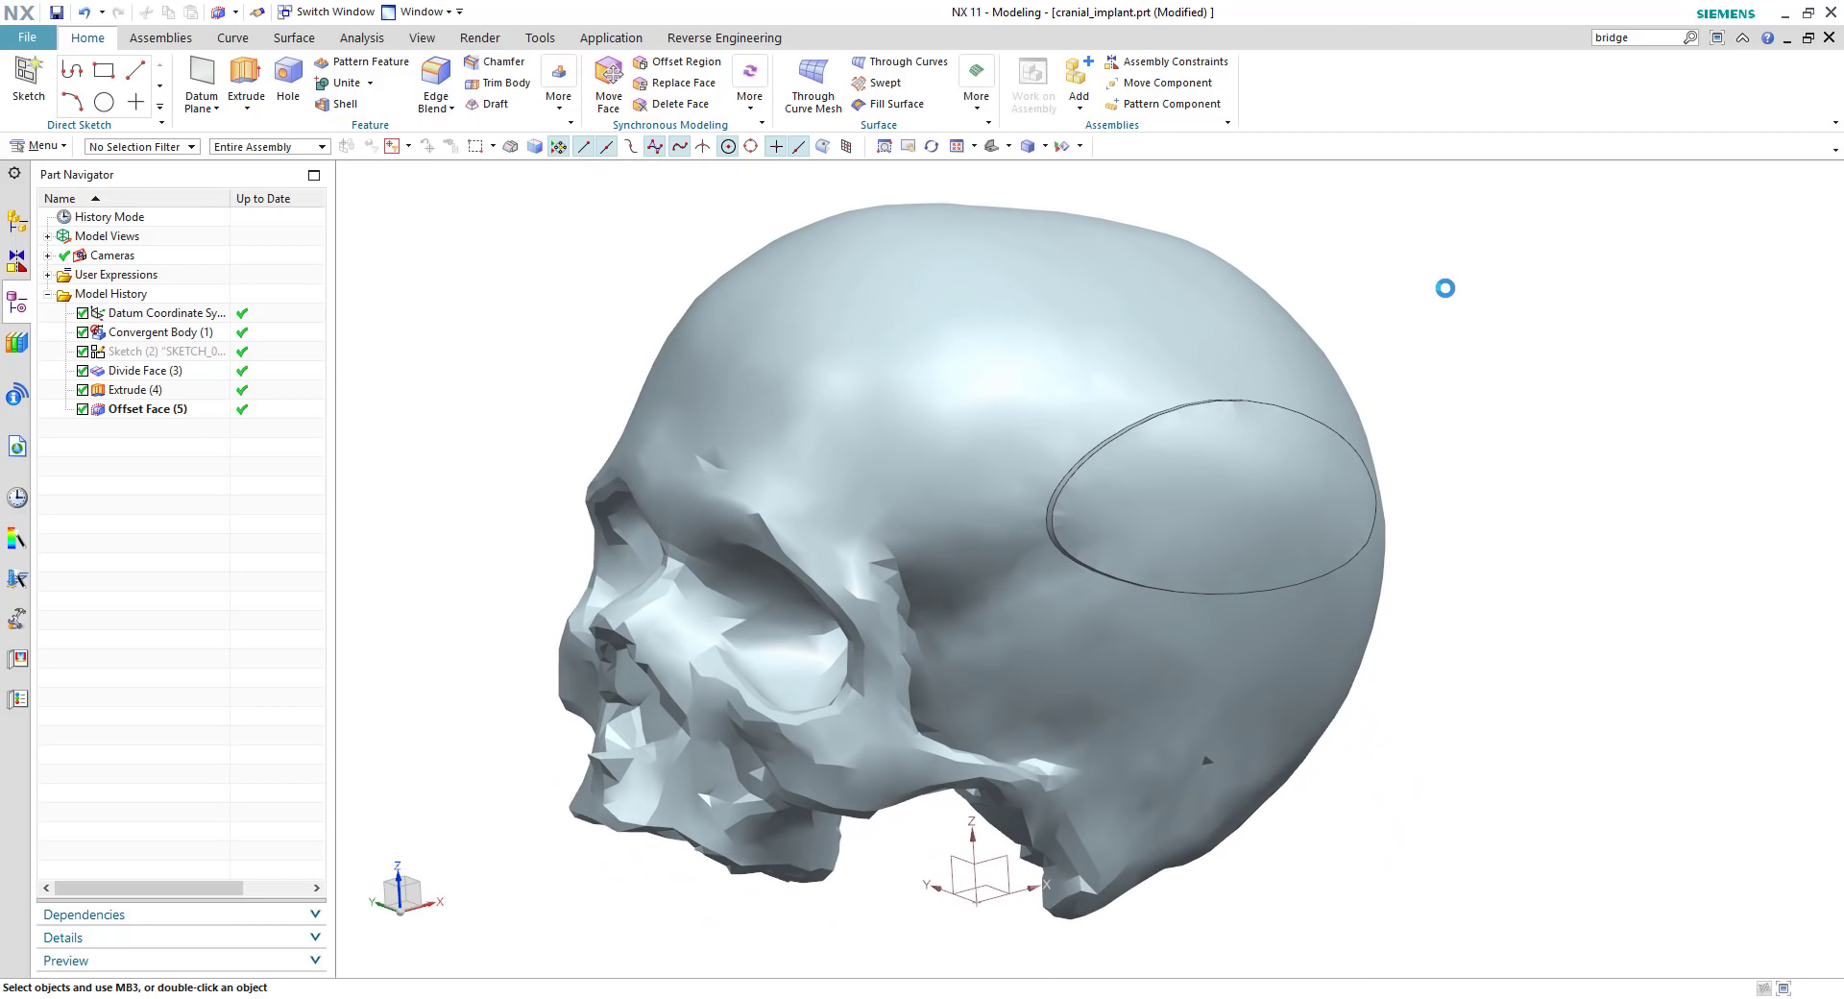
Step: Sketch a 3 mm diameter circle on the datum XZ plane, centred within the implant plate's oval outline, and finish the sketch
{"action": "left_click", "coordinate": [26, 98]}
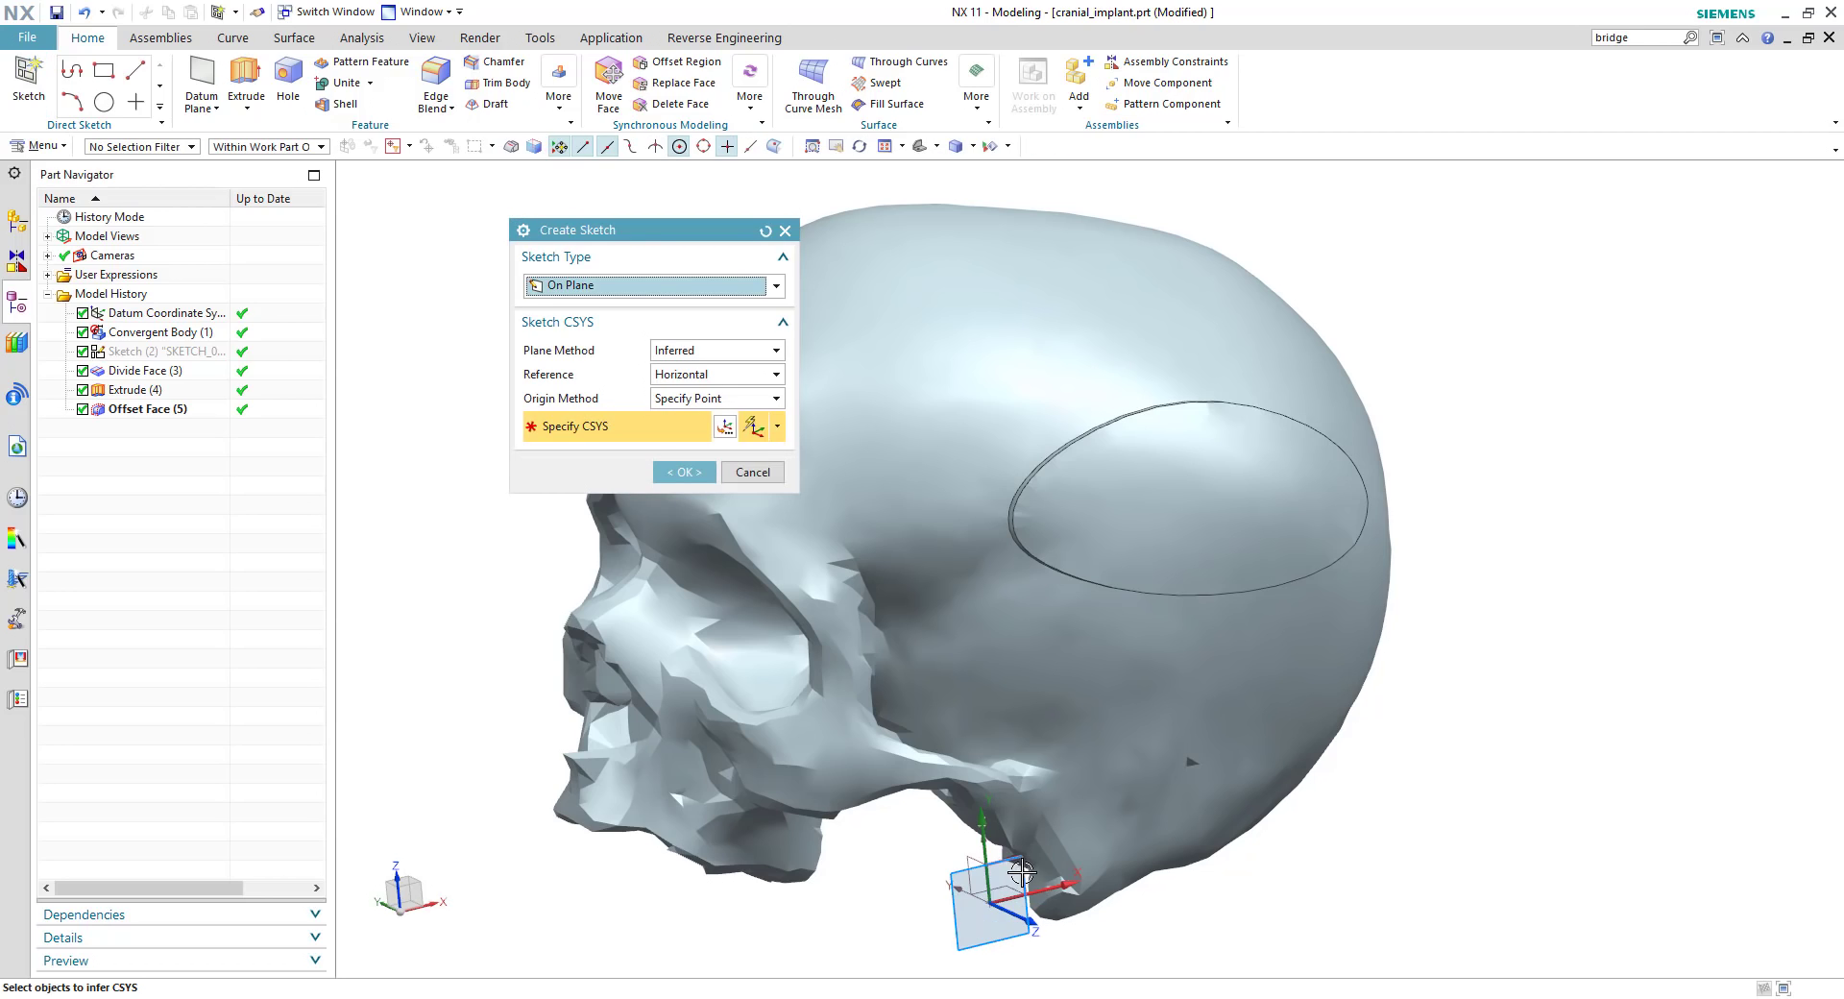
{"action": "left_click", "coordinate": [1022, 874]}
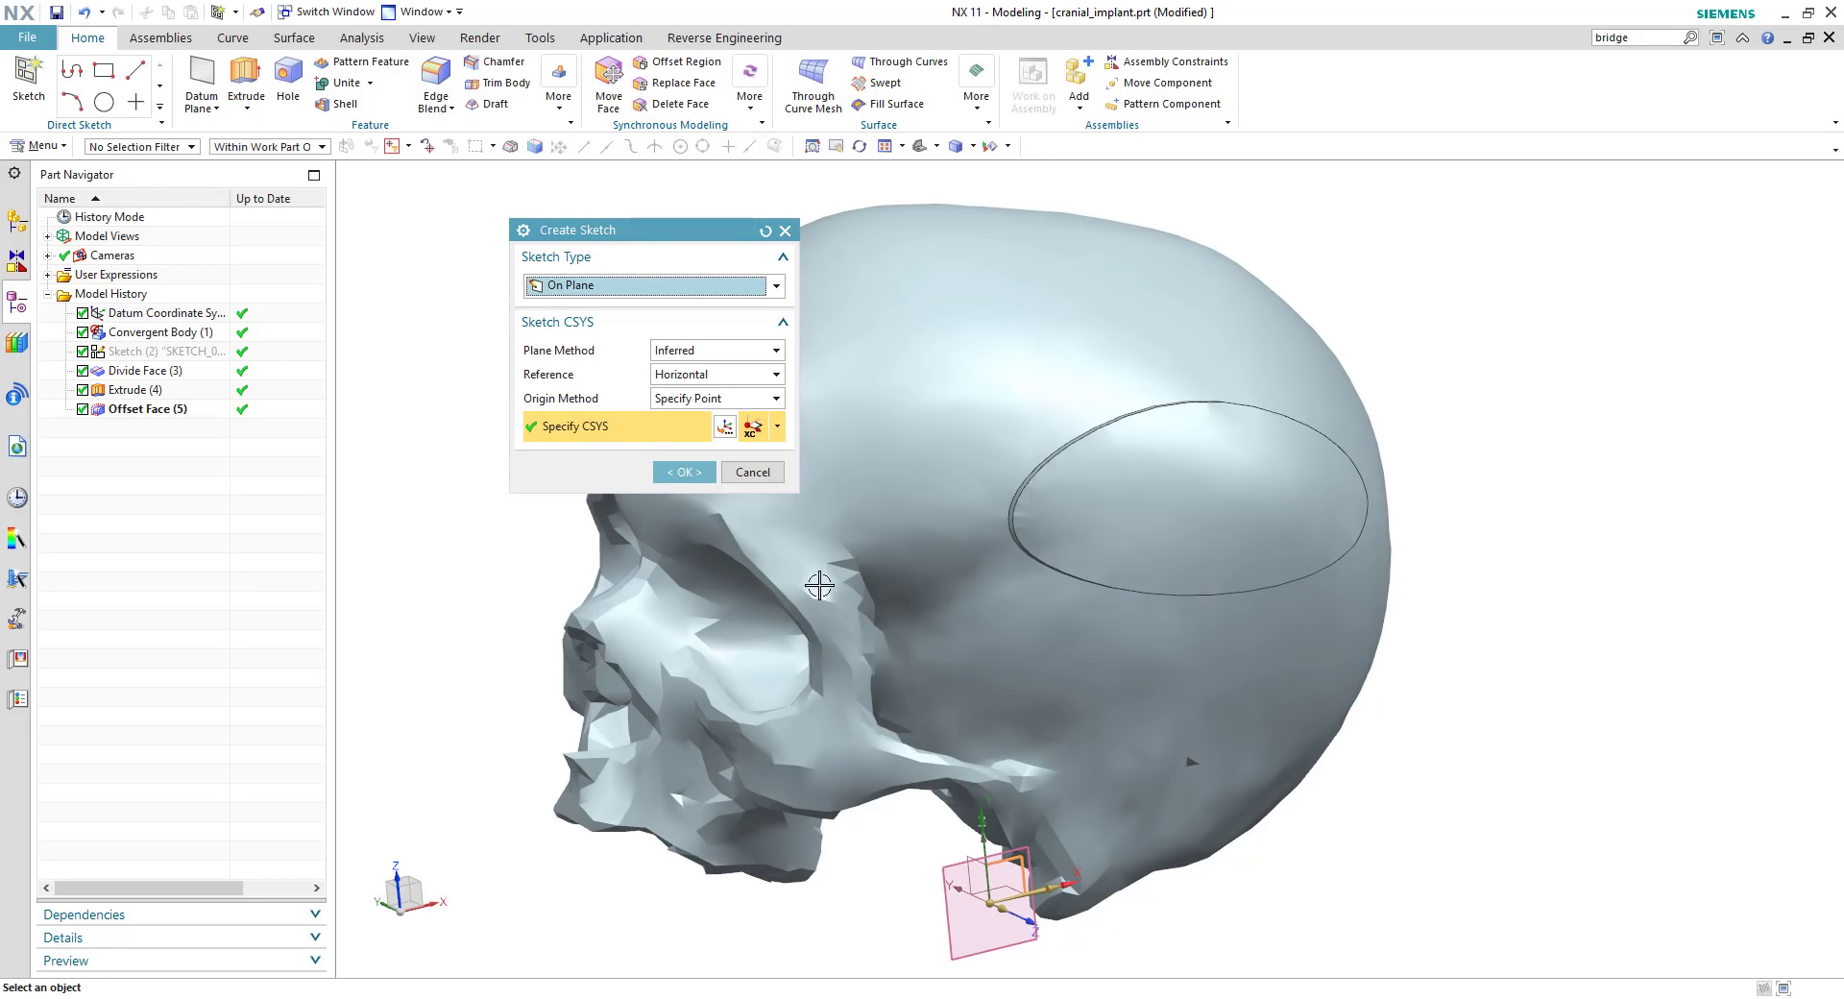
{"action": "left_click", "coordinate": [684, 472]}
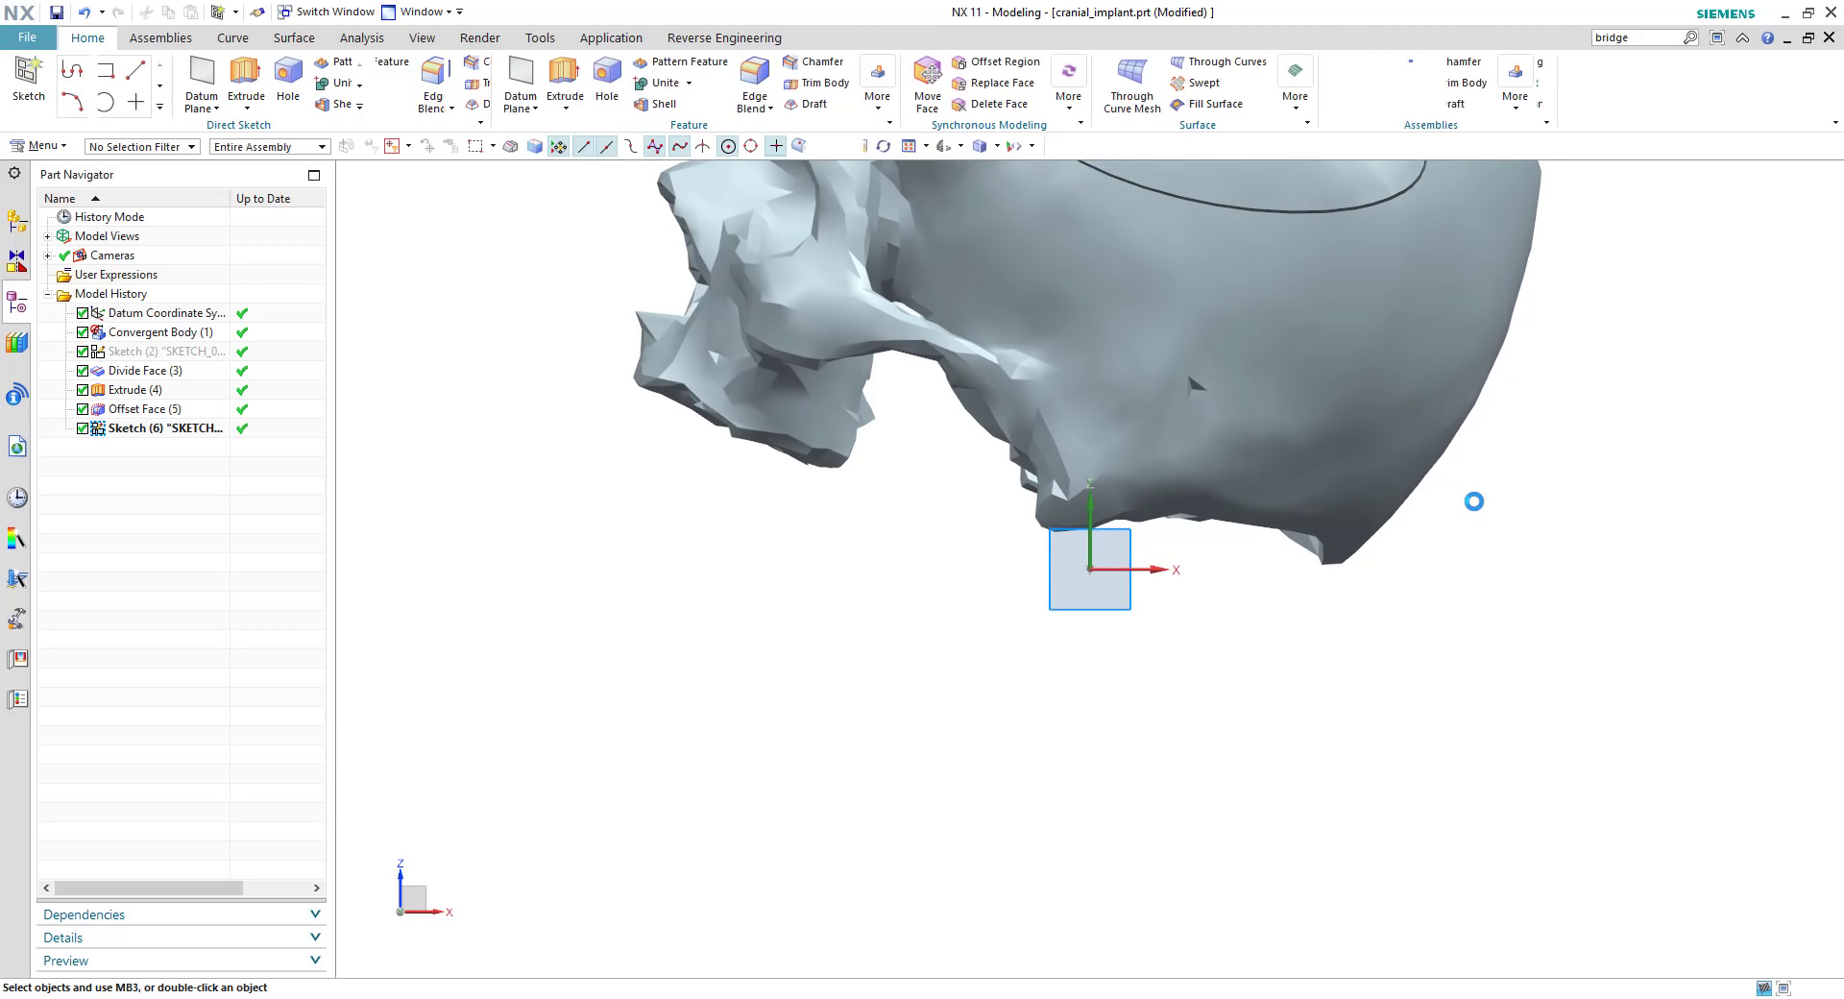
{"action": "left_click", "coordinate": [241, 70]}
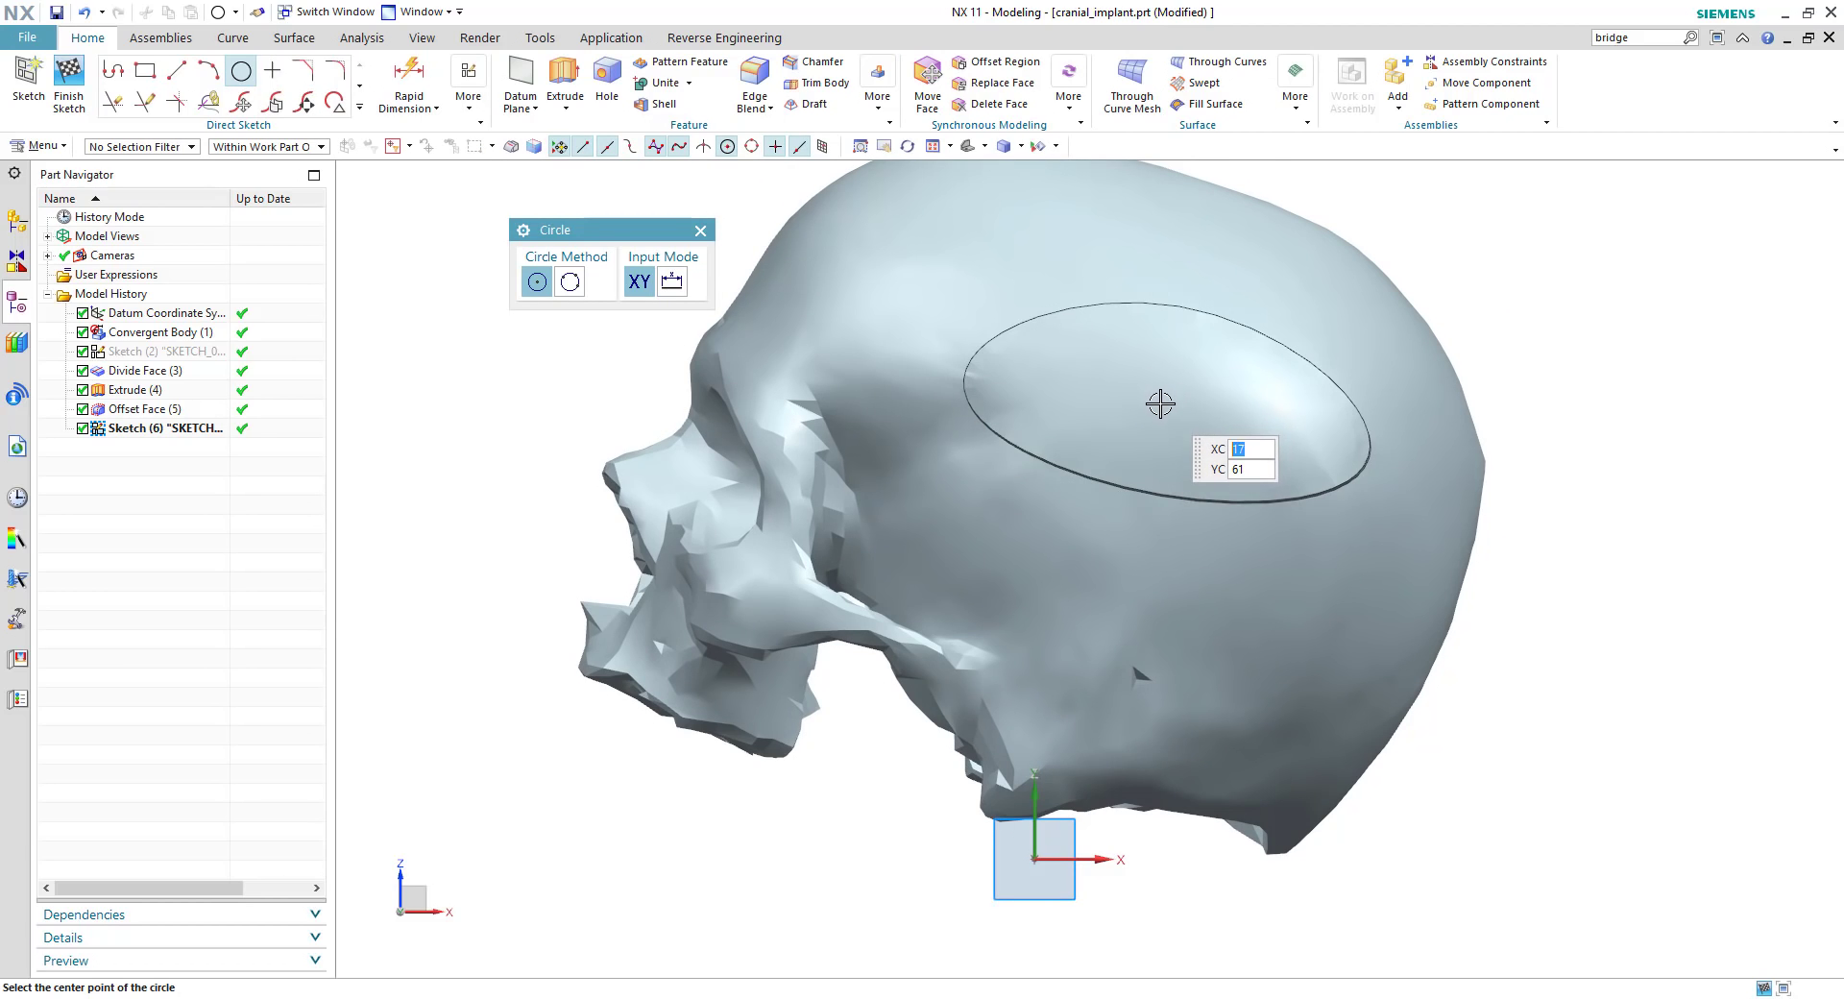
{"action": "left_click", "coordinate": [1160, 402]}
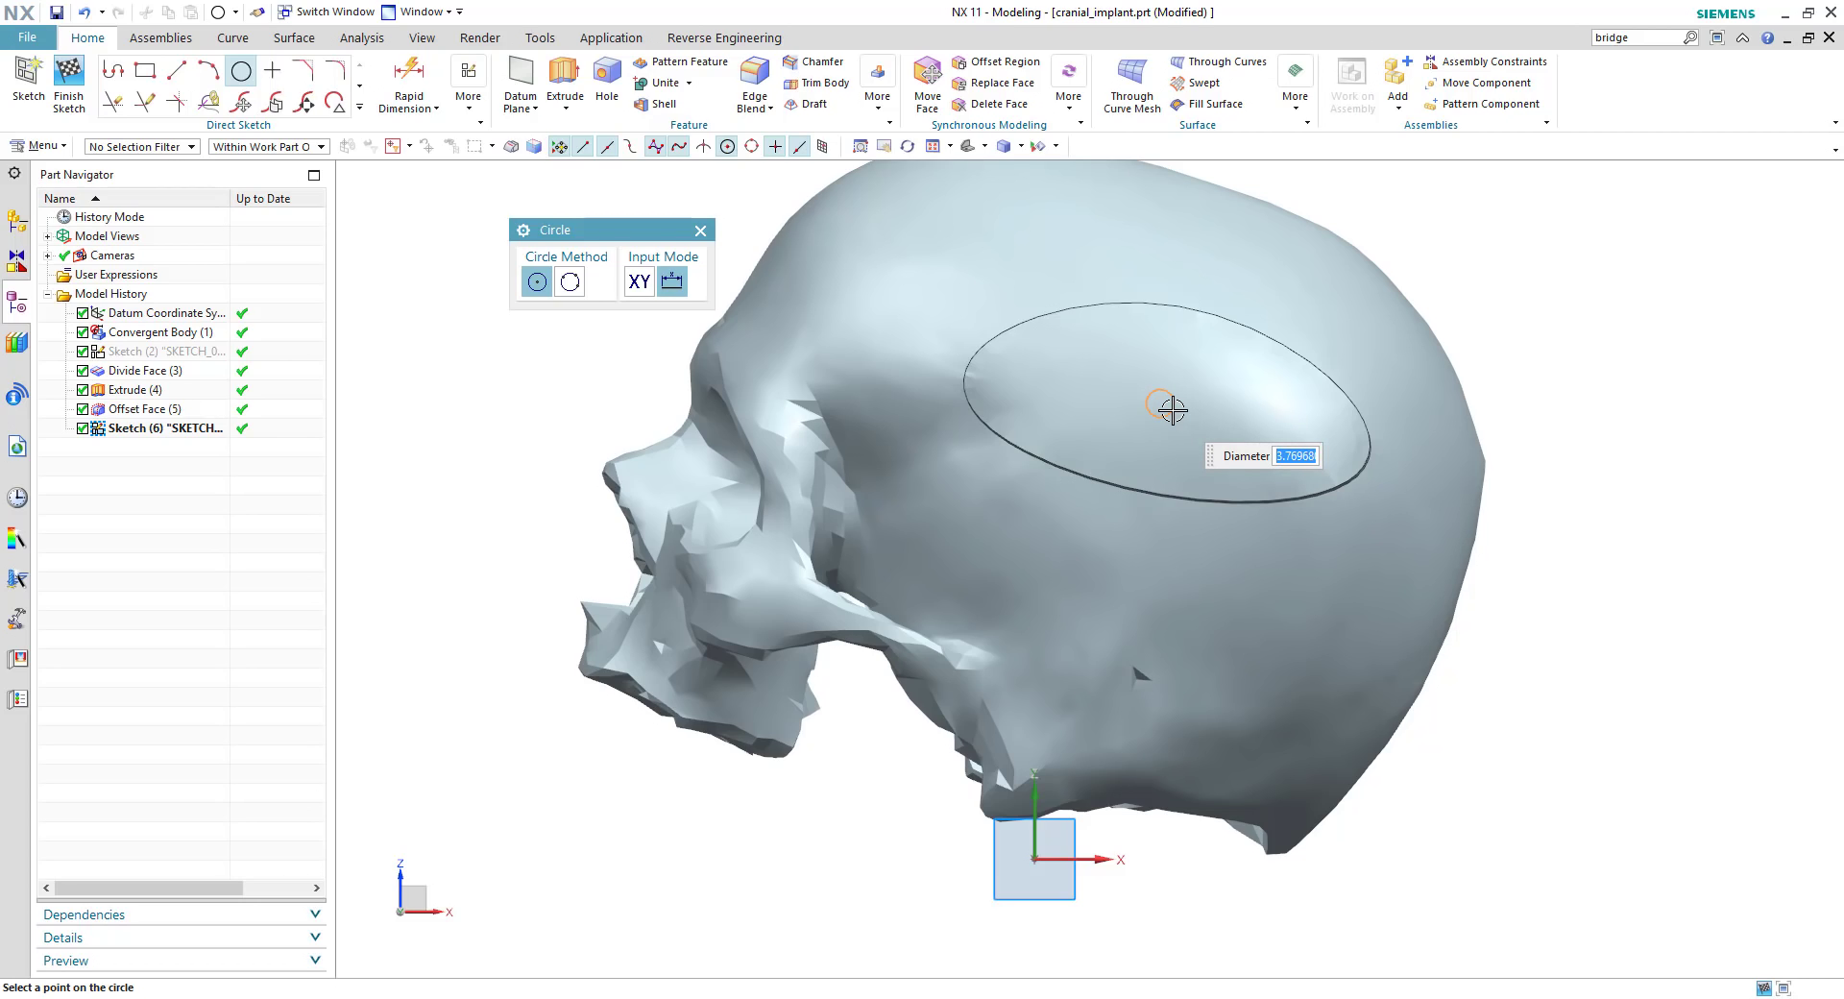
{"action": "key", "text": "Return"}
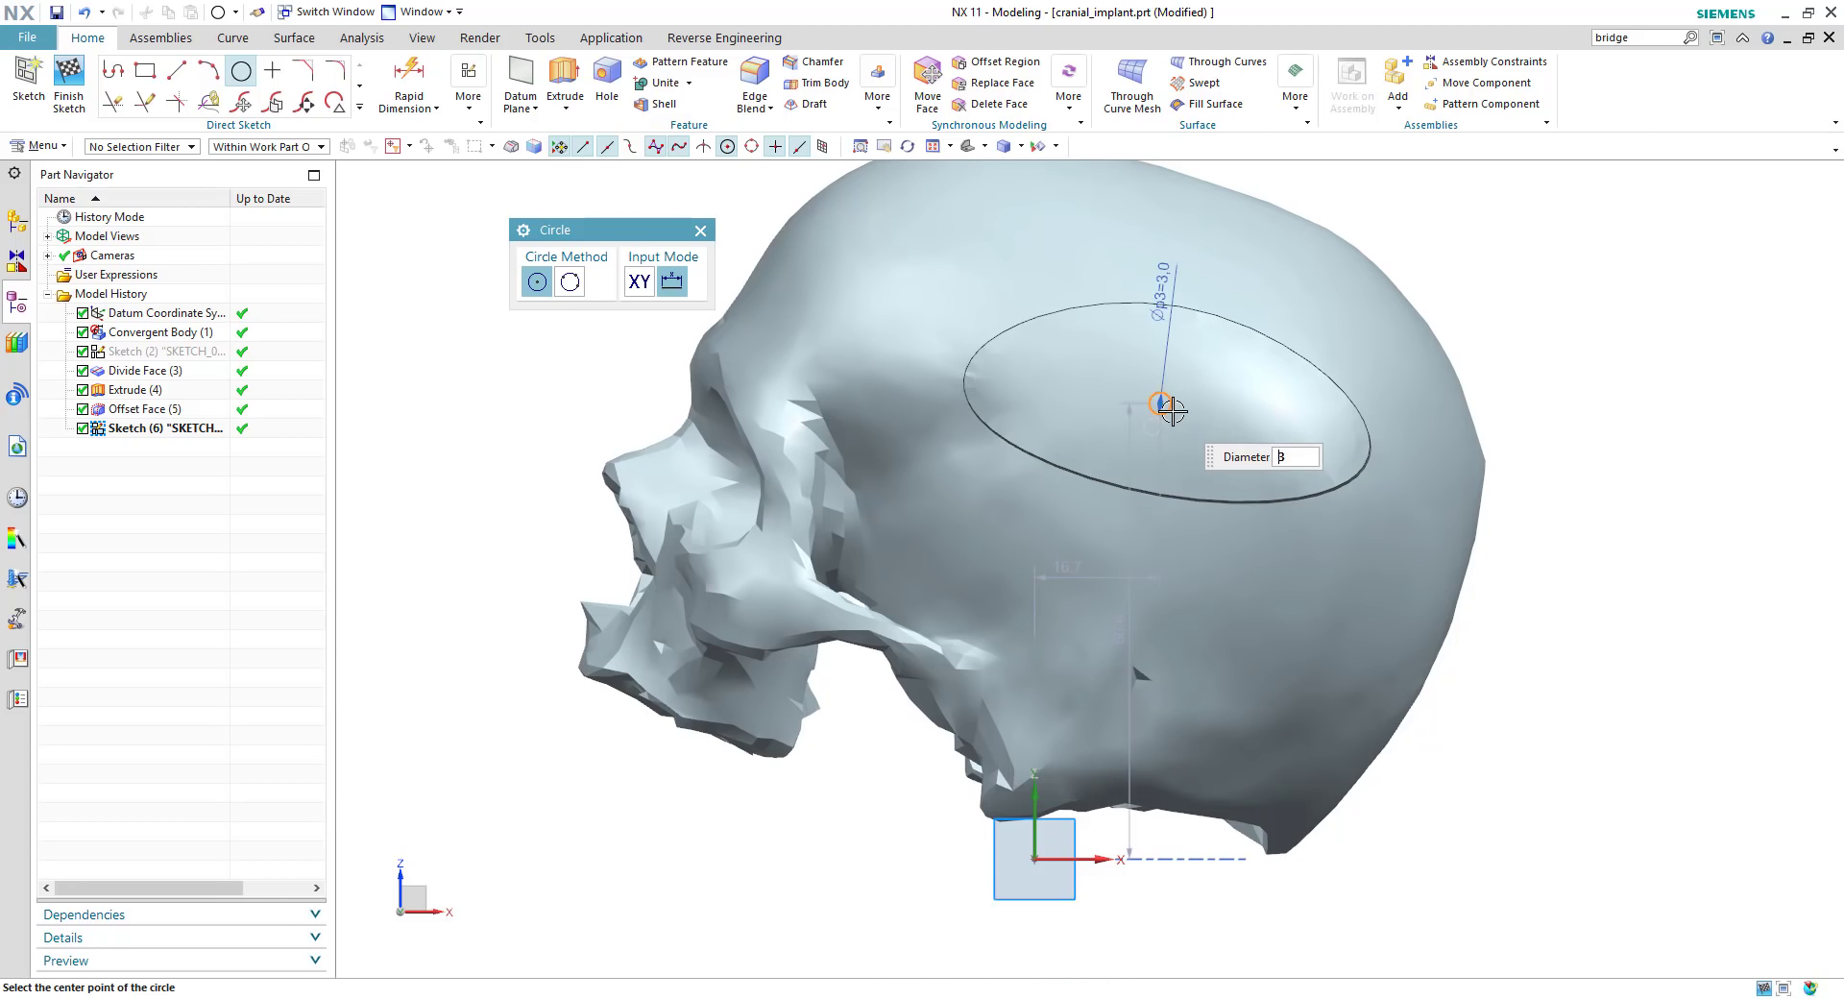
{"action": "left_click", "coordinate": [700, 231]}
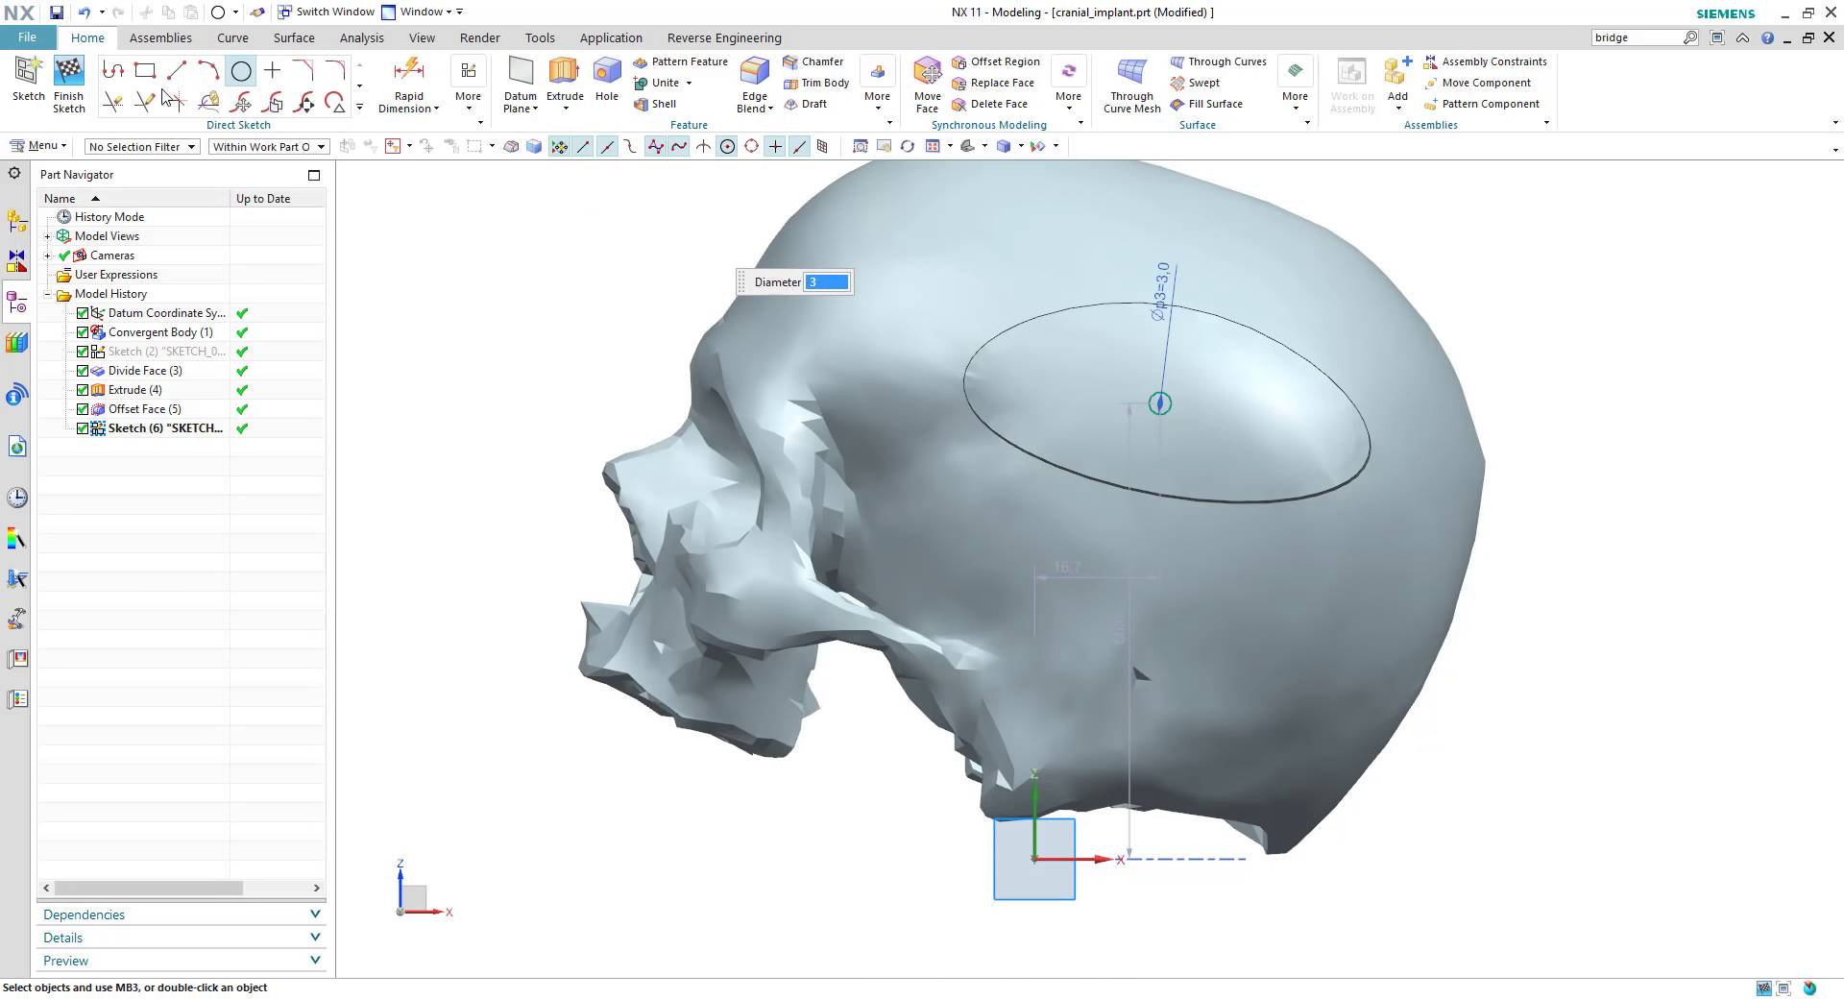
{"action": "left_click", "coordinate": [69, 82]}
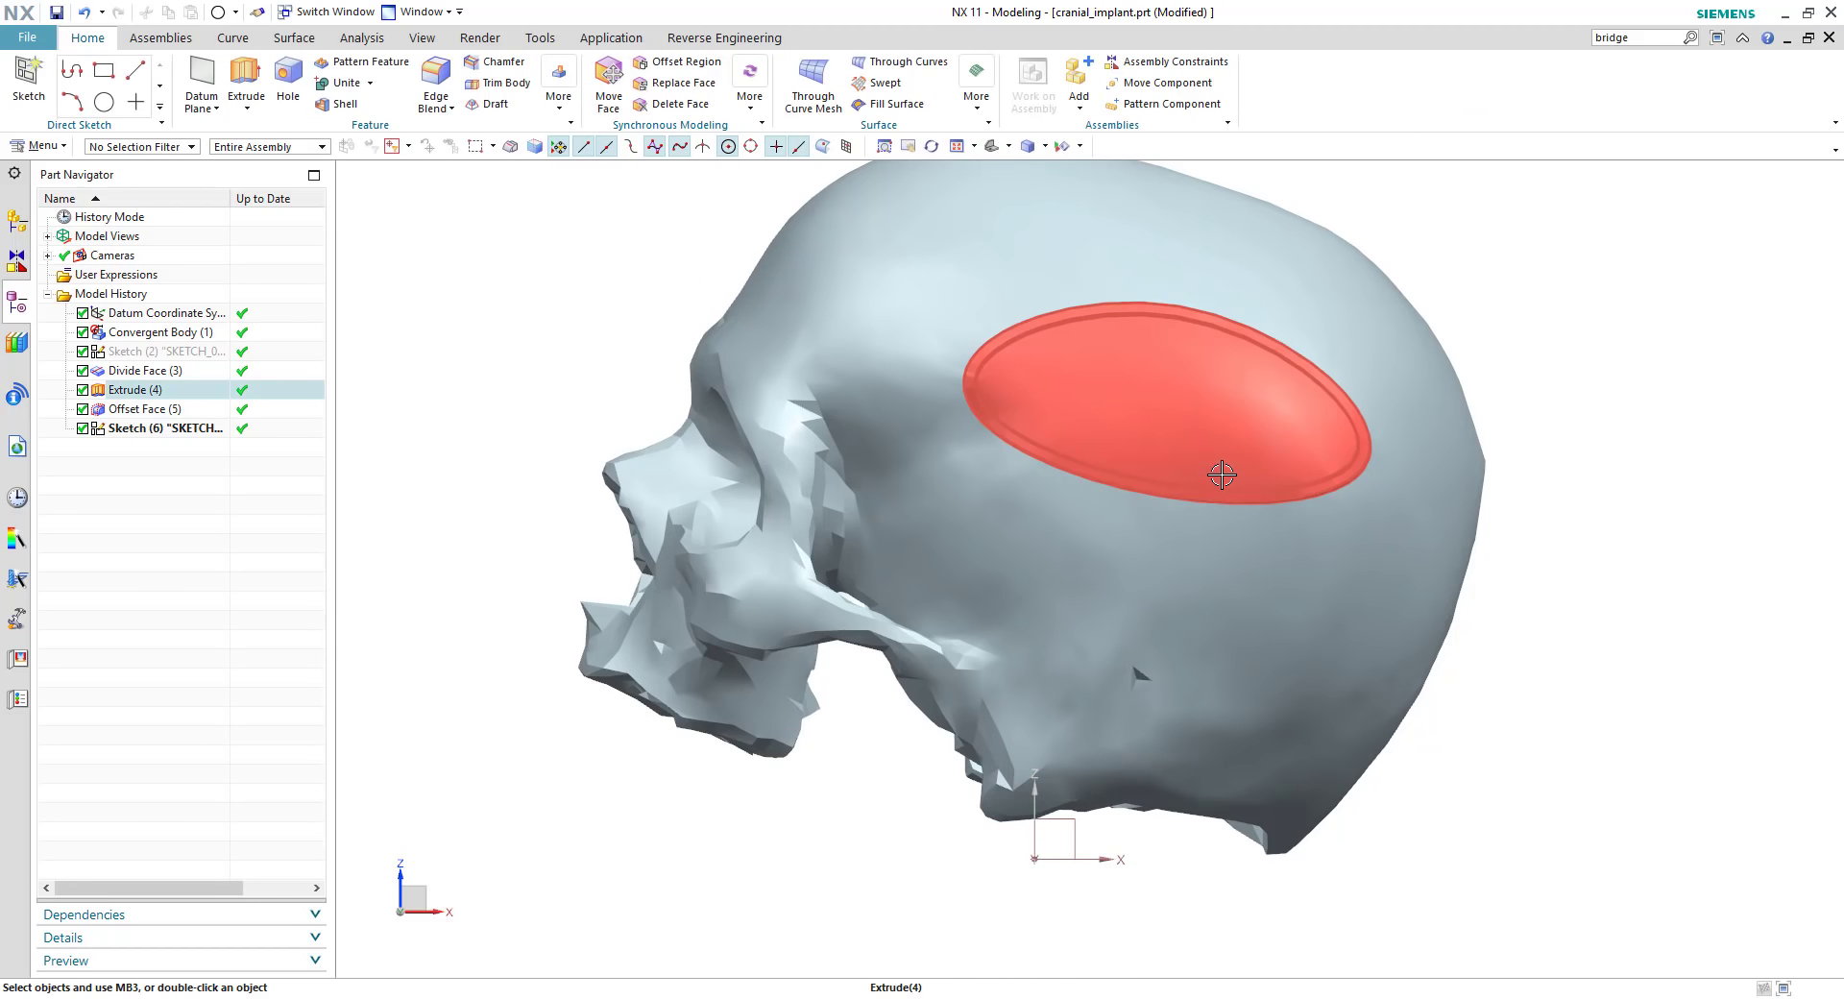
Step: Set the display translucency of the skull and the oval implant plate to 50
{"action": "middle_click_drag", "start_coordinate": [1399, 494], "coordinate": [1563, 439]}
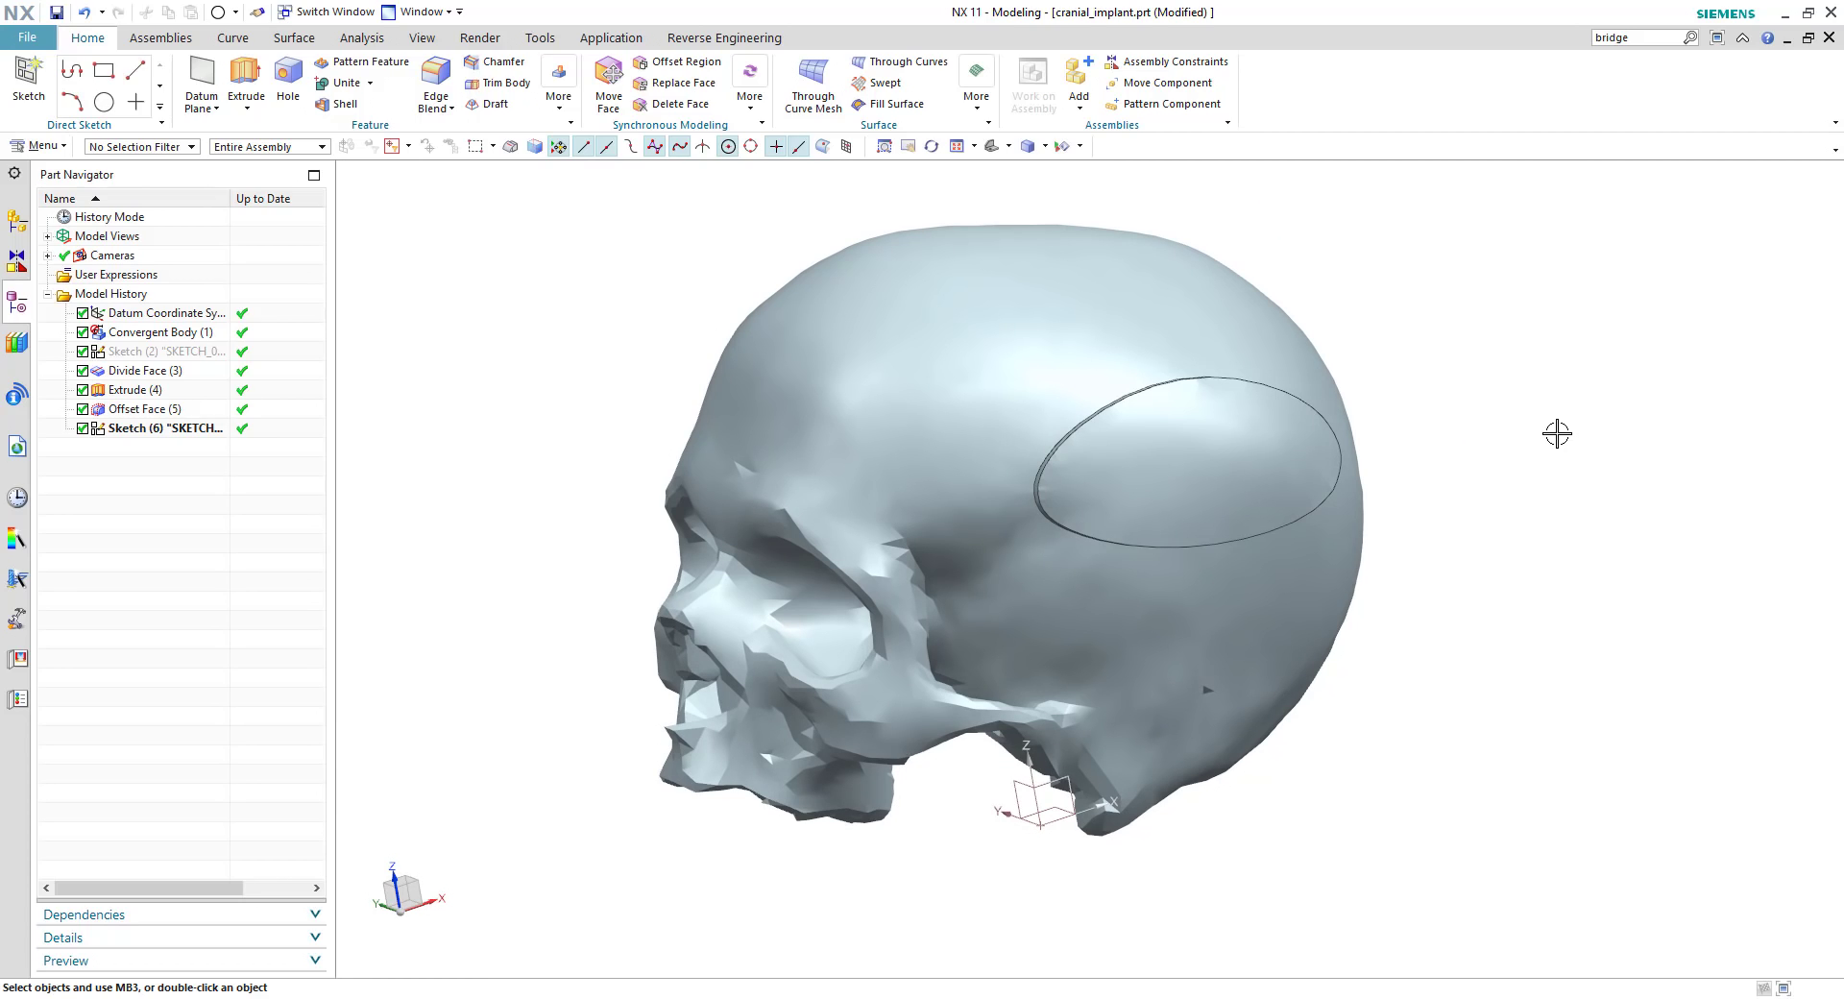
{"action": "left_click", "coordinate": [421, 37]}
{"action": "left_click", "coordinate": [923, 88]}
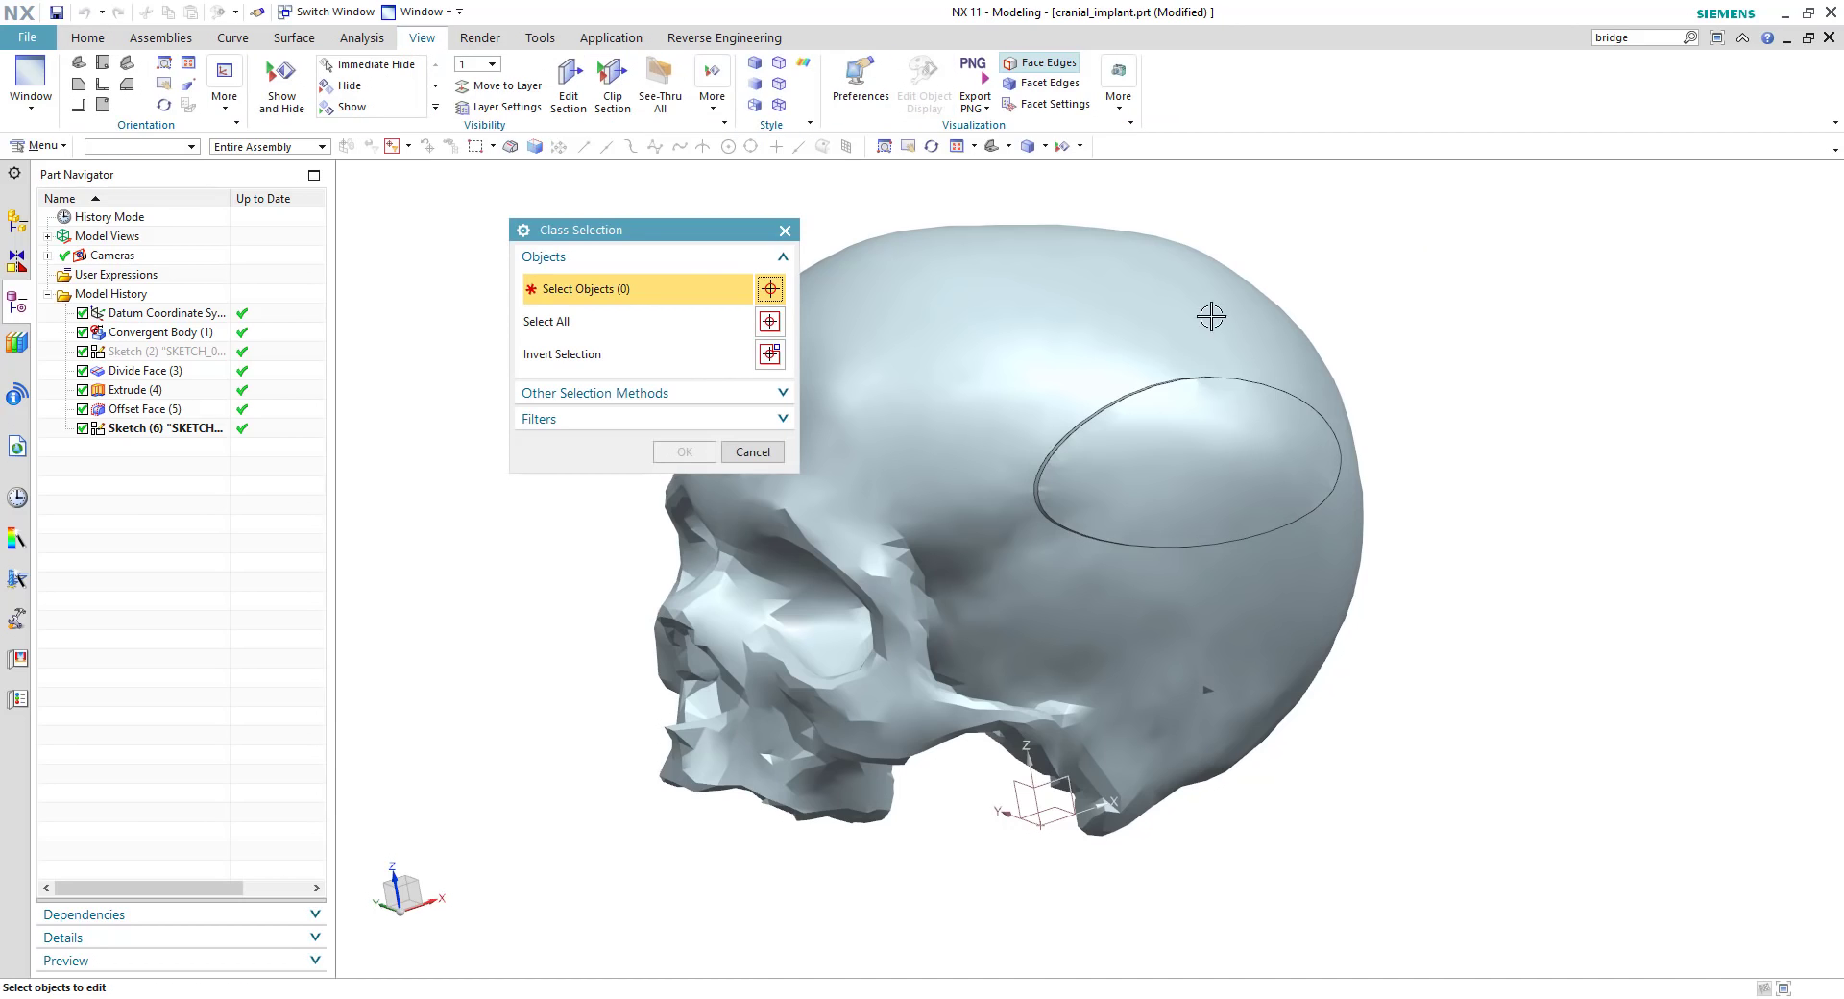
{"action": "left_click", "coordinate": [1189, 284]}
{"action": "left_click", "coordinate": [1147, 443]}
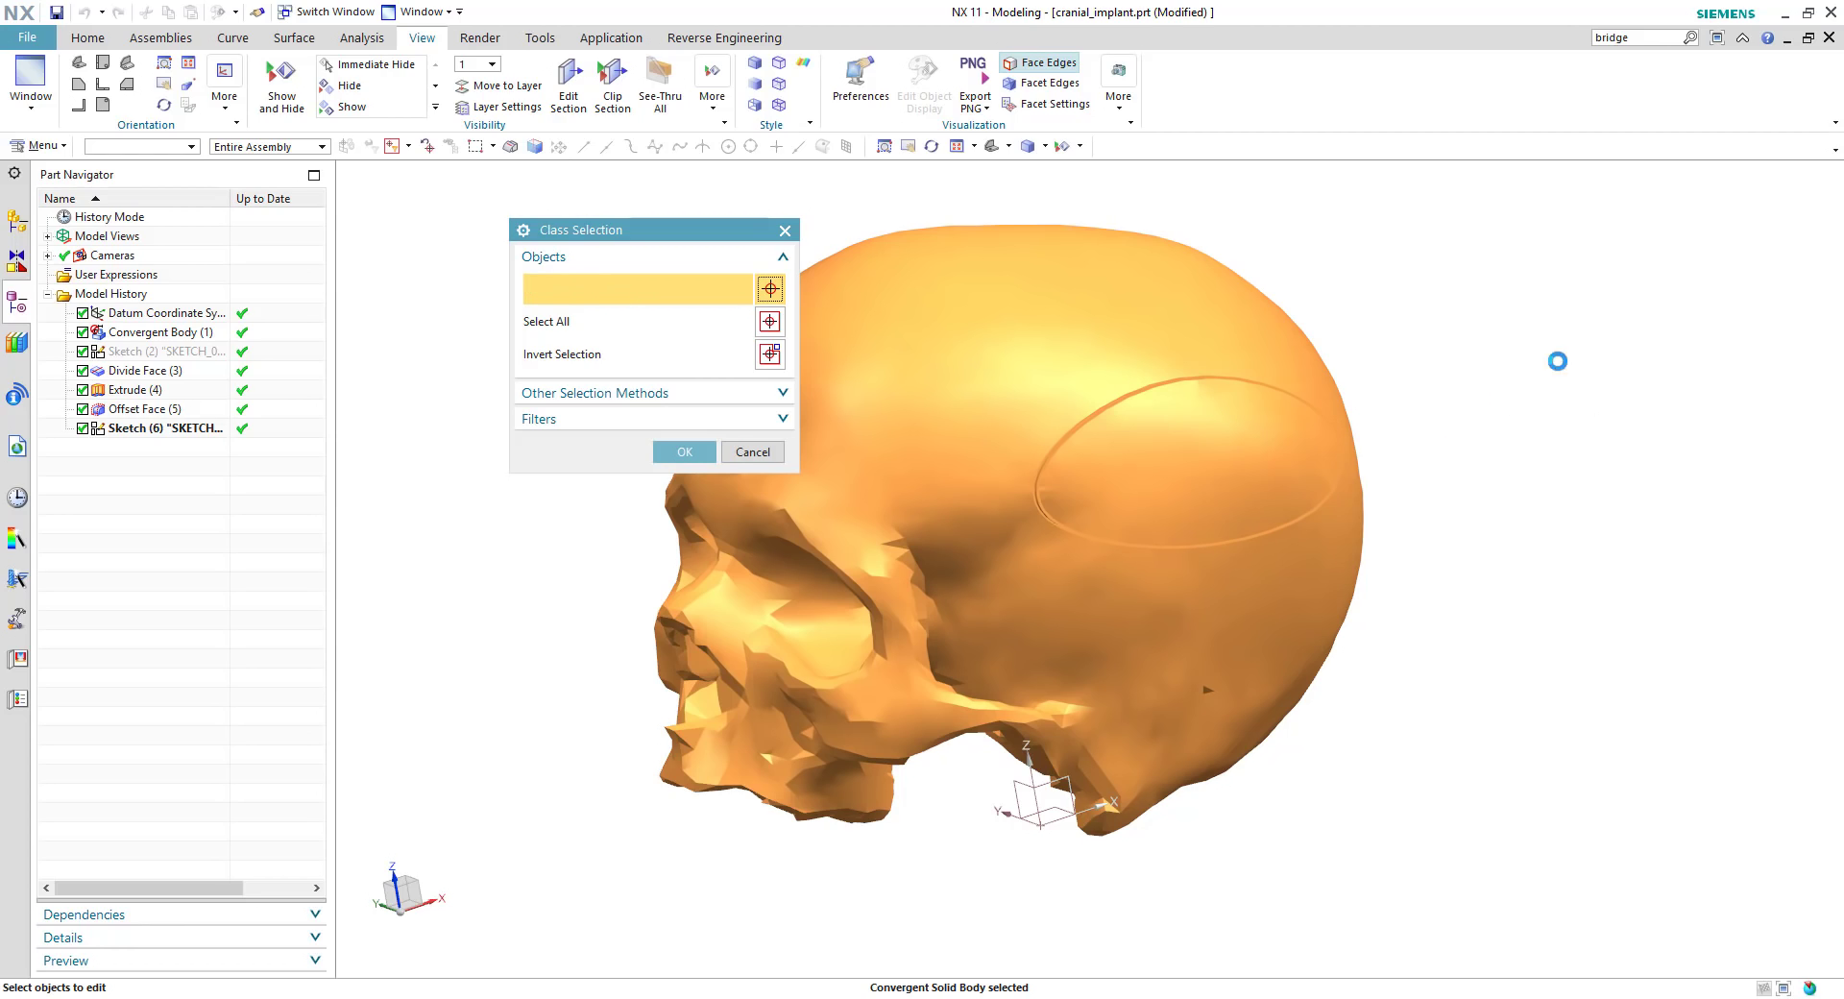
{"action": "left_click", "coordinate": [684, 452]}
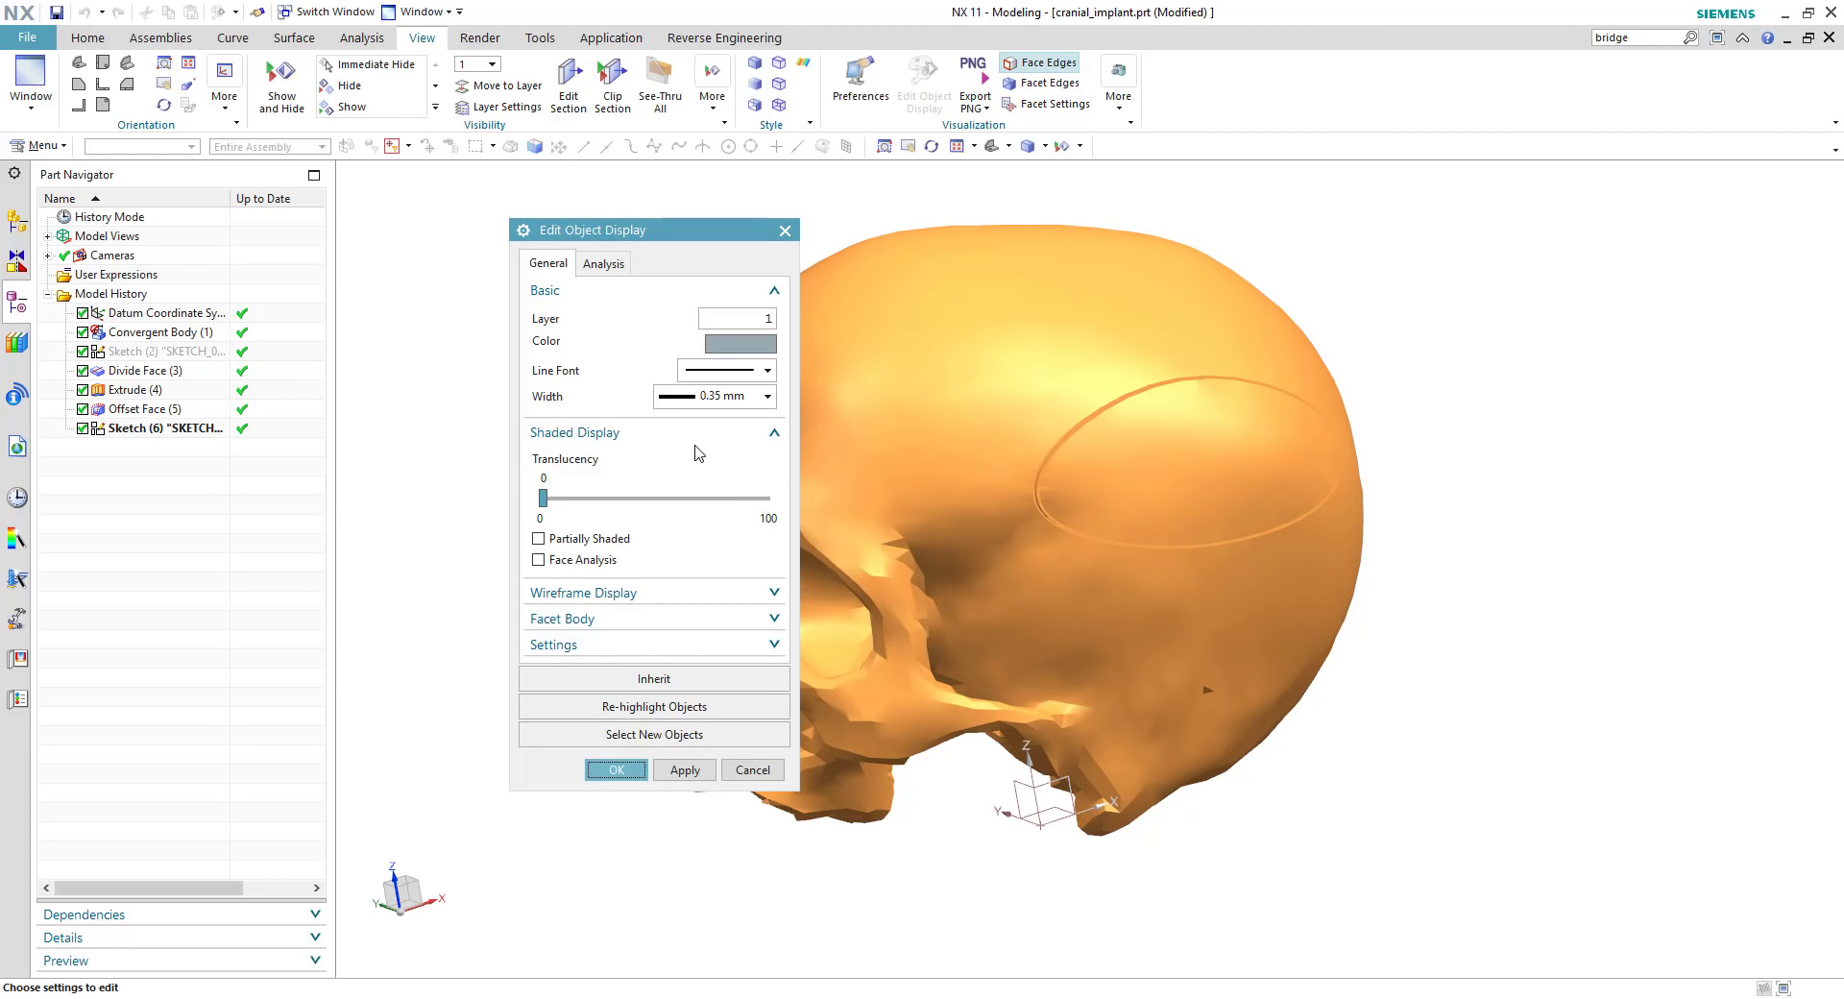
{"action": "left_click_drag", "start_coordinate": [543, 498], "coordinate": [659, 509]}
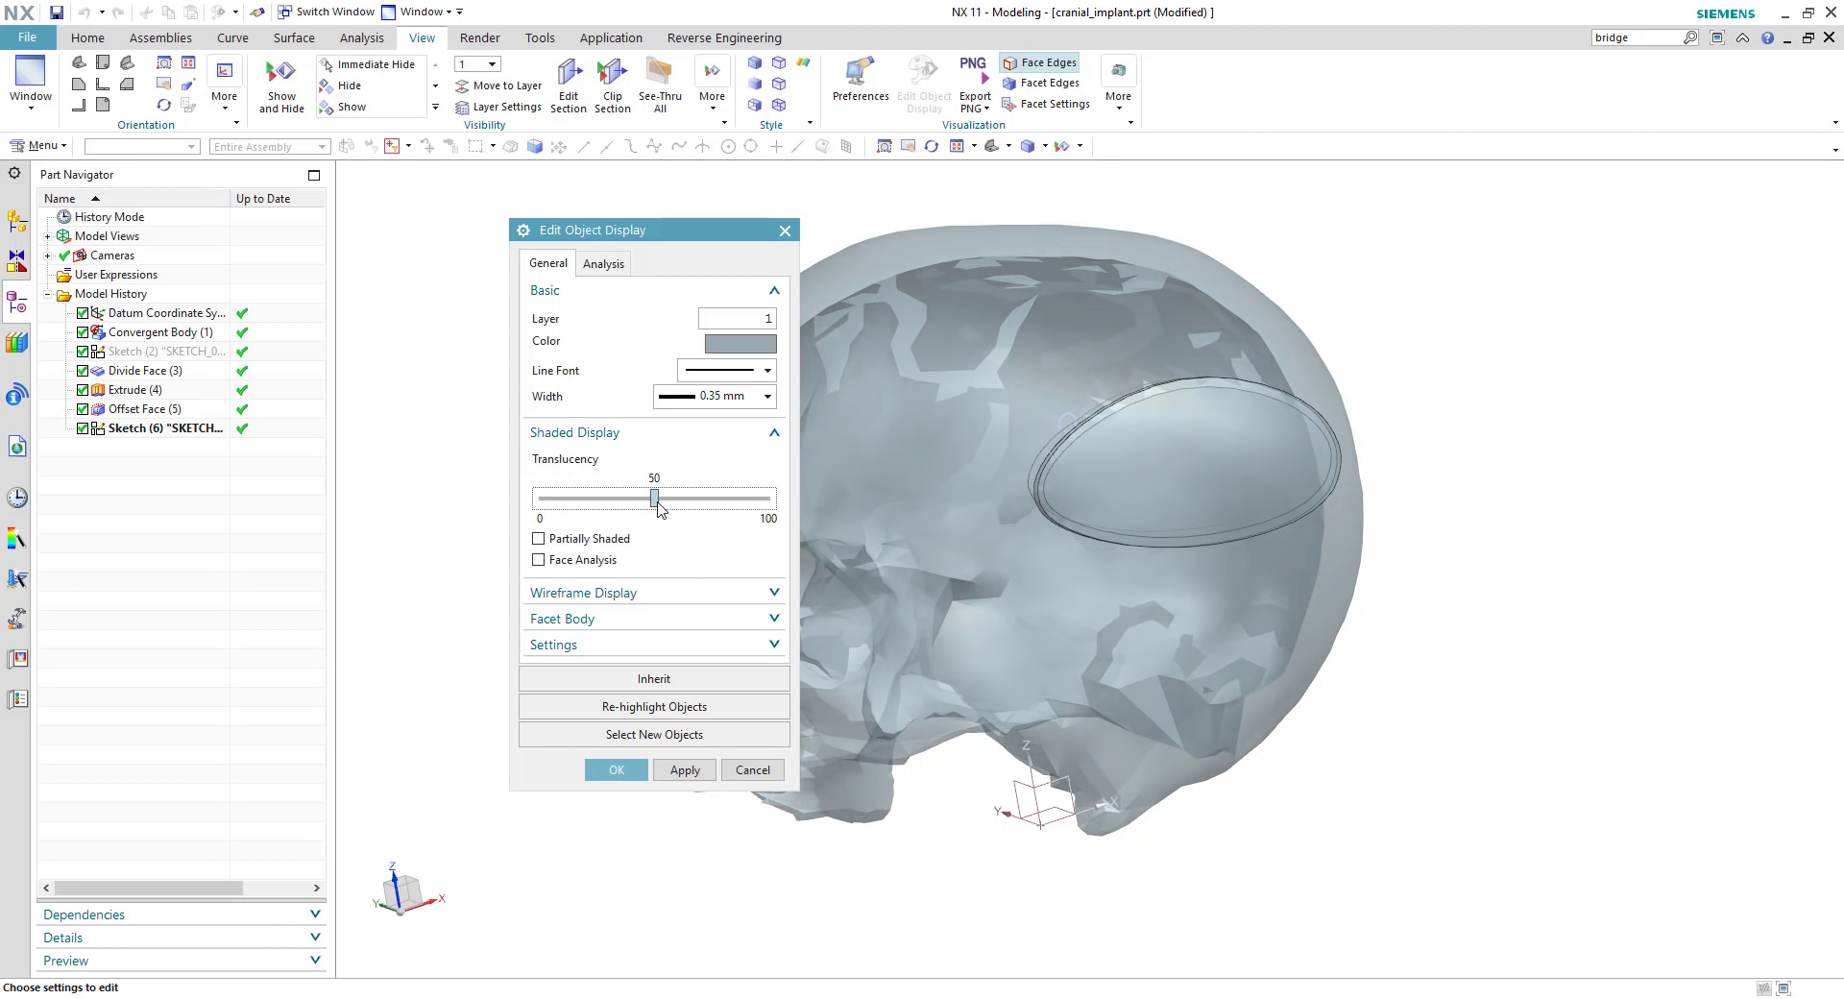
{"action": "left_click", "coordinate": [620, 772]}
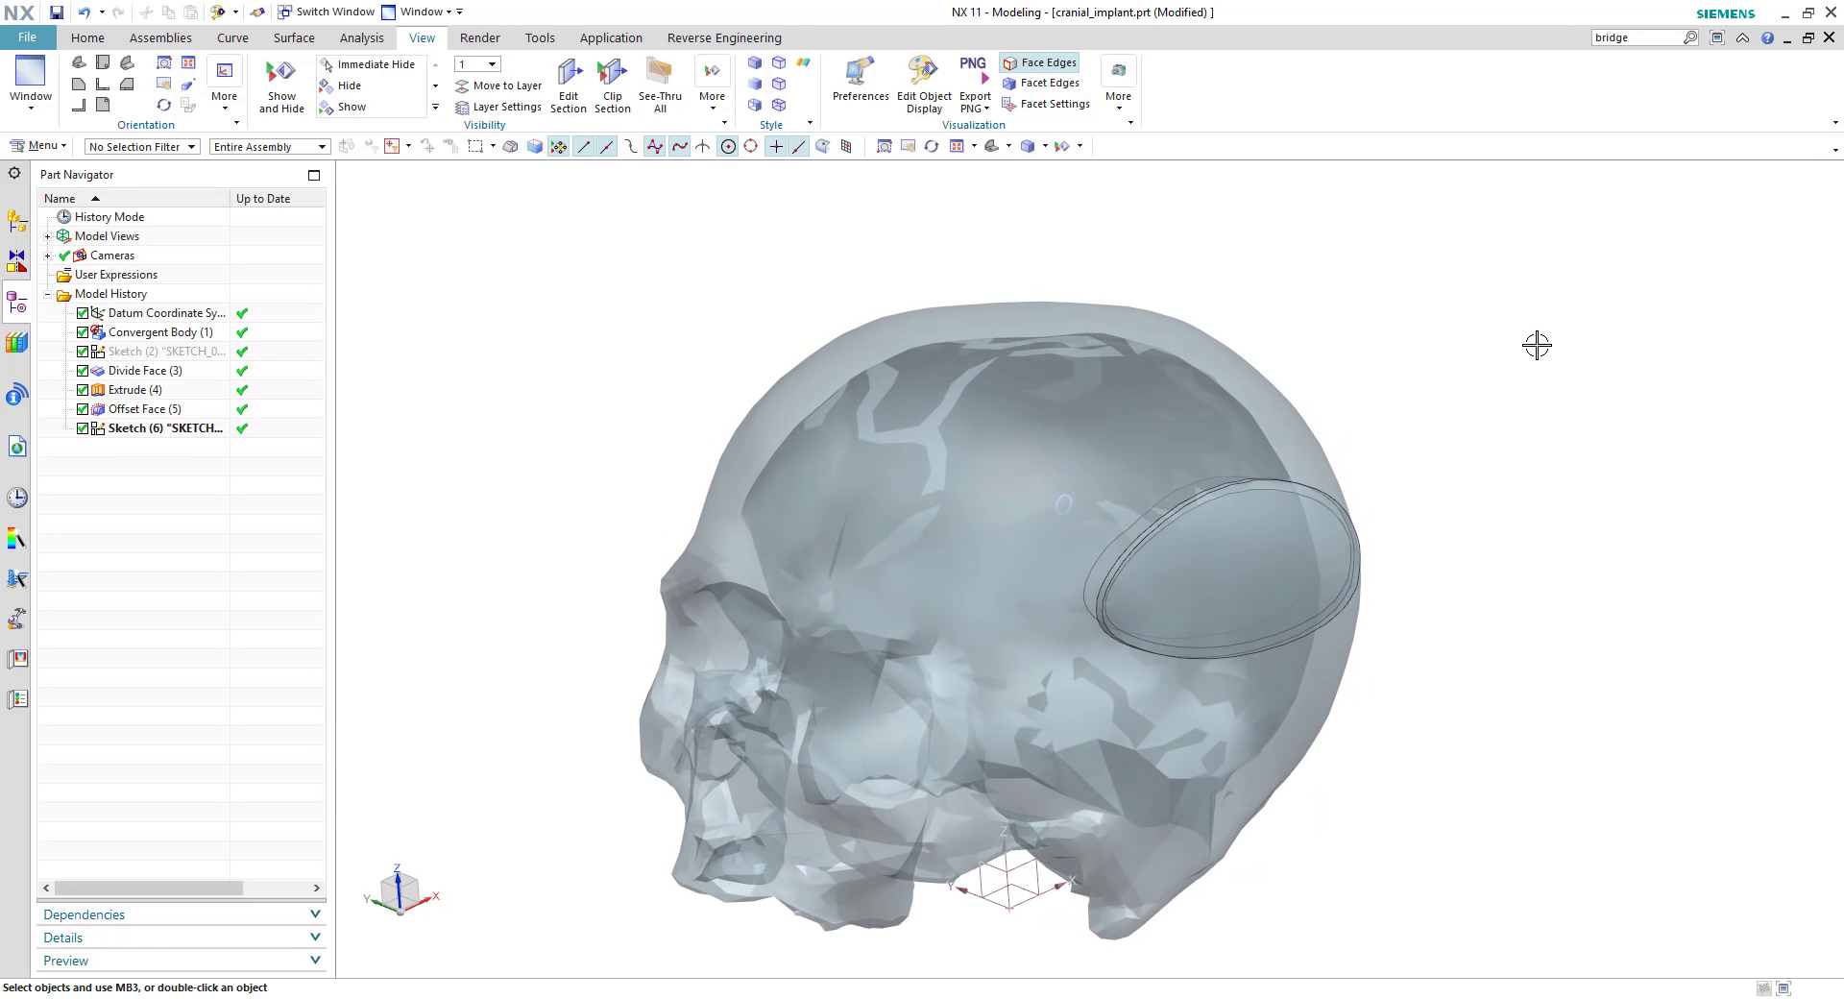
Step: Show the hidden sketch containing the oval spline
{"action": "left_click", "coordinate": [89, 38]}
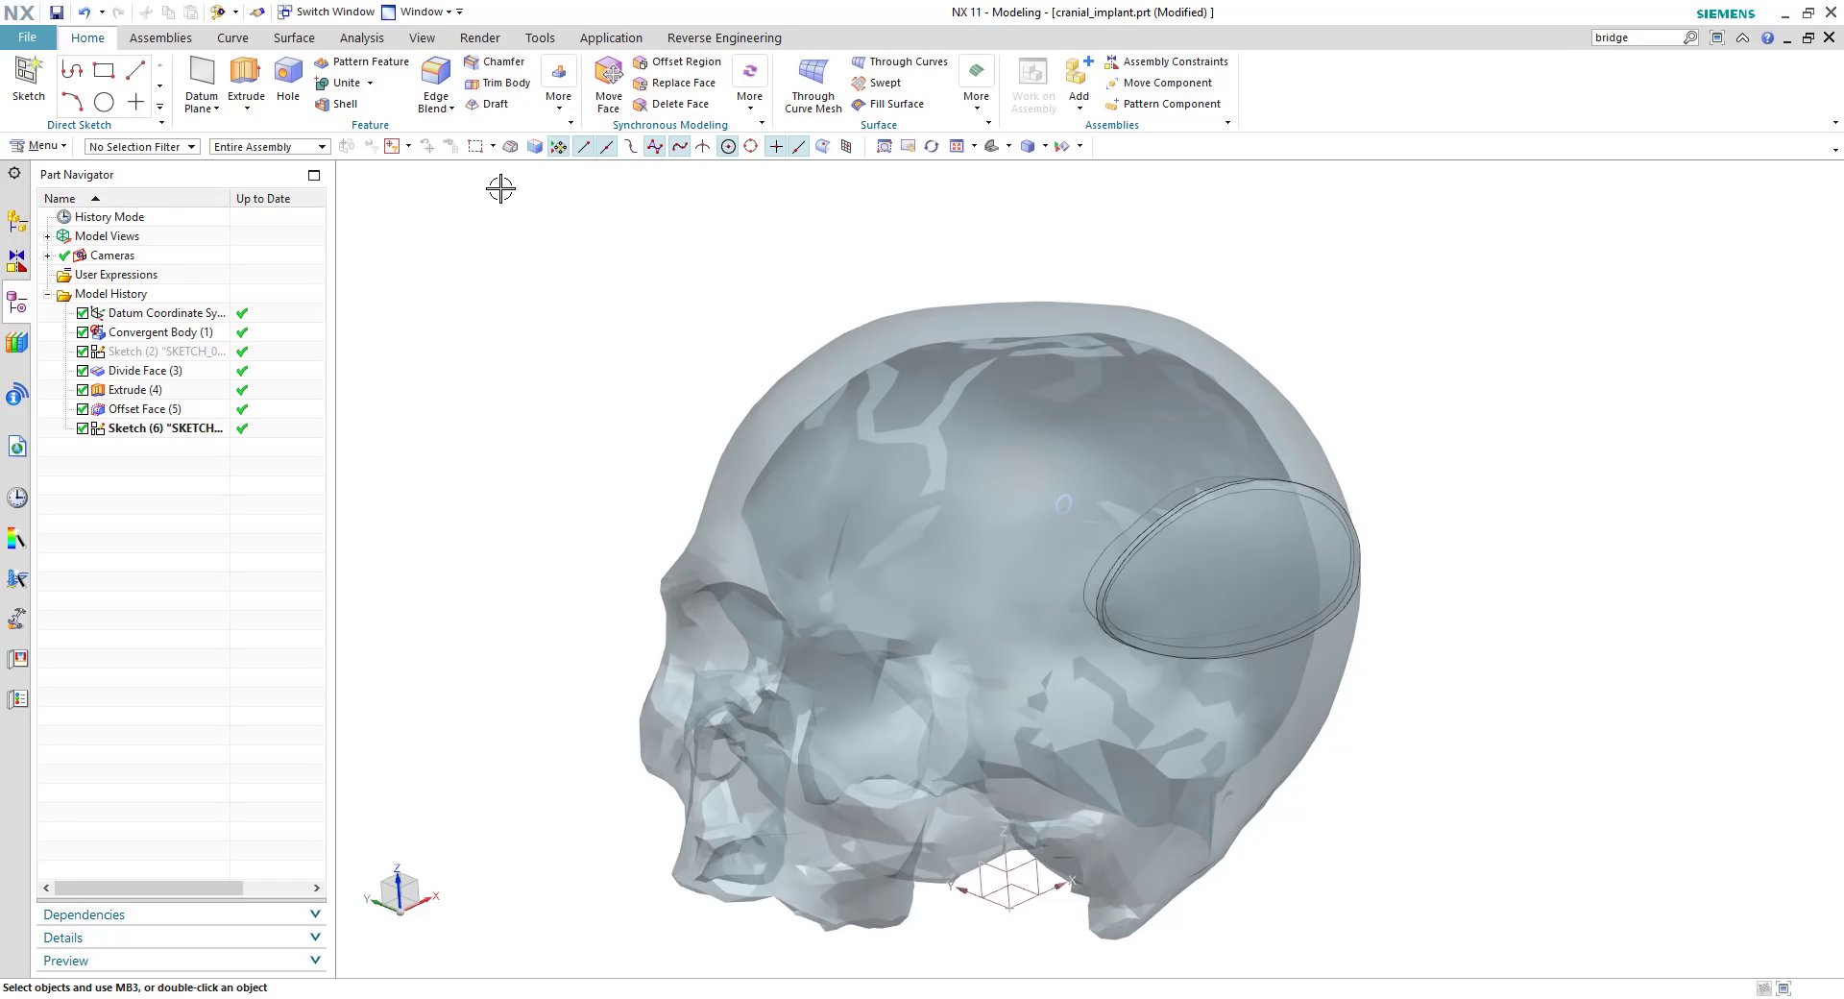
{"action": "left_click", "coordinate": [196, 353]}
{"action": "right_click", "coordinate": [196, 353]}
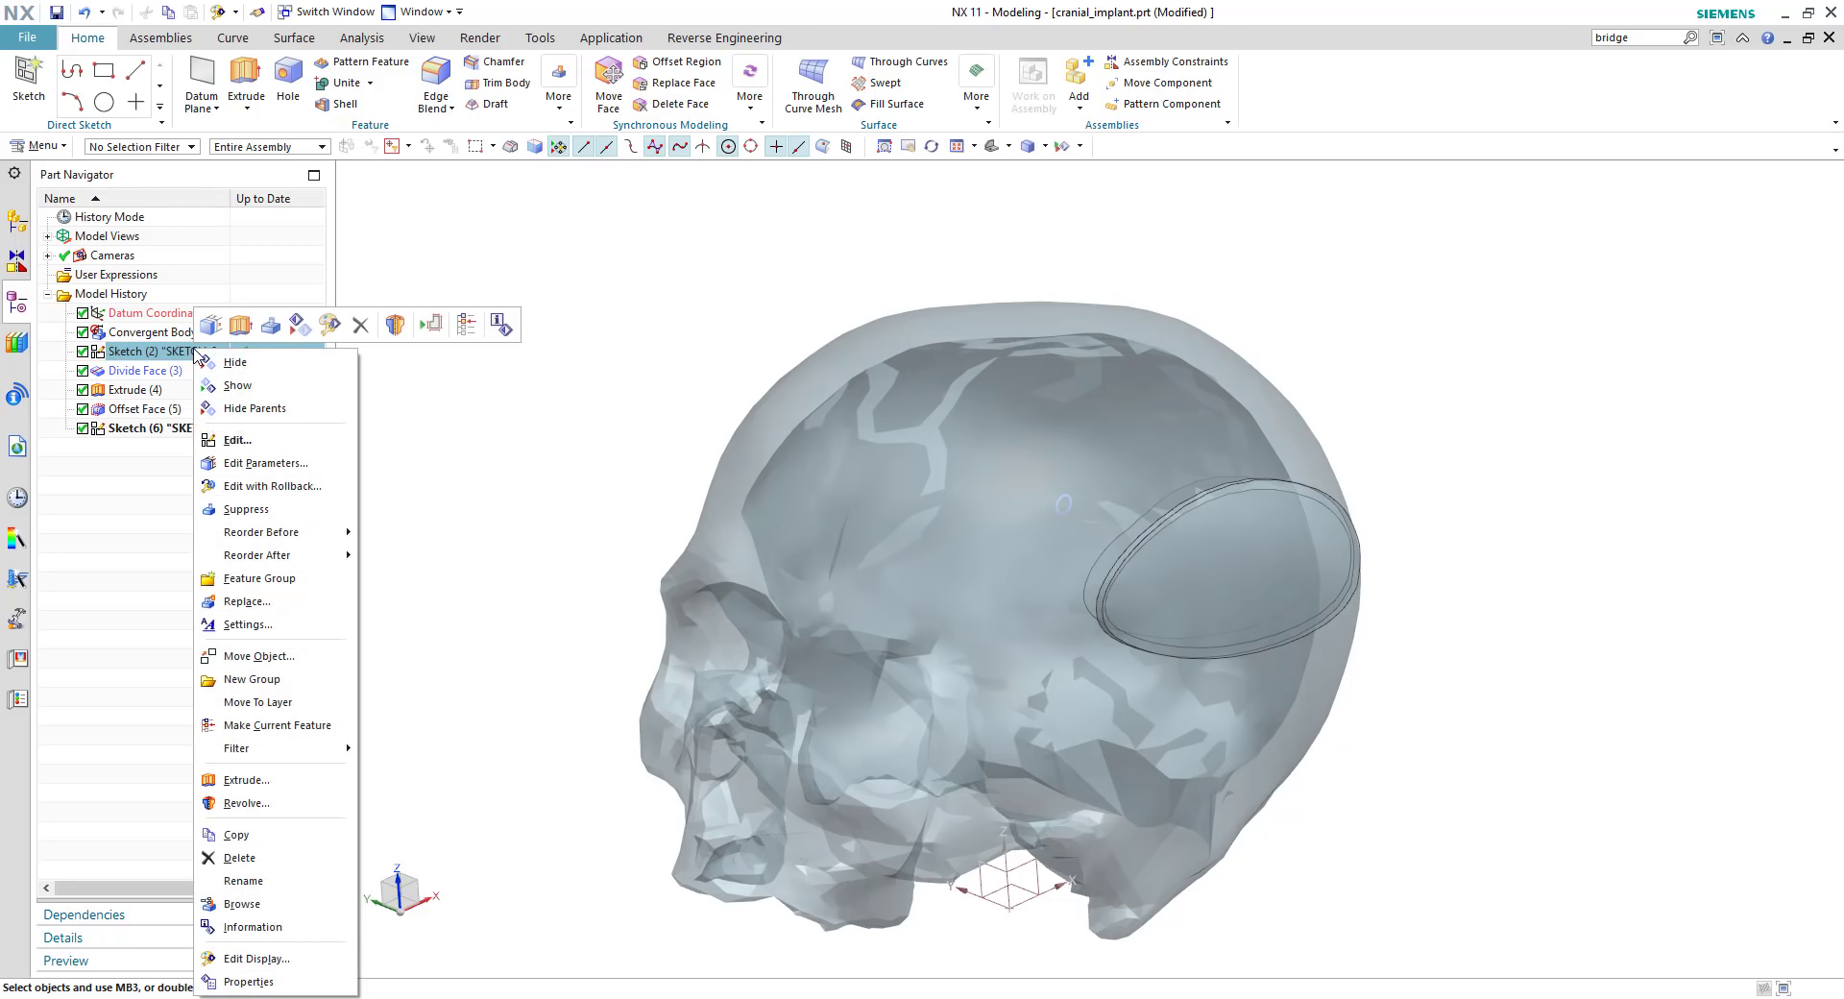
{"action": "left_click", "coordinate": [268, 388]}
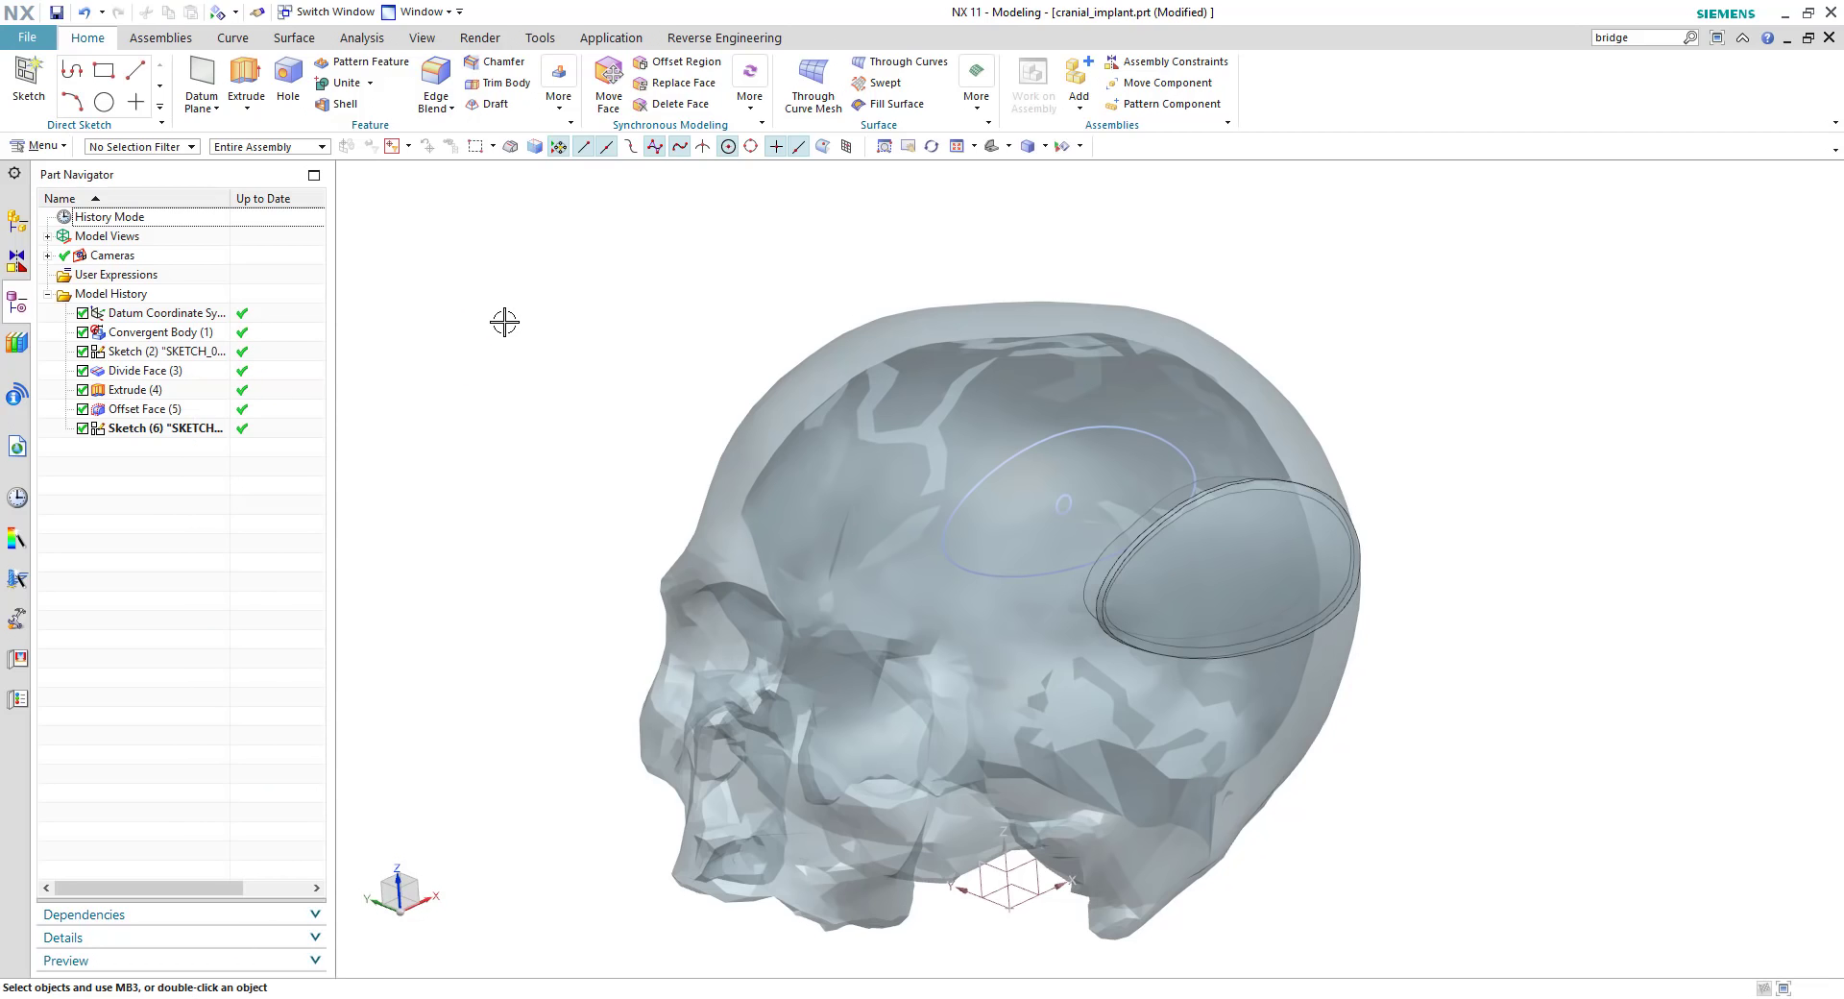
Step: Pattern the 3 mm circle inside the oval spline with simplified boundary fill, Diamond layout, 8 mm pitch and 0 mm margin
{"action": "middle_click_drag", "start_coordinate": [504, 322], "coordinate": [559, 325]}
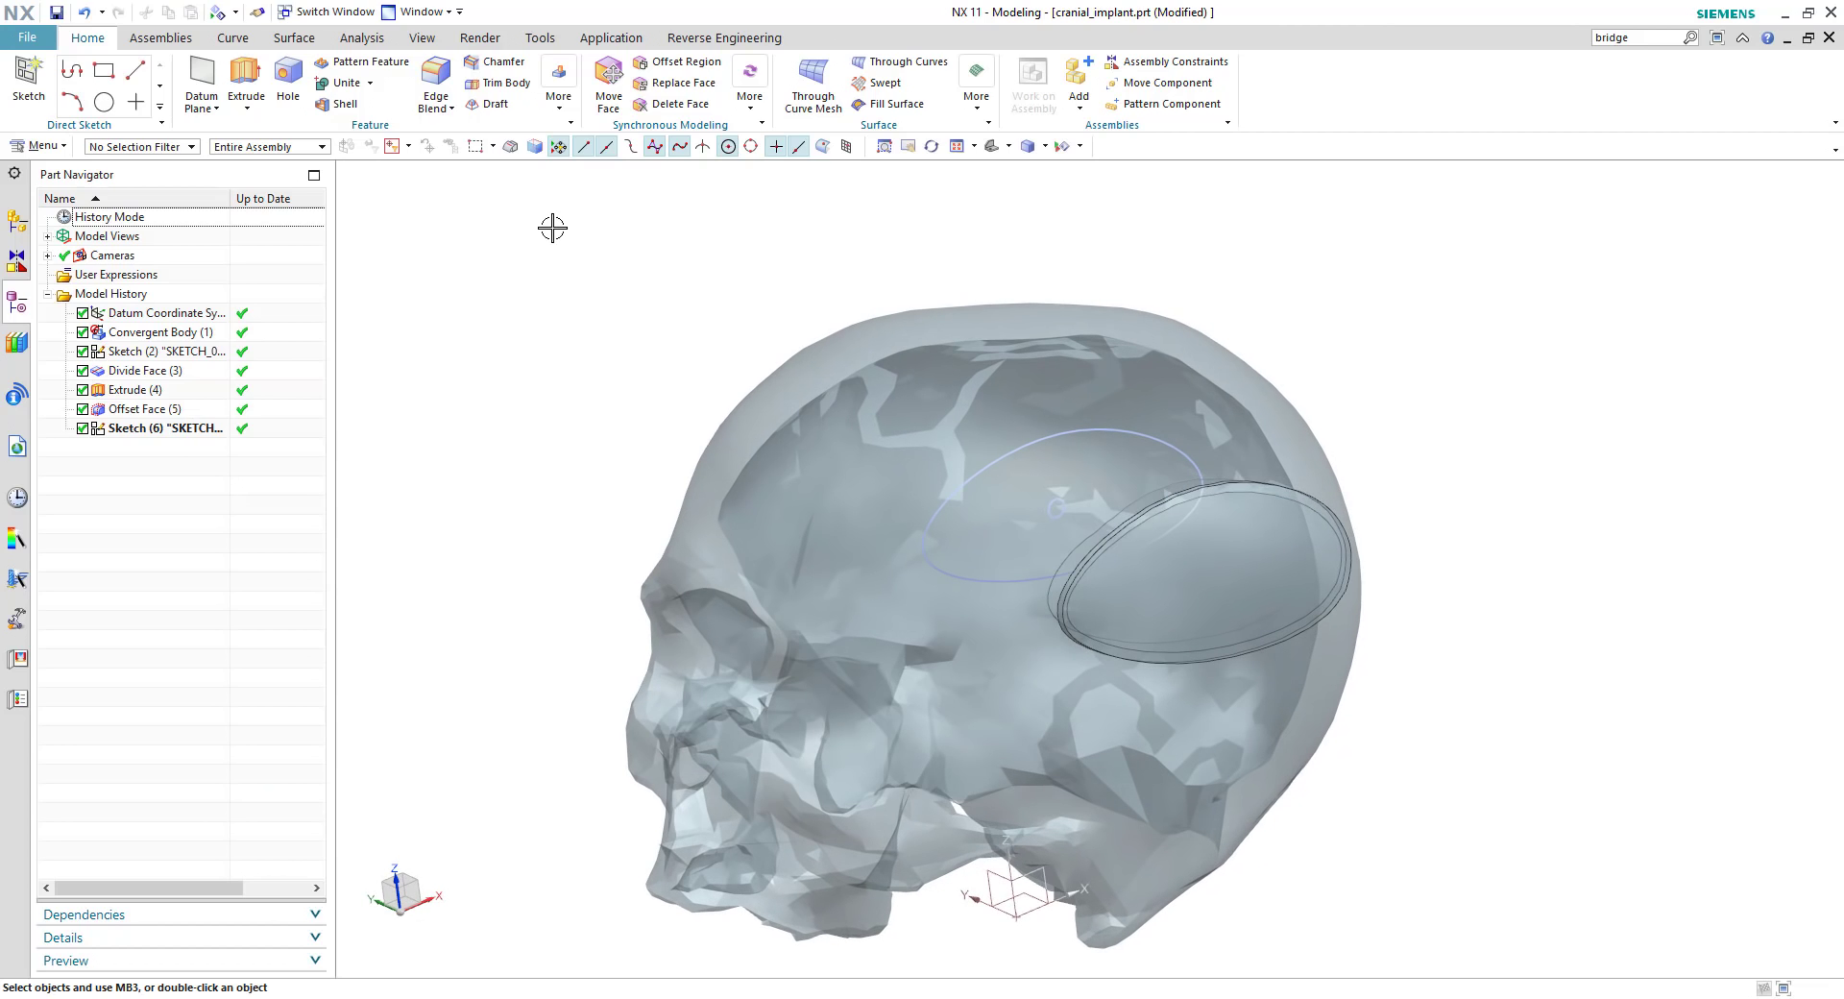
{"action": "left_click", "coordinate": [559, 89]}
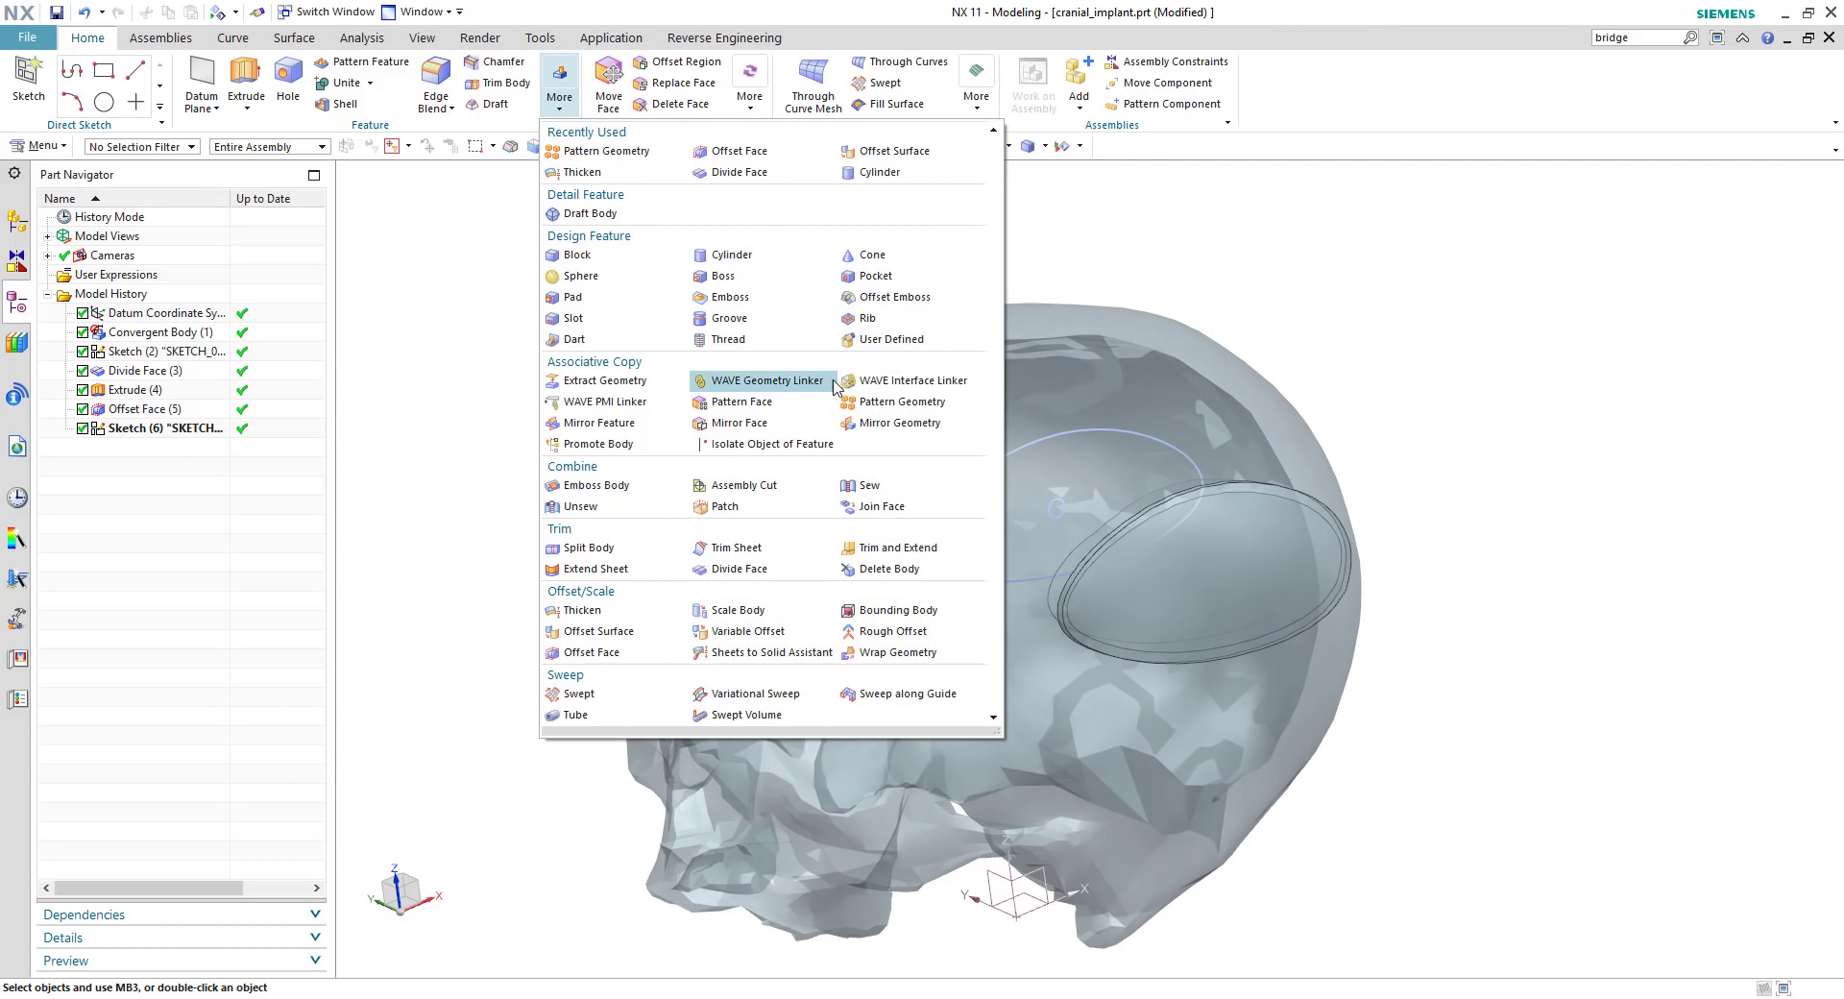
{"action": "left_click", "coordinate": [874, 402]}
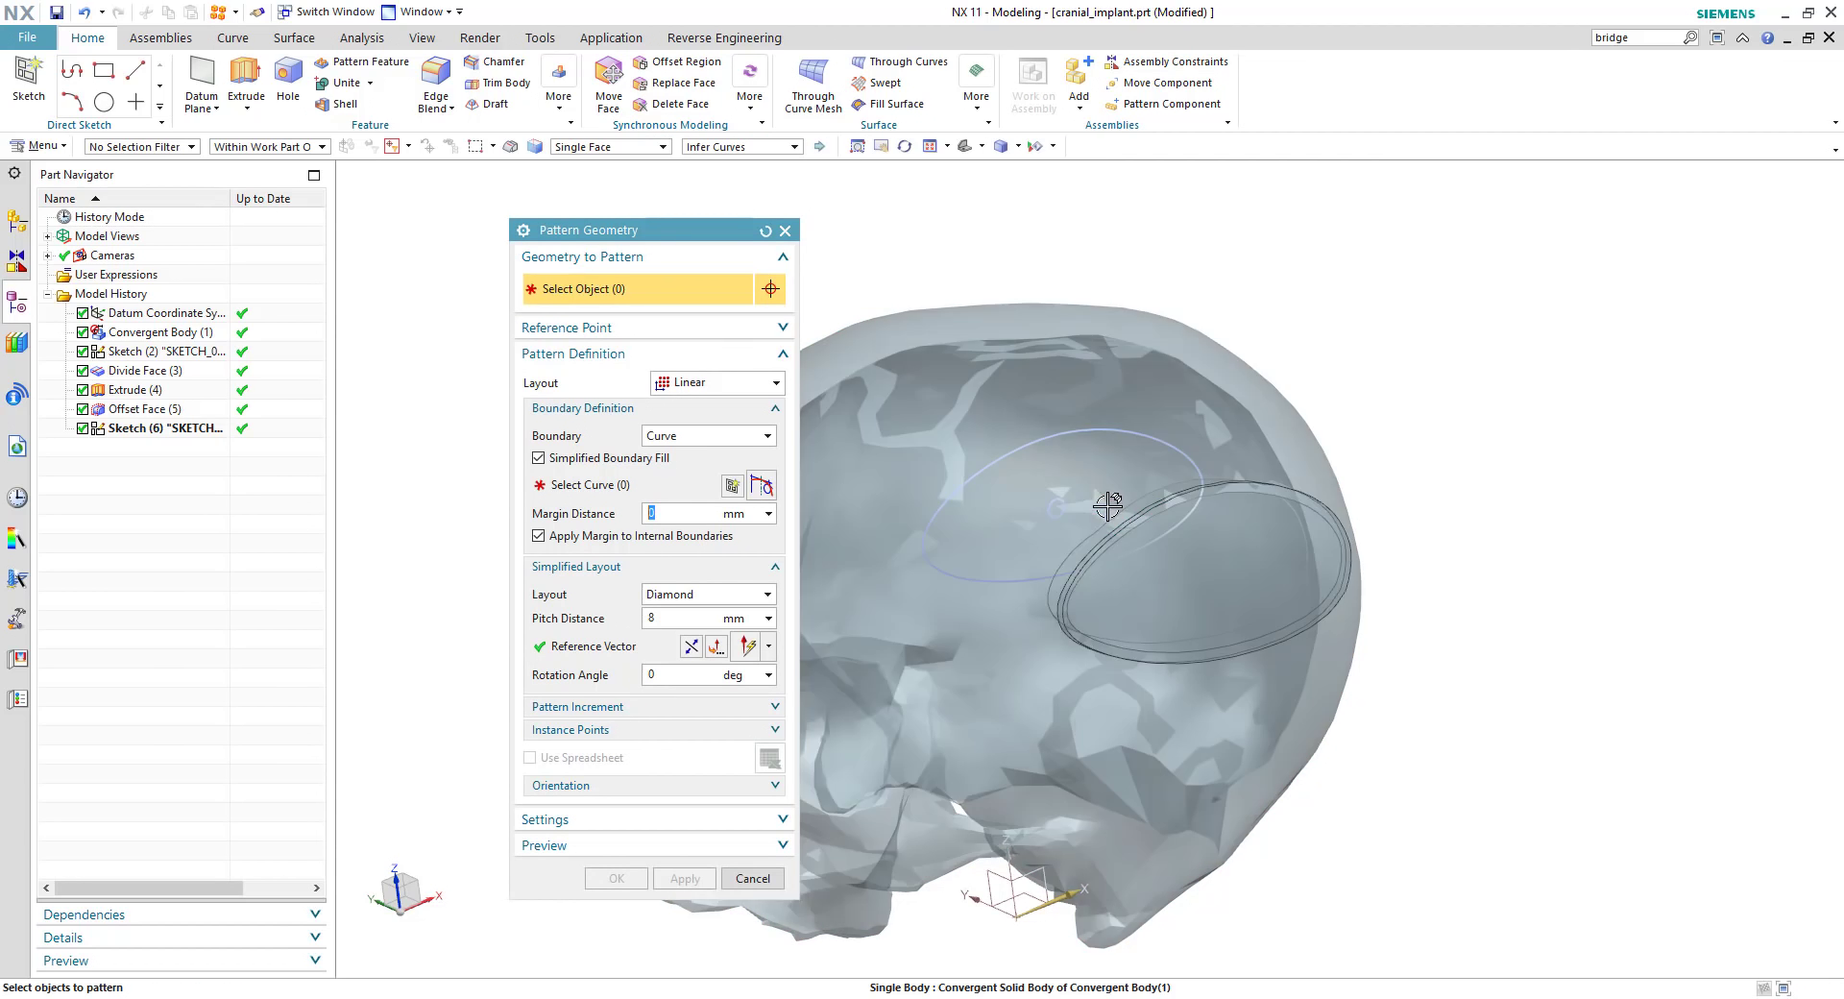
{"action": "left_click", "coordinate": [1060, 500]}
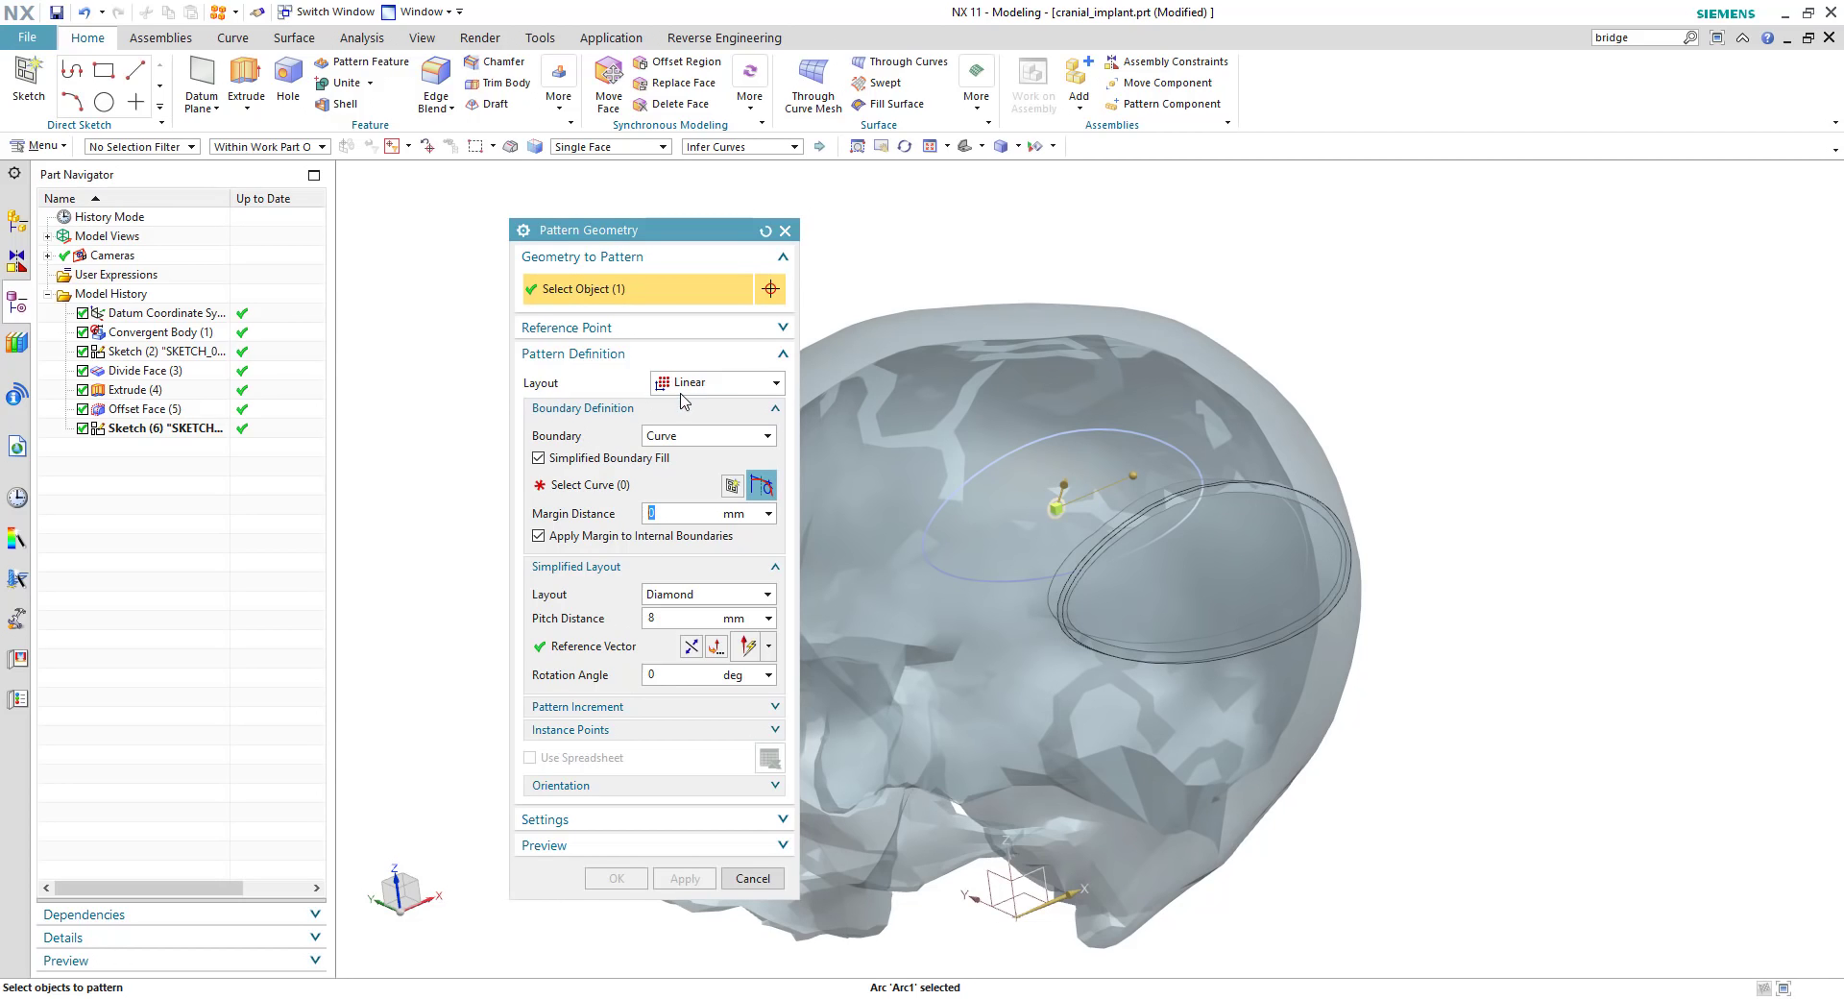
{"action": "left_click", "coordinate": [600, 485]}
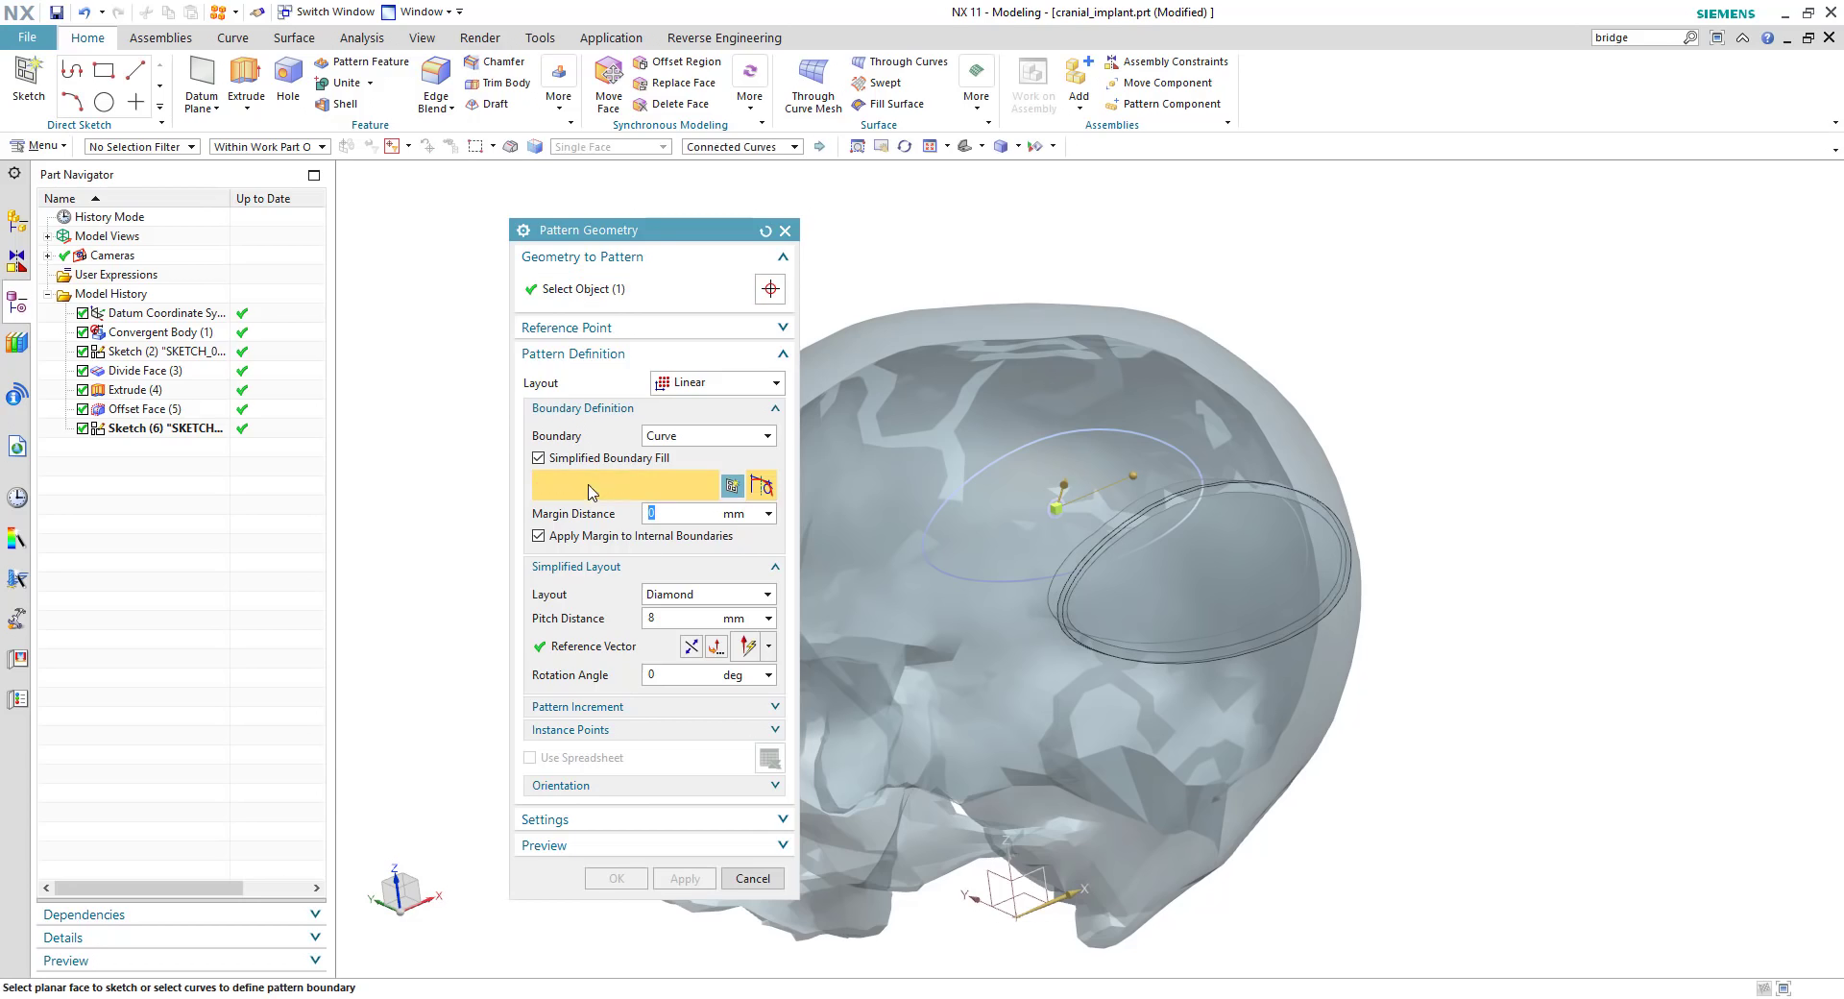
{"action": "left_click", "coordinate": [1004, 445]}
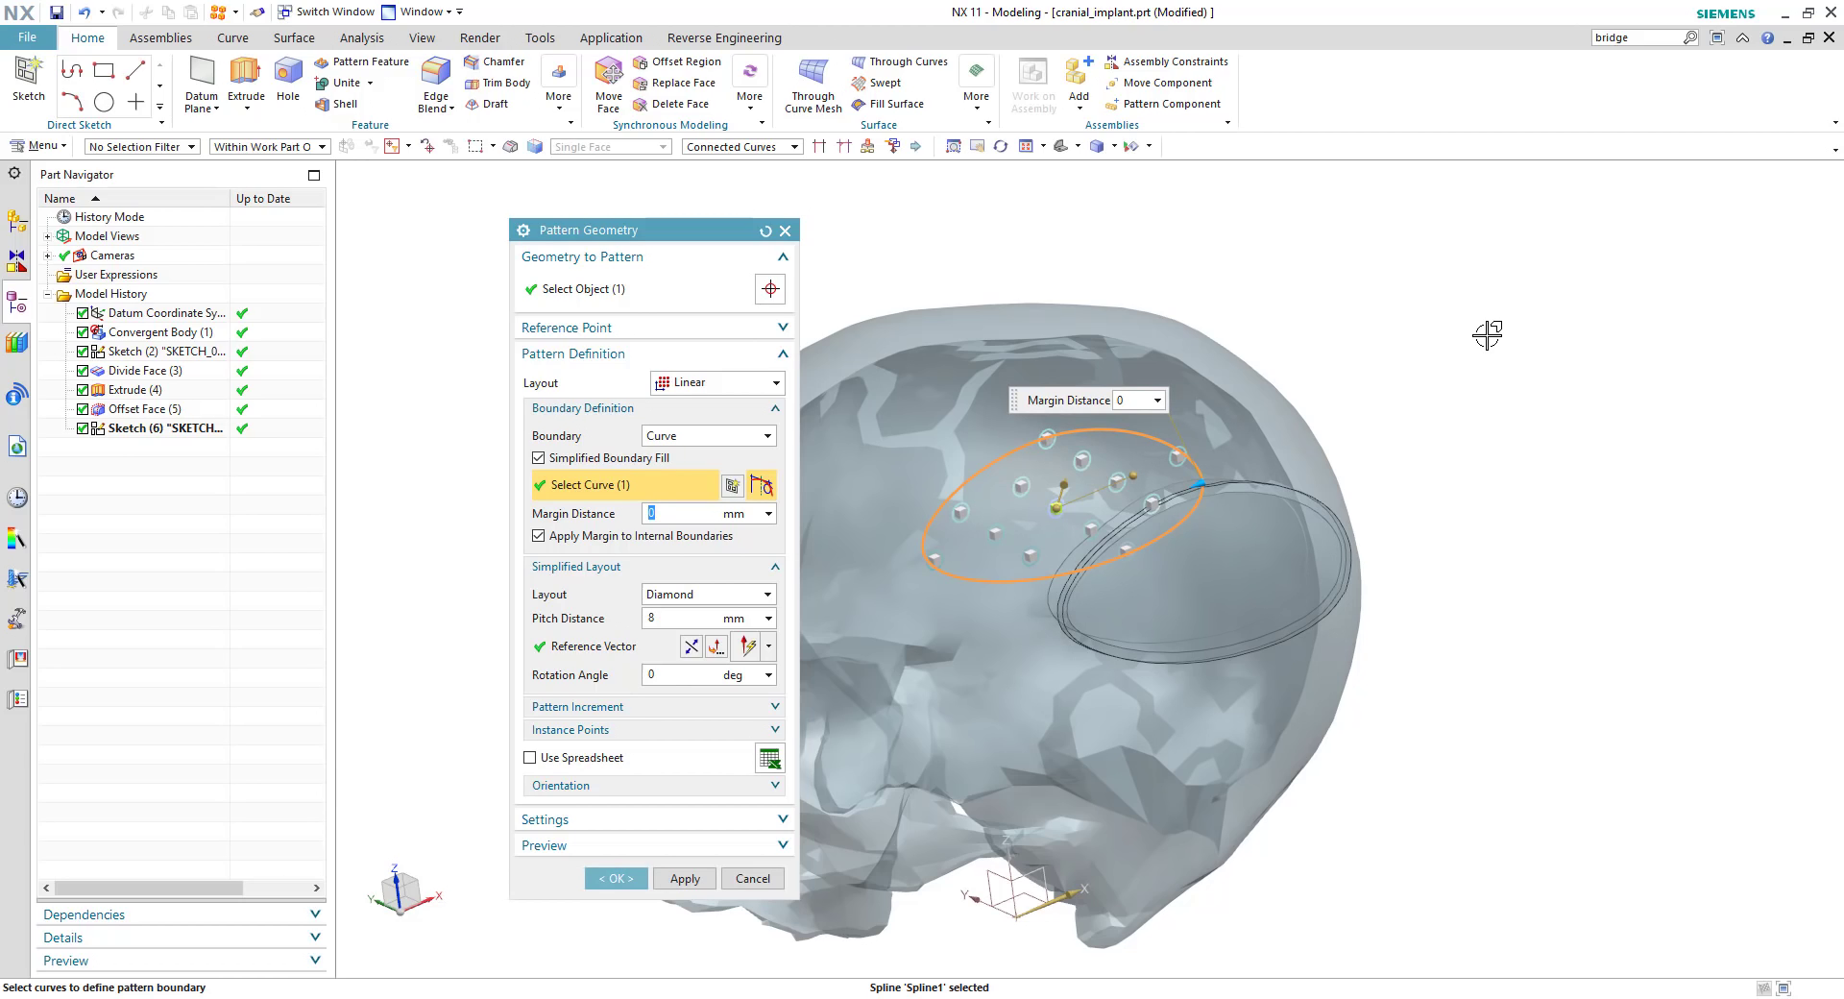
{"action": "left_click", "coordinate": [687, 600]}
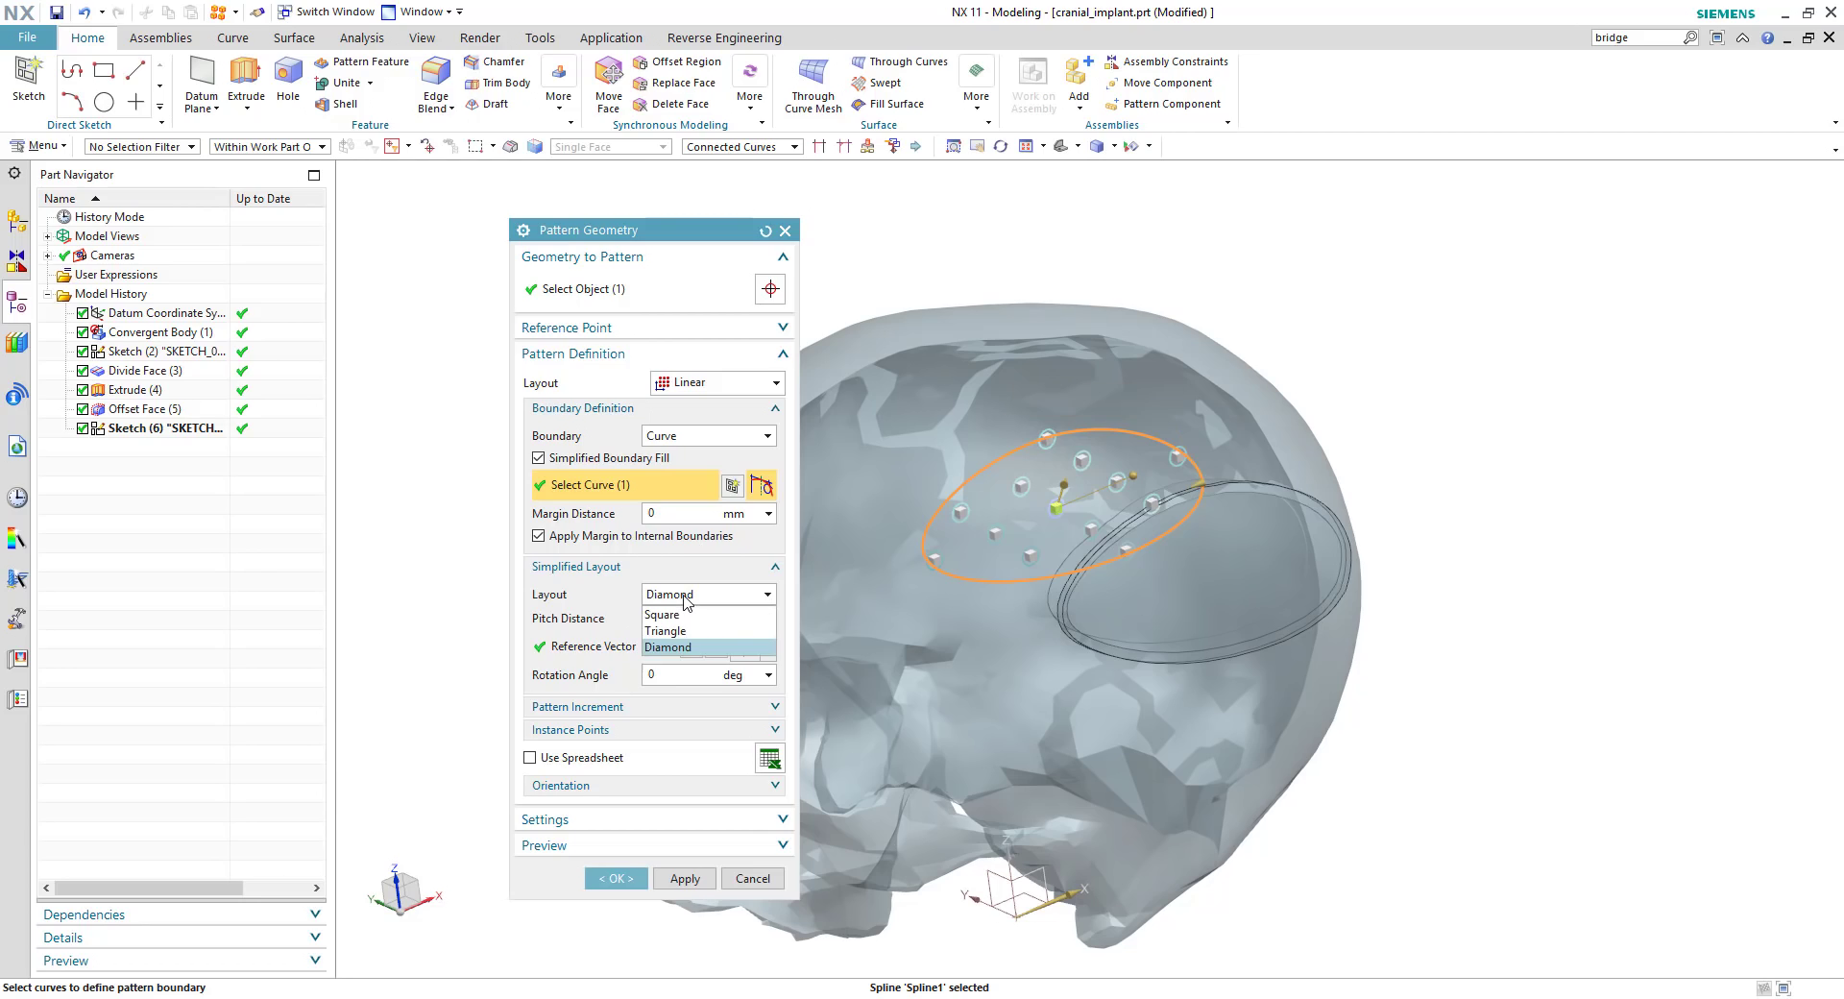
{"action": "left_click", "coordinate": [676, 615]}
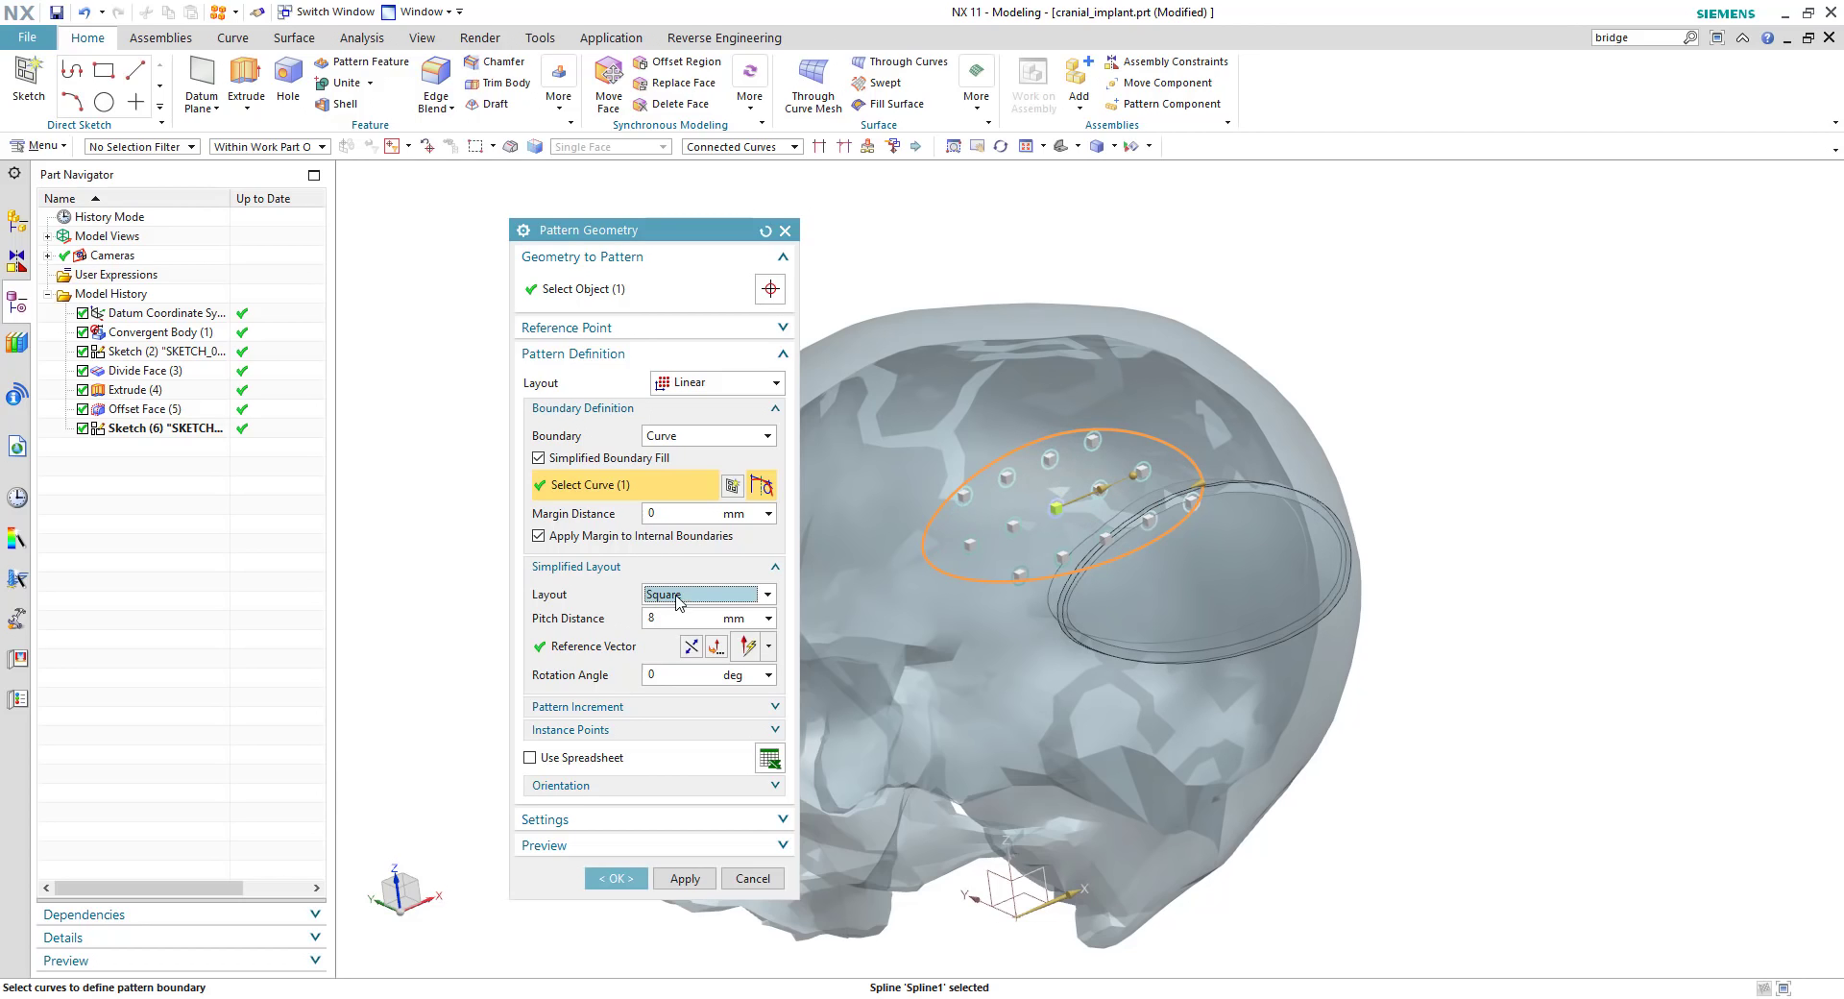
{"action": "left_click", "coordinate": [678, 595]}
{"action": "left_click", "coordinate": [663, 652]}
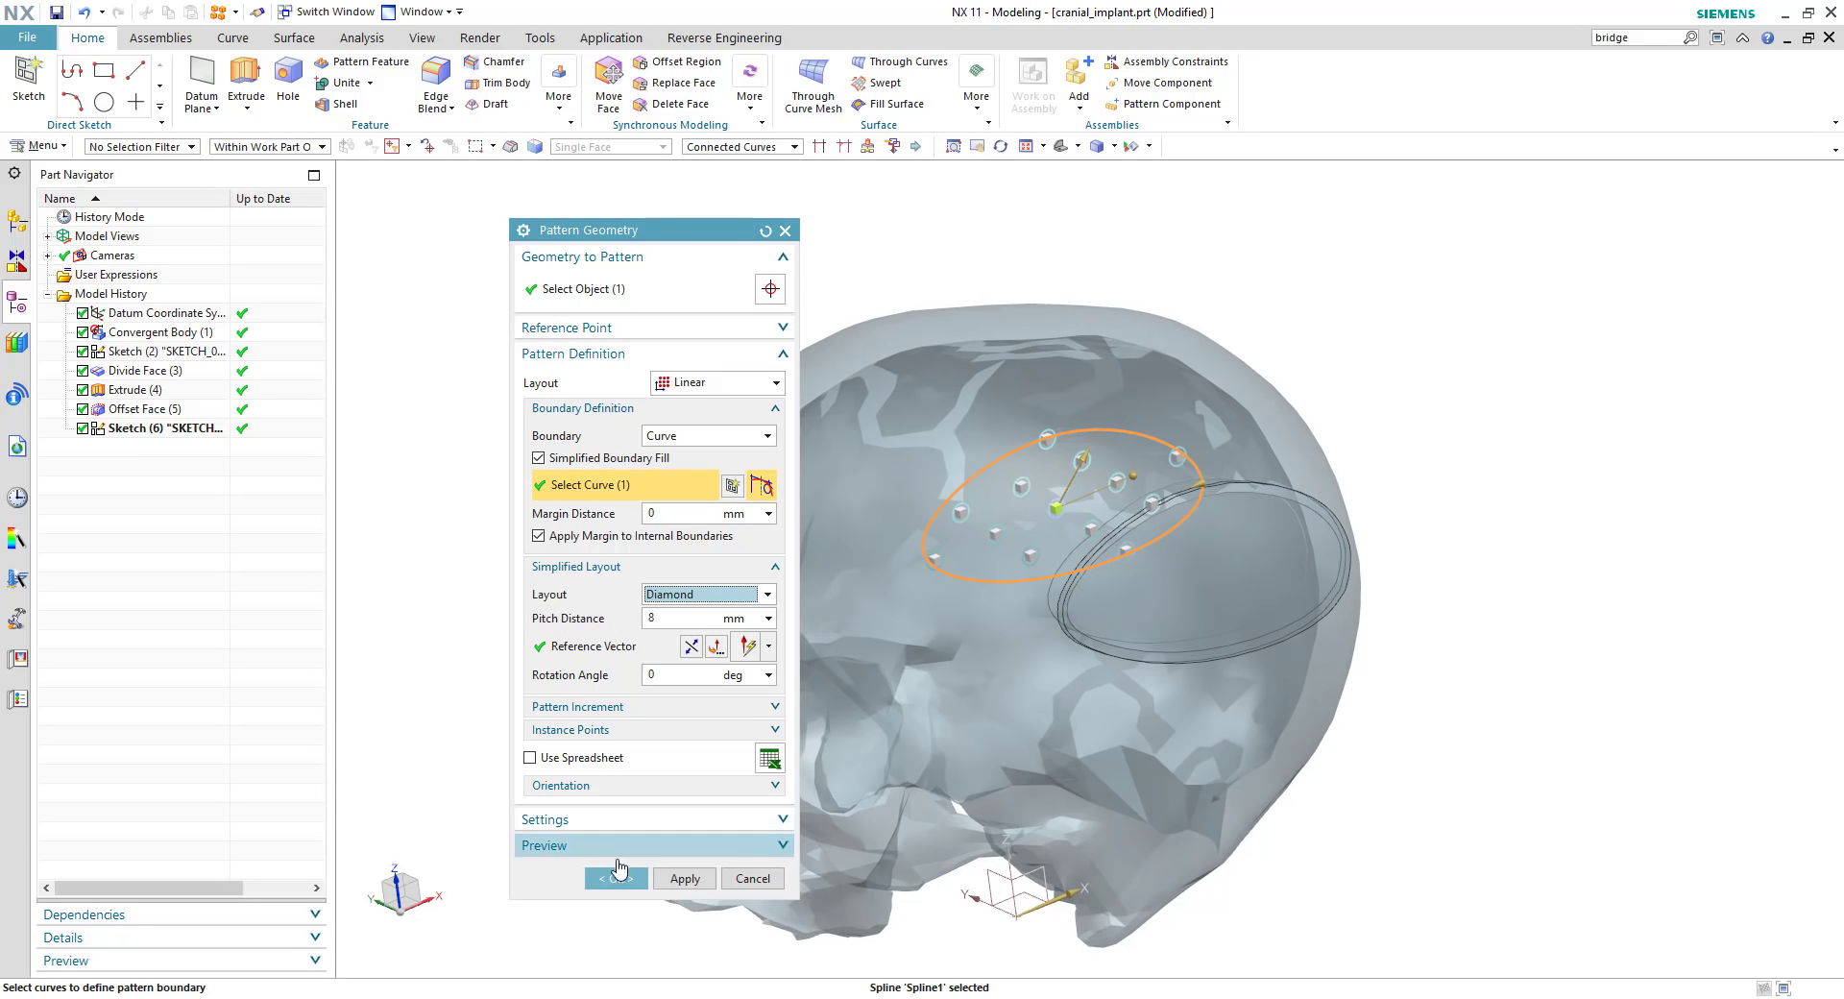
{"action": "left_click", "coordinate": [617, 879]}
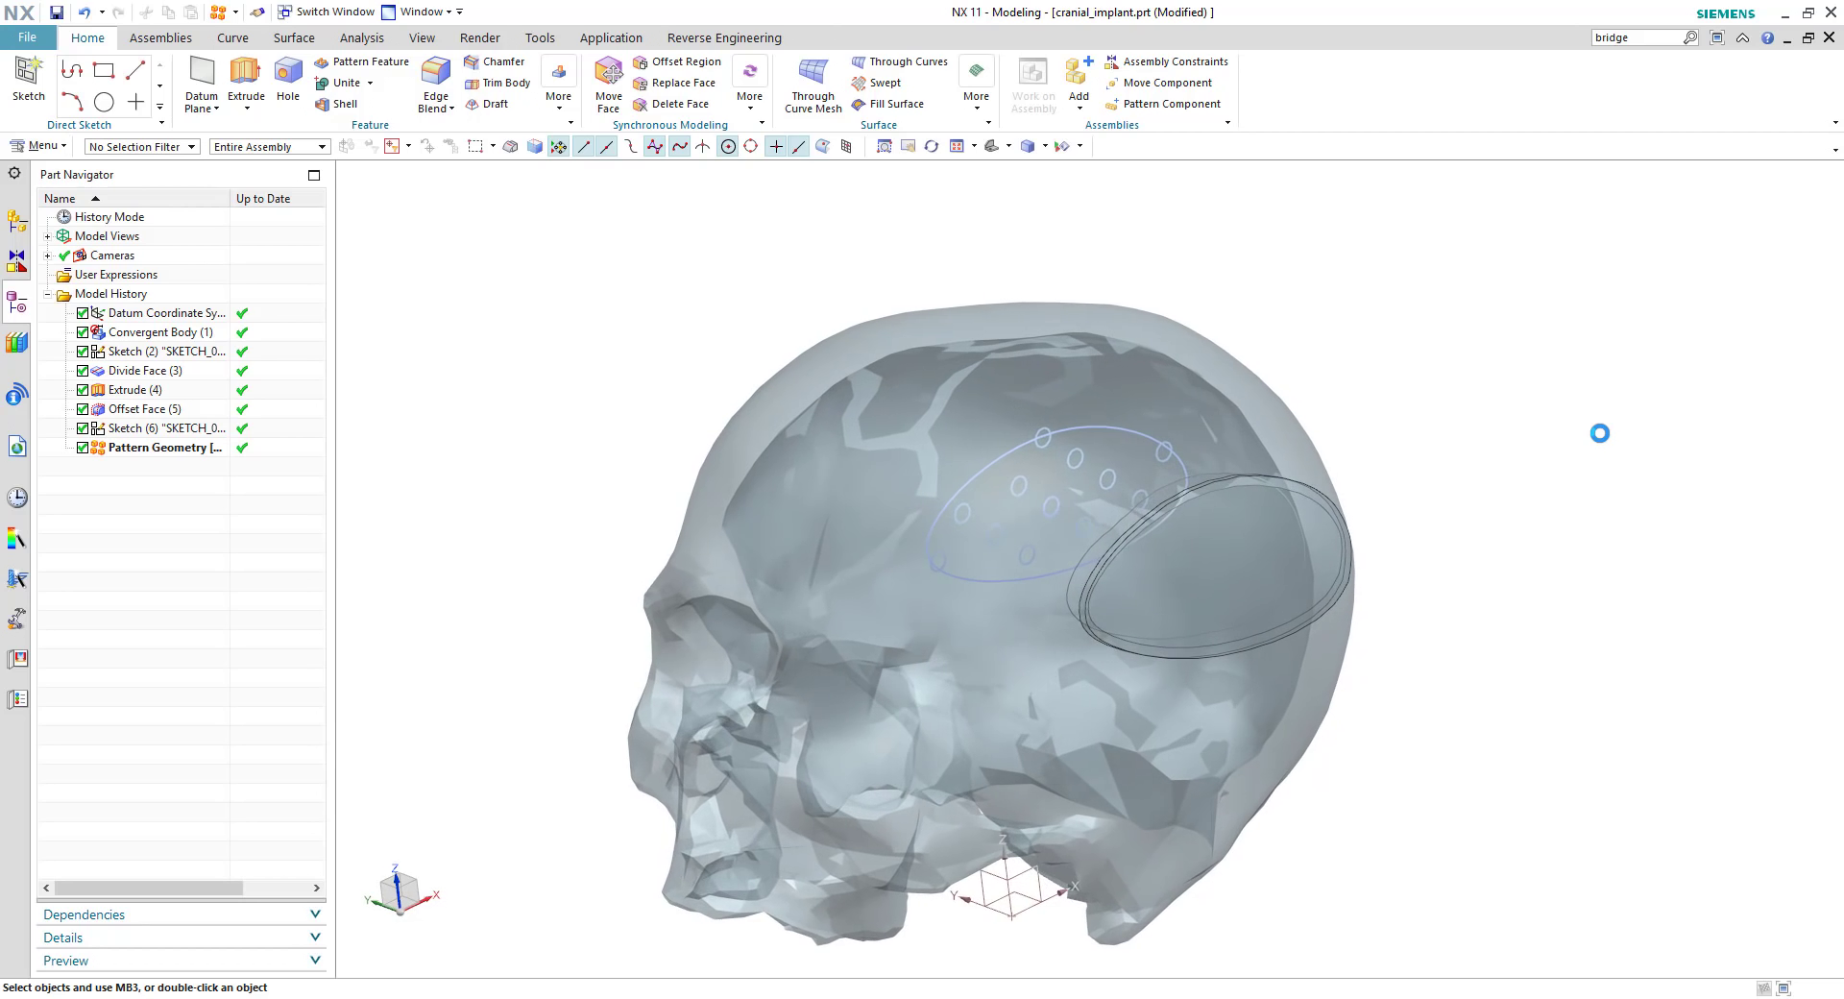
Step: Extrude the circle and its patterned copies from 0 to 86 mm, subtracting them from the oval plate to cut through holes
{"action": "left_click", "coordinate": [244, 77]}
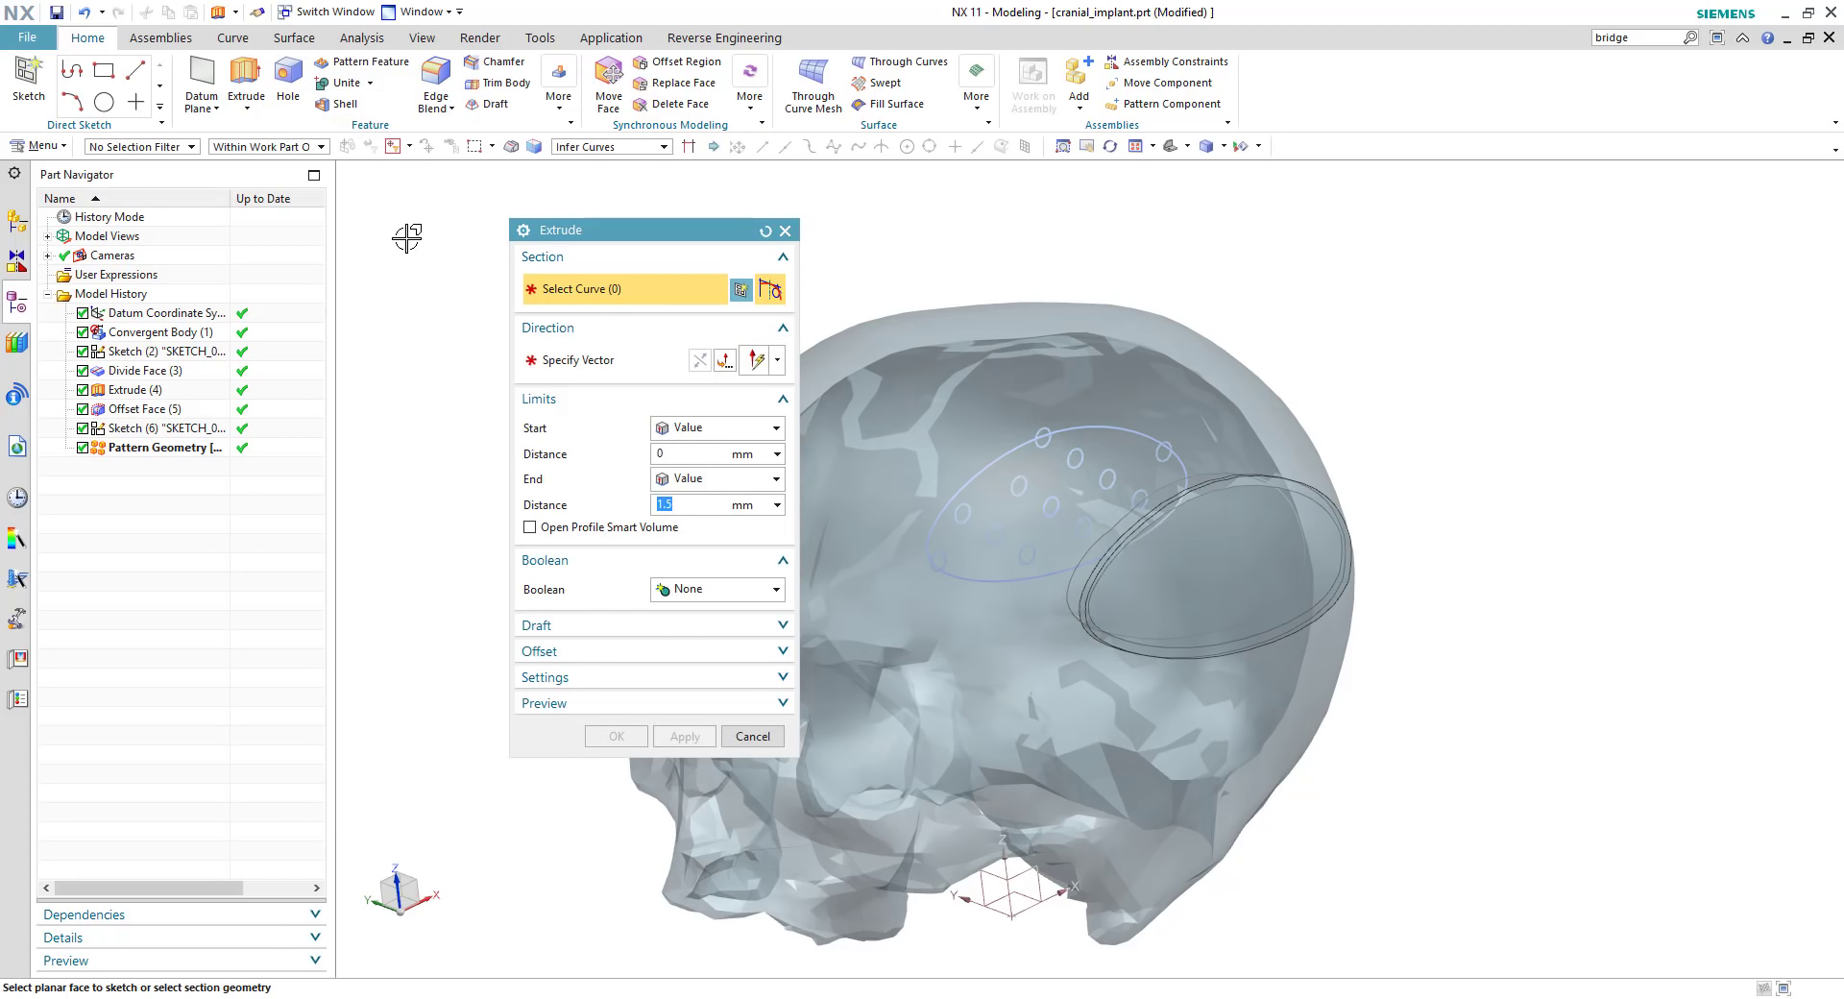
{"action": "left_click", "coordinate": [156, 430]}
{"action": "left_click", "coordinate": [163, 447]}
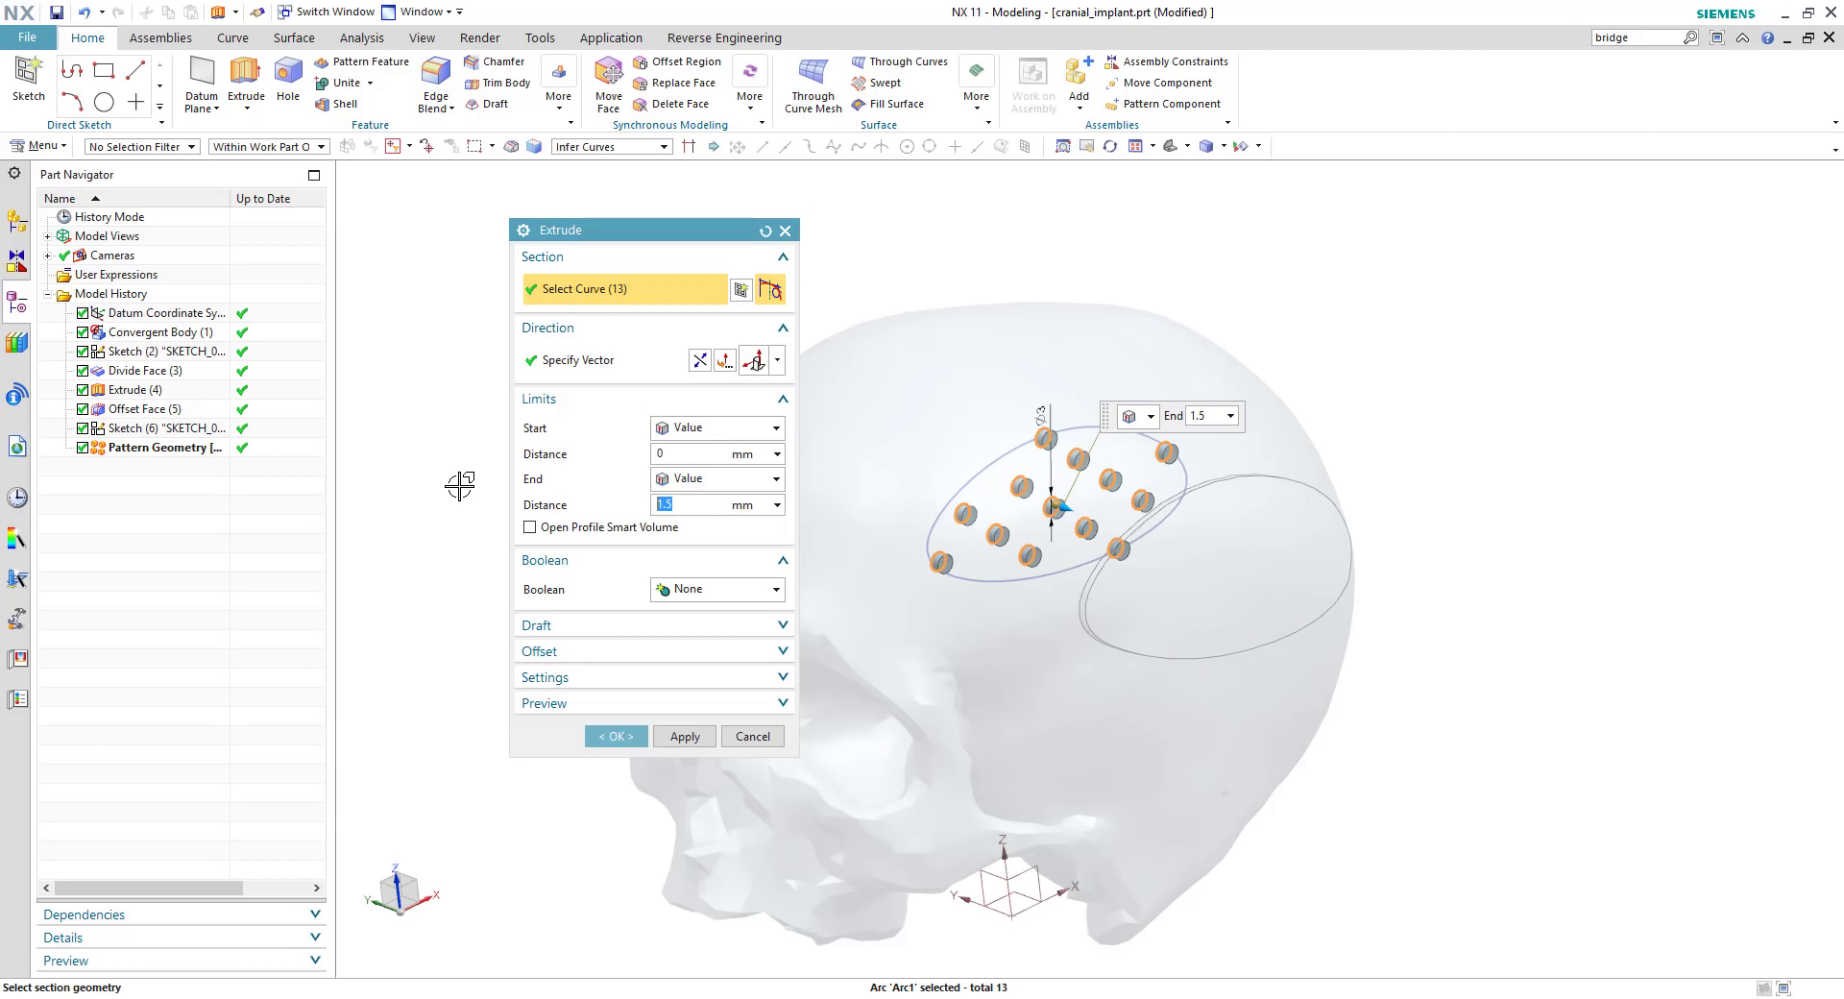
{"action": "middle_click_drag", "start_coordinate": [691, 576], "coordinate": [1042, 471]}
{"action": "left_click_drag", "start_coordinate": [1039, 478], "coordinate": [1630, 478]}
{"action": "middle_click_drag", "start_coordinate": [1630, 478], "coordinate": [1601, 377]}
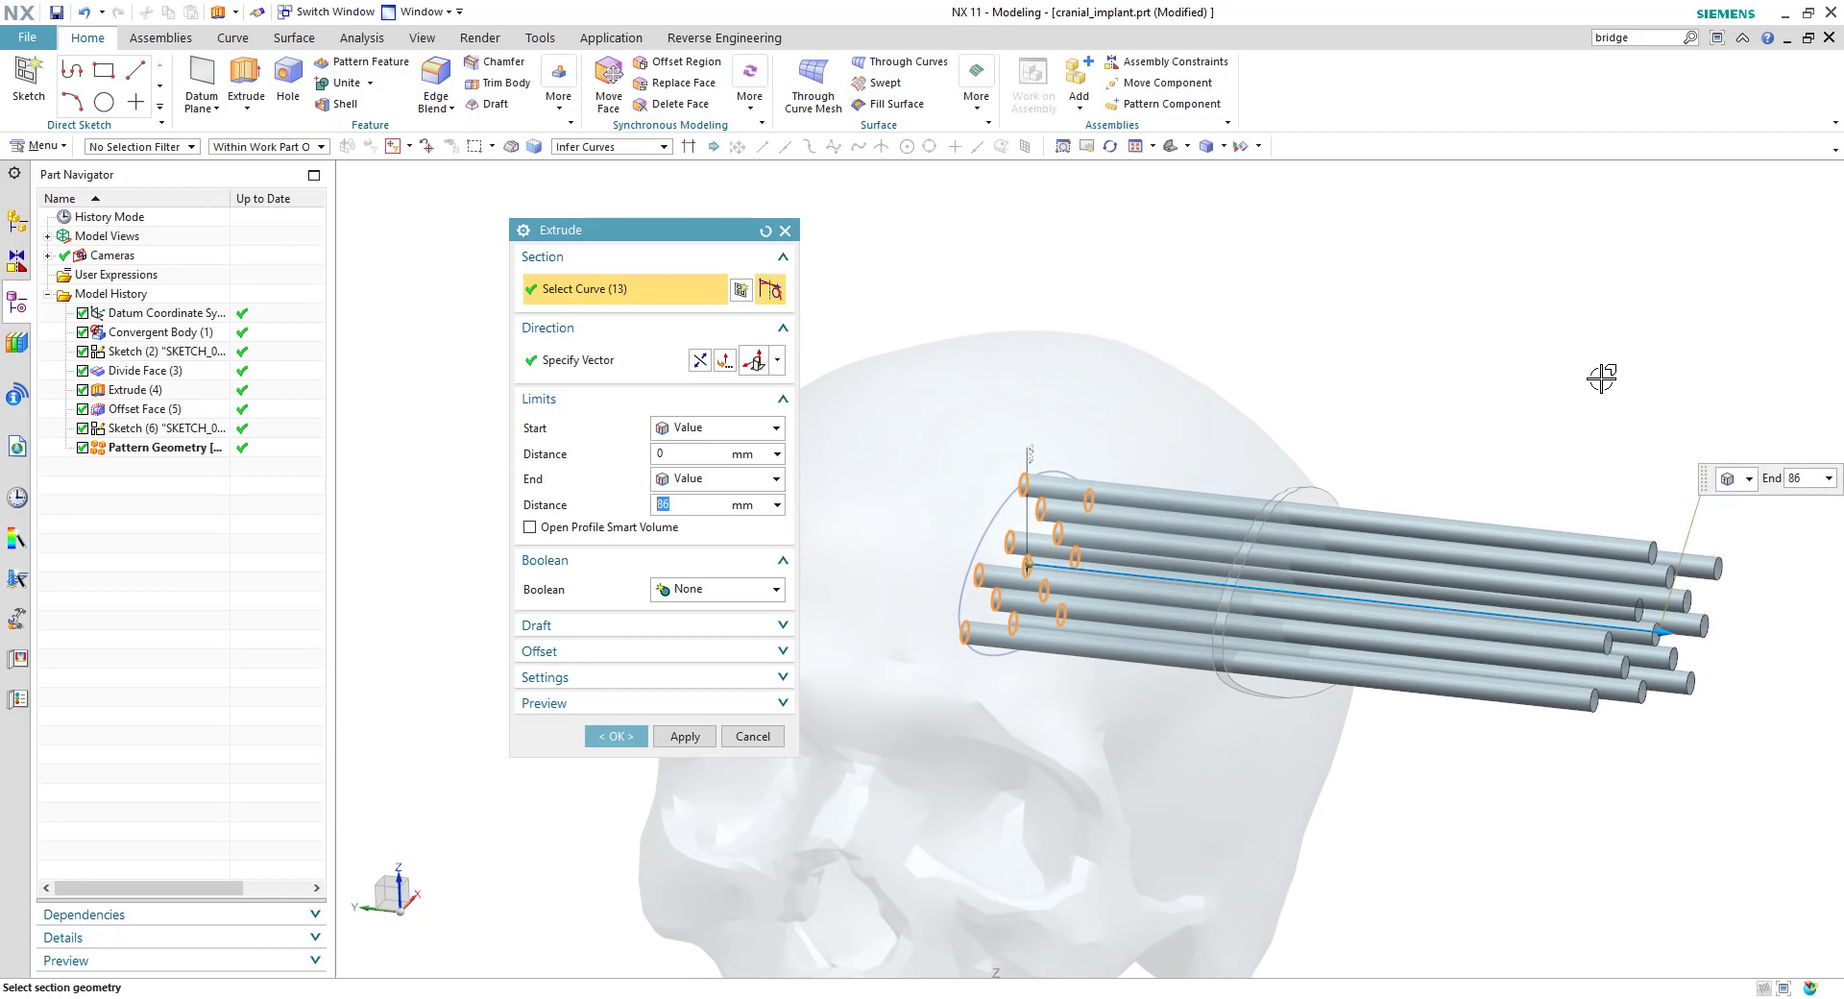
{"action": "left_click", "coordinate": [686, 589]}
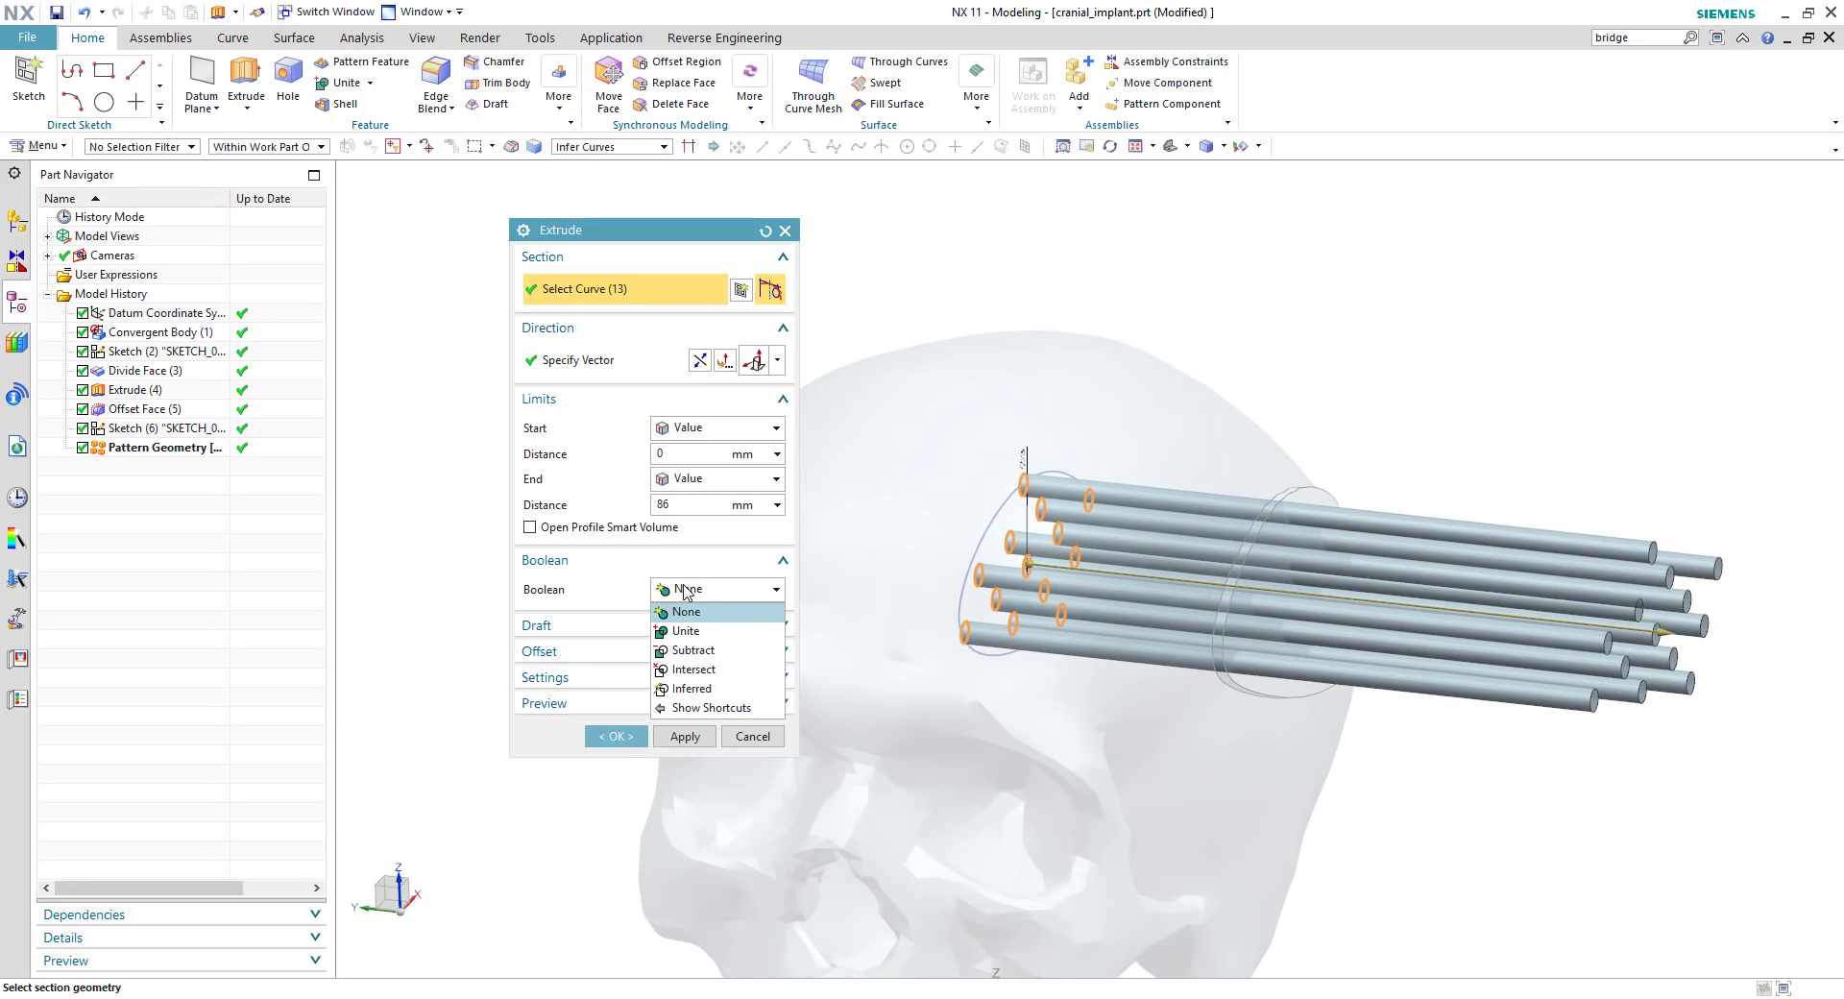
{"action": "left_click", "coordinate": [694, 650]}
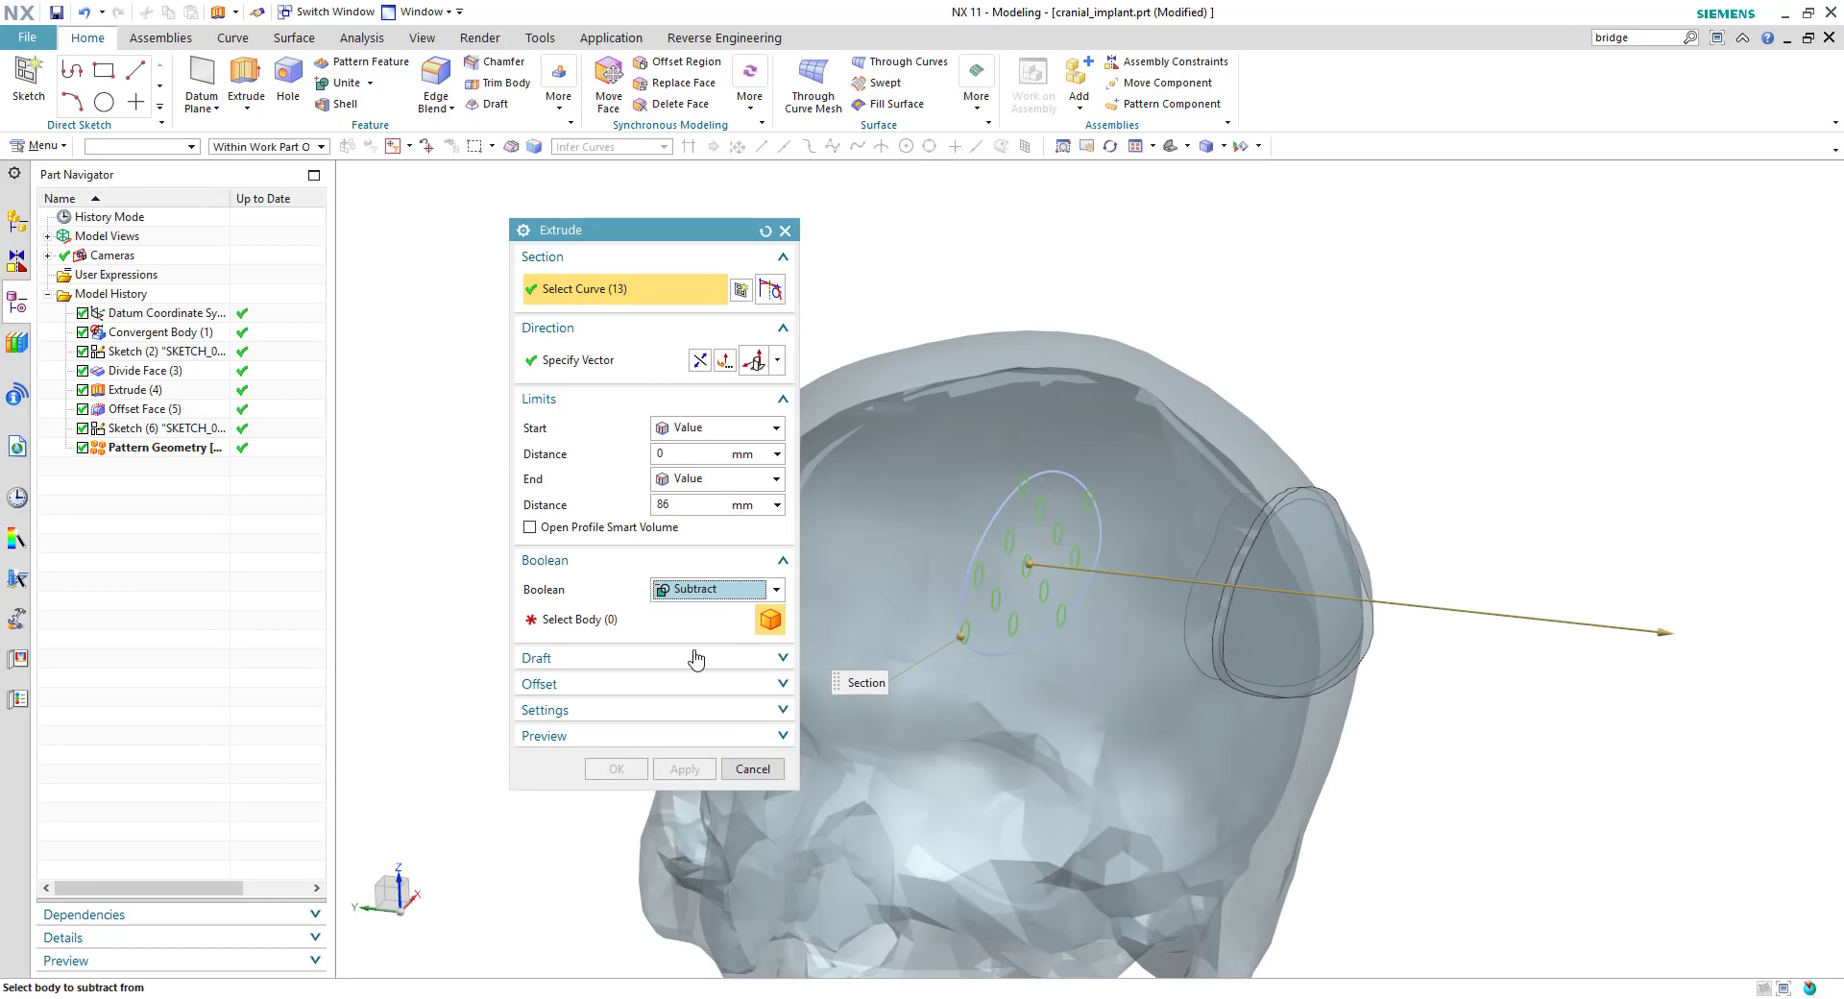
{"action": "left_click", "coordinate": [1330, 554]}
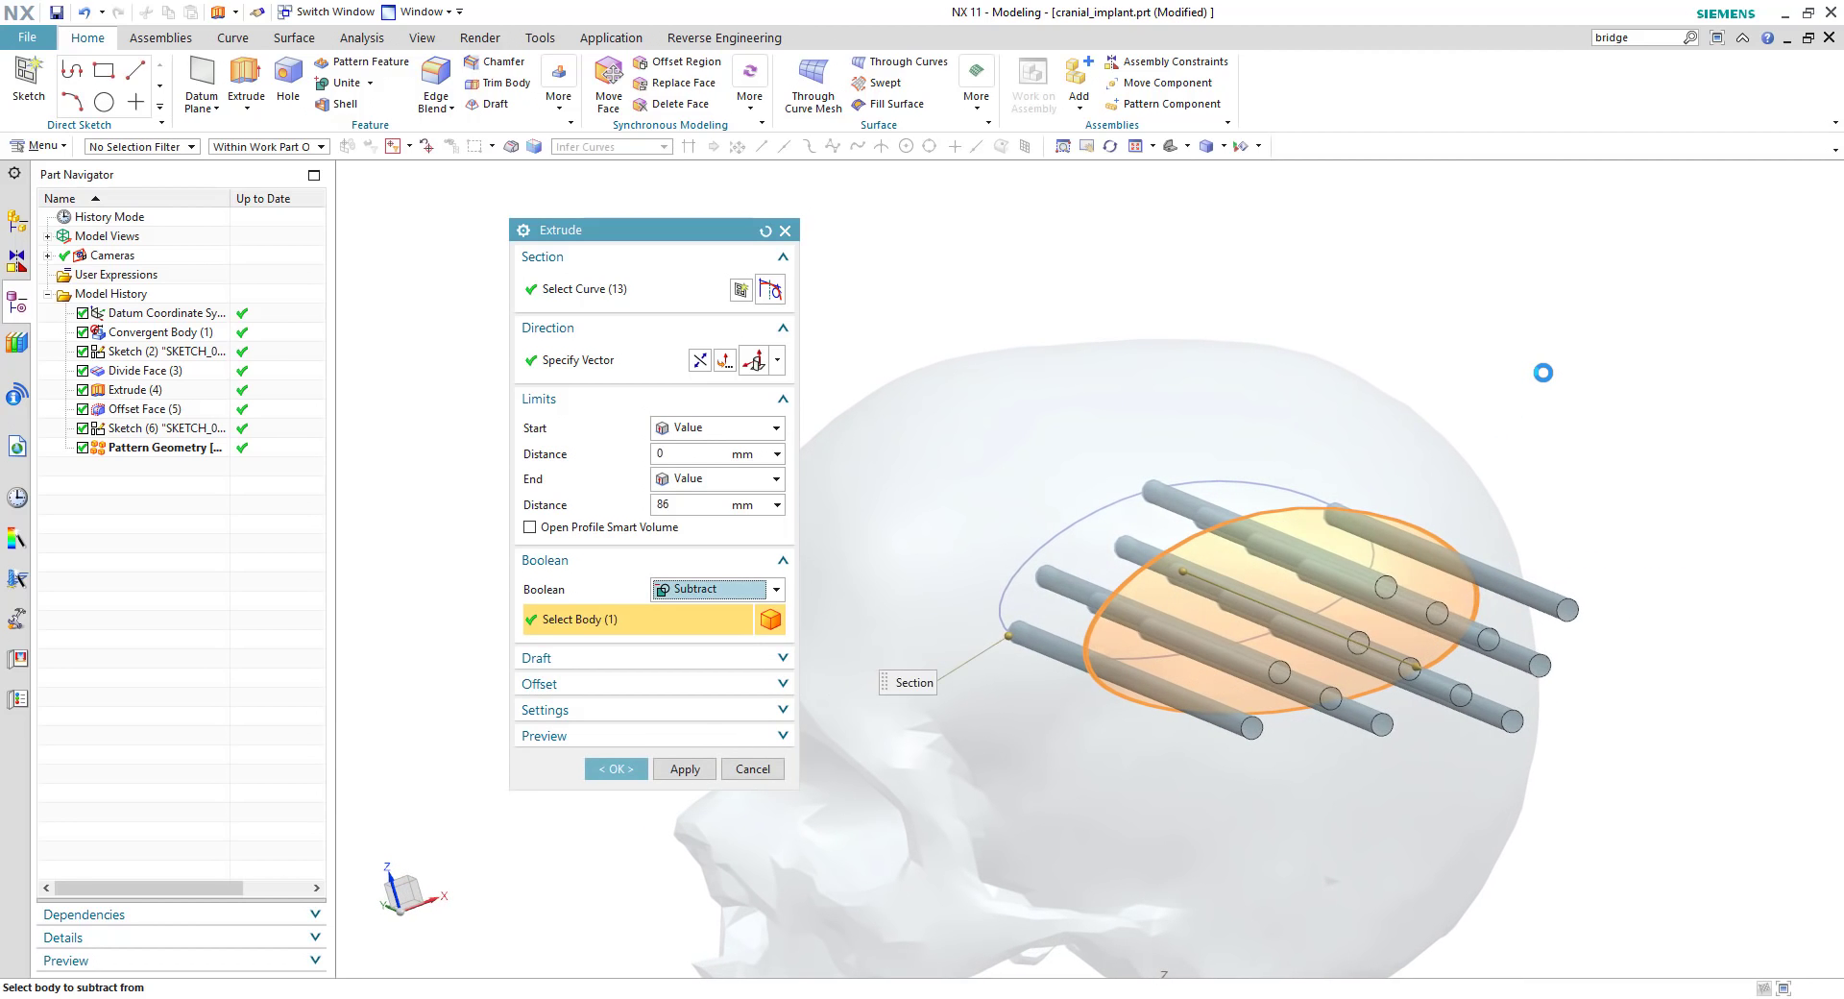
{"action": "left_click", "coordinate": [615, 769]}
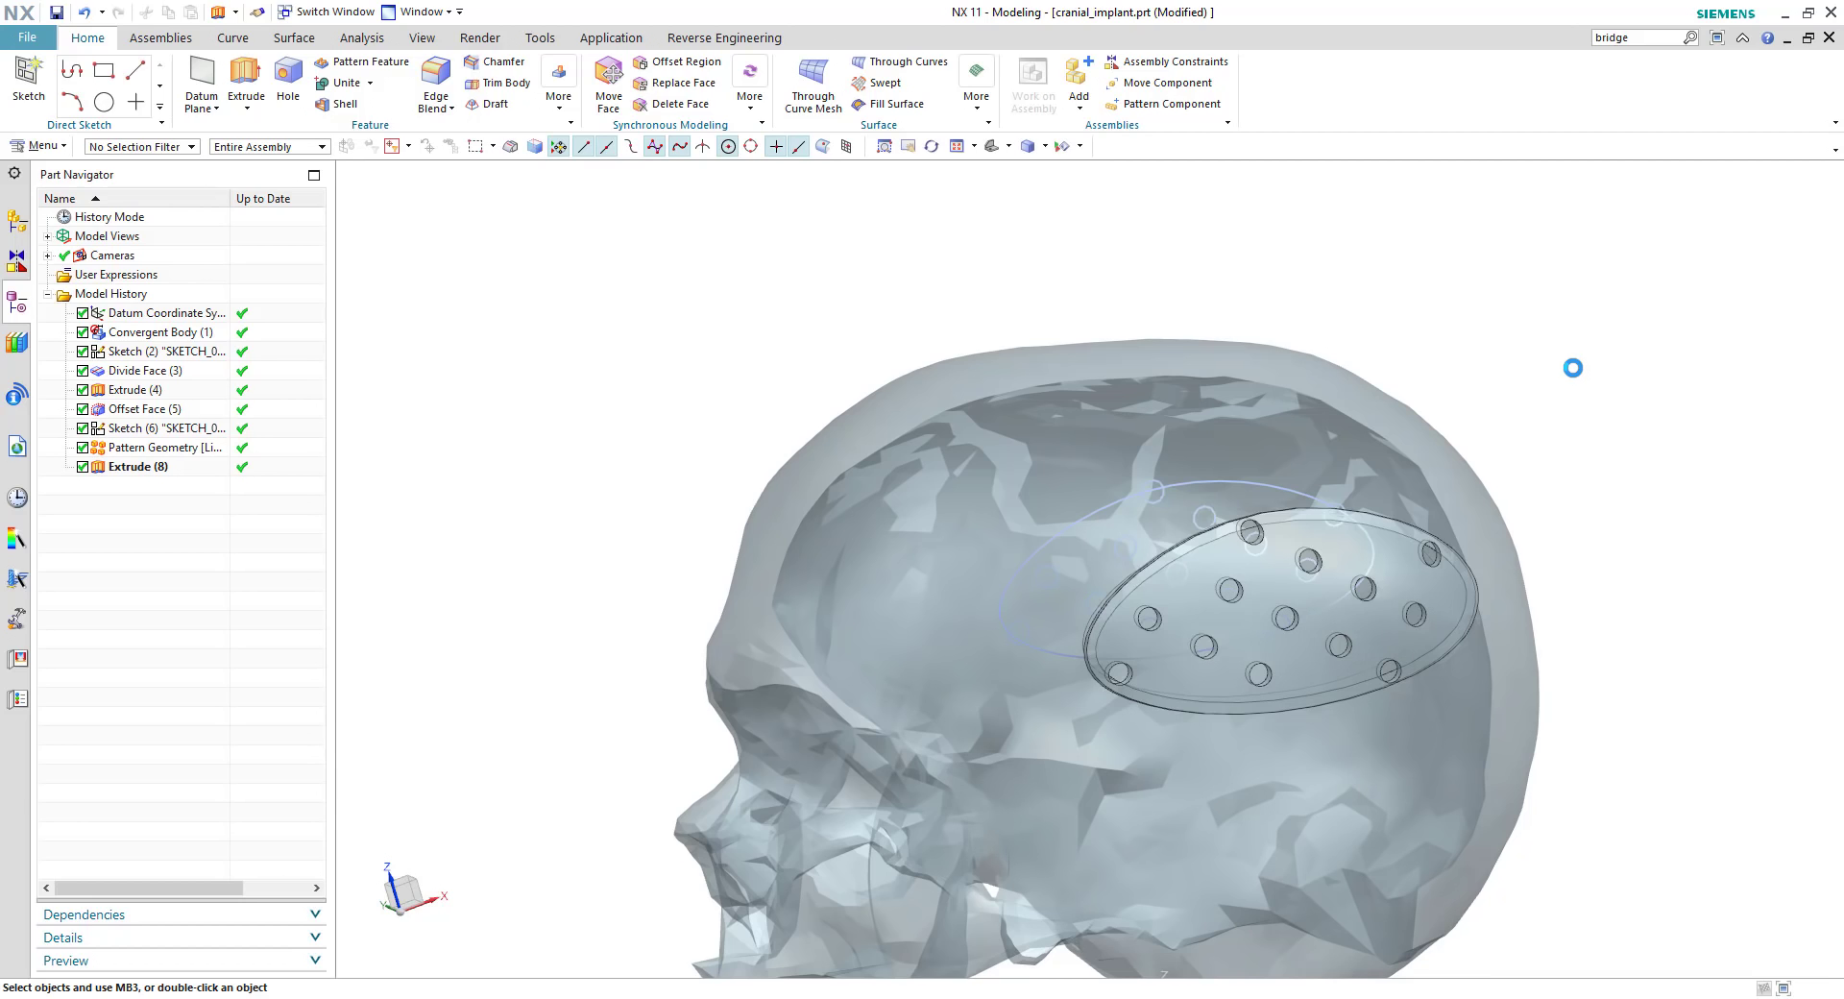
{"action": "scroll", "coordinate": [1572, 368], "scroll_direction": "down", "scroll_amount": 2}
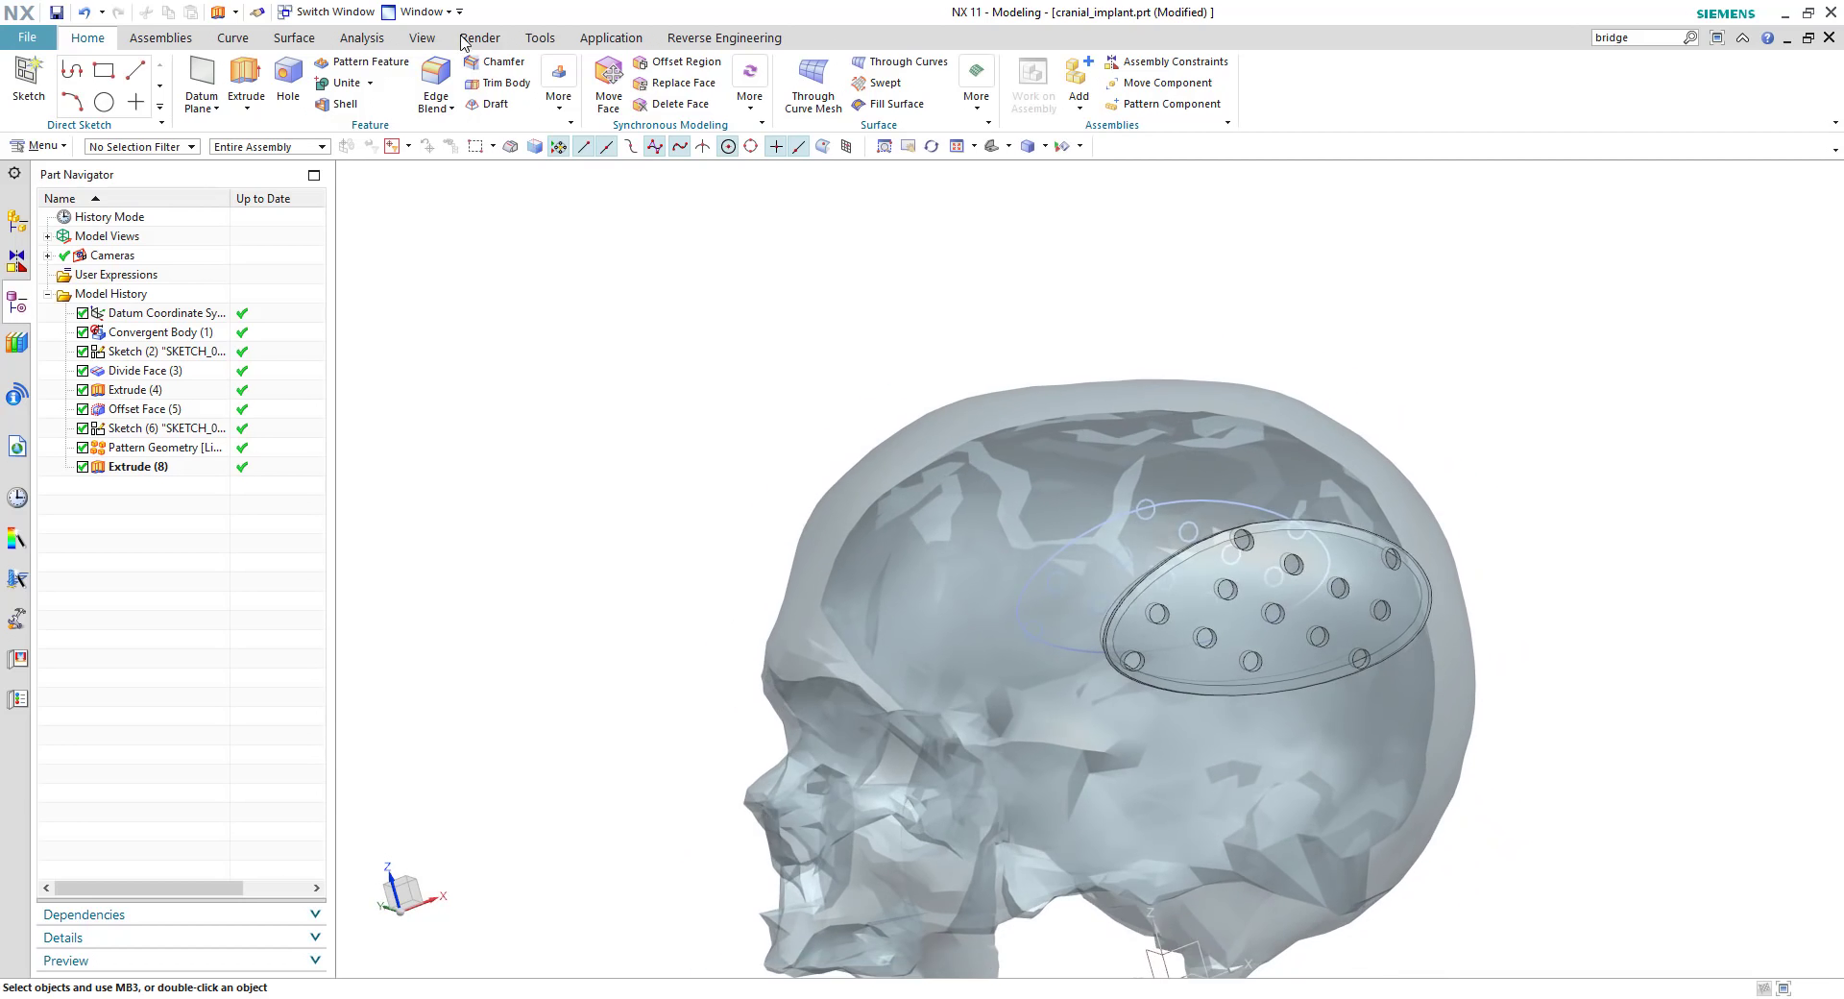
Step: Set the oval implant plate's display translucency to 0 and its color to Orange
{"action": "left_click", "coordinate": [422, 38]}
{"action": "left_click", "coordinate": [923, 82]}
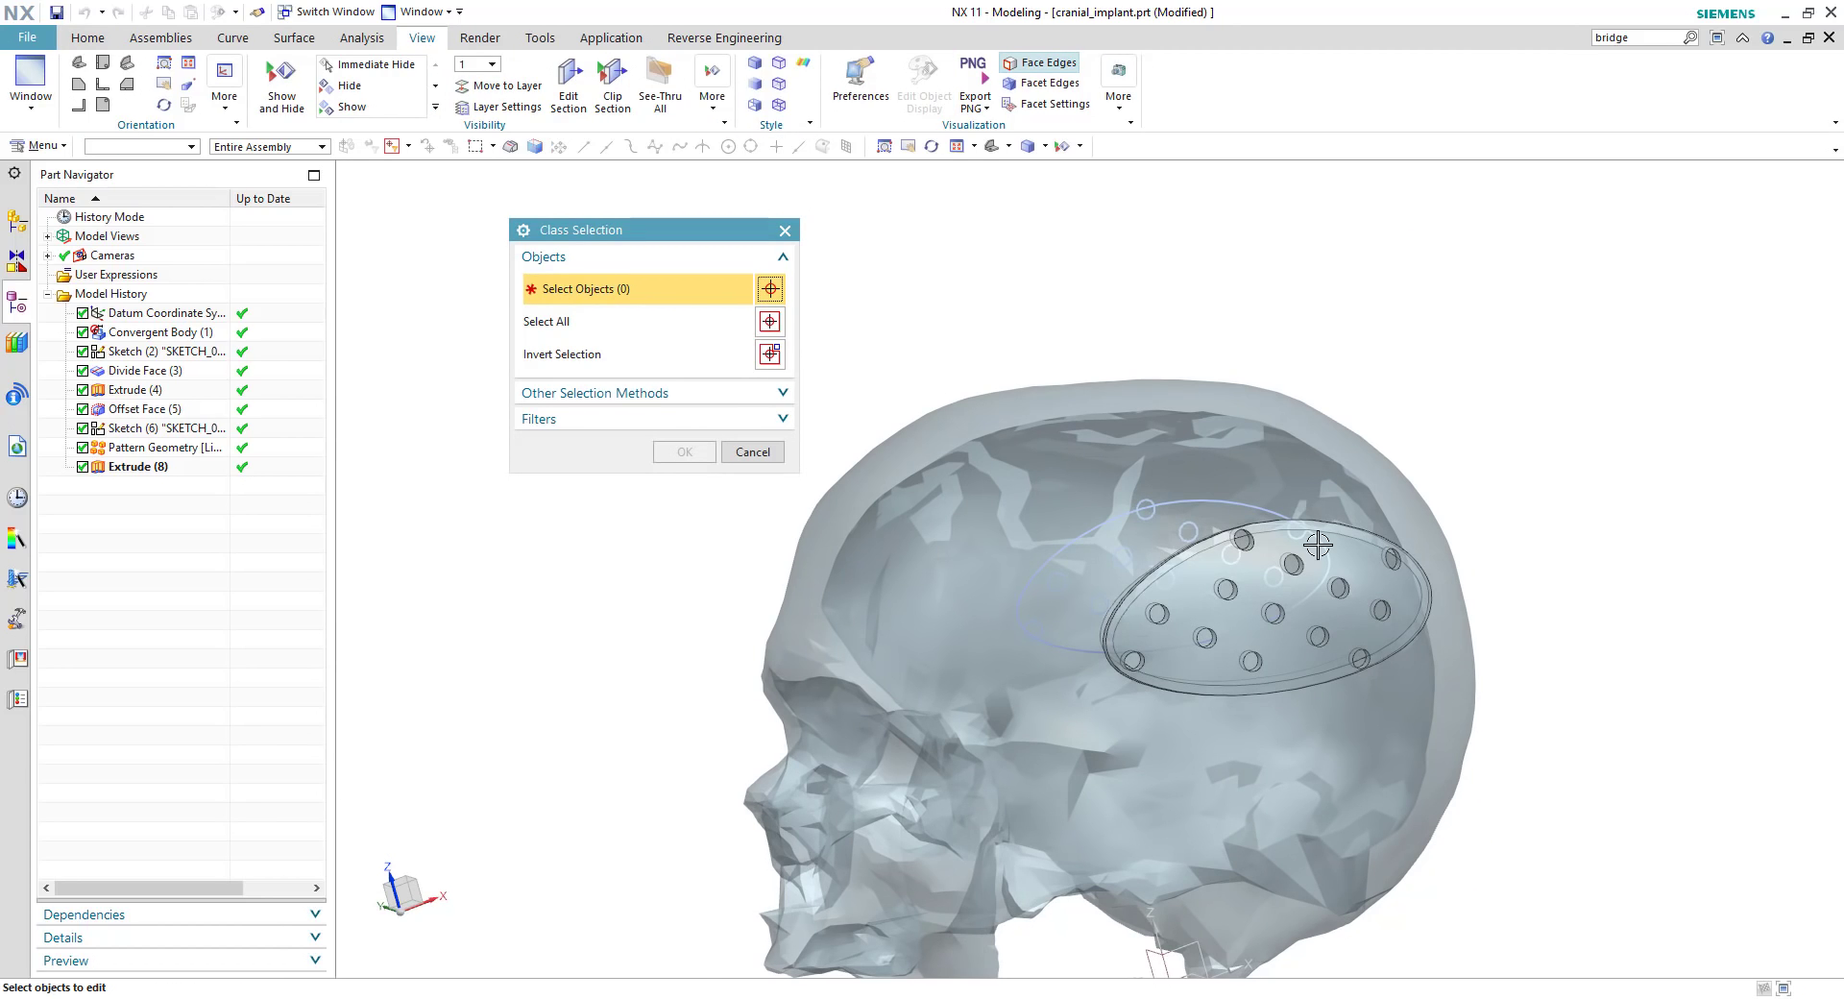
{"action": "left_click", "coordinate": [1345, 557]}
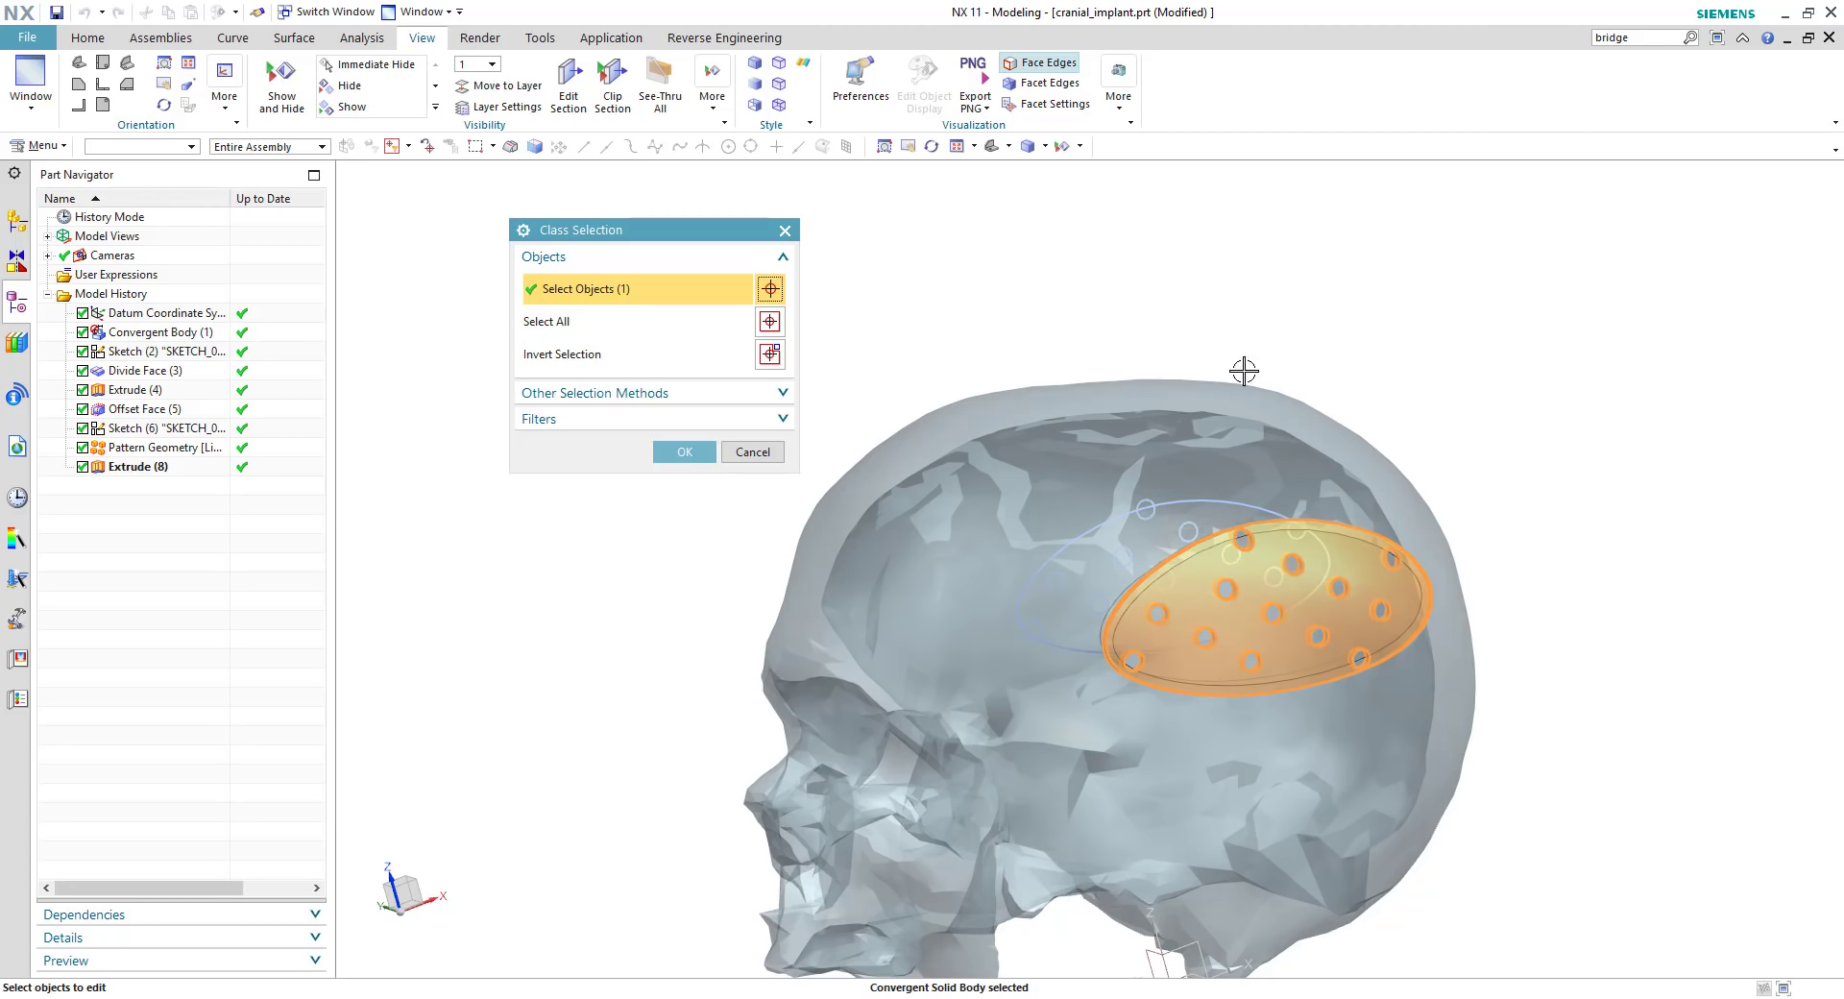
{"action": "left_click", "coordinate": [684, 452]}
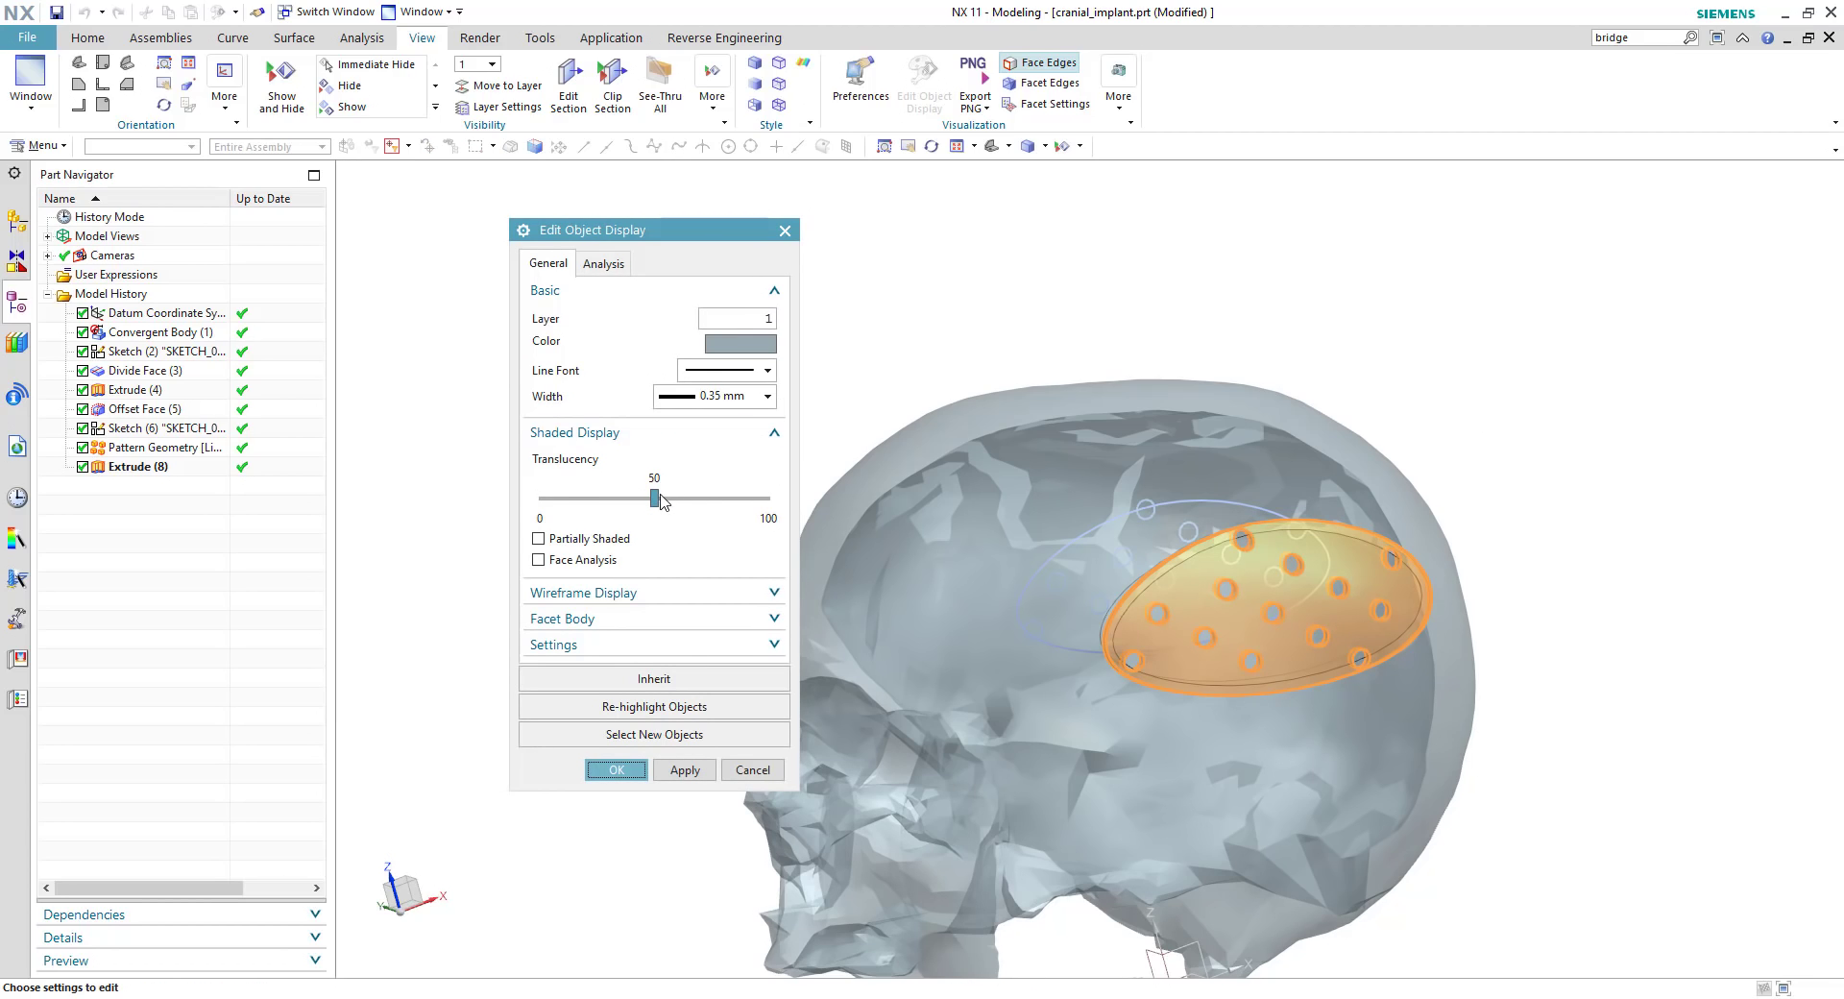
{"action": "left_click_drag", "start_coordinate": [654, 498], "coordinate": [542, 499]}
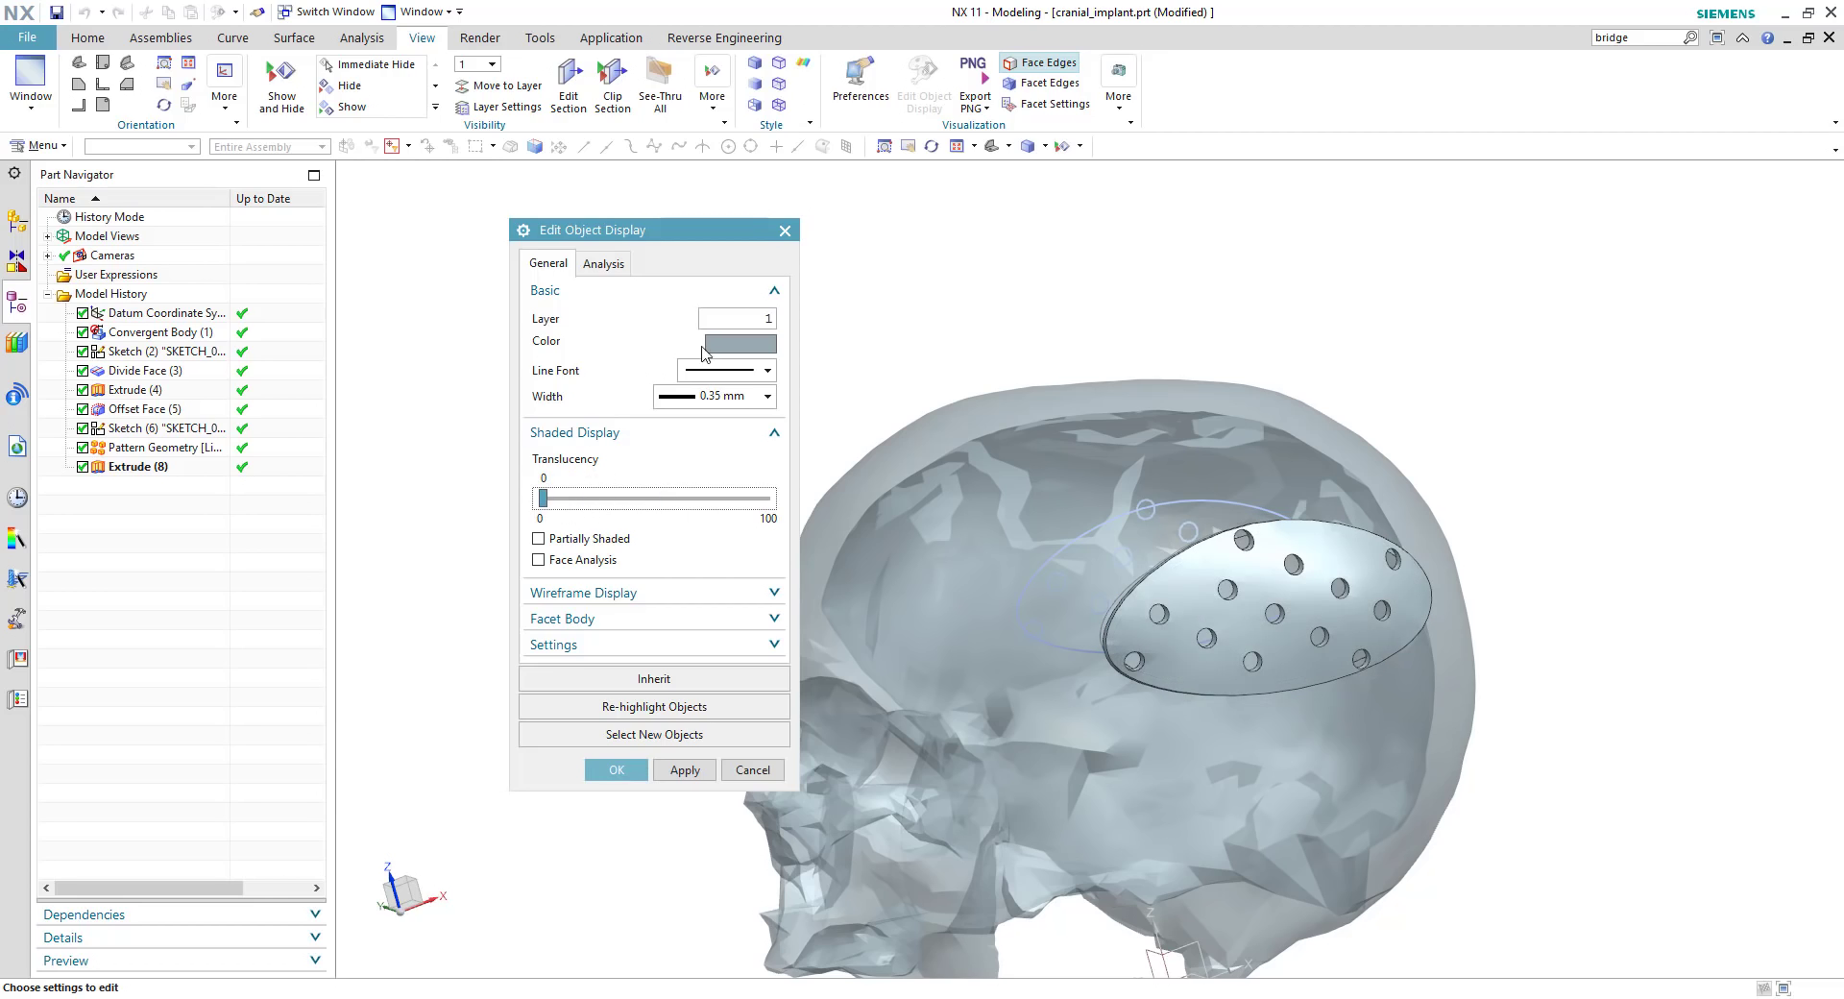
{"action": "left_click", "coordinate": [732, 344]}
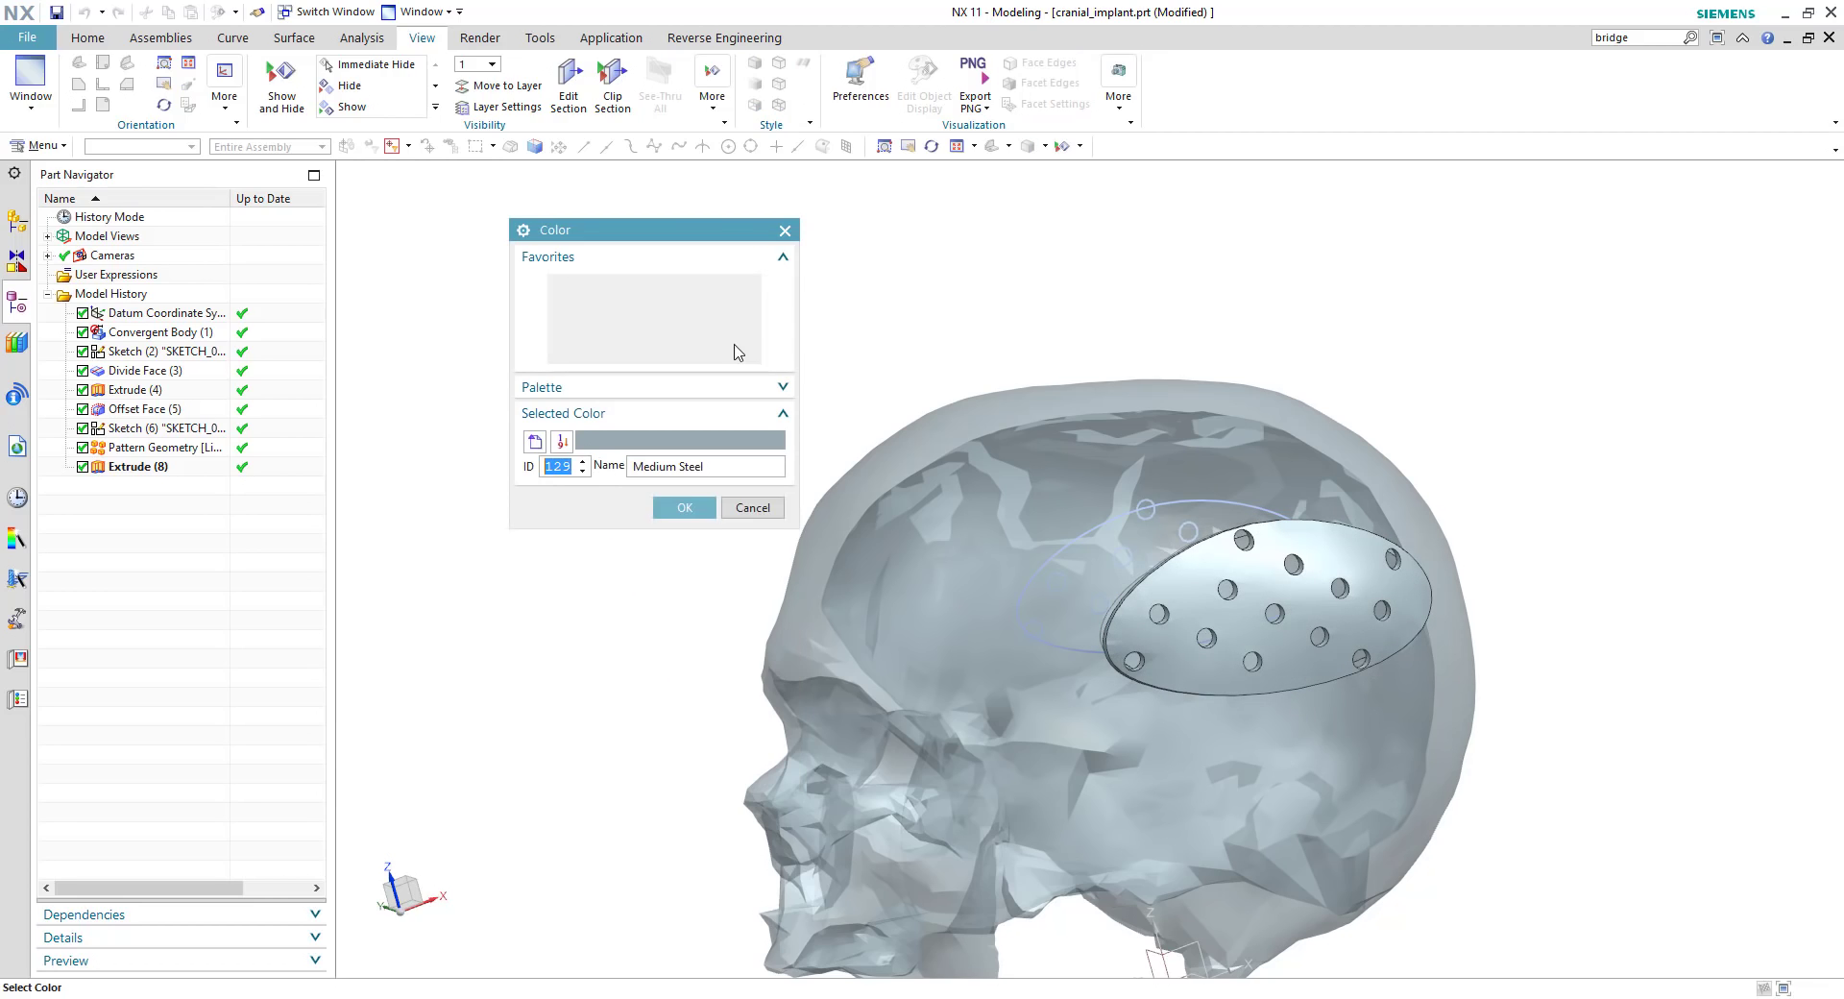
{"action": "left_click", "coordinate": [594, 286]}
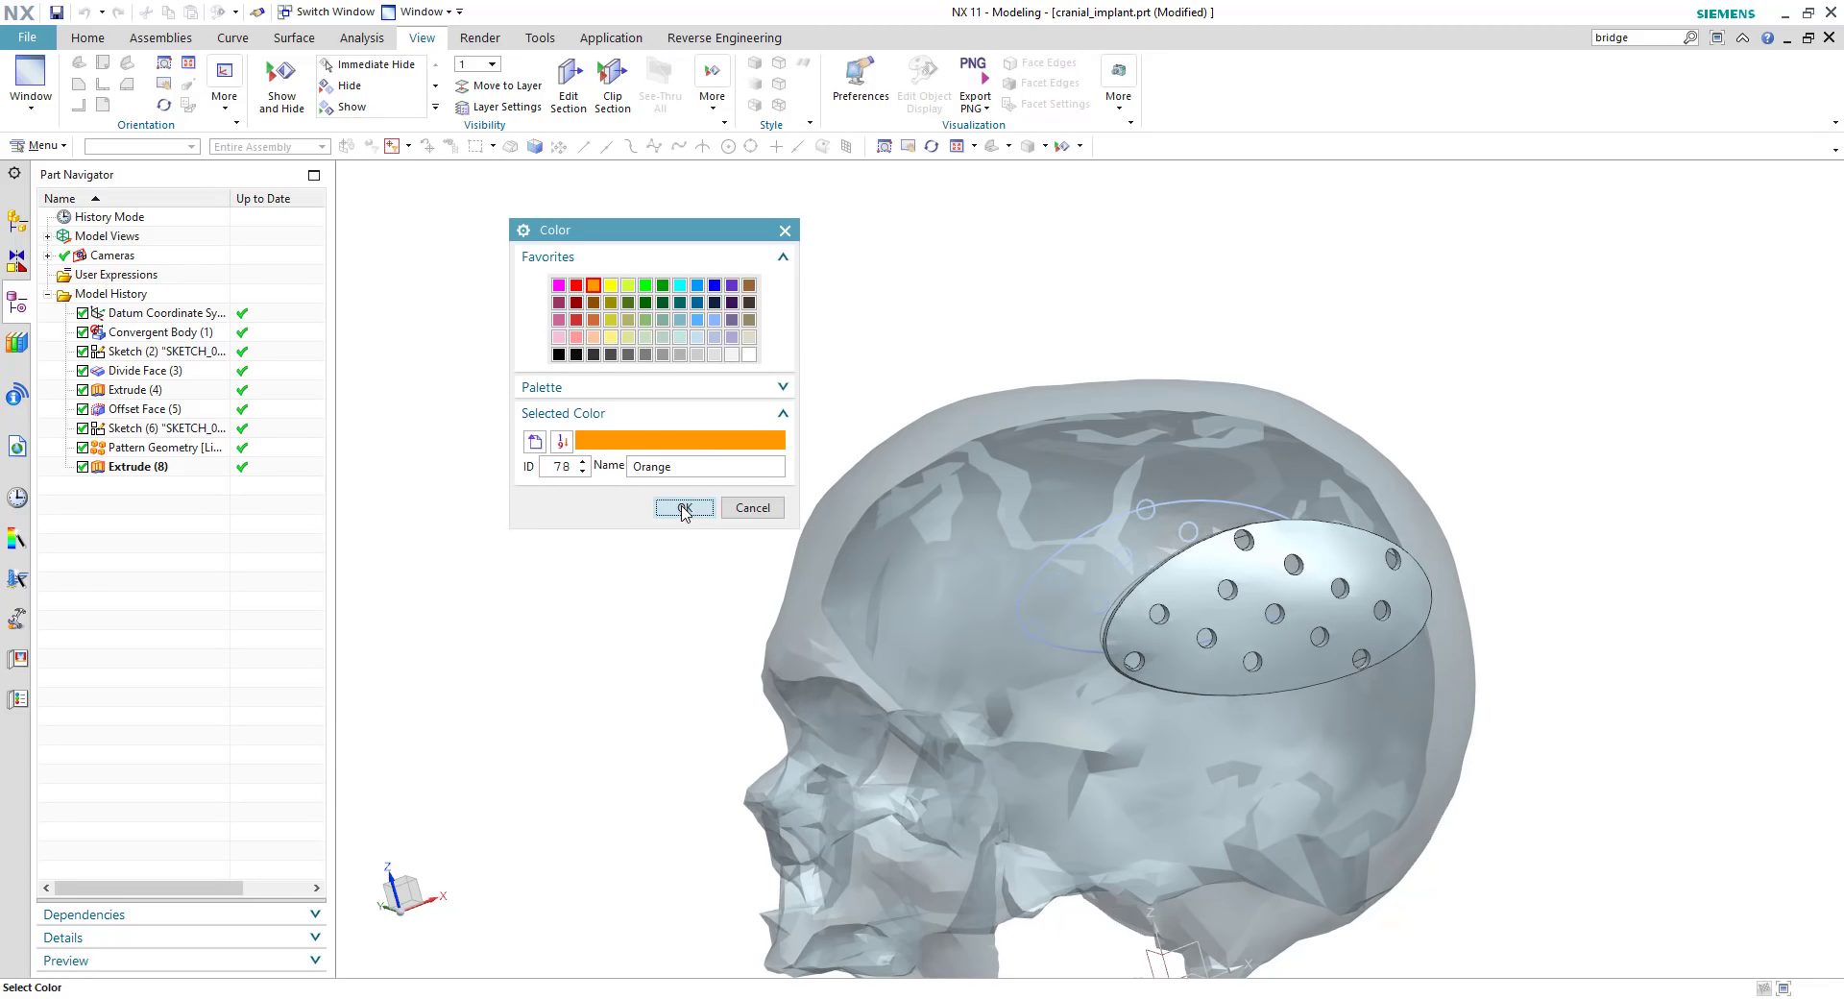
{"action": "left_click", "coordinate": [685, 509]}
{"action": "left_click", "coordinate": [632, 772]}
{"action": "middle_click_drag", "start_coordinate": [1399, 366], "coordinate": [1403, 364]}
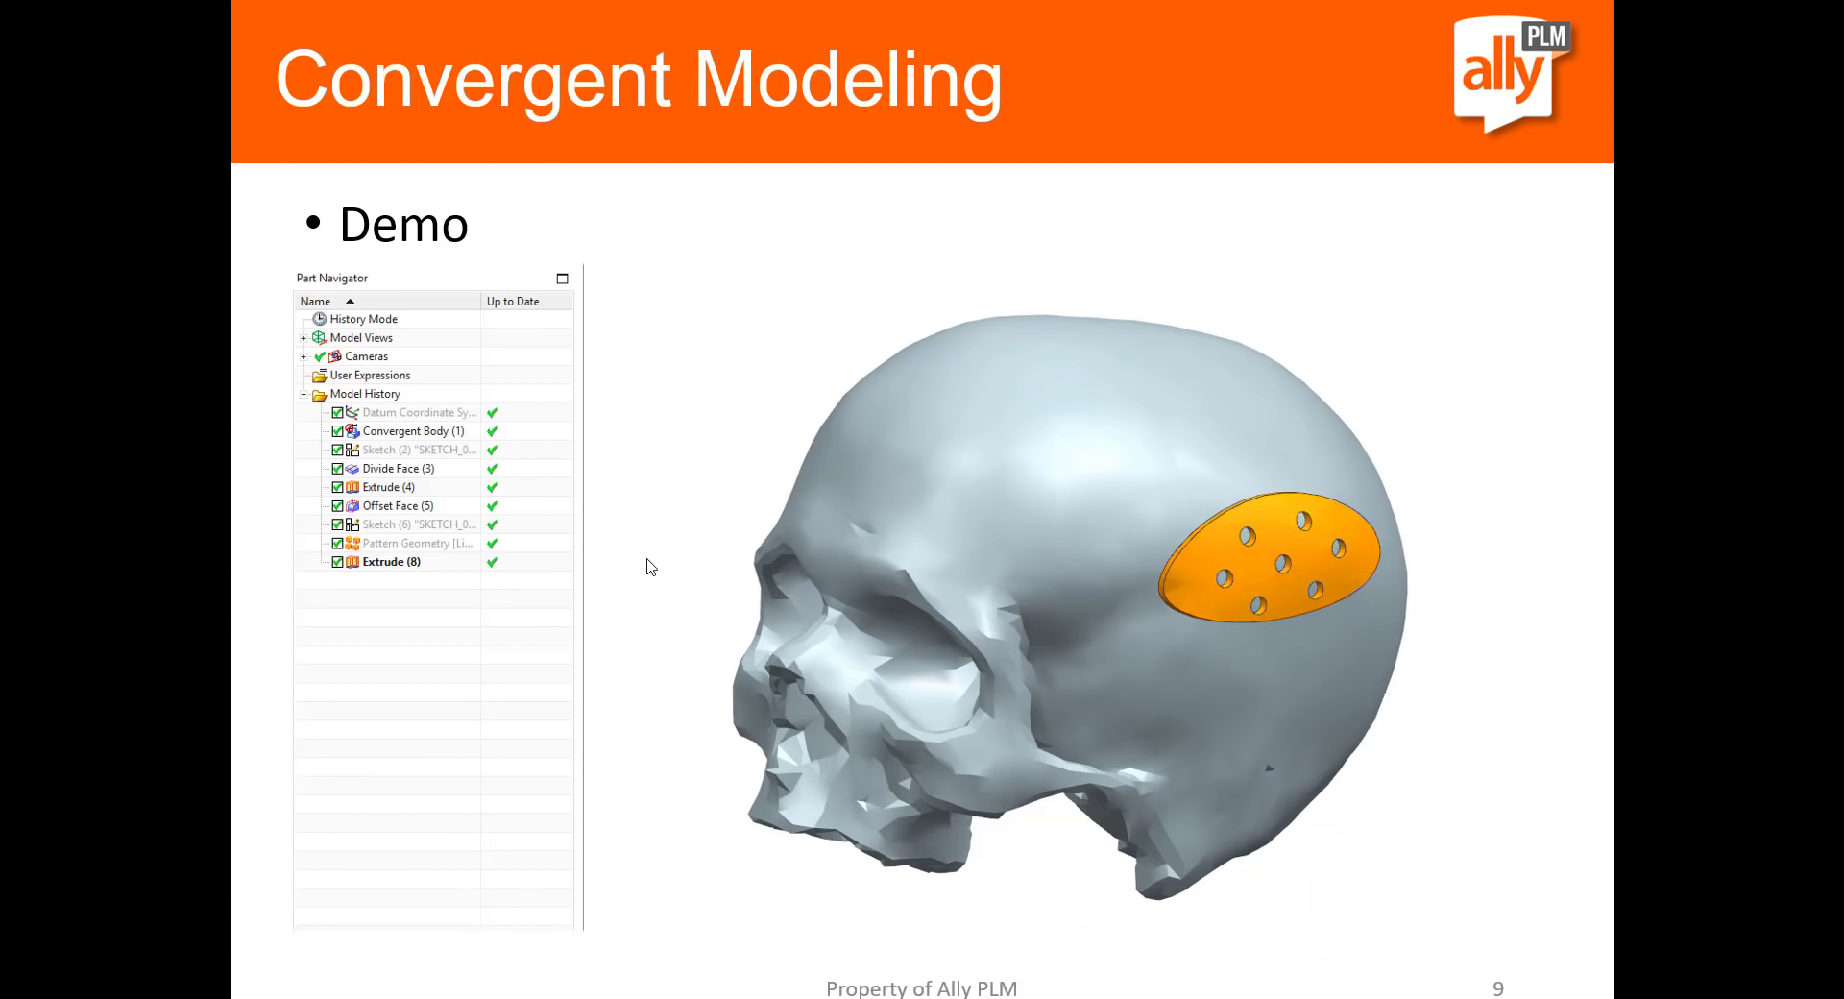
{"action": "left_click", "coordinate": [648, 559]}
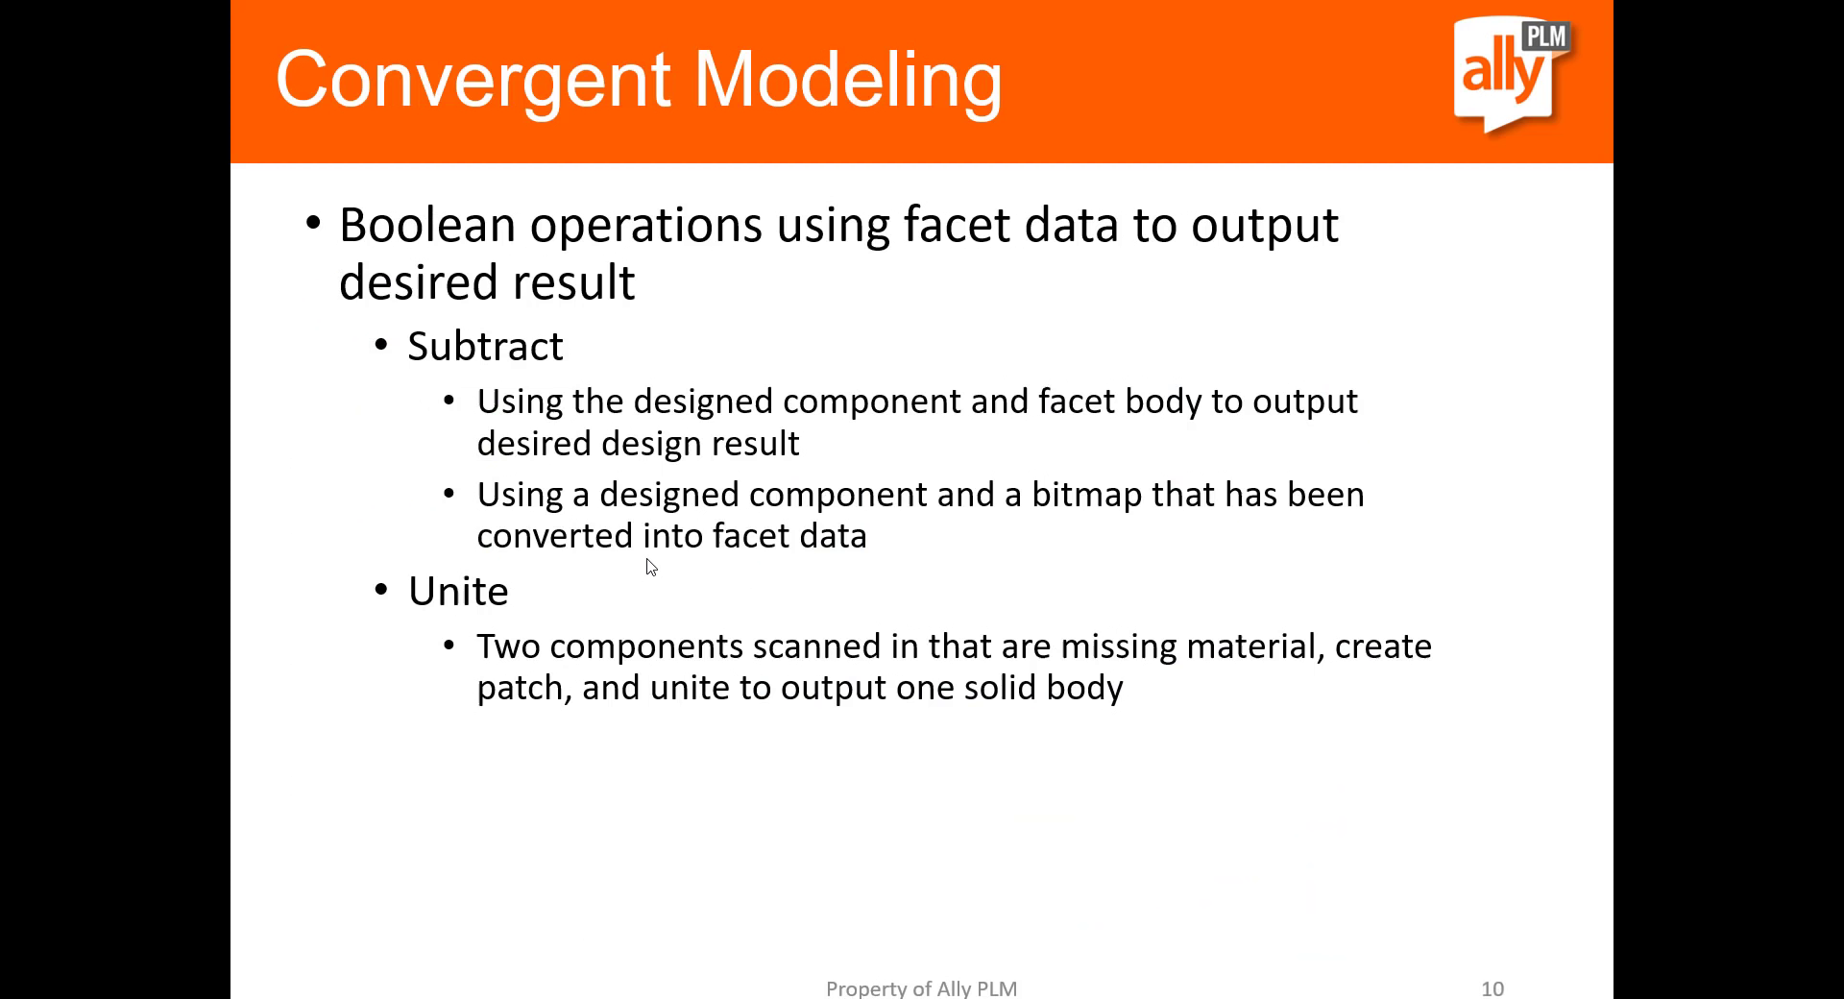
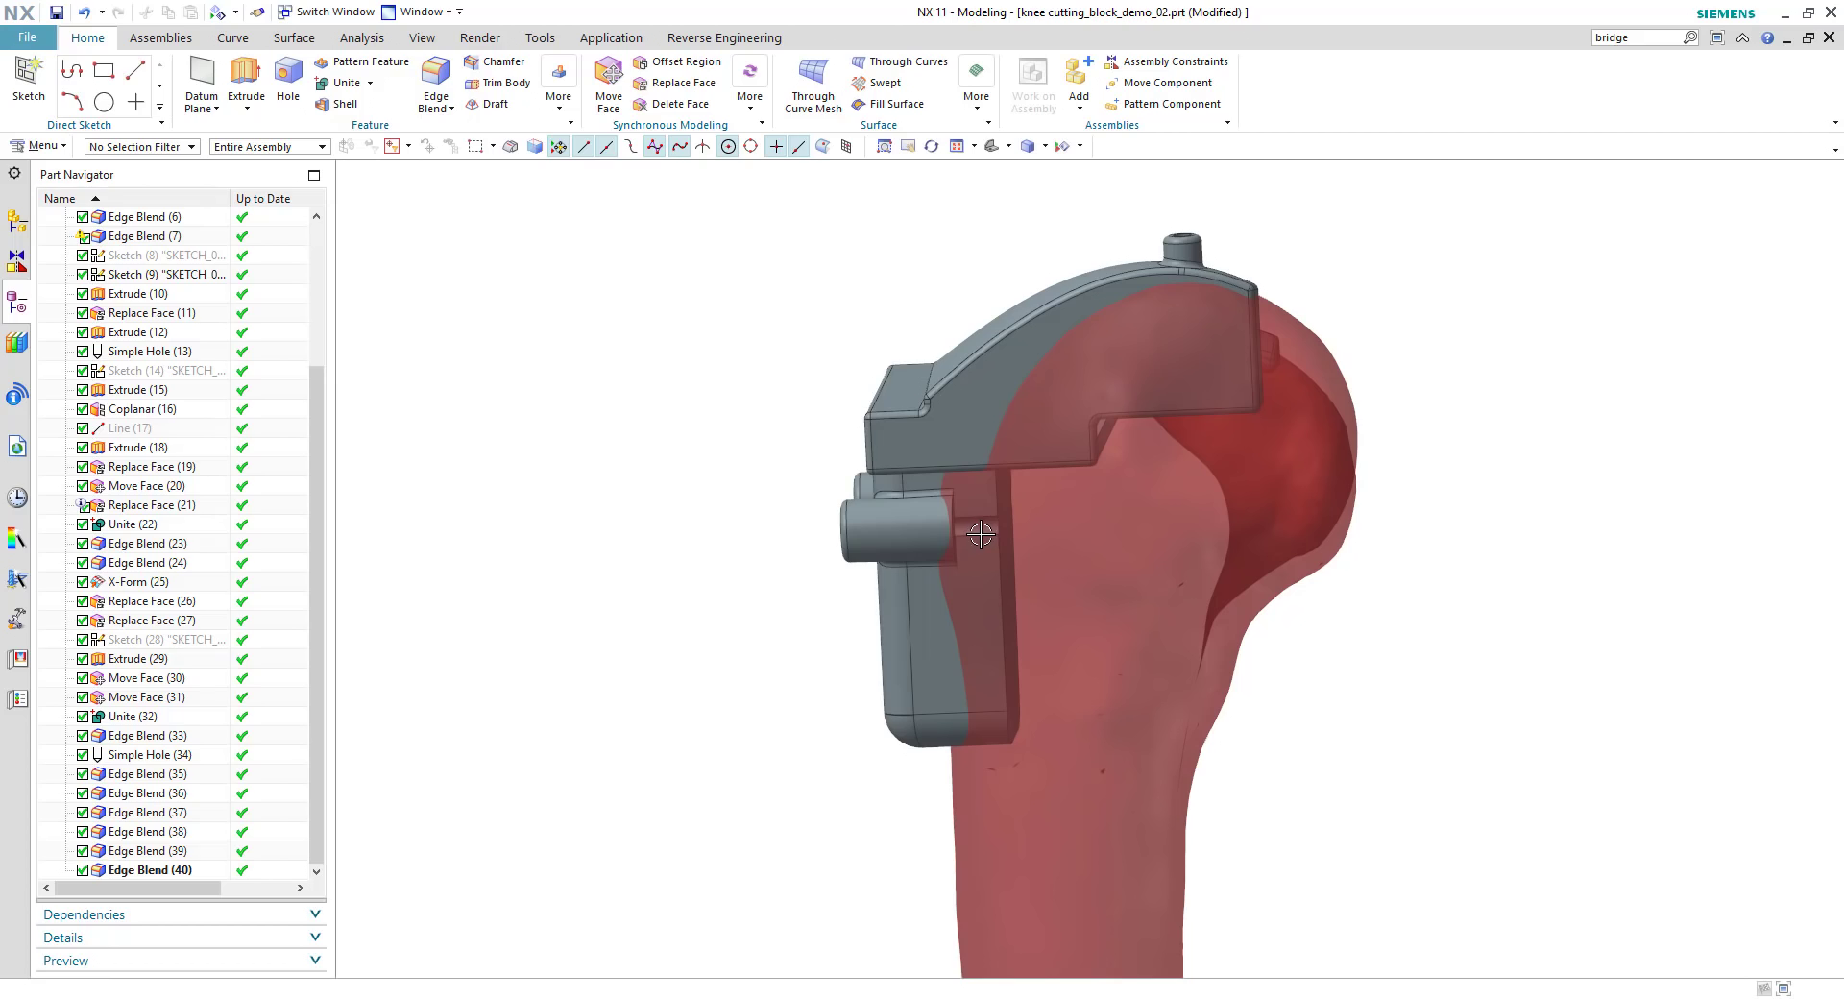
Step: Subtract the red convergent bone body from the grey knee cutting block, keeping neither the target nor the tool
{"action": "left_click", "coordinate": [368, 82]}
{"action": "left_click", "coordinate": [369, 131]}
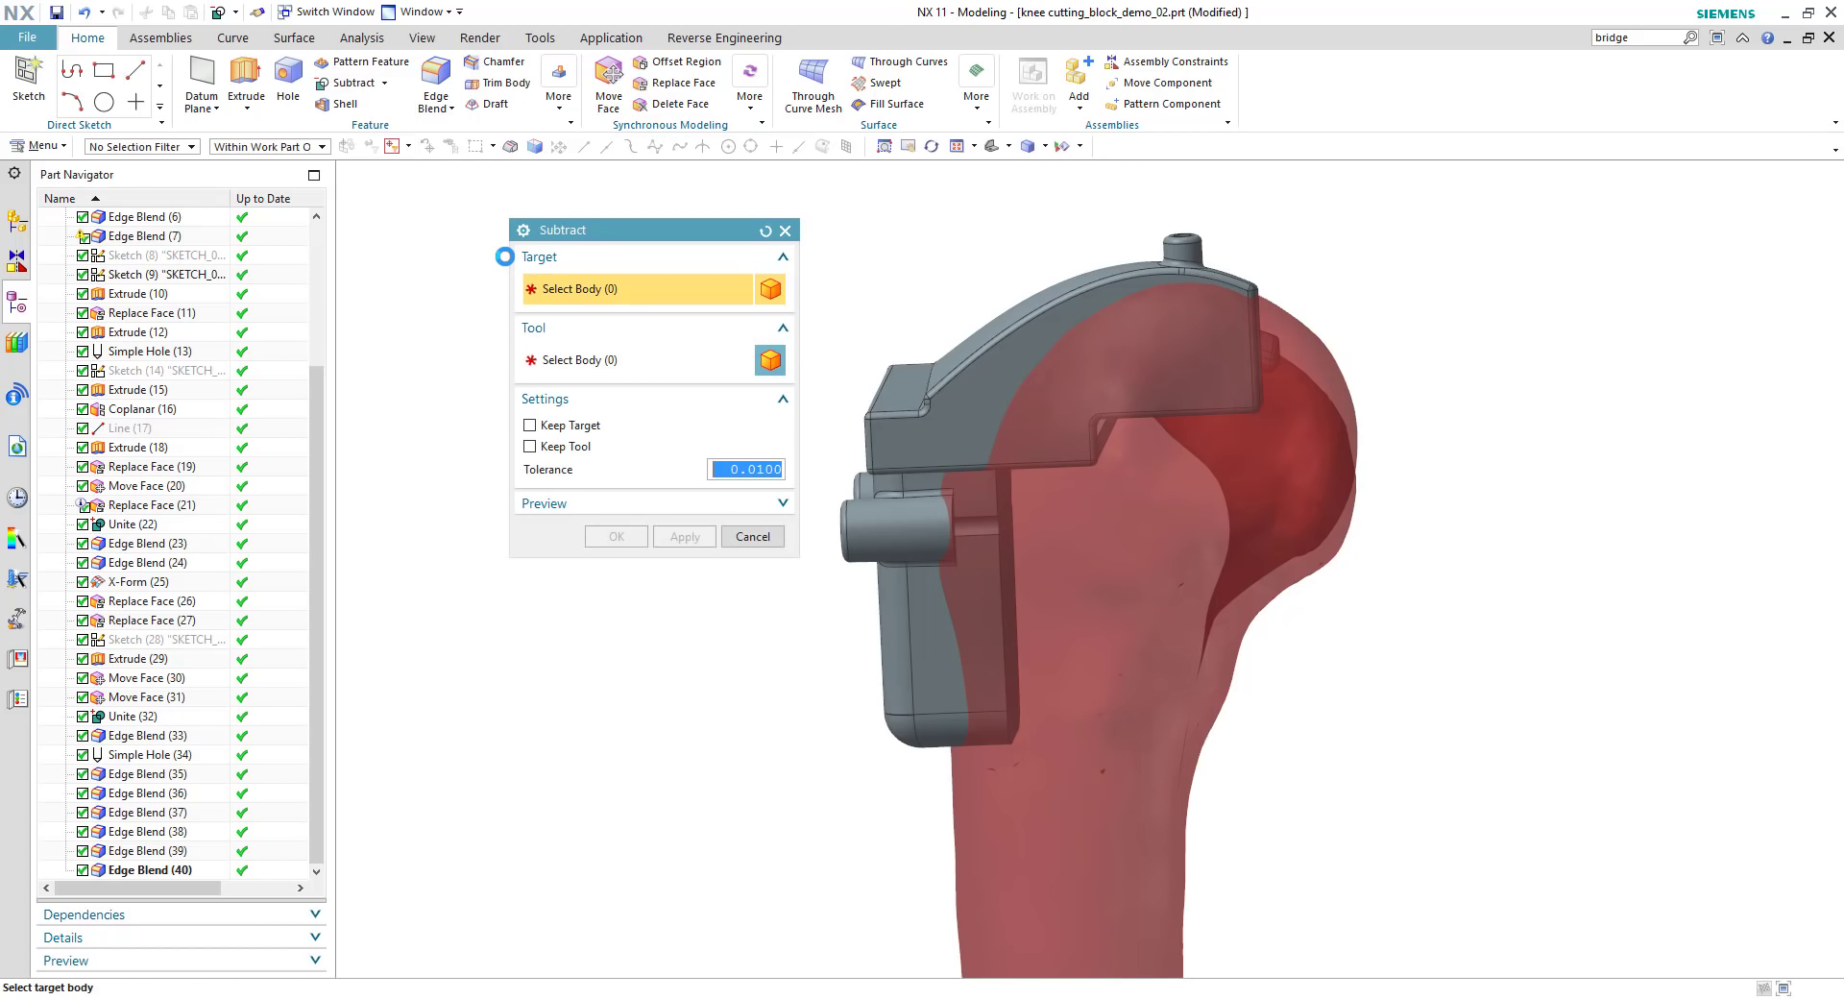
{"action": "middle_click_drag", "start_coordinate": [934, 198], "coordinate": [951, 206]}
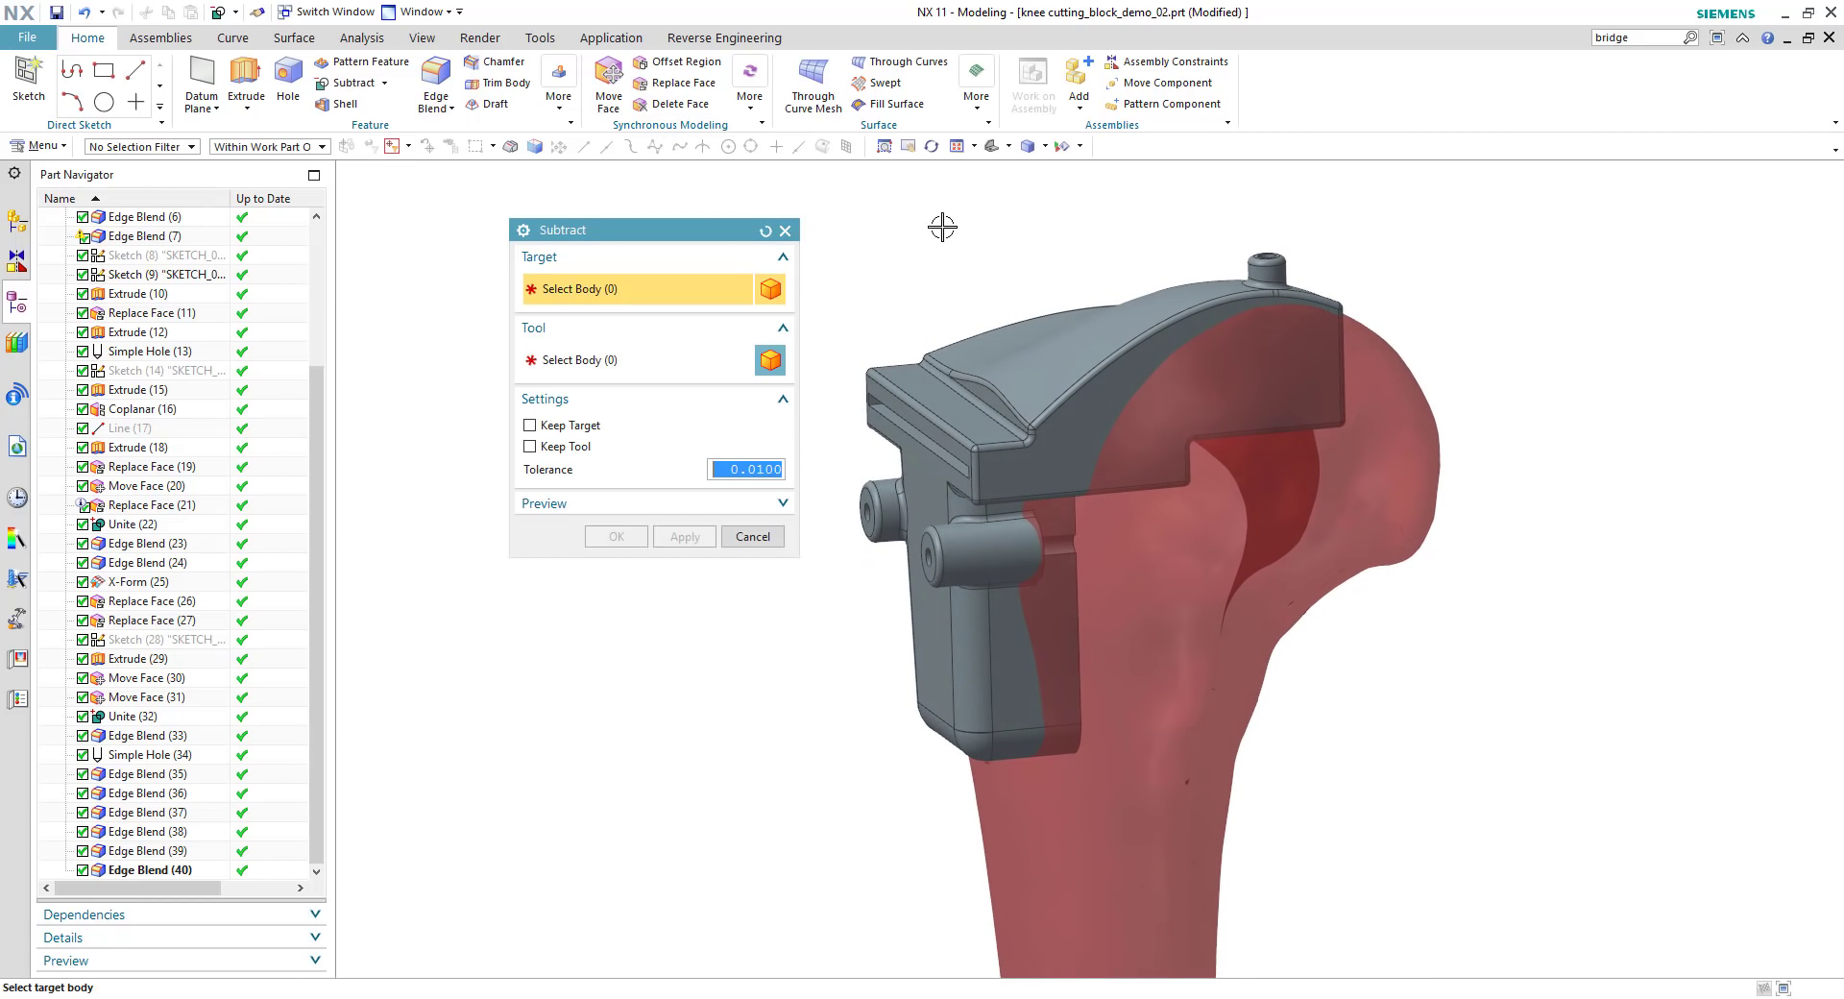
{"action": "left_click", "coordinate": [946, 394]}
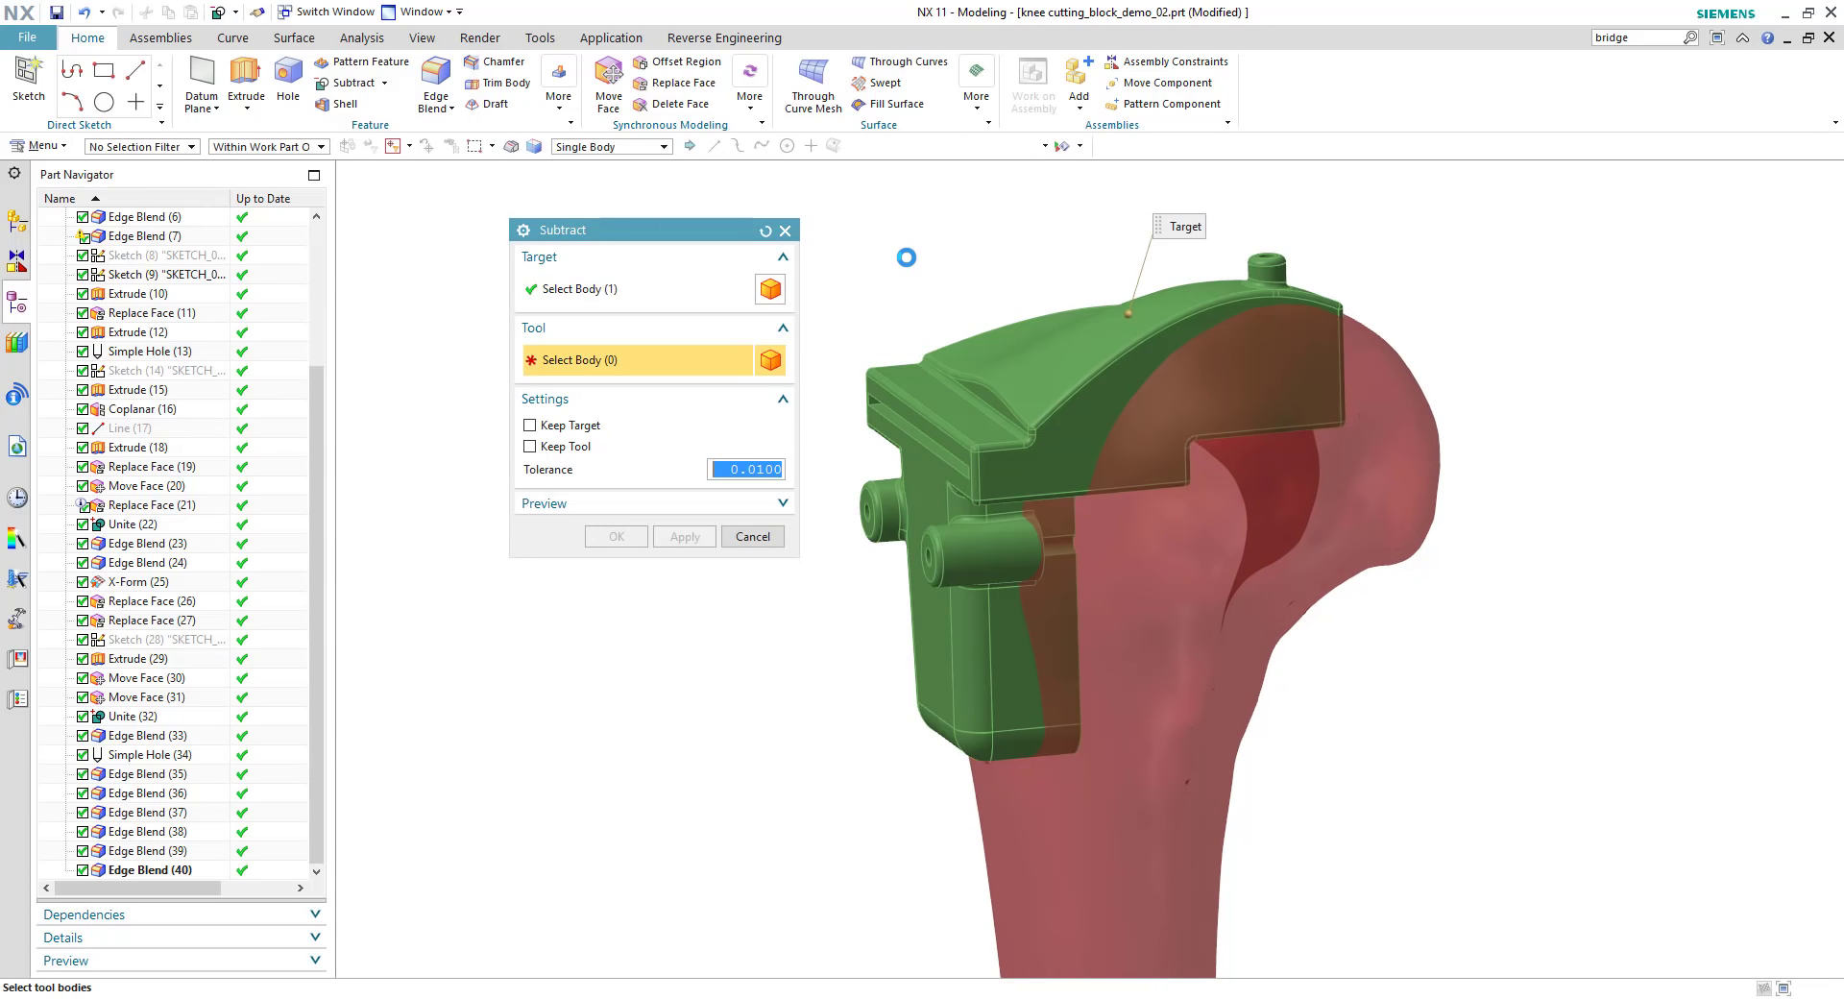
{"action": "left_click", "coordinate": [1149, 612]}
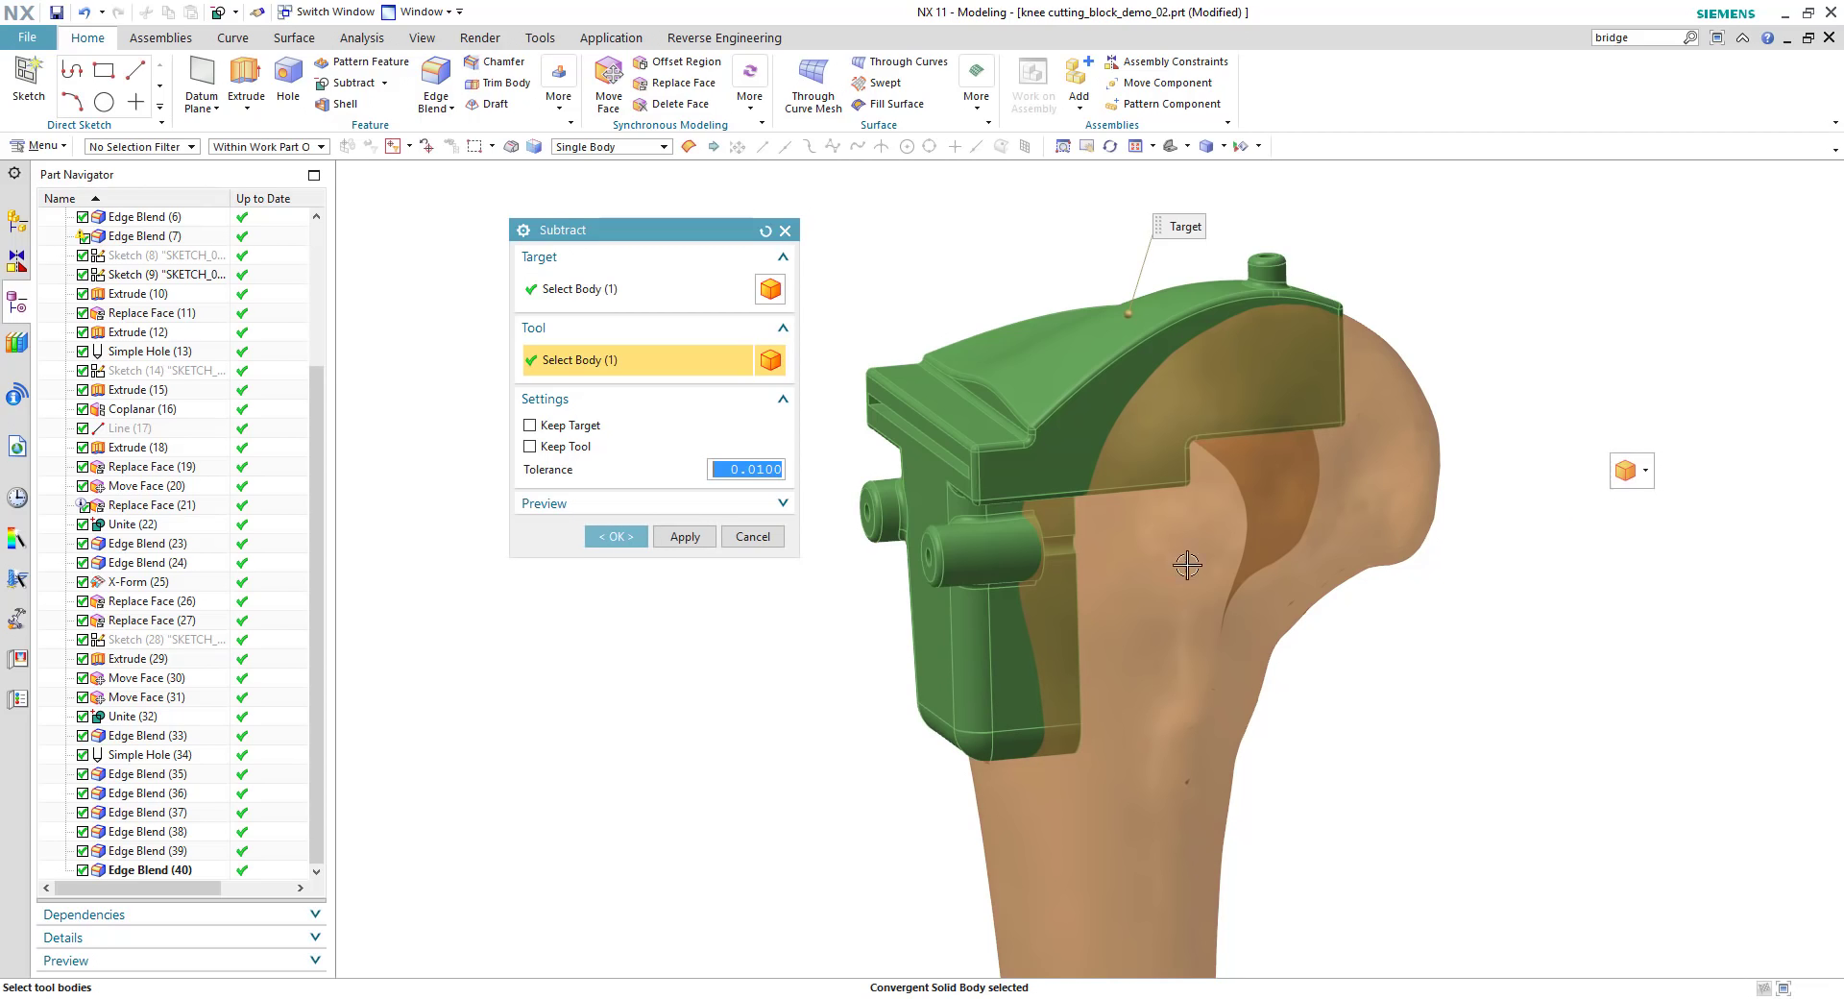
{"action": "left_click", "coordinate": [618, 536]}
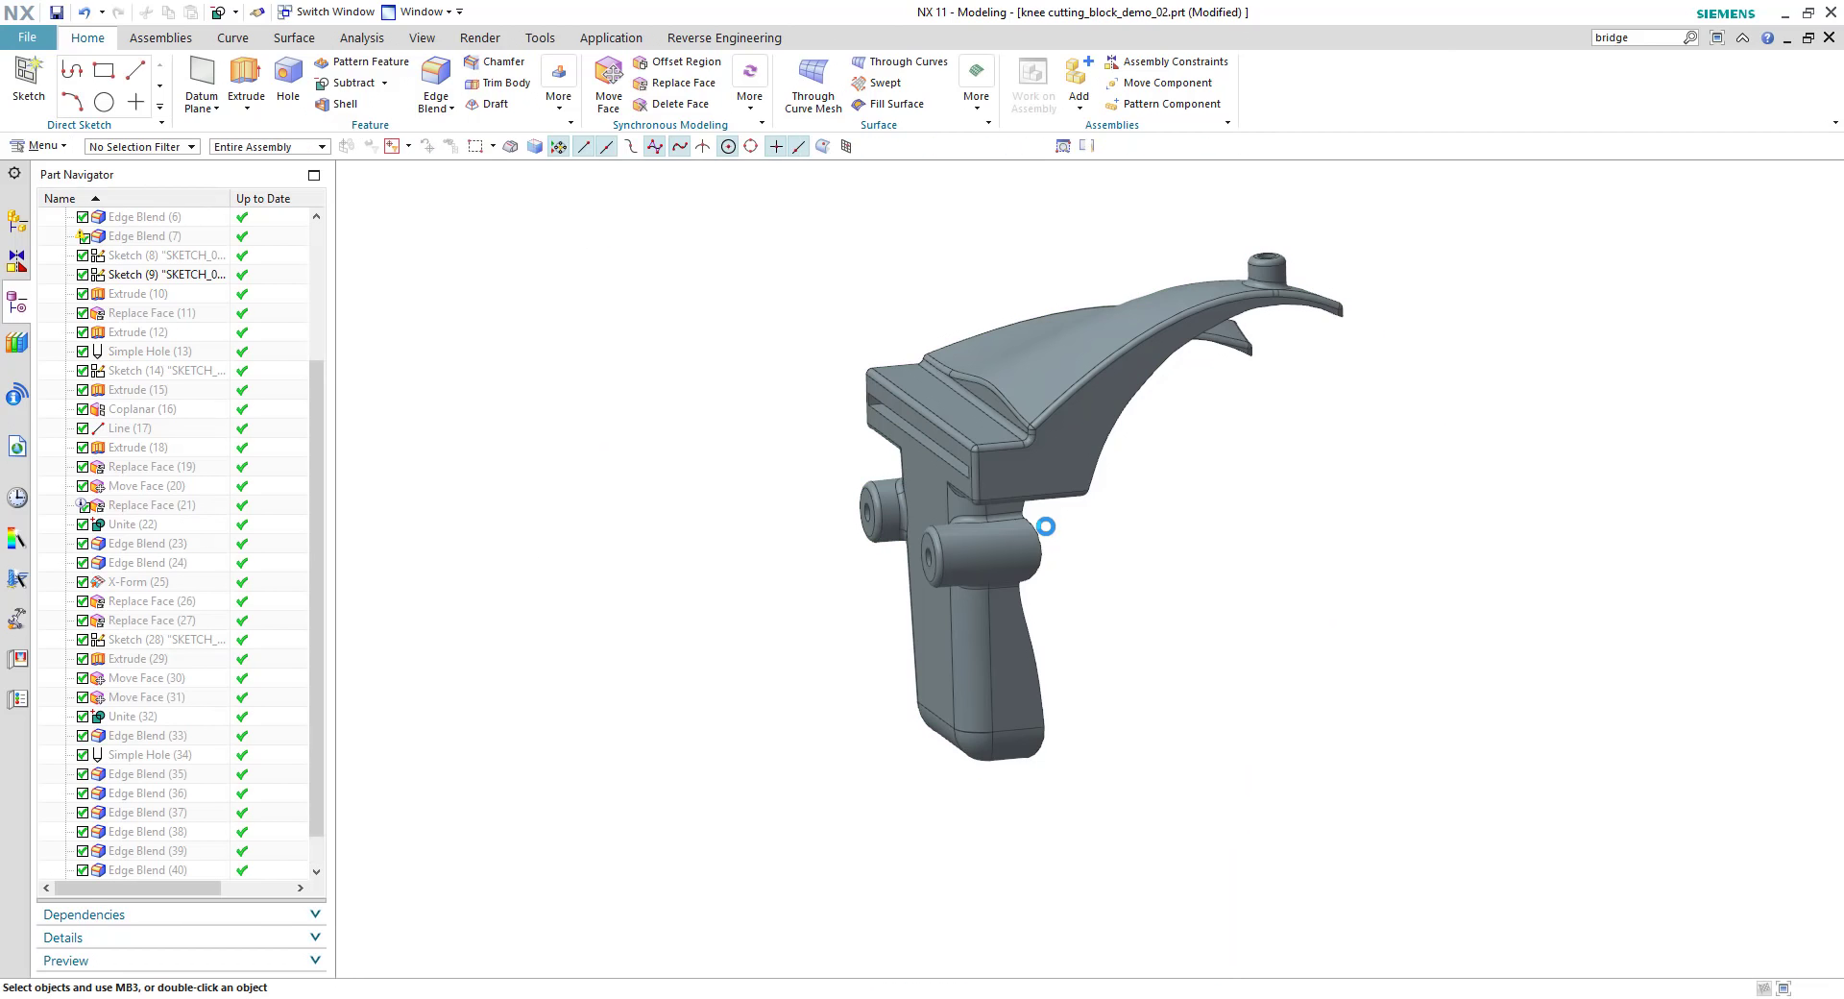
{"action": "middle_click_drag", "start_coordinate": [1046, 527], "coordinate": [1046, 527]}
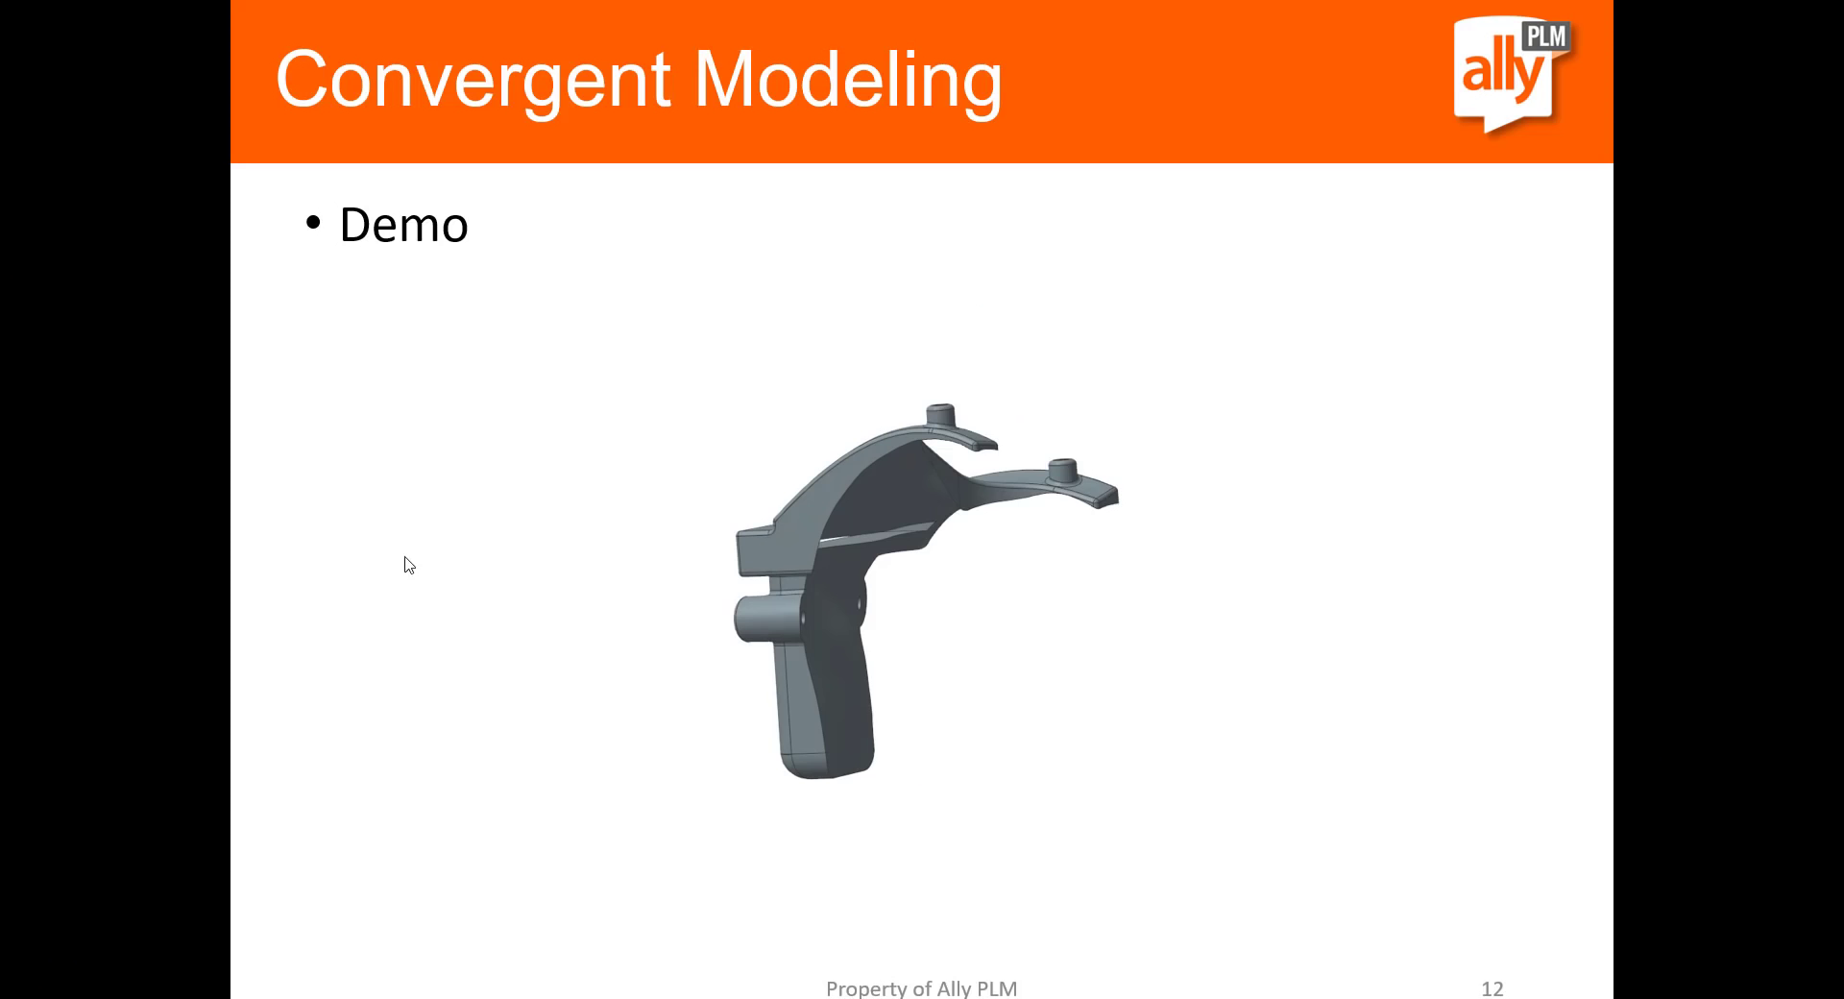
{"action": "left_click", "coordinate": [624, 567]}
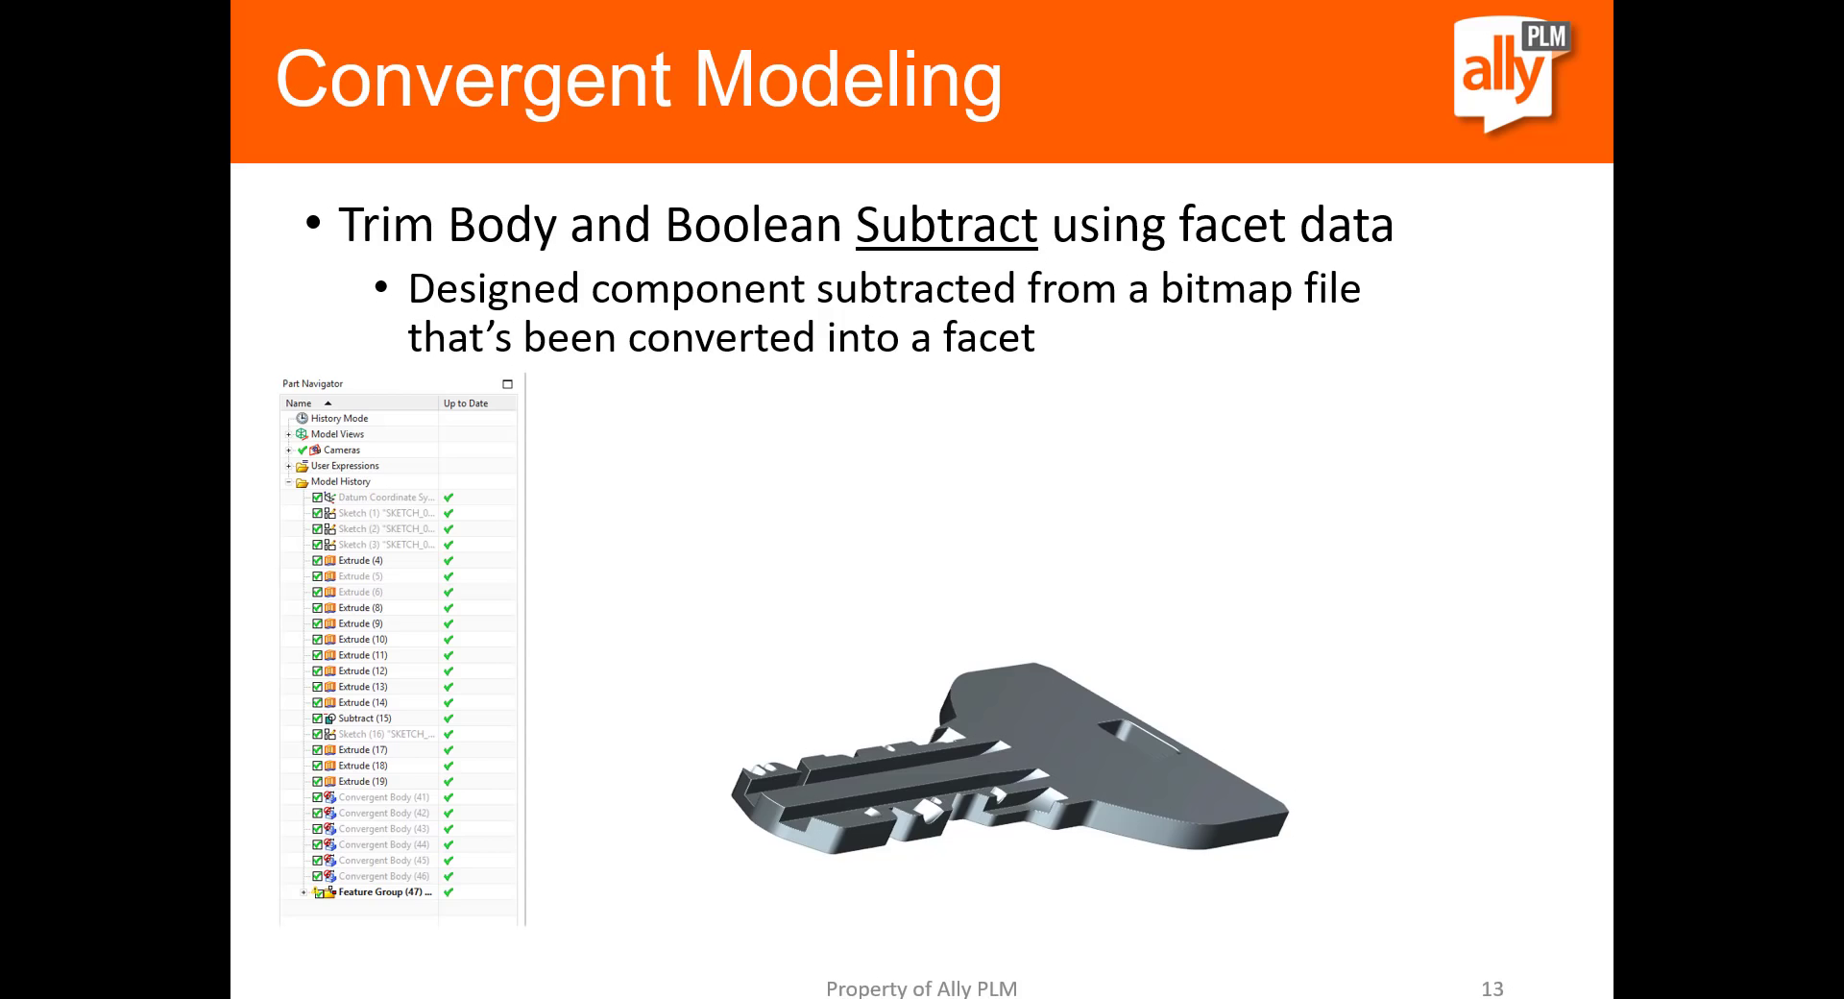
{"action": "left_click", "coordinate": [617, 630]}
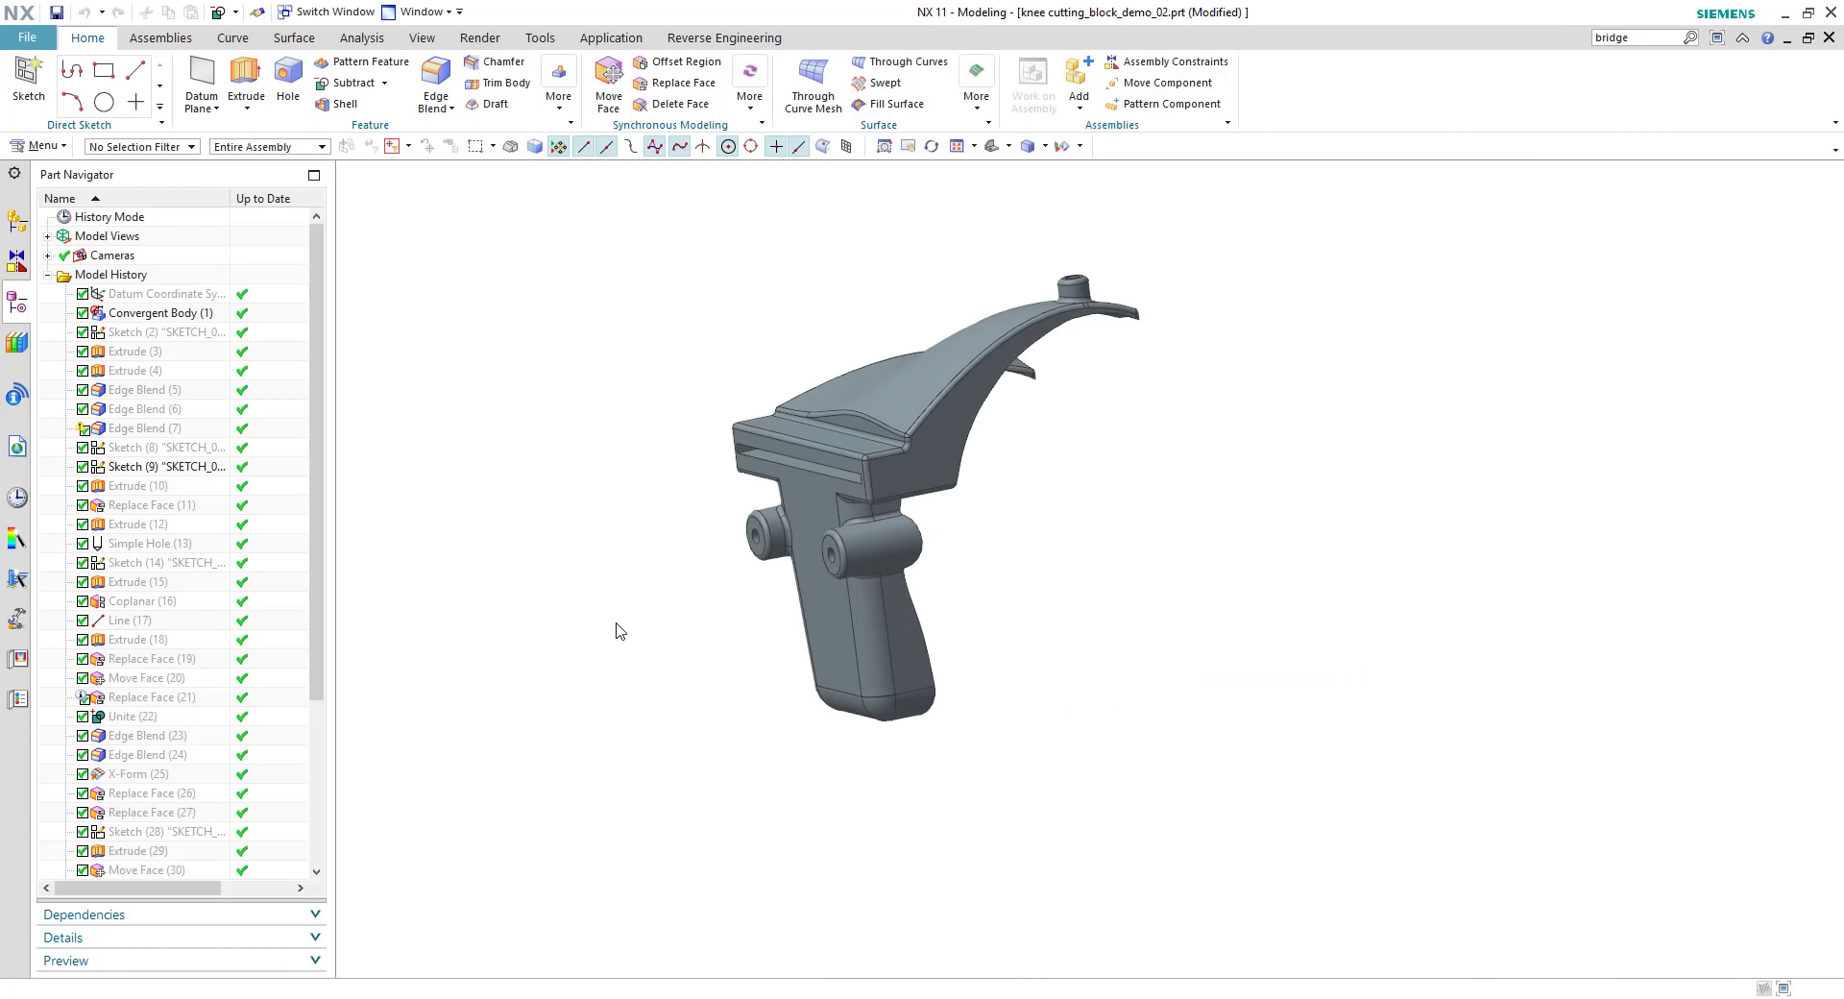
Step: Switch to the PSM_SiemensKey_Features part and show the hidden Extrude (6) body on the key head
{"action": "key", "text": "ctrl+Tab"}
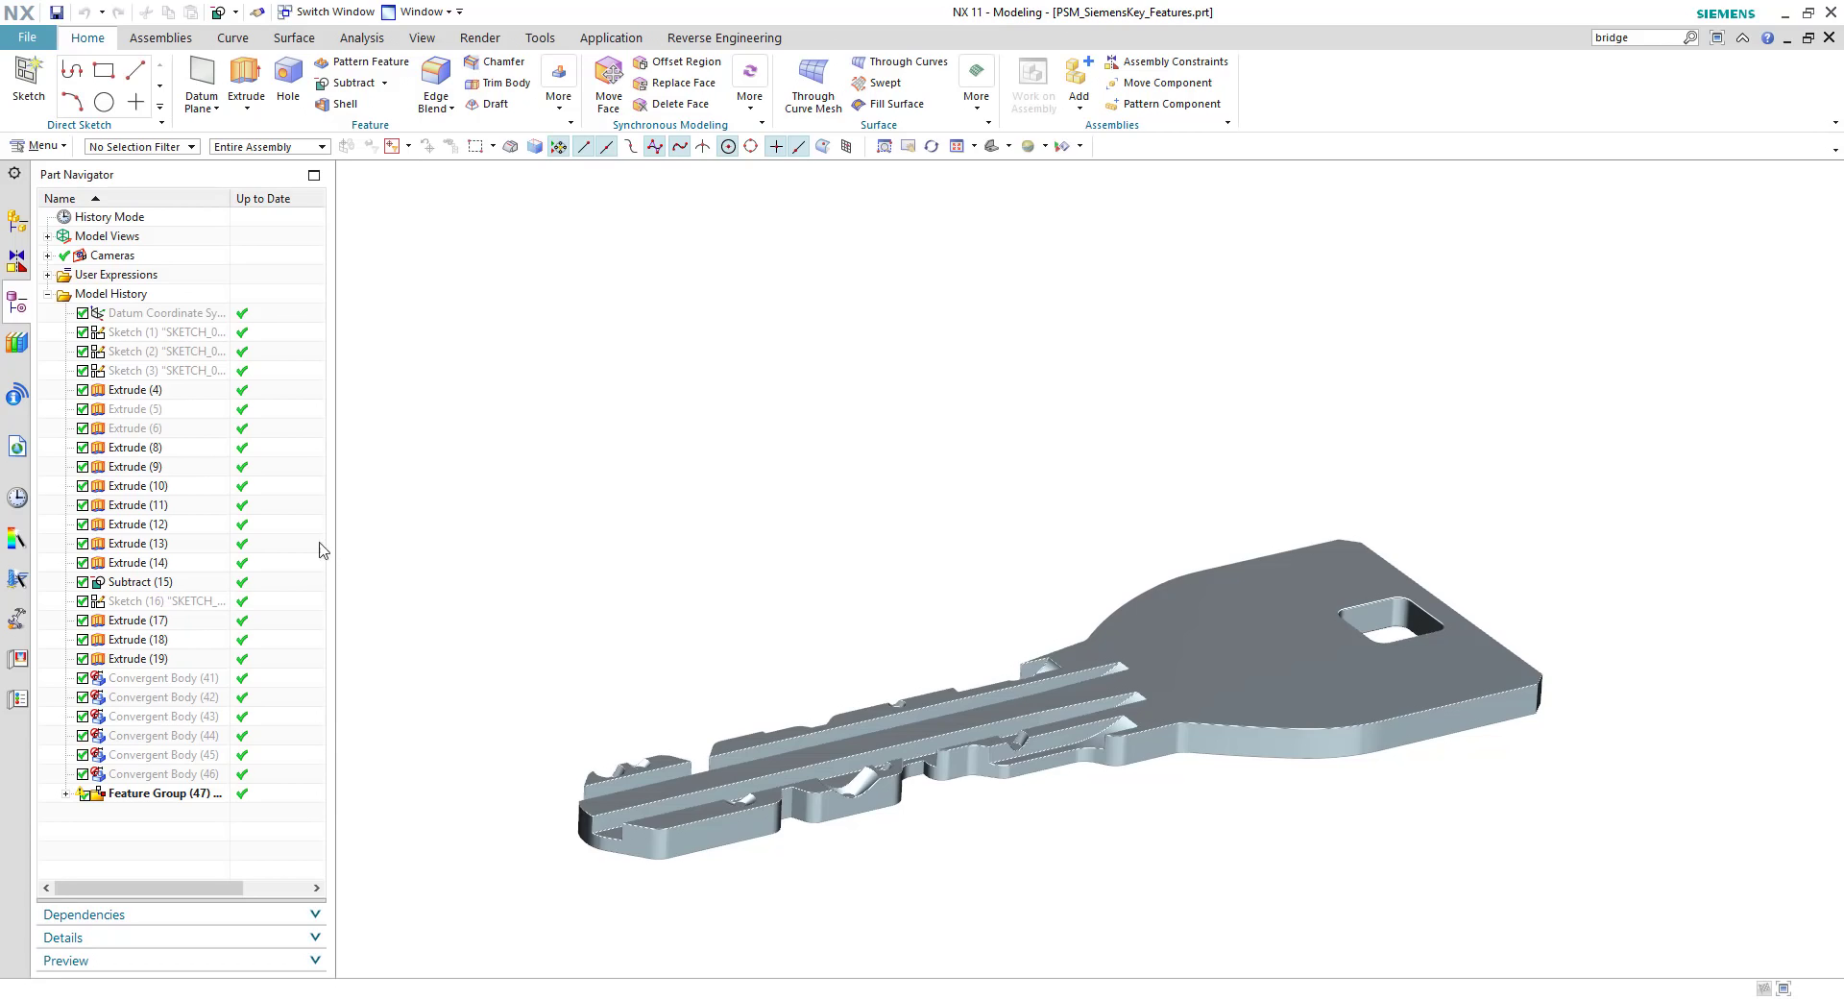
{"action": "right_click", "coordinate": [173, 432]}
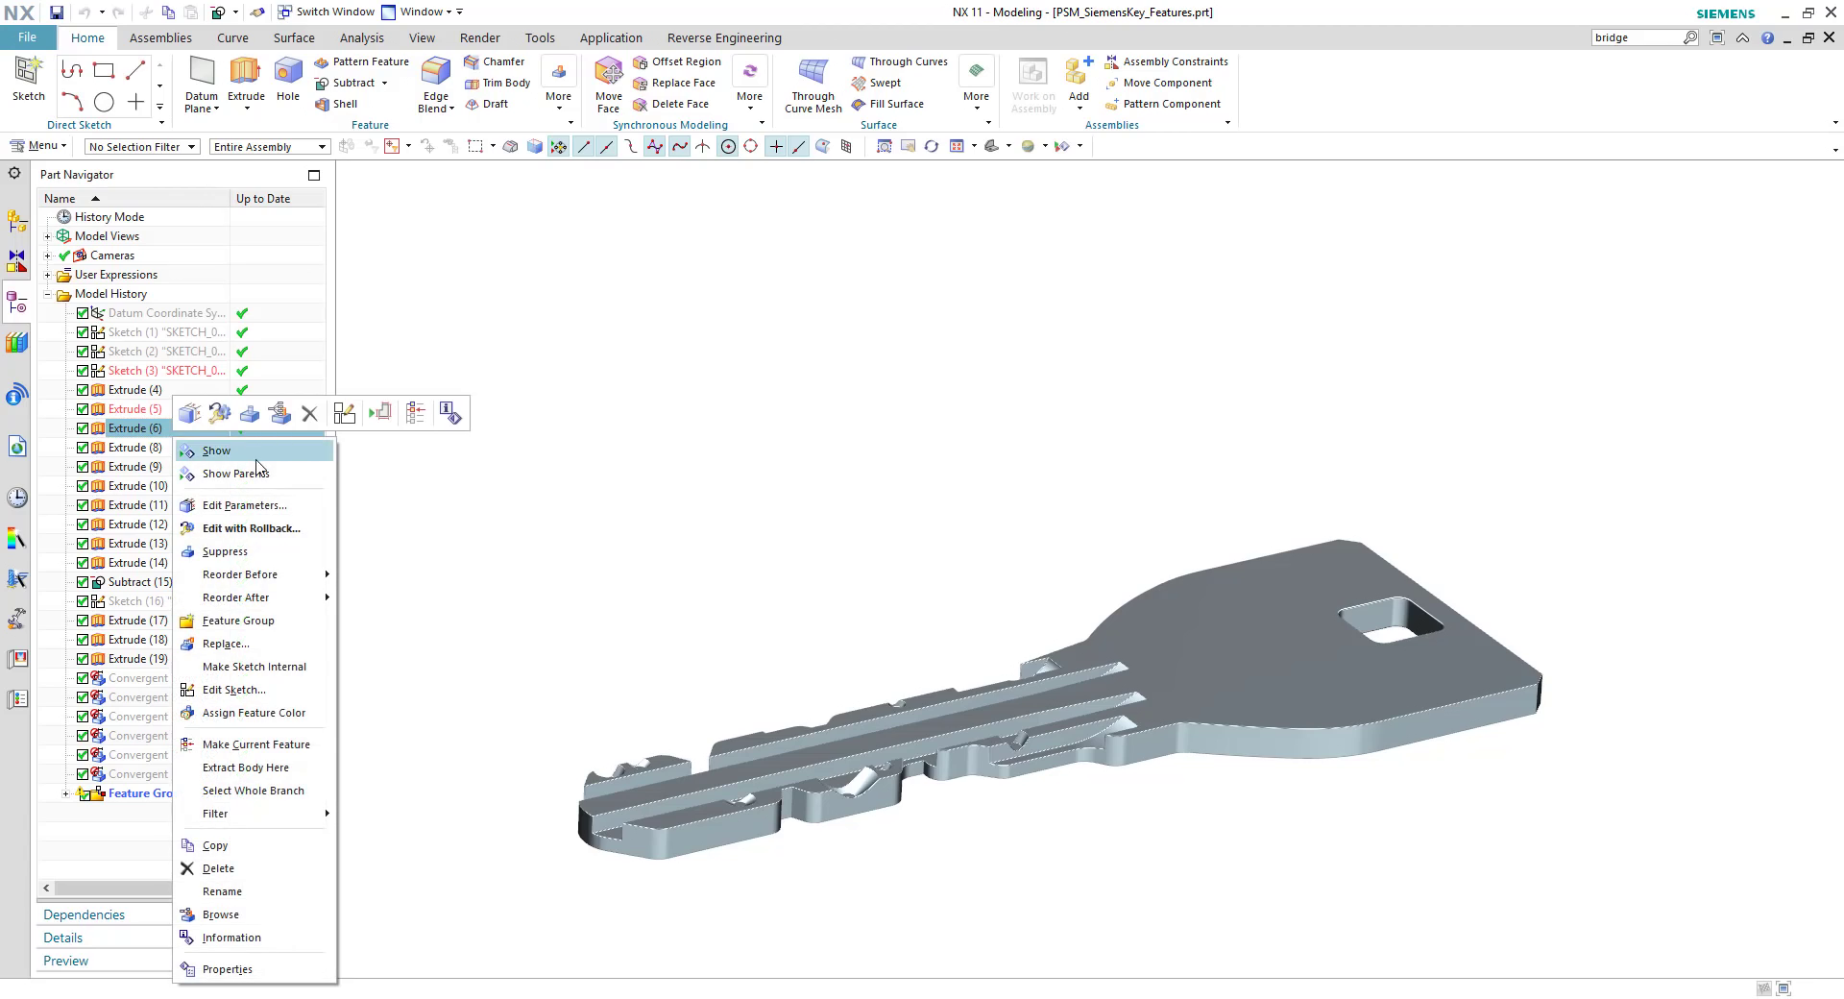
{"action": "left_click", "coordinate": [219, 450]}
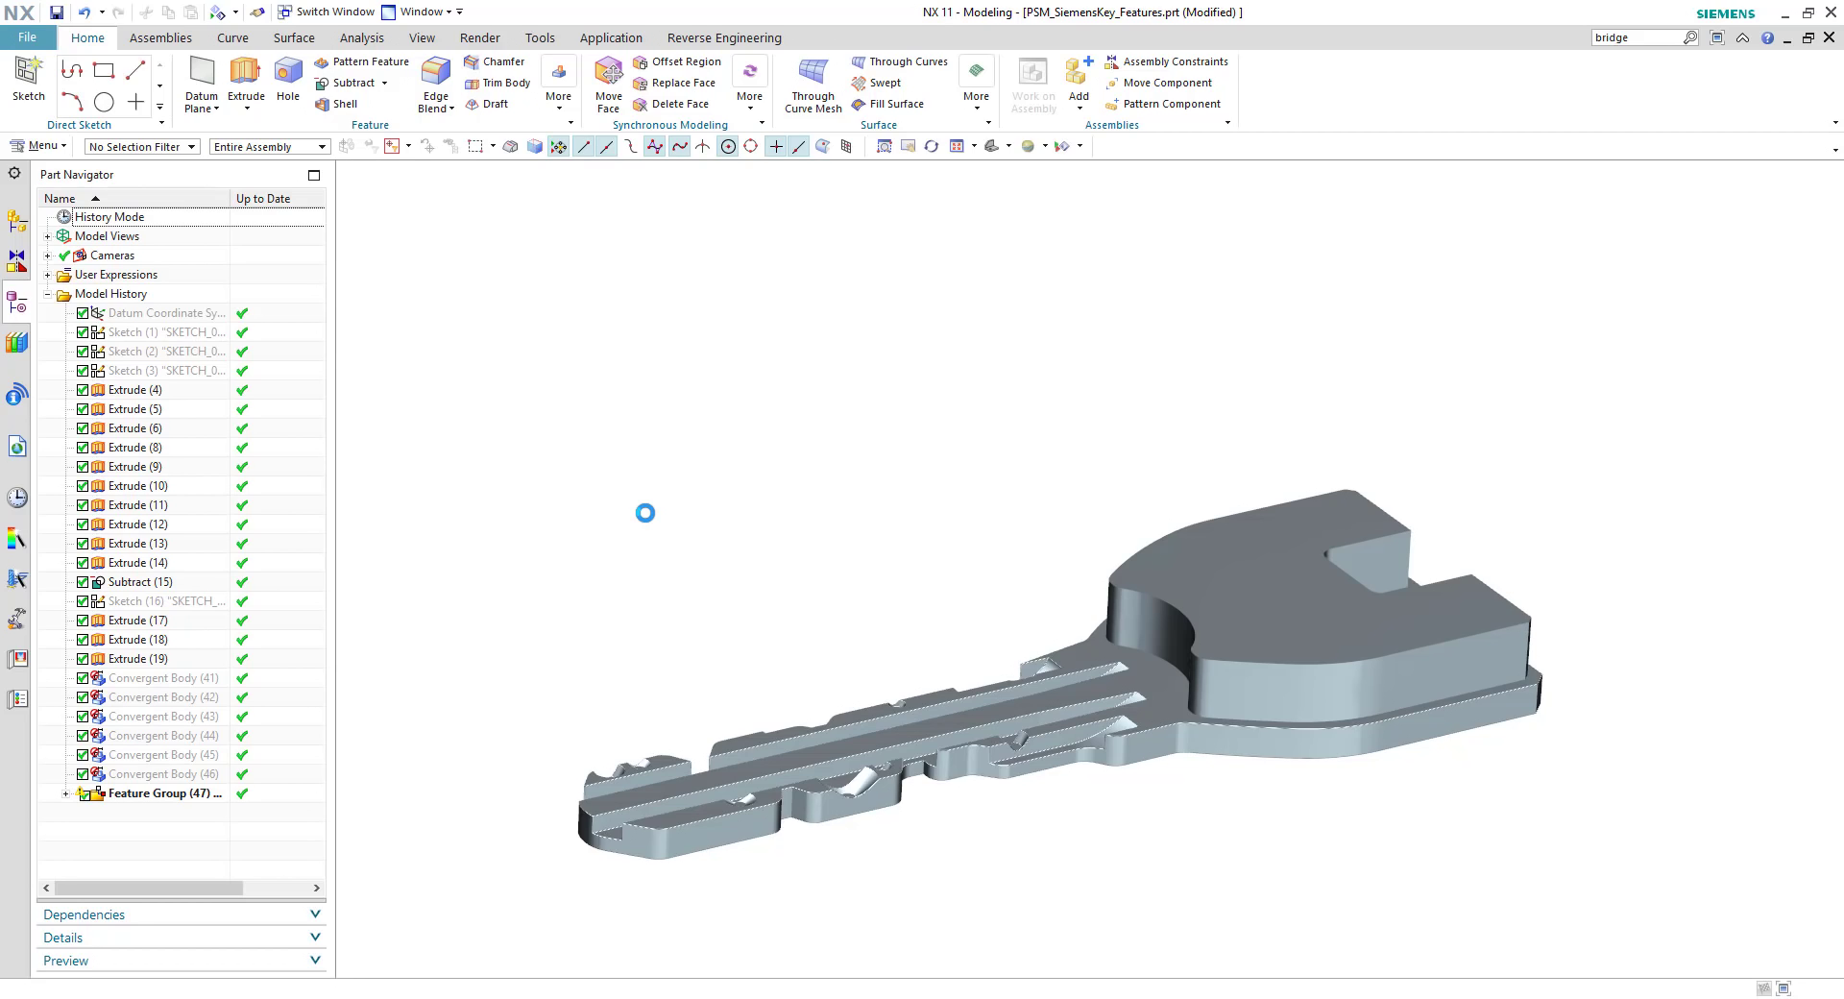
Step: Subtract the raised extruded body from the key to recess the key head
{"action": "left_click", "coordinate": [351, 82]}
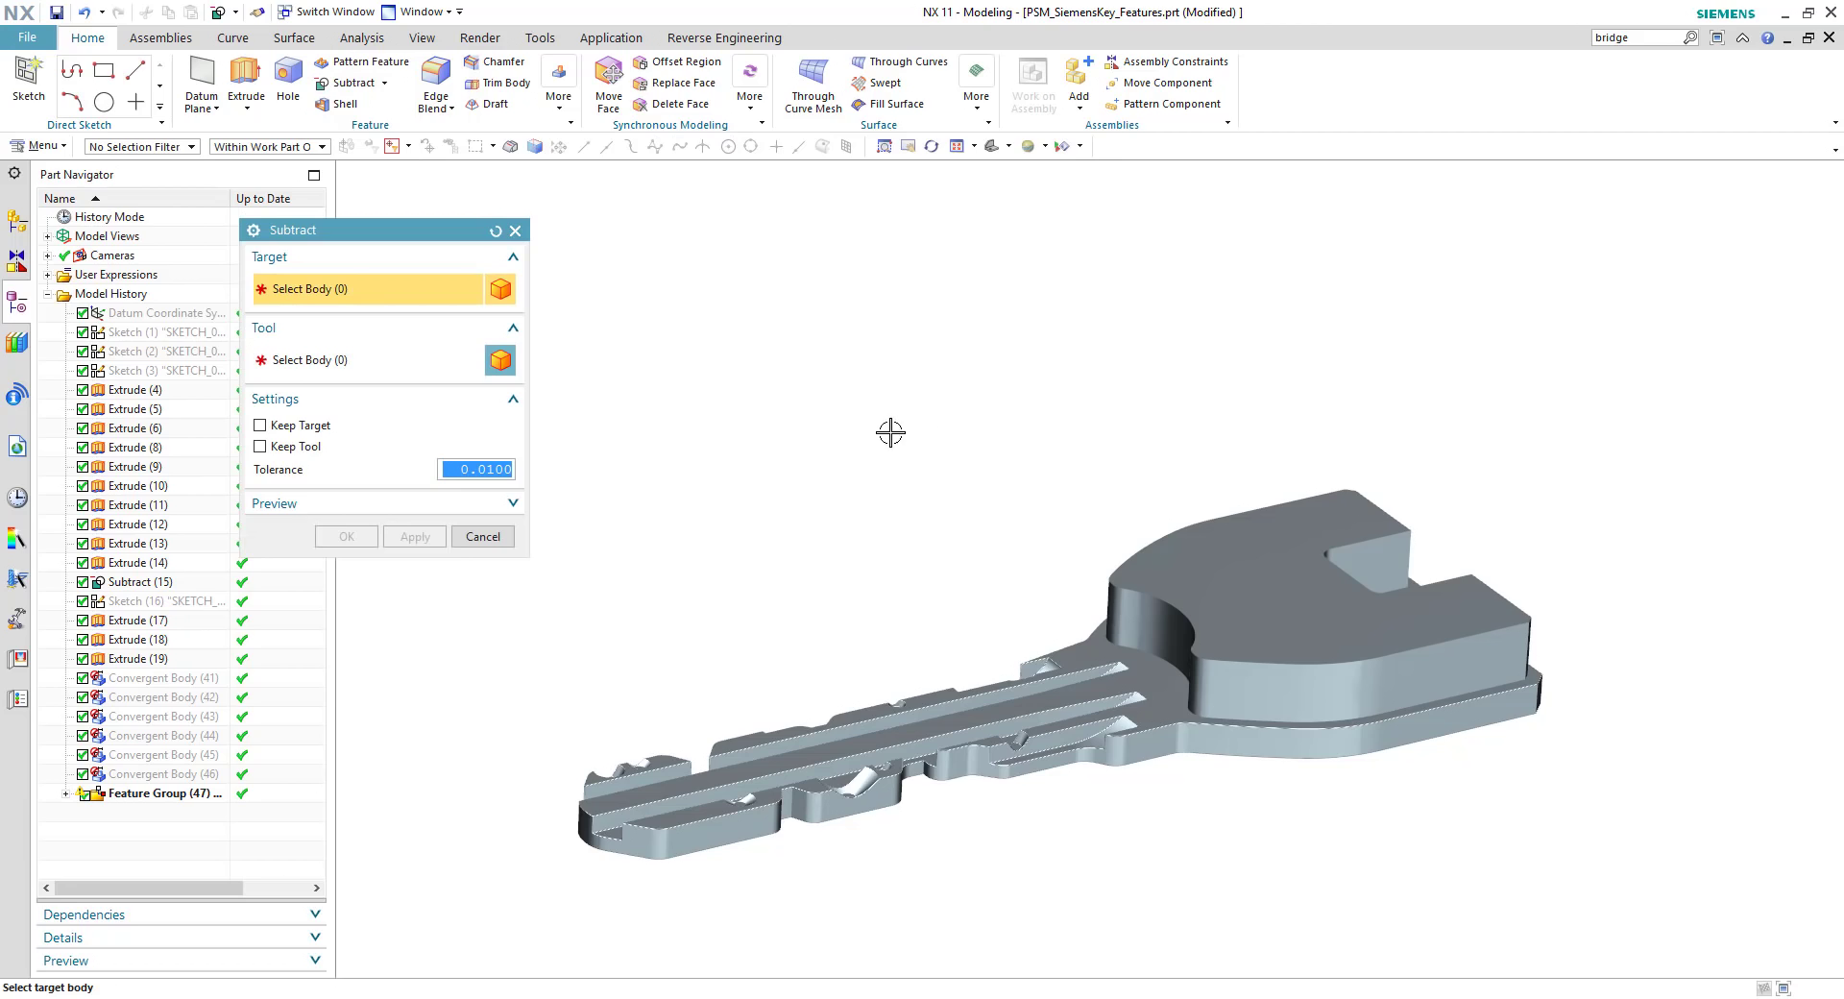
{"action": "left_click", "coordinate": [974, 708]}
{"action": "left_click", "coordinate": [1278, 590]}
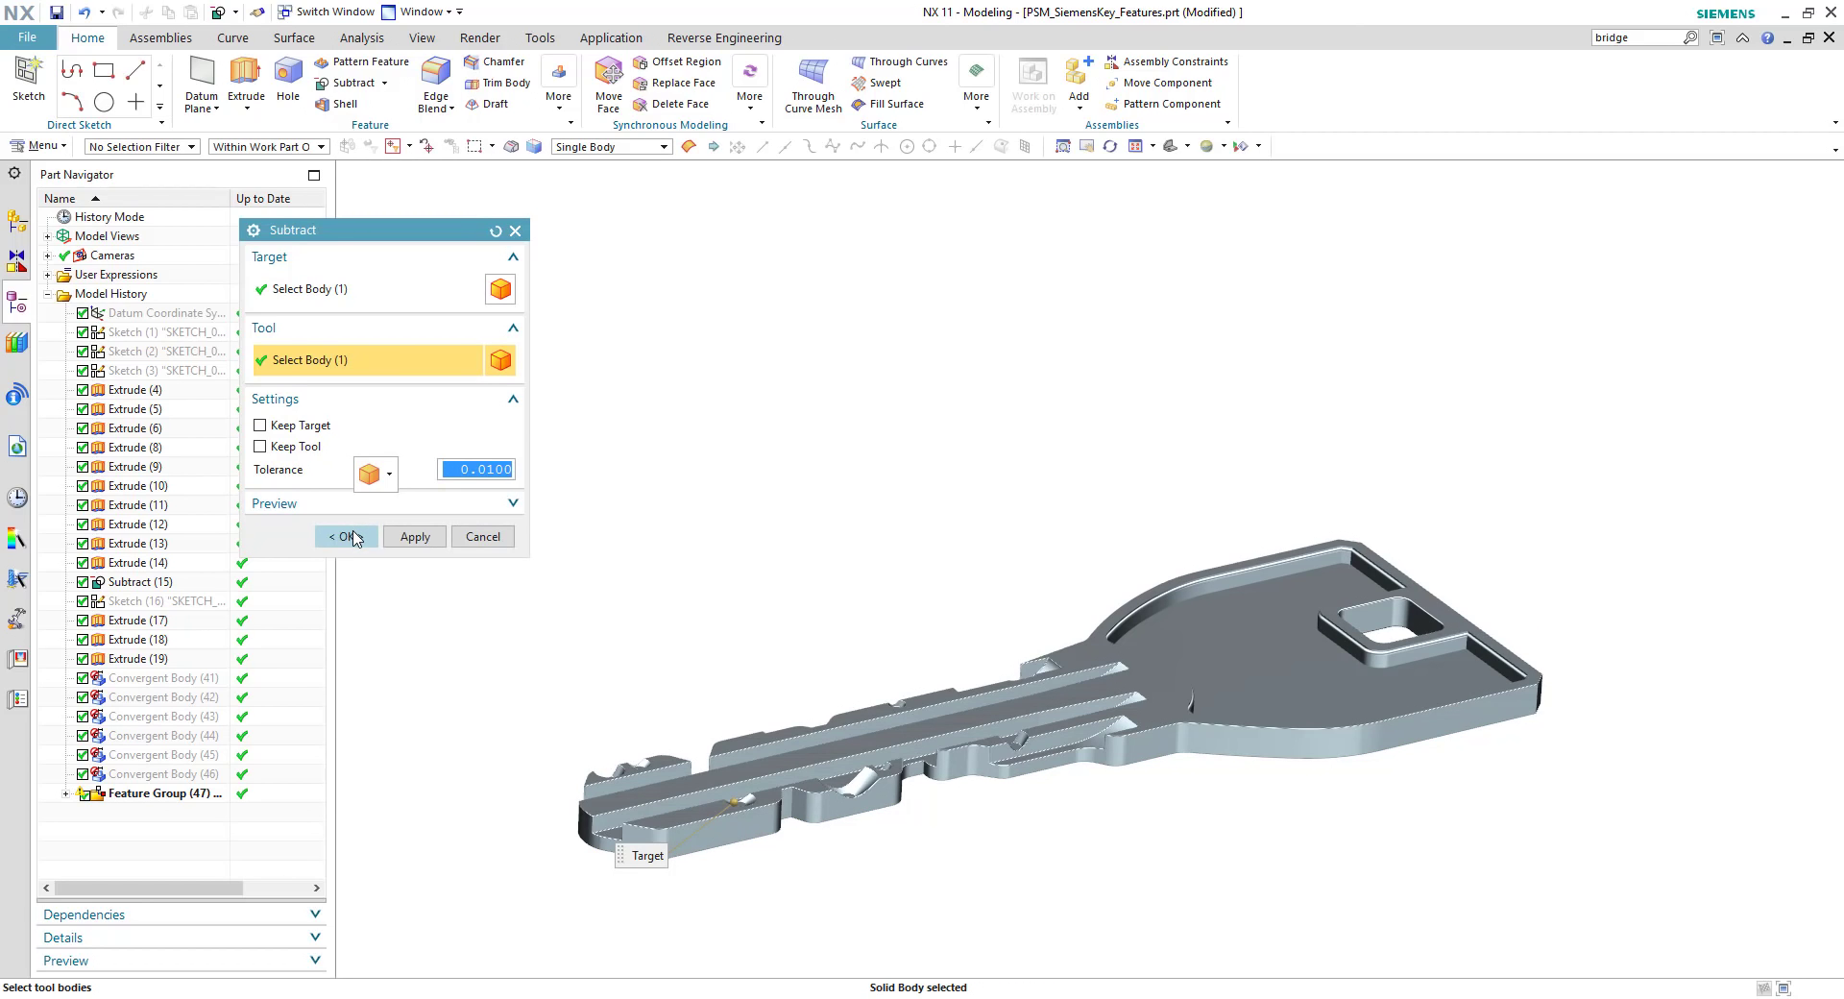
{"action": "left_click", "coordinate": [351, 536]}
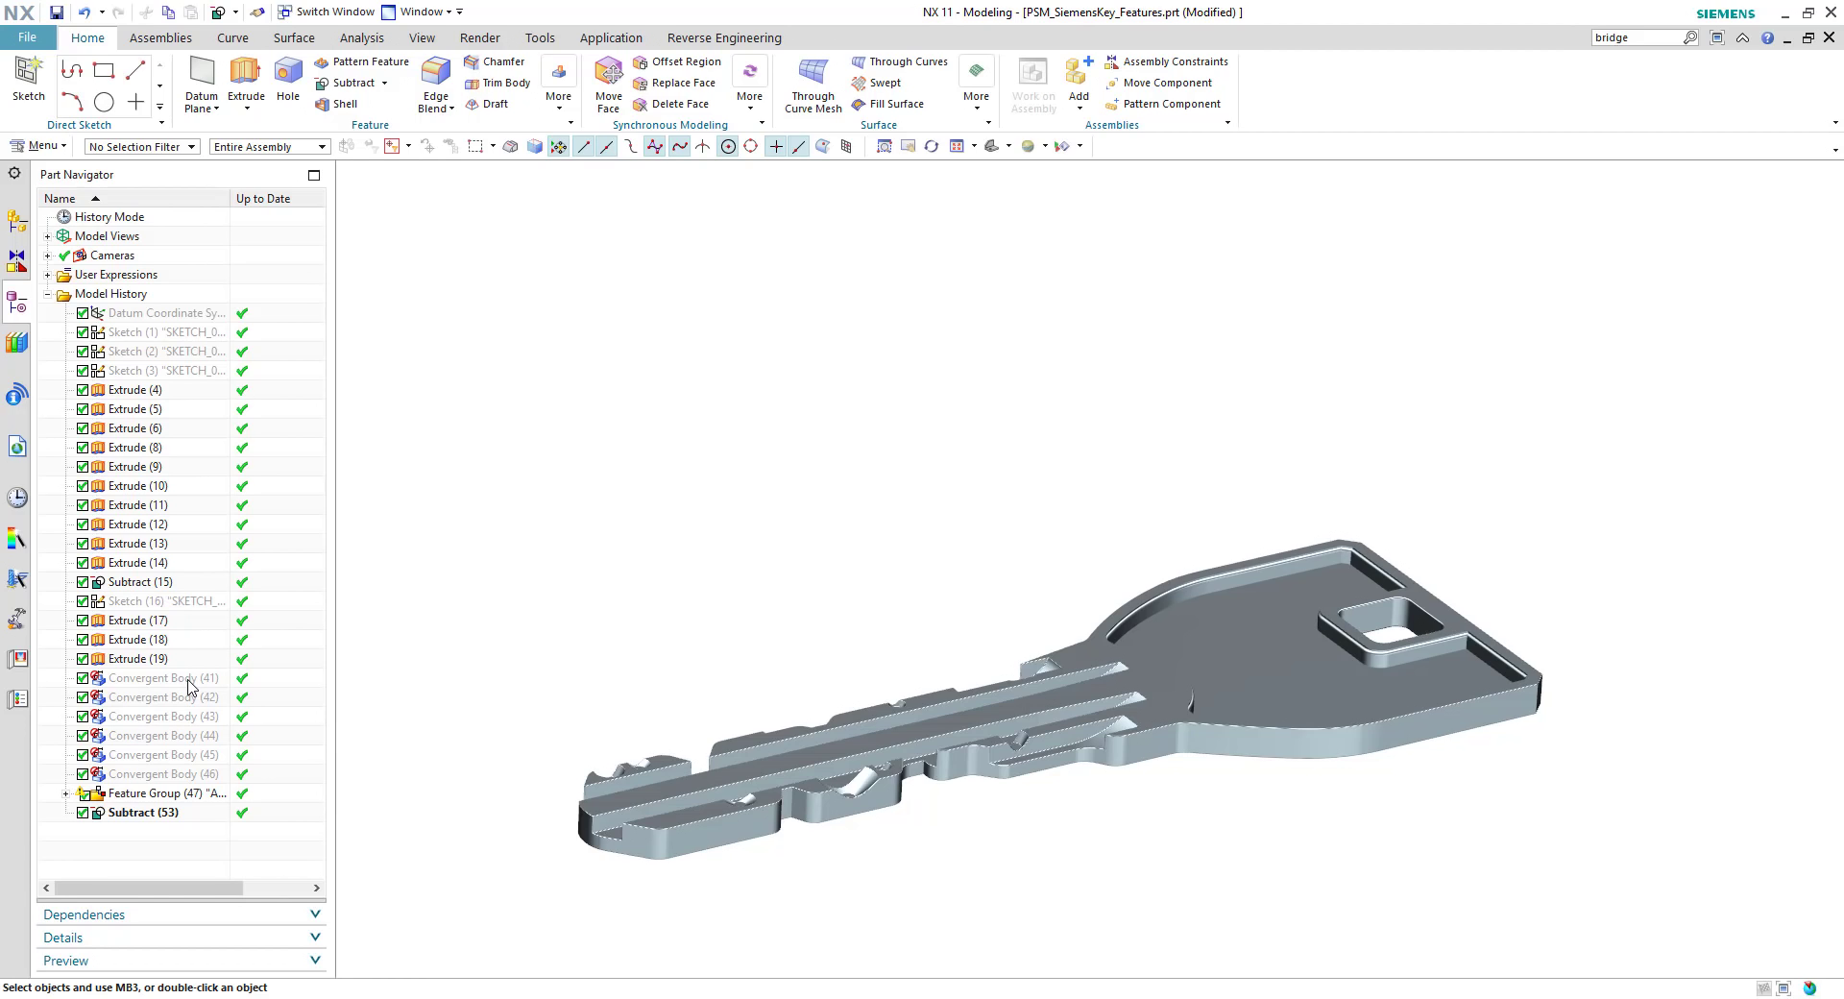
Step: Show the hidden Convergent Body (41) with the ribbed SIEMENS texture in the key head
{"action": "right_click", "coordinate": [189, 686]}
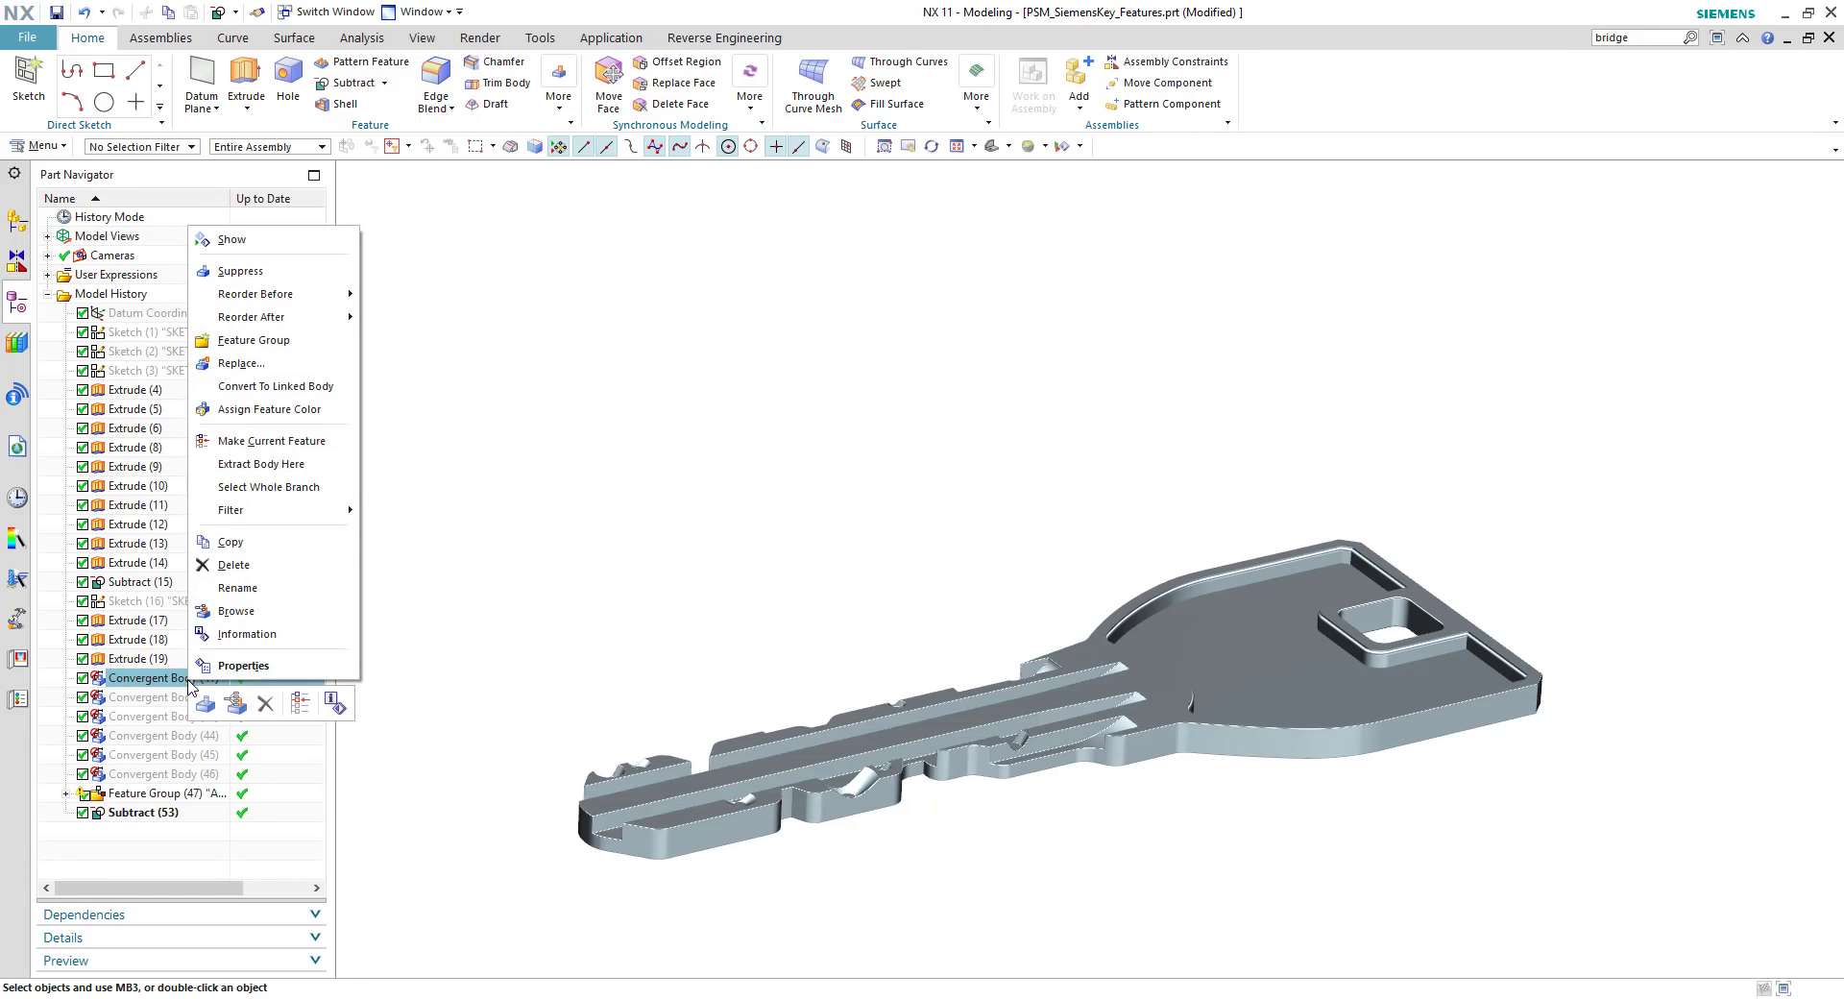
{"action": "left_click", "coordinate": [246, 244]}
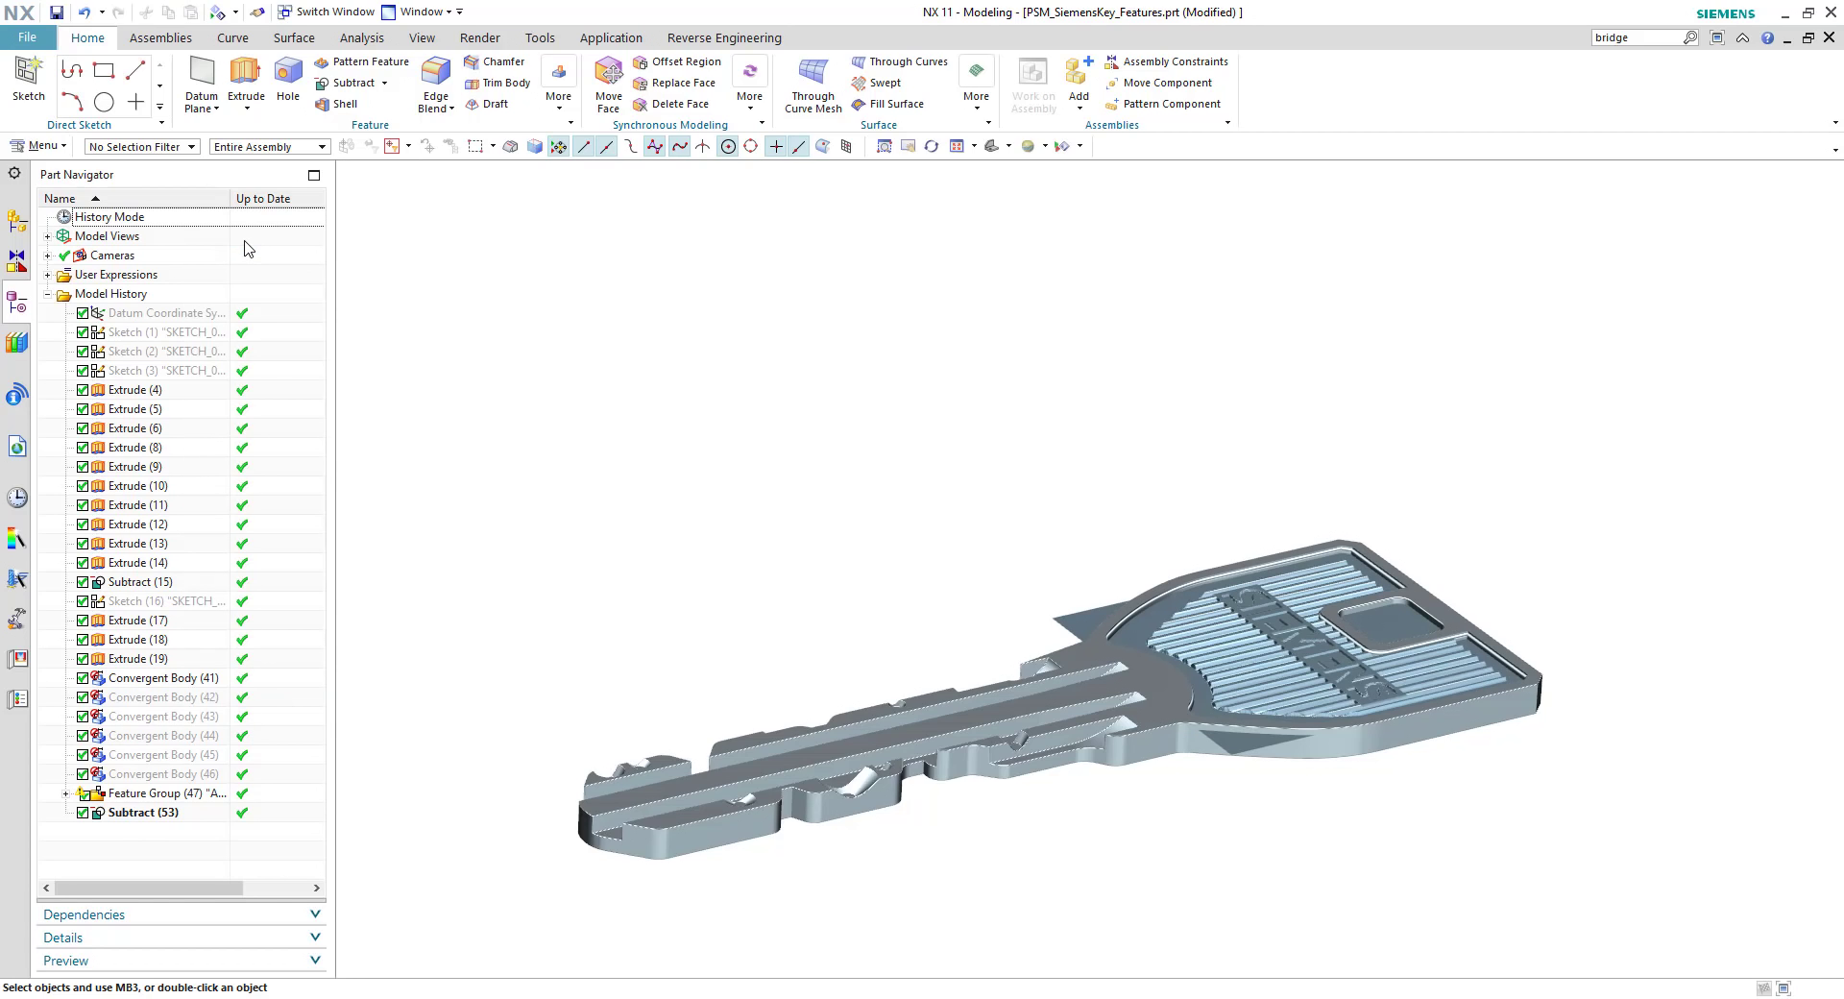
{"action": "middle_click_drag", "start_coordinate": [1020, 543], "coordinate": [1029, 533]}
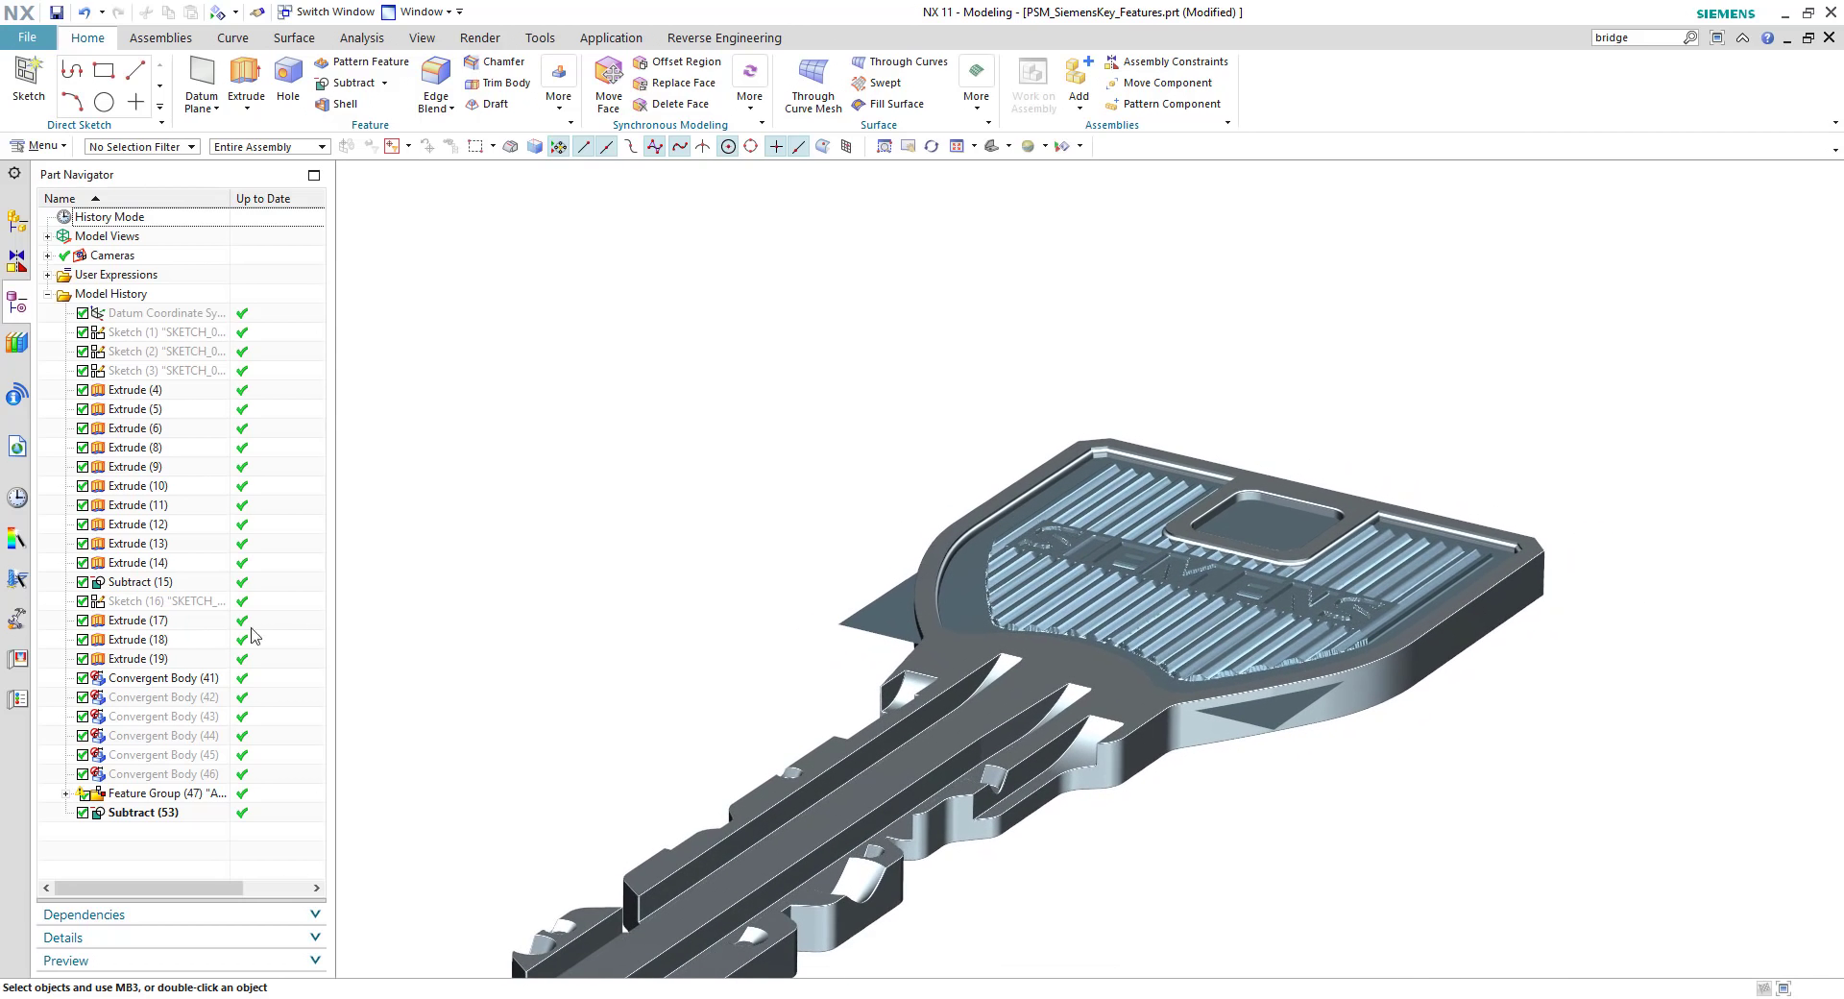
Step: Hide the key body to examine the textured convergent body on its own, and show the key body again
{"action": "right_click", "coordinate": [144, 660]}
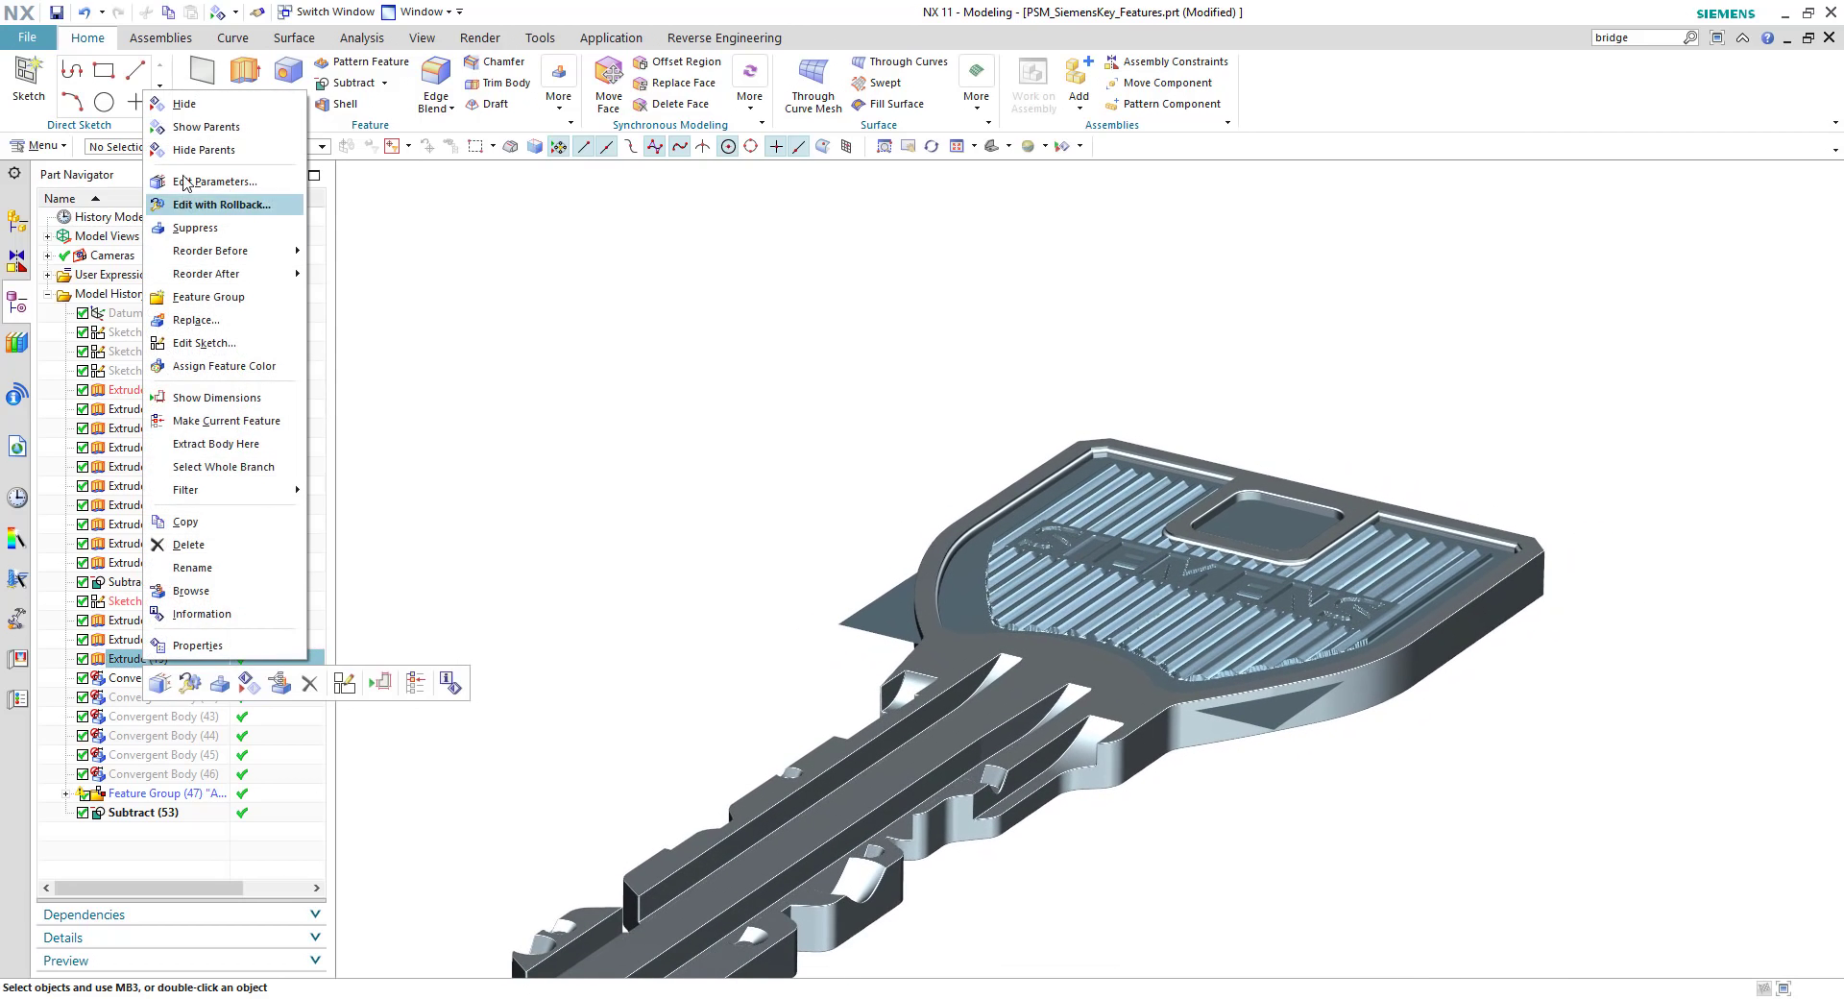
{"action": "left_click", "coordinate": [204, 125]}
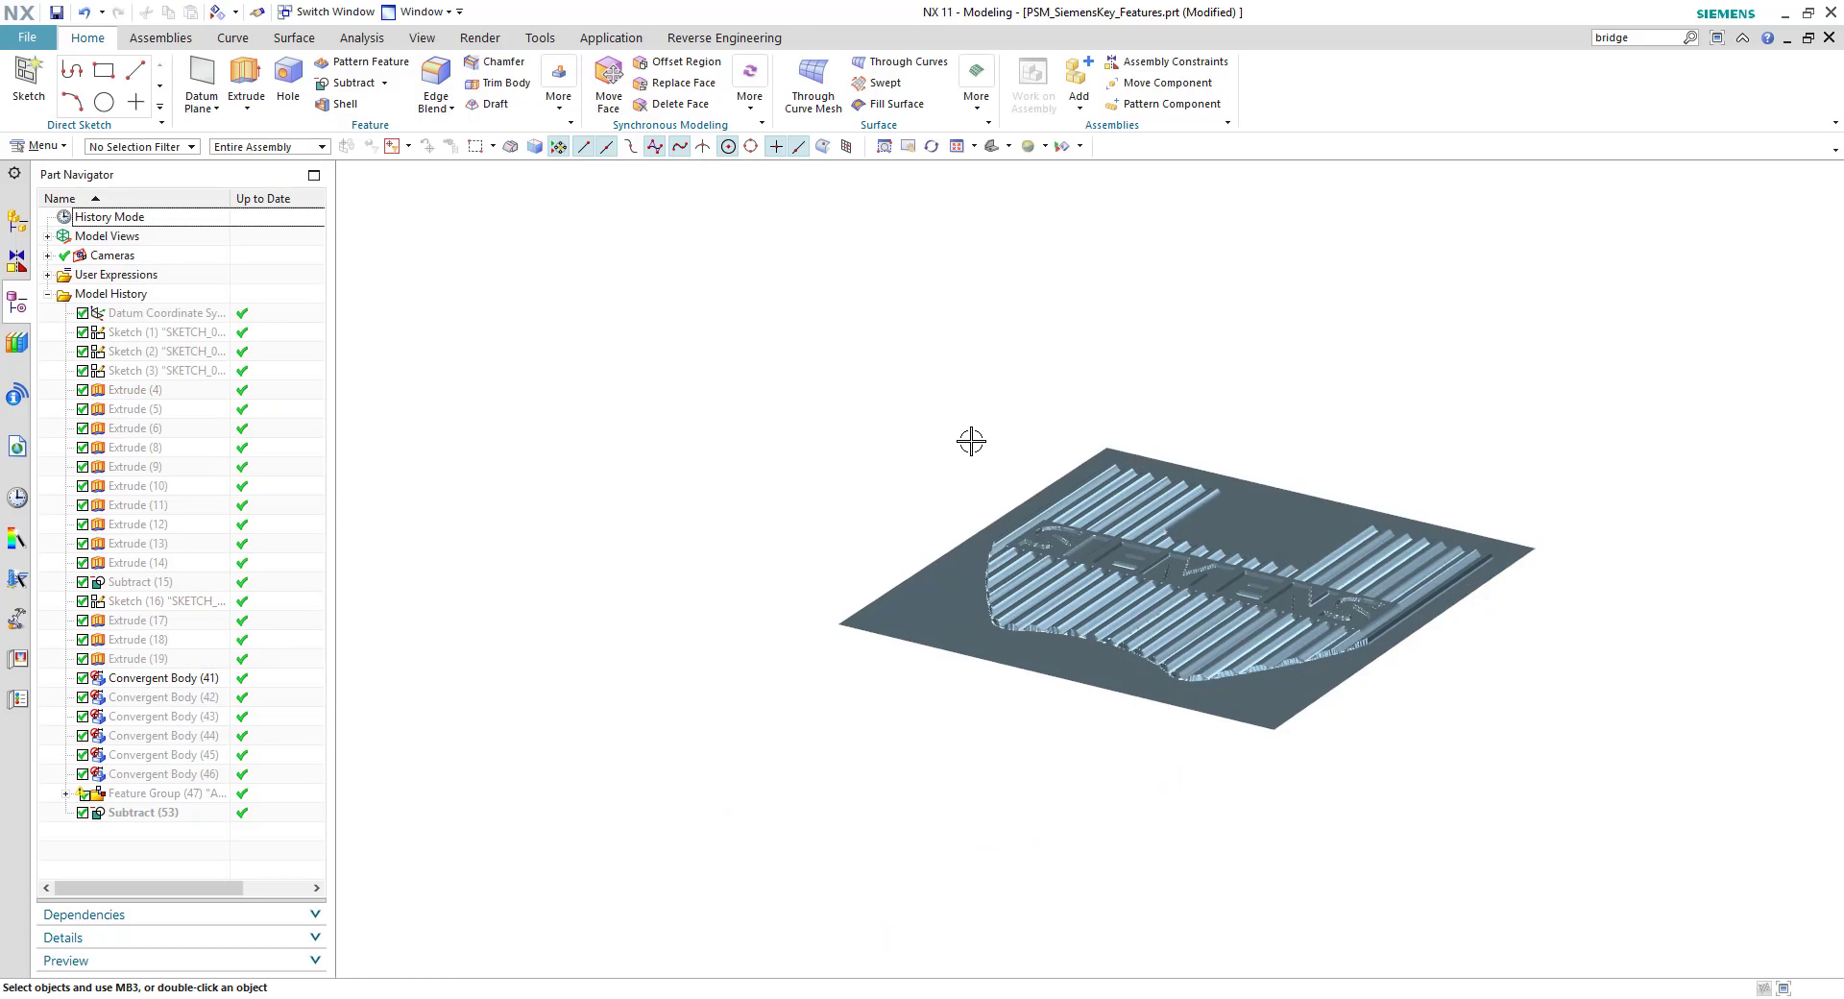
{"action": "middle_click_drag", "start_coordinate": [979, 443], "coordinate": [979, 443]}
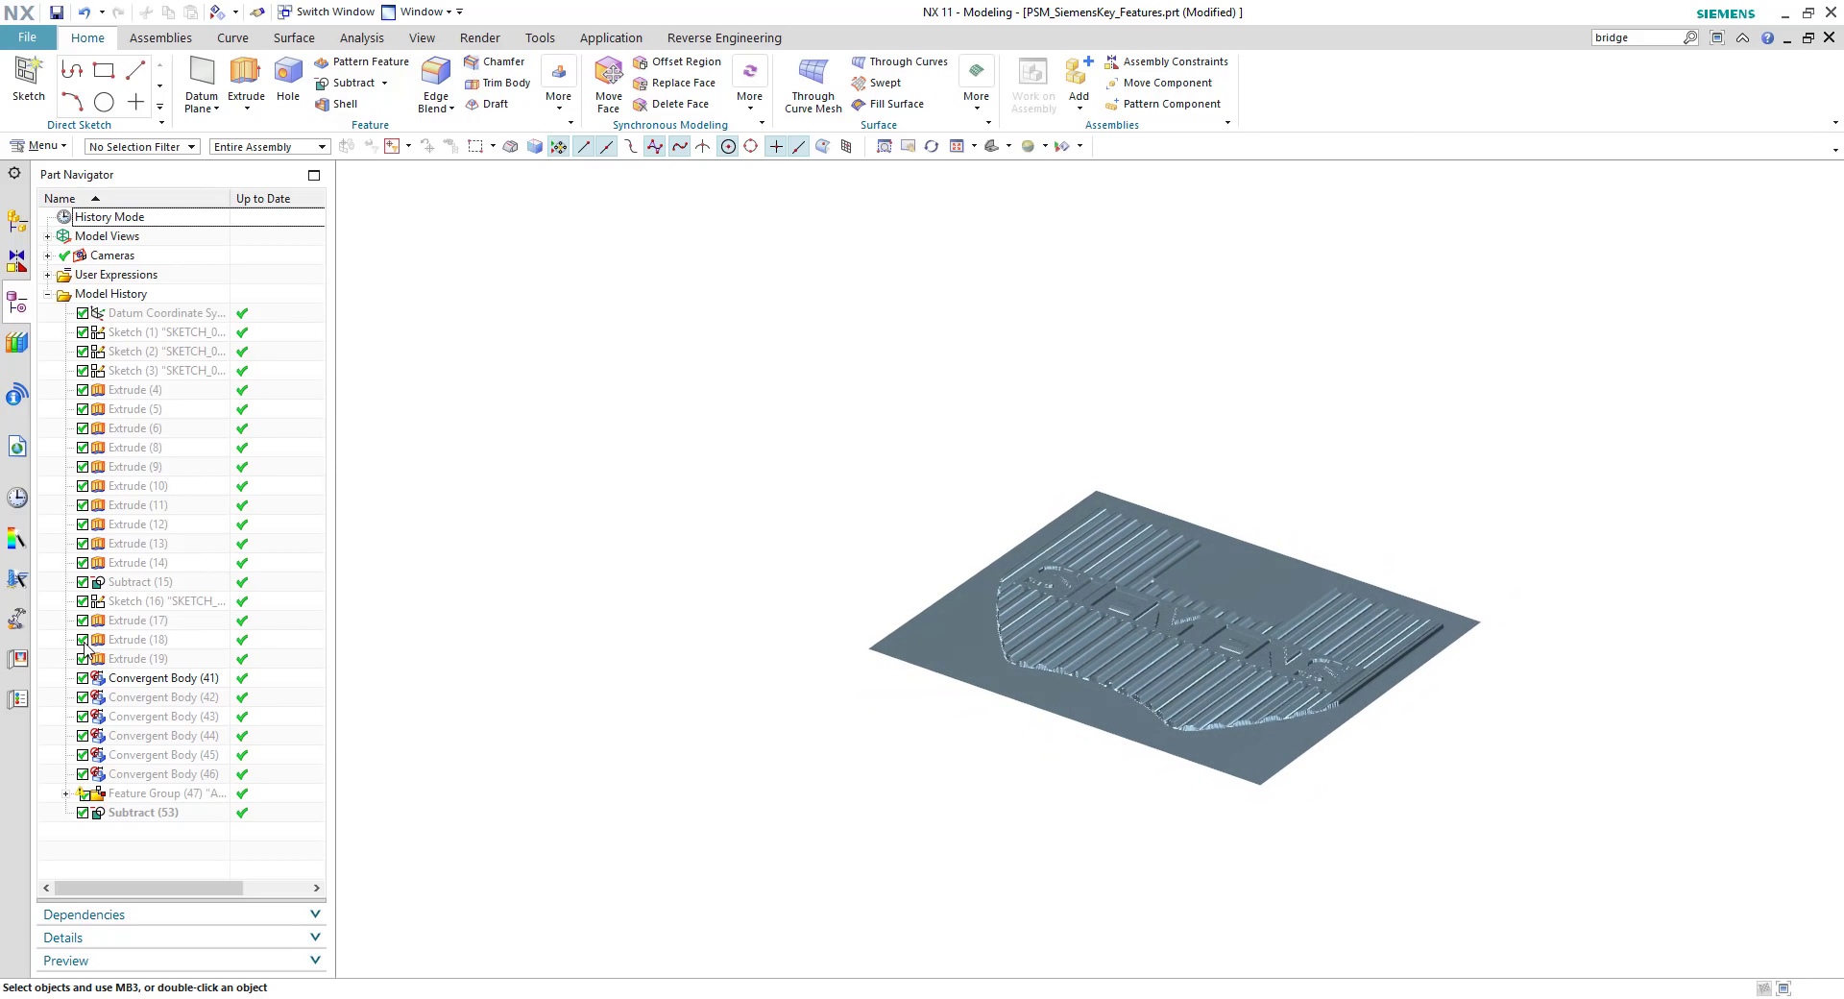
{"action": "right_click", "coordinate": [181, 660]}
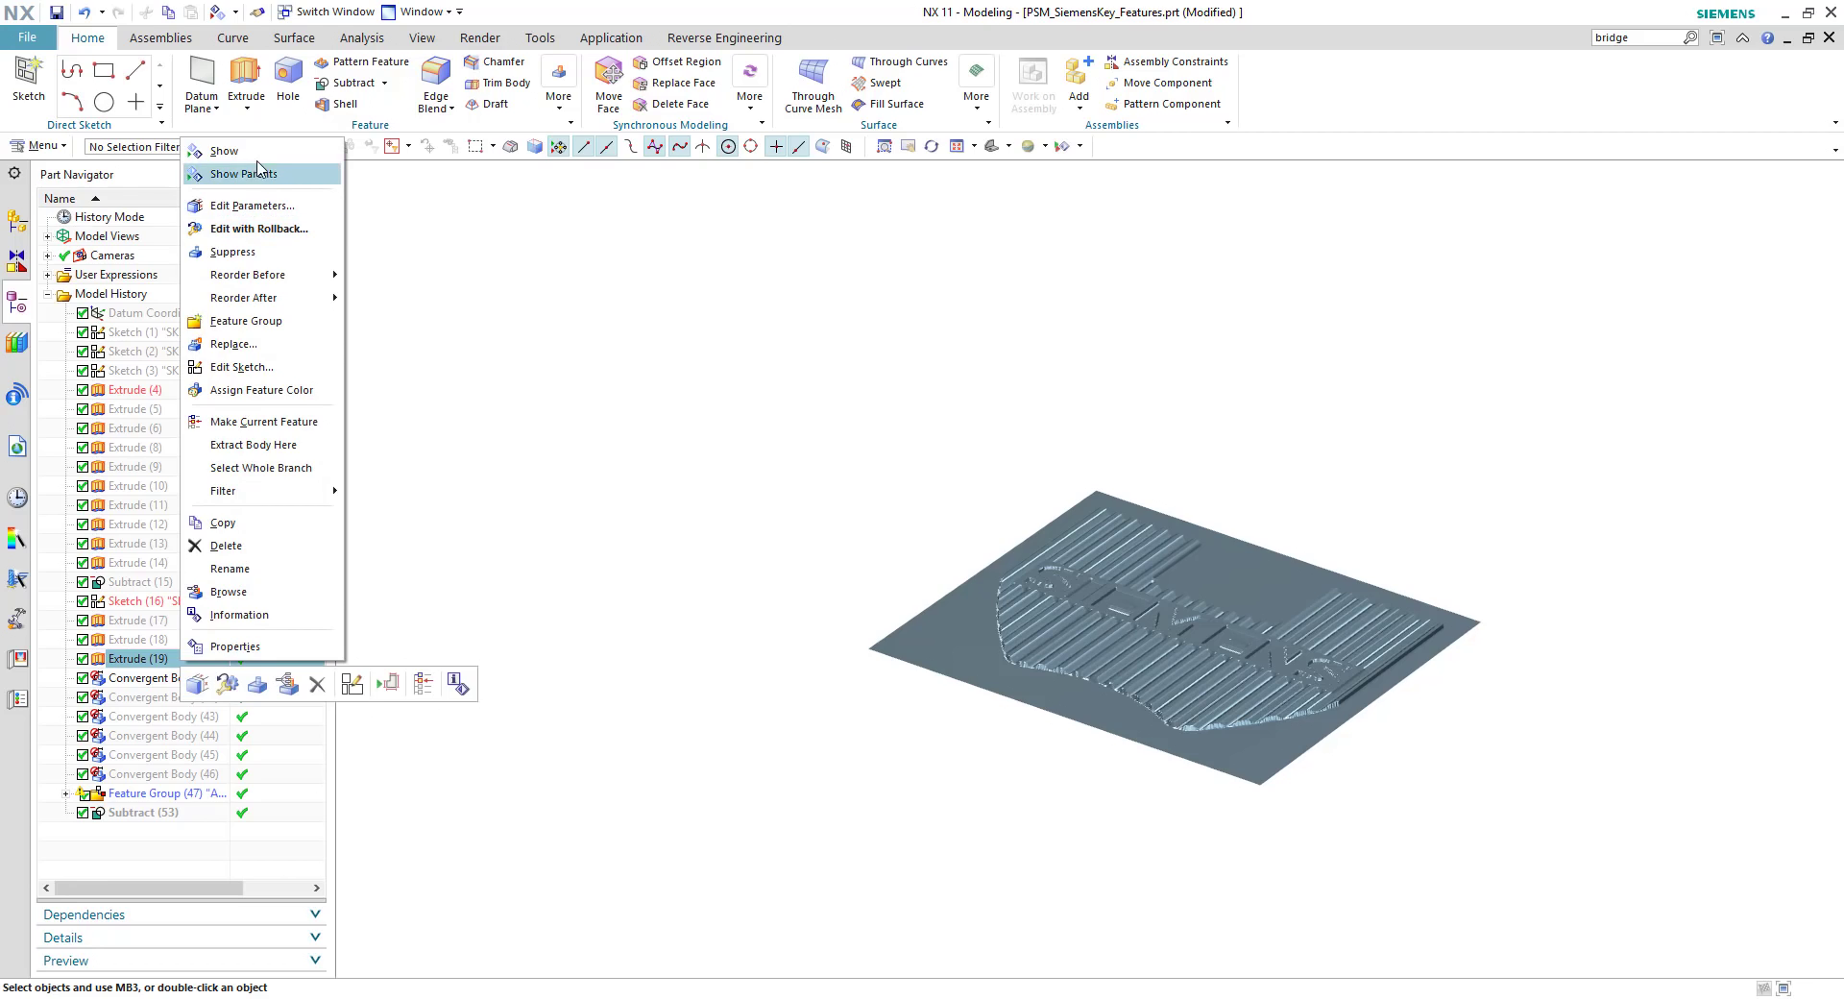
{"action": "left_click", "coordinate": [227, 151]}
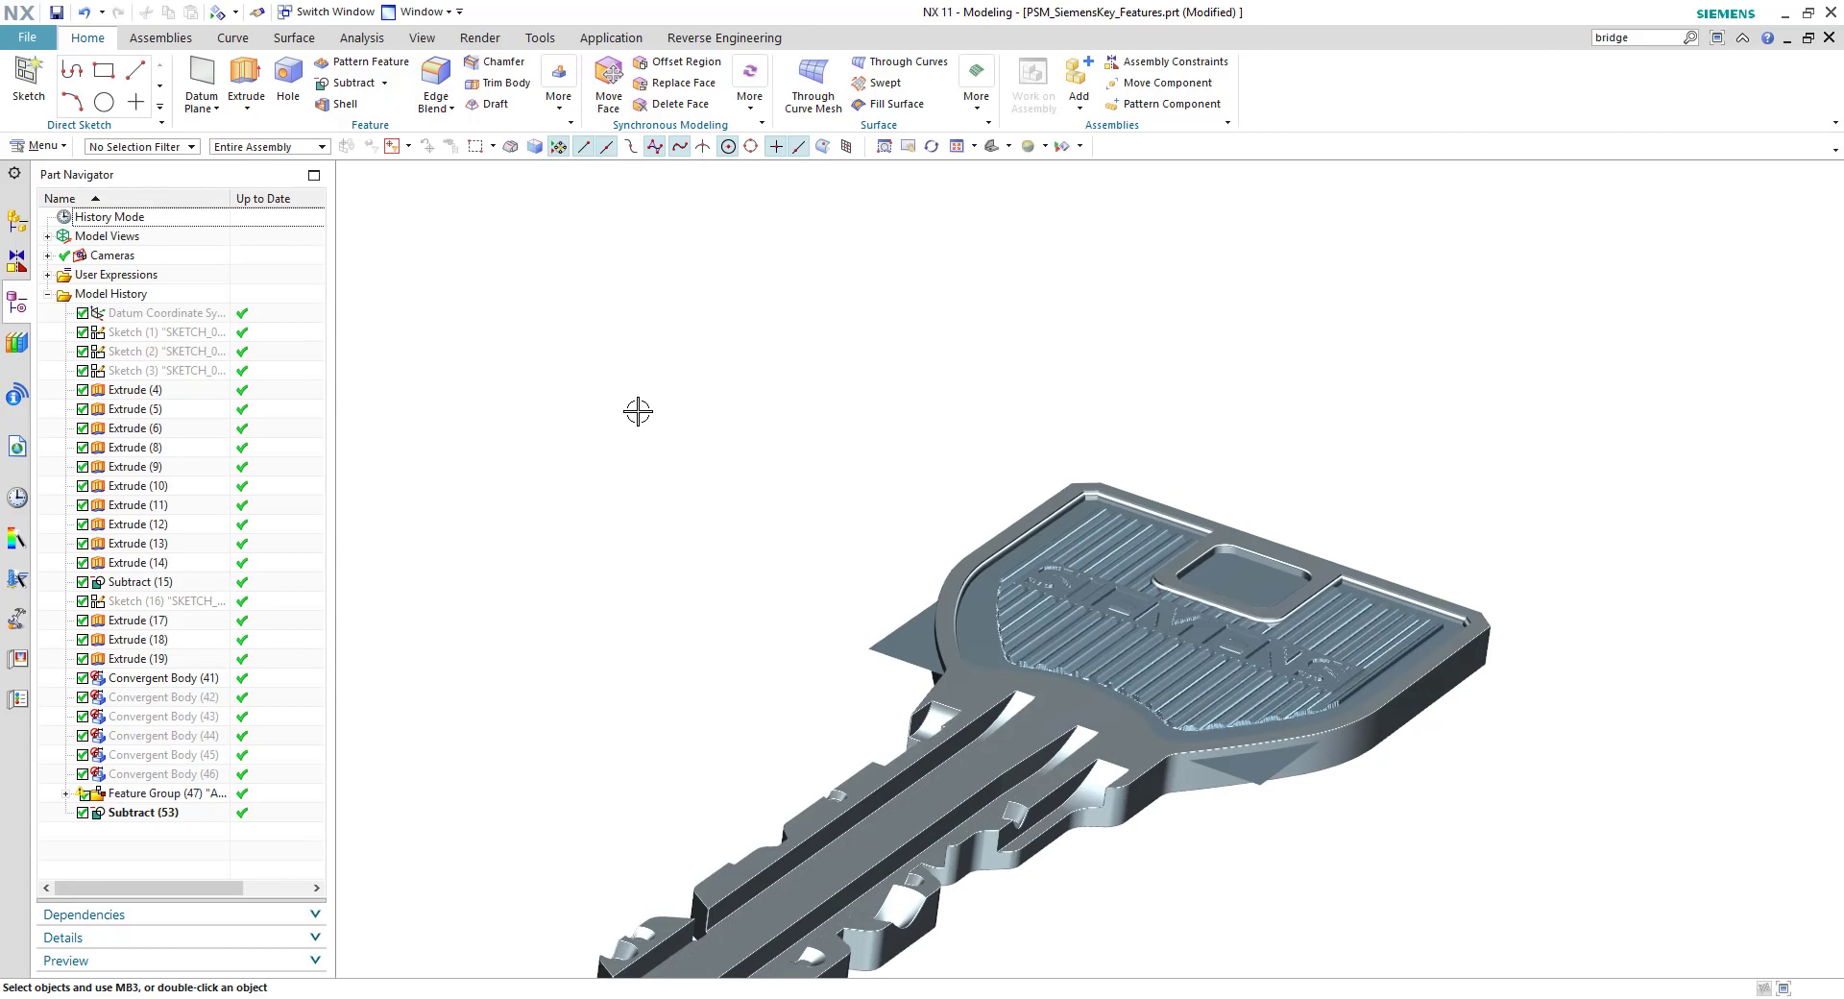
Step: Hide Convergent Body (41) and set the whole key to a trimetric view
{"action": "left_click", "coordinate": [191, 682]}
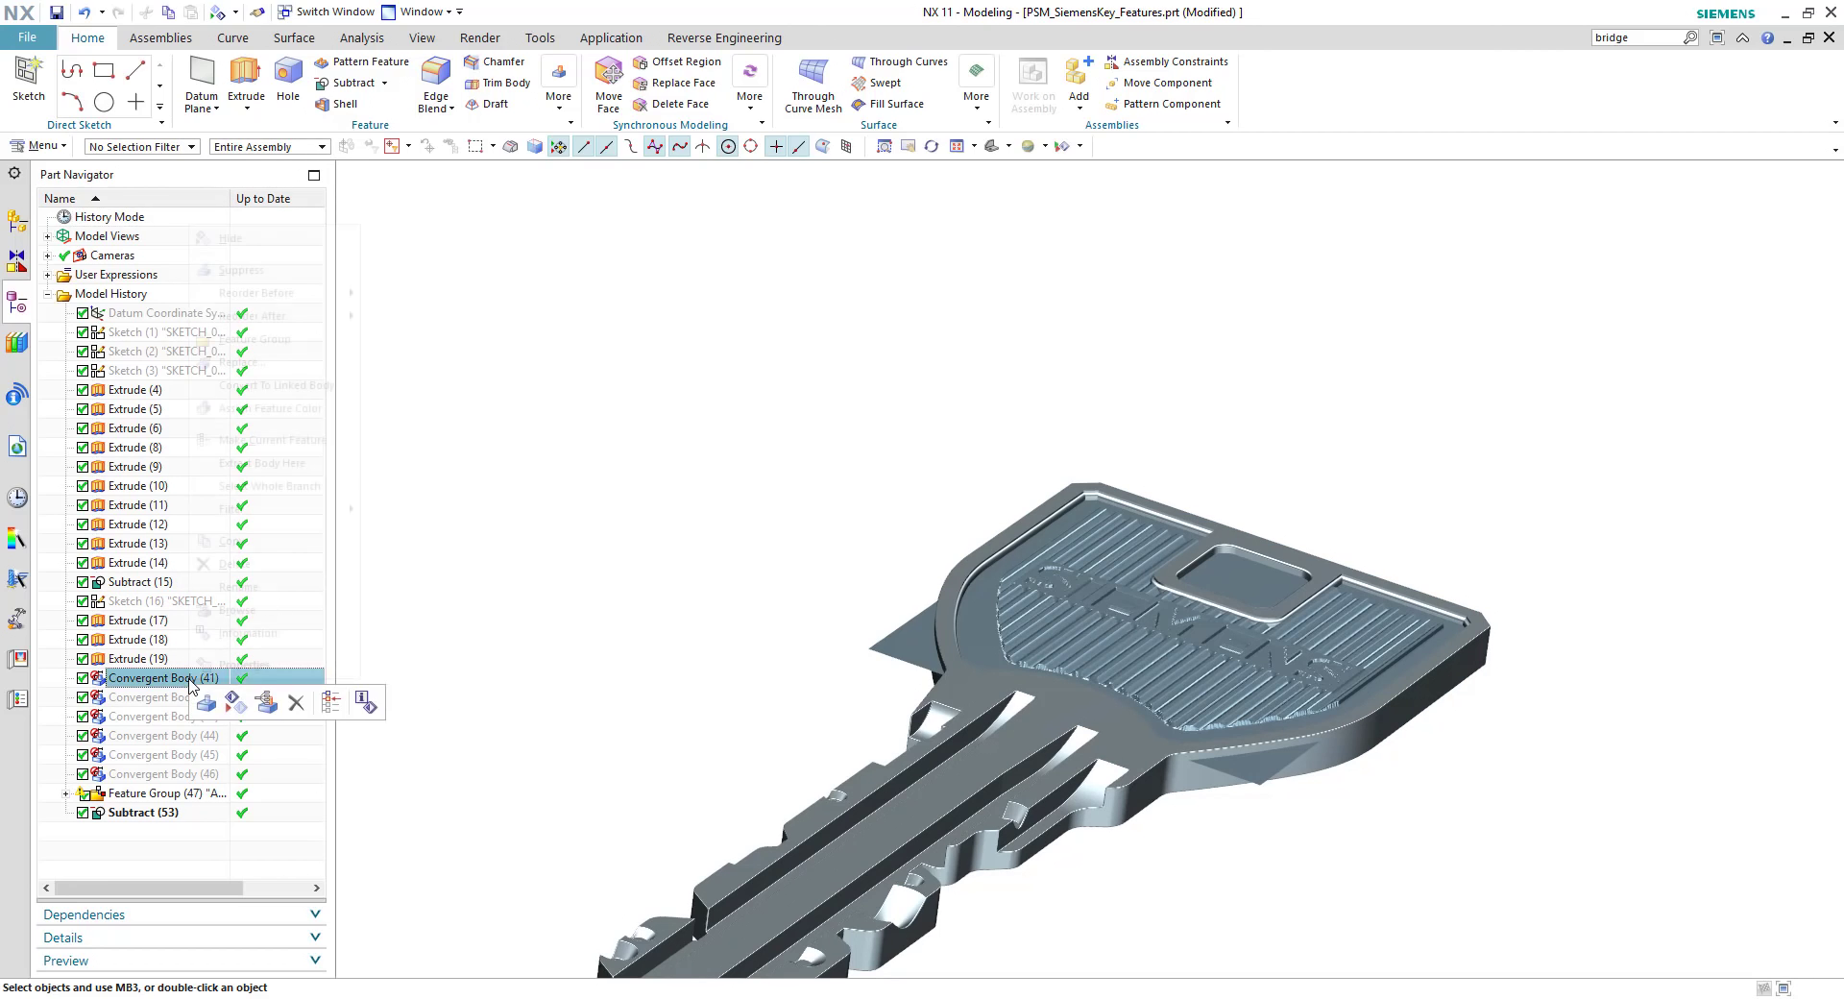
{"action": "right_click", "coordinate": [191, 682]}
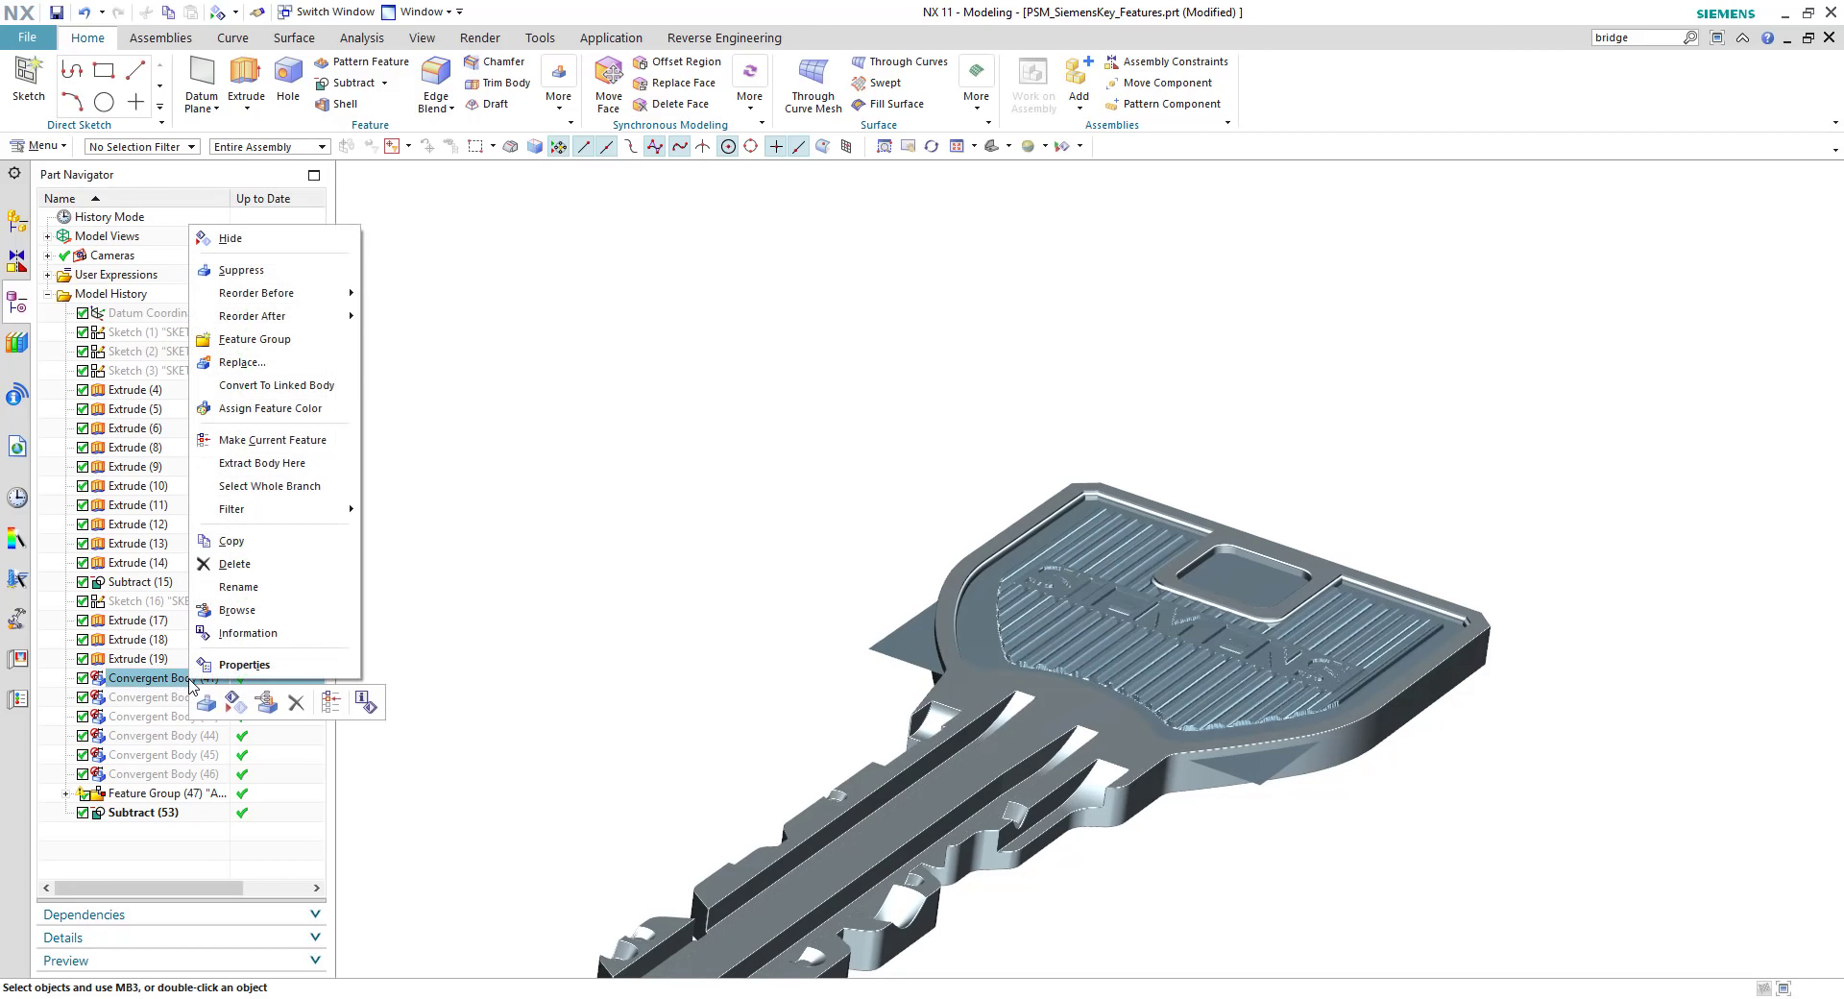
{"action": "left_click", "coordinate": [284, 243]}
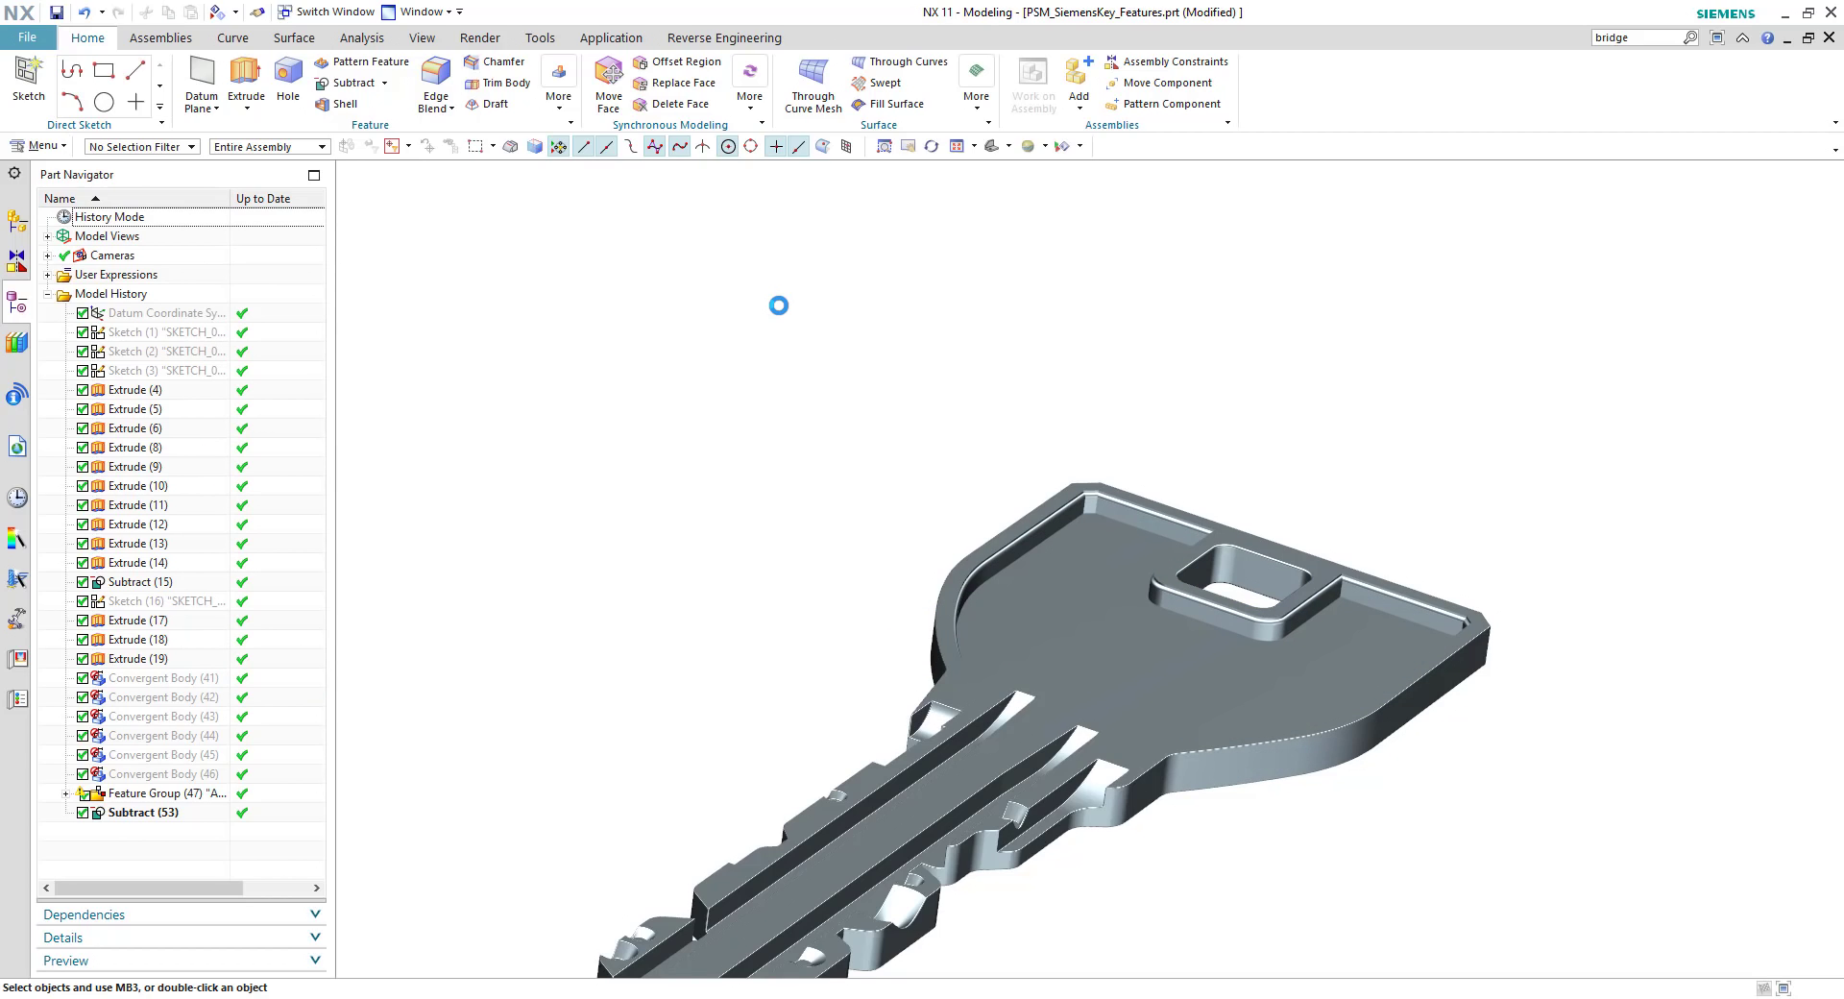
{"action": "key", "text": "Home"}
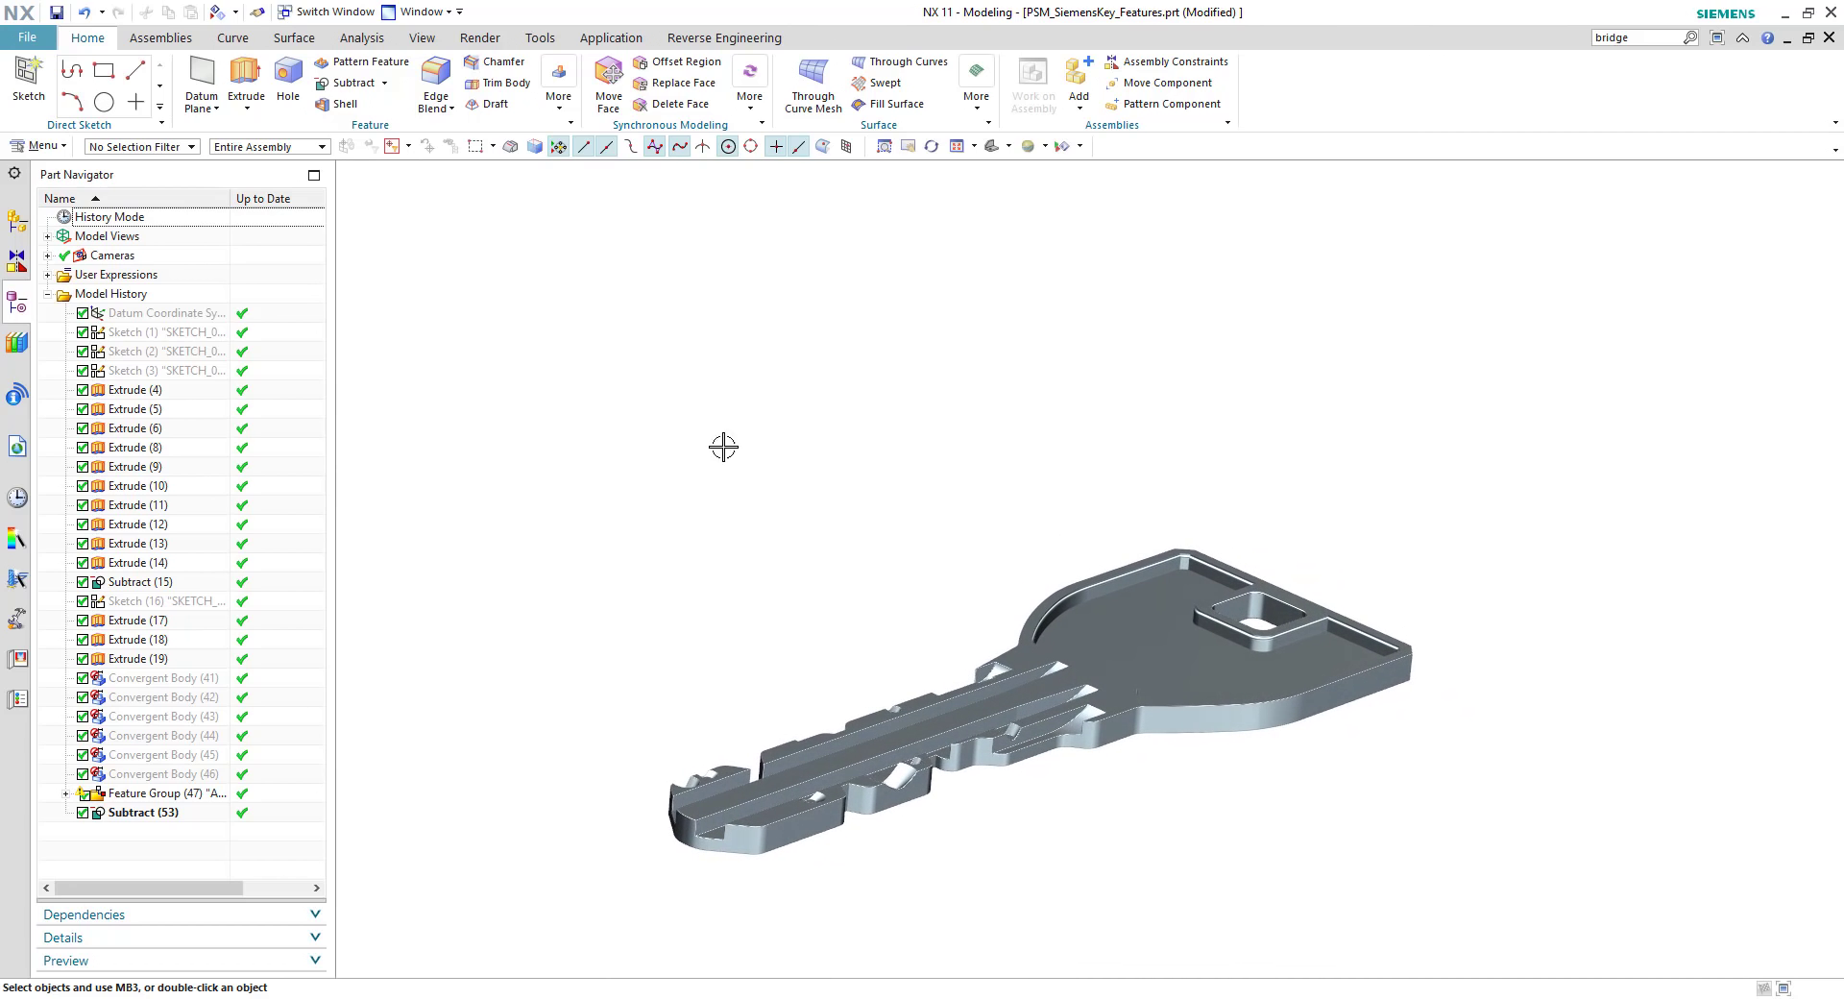
Step: Delete Subtract (53) and trim the raised head body with the textured Convergent Body (41)
{"action": "left_click", "coordinate": [164, 814]}
{"action": "key", "text": "Delete"}
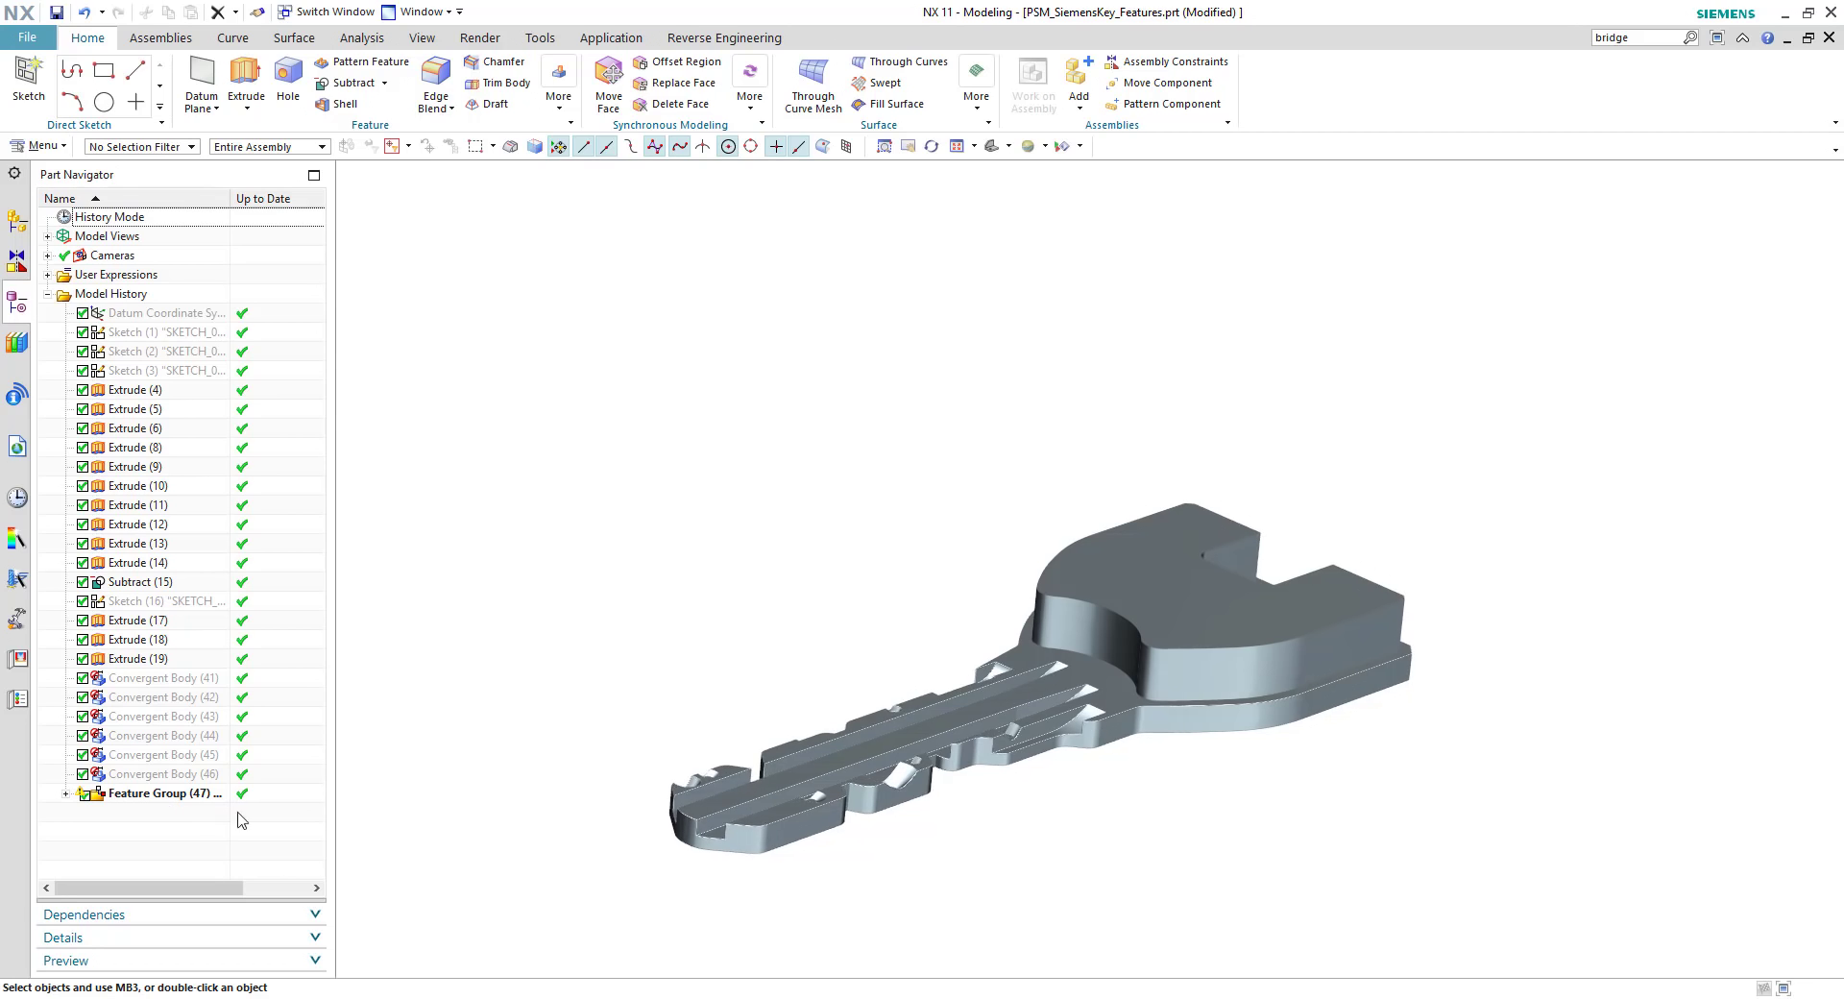
{"action": "scroll", "coordinate": [539, 649], "scroll_direction": "up", "scroll_amount": 2}
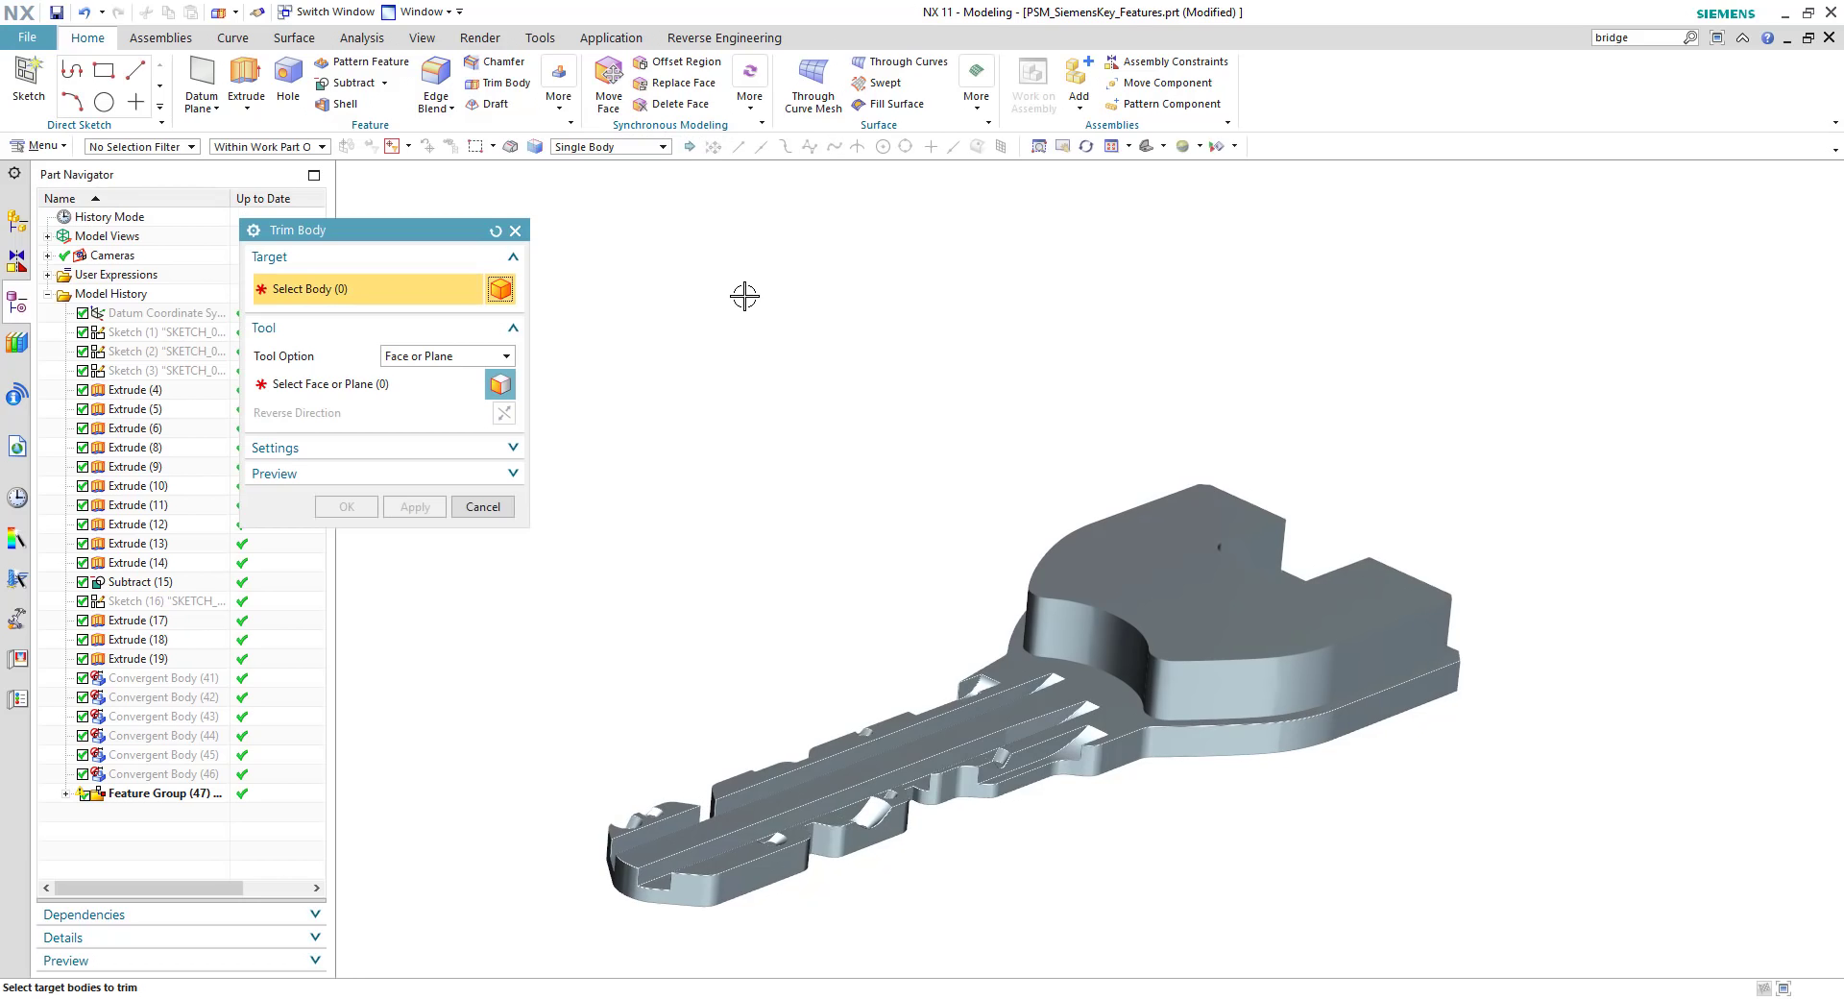
{"action": "left_click", "coordinate": [1168, 582]}
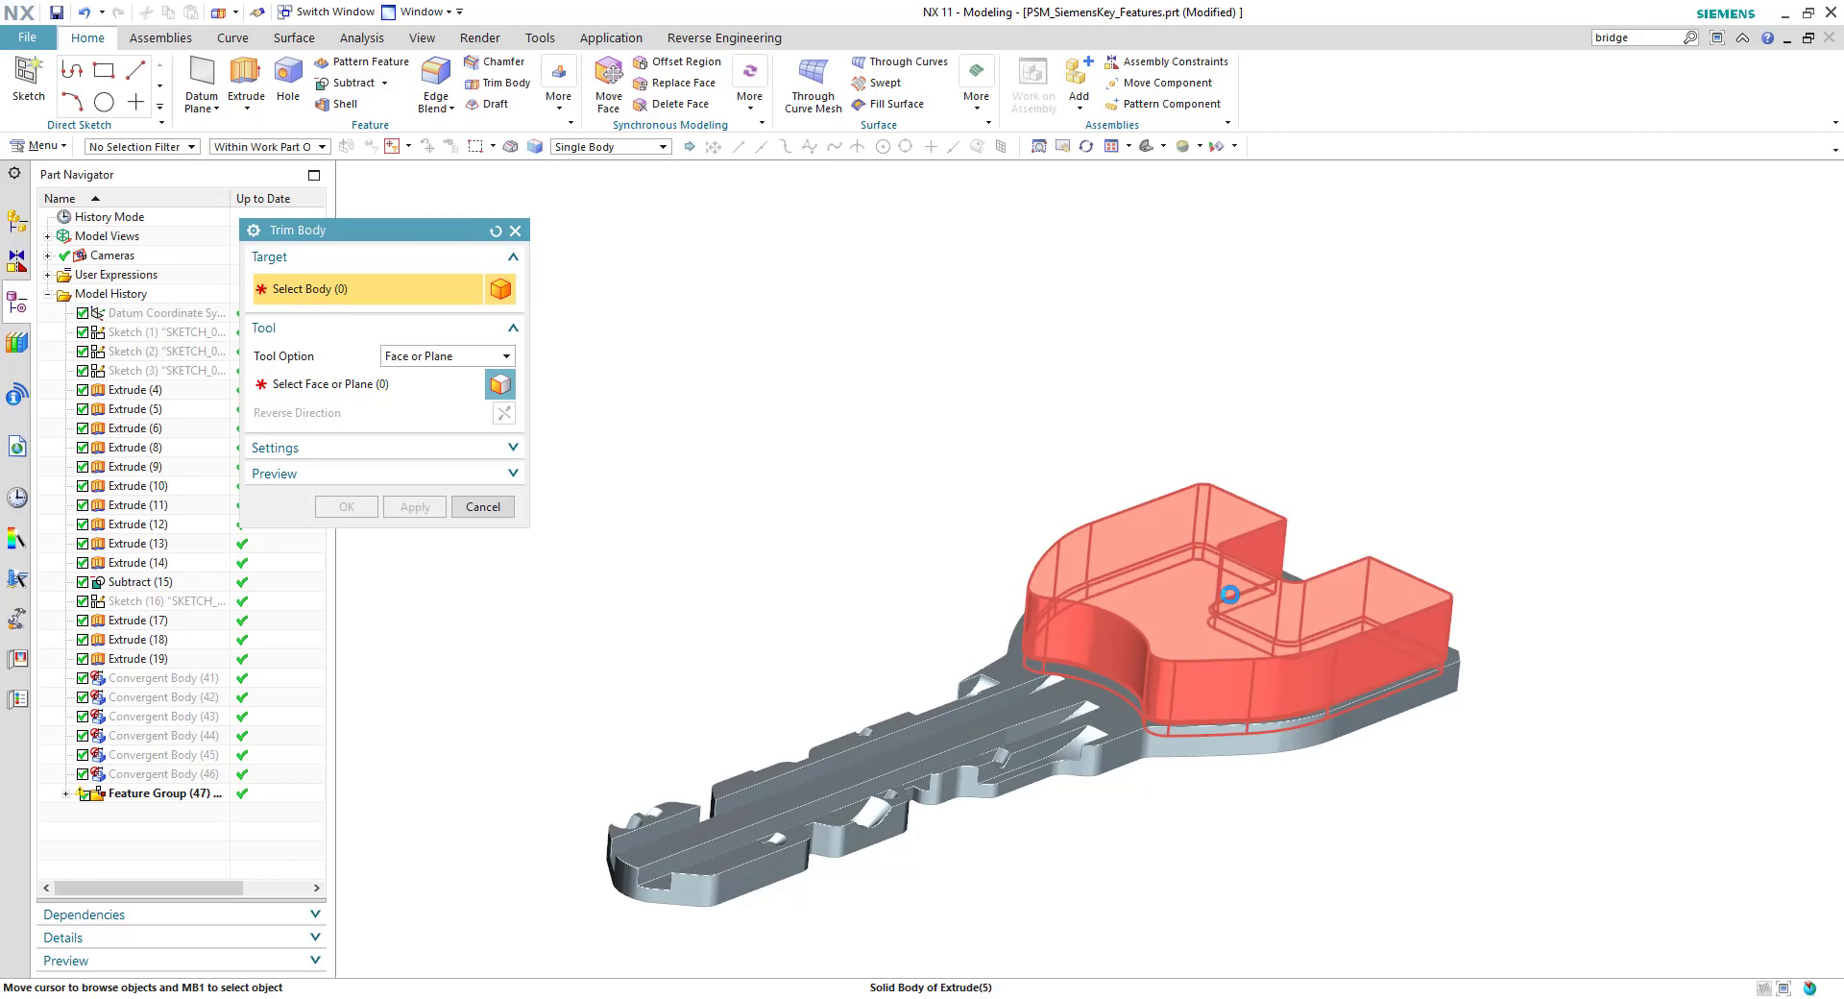
{"action": "left_click", "coordinate": [1233, 597]}
{"action": "left_click", "coordinate": [336, 384]}
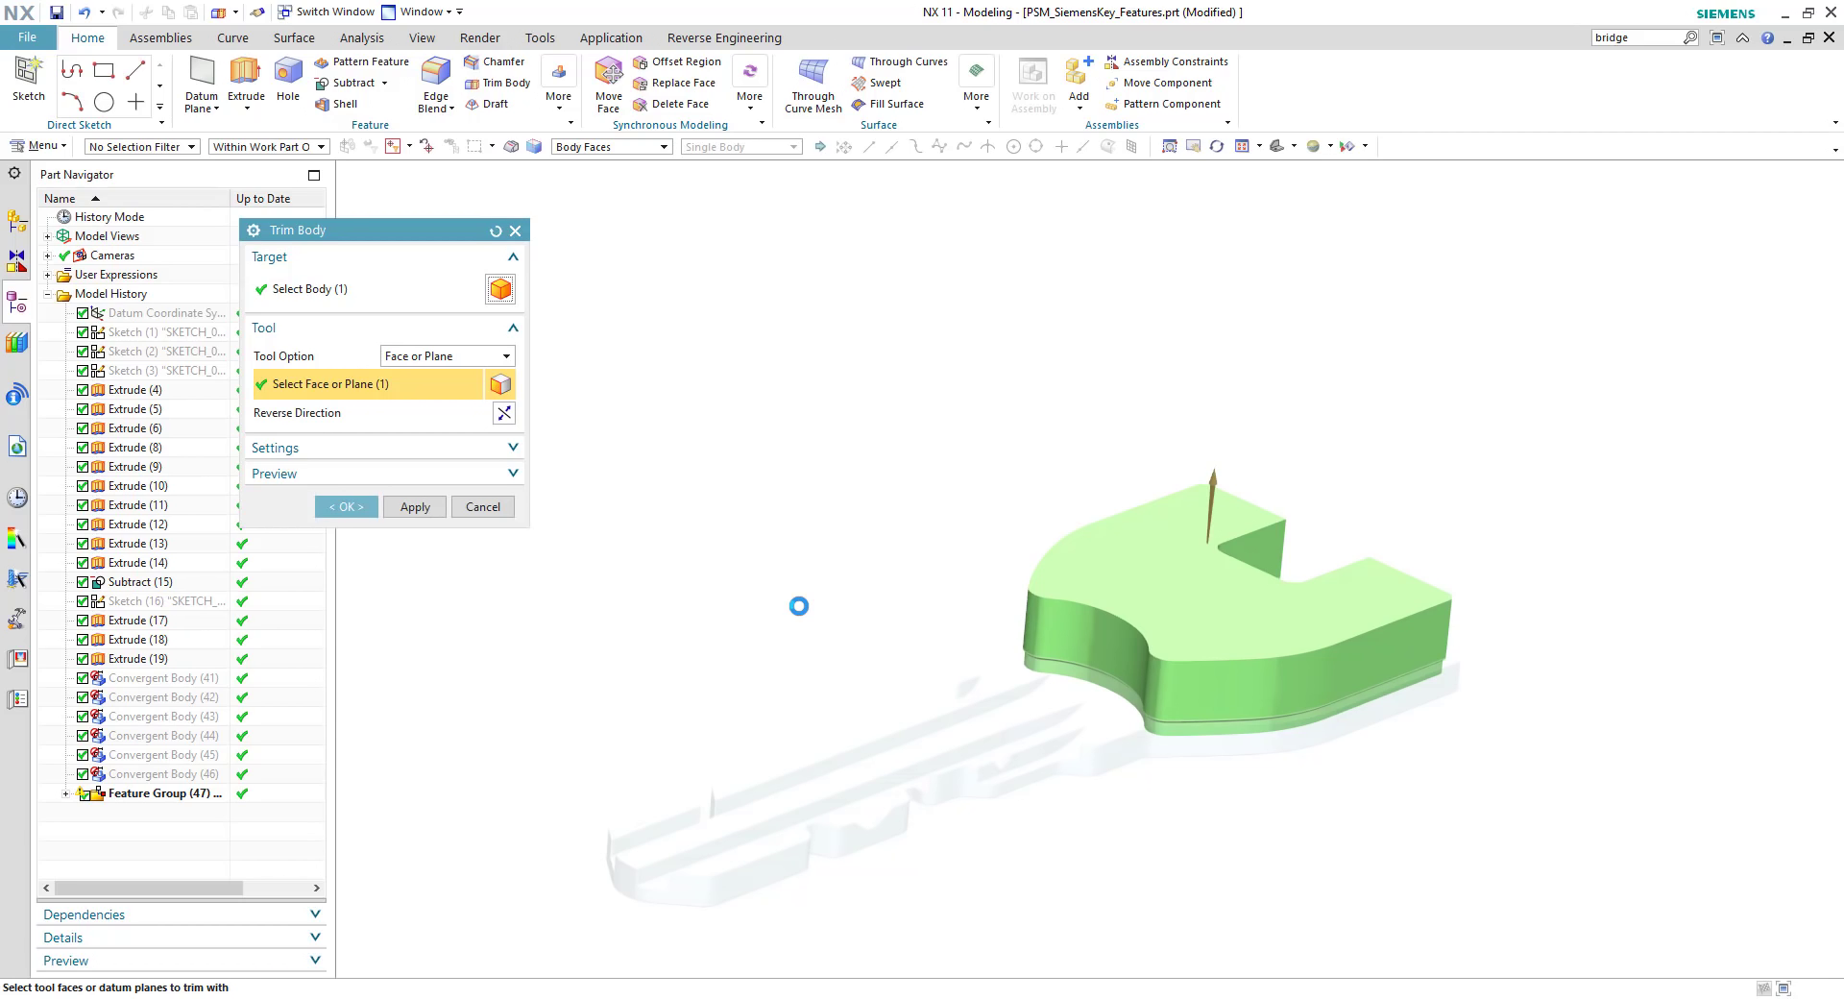
{"action": "left_click", "coordinate": [346, 507]}
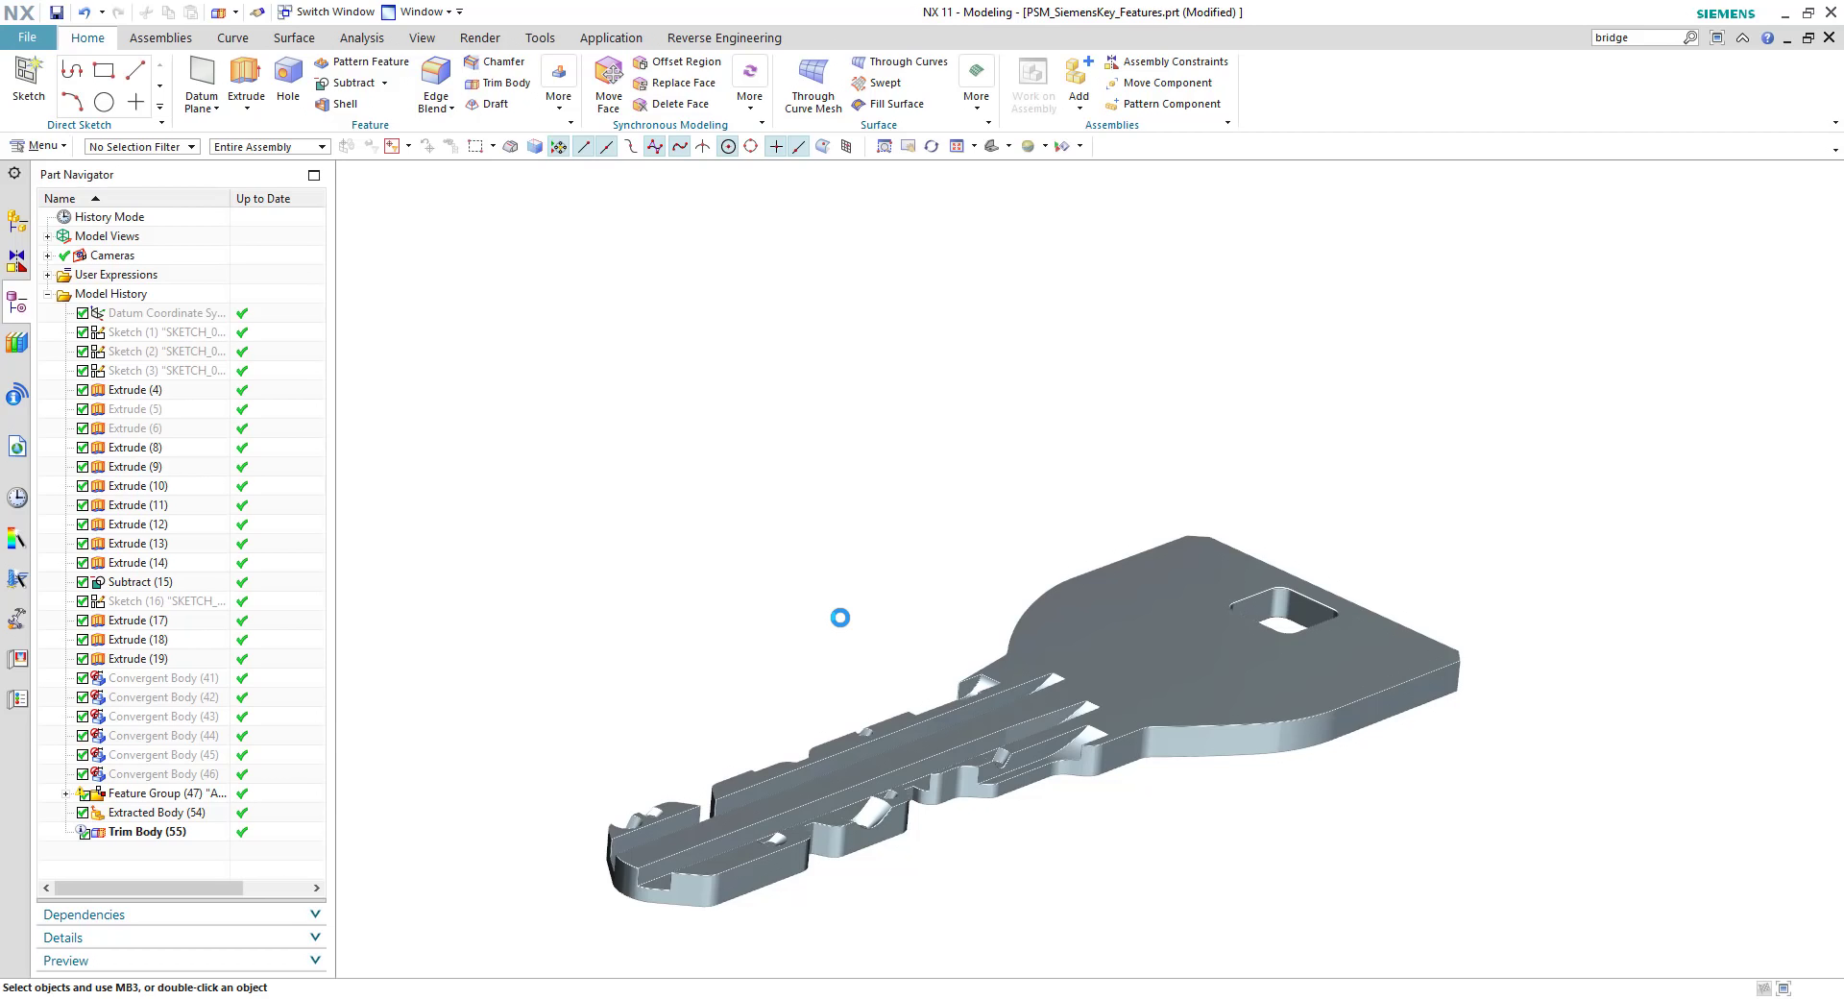
Step: Show the hidden trimmed head body and subtract it from the key body, keeping neither target nor tool
{"action": "right_click", "coordinate": [170, 431]}
{"action": "left_click", "coordinate": [212, 442]}
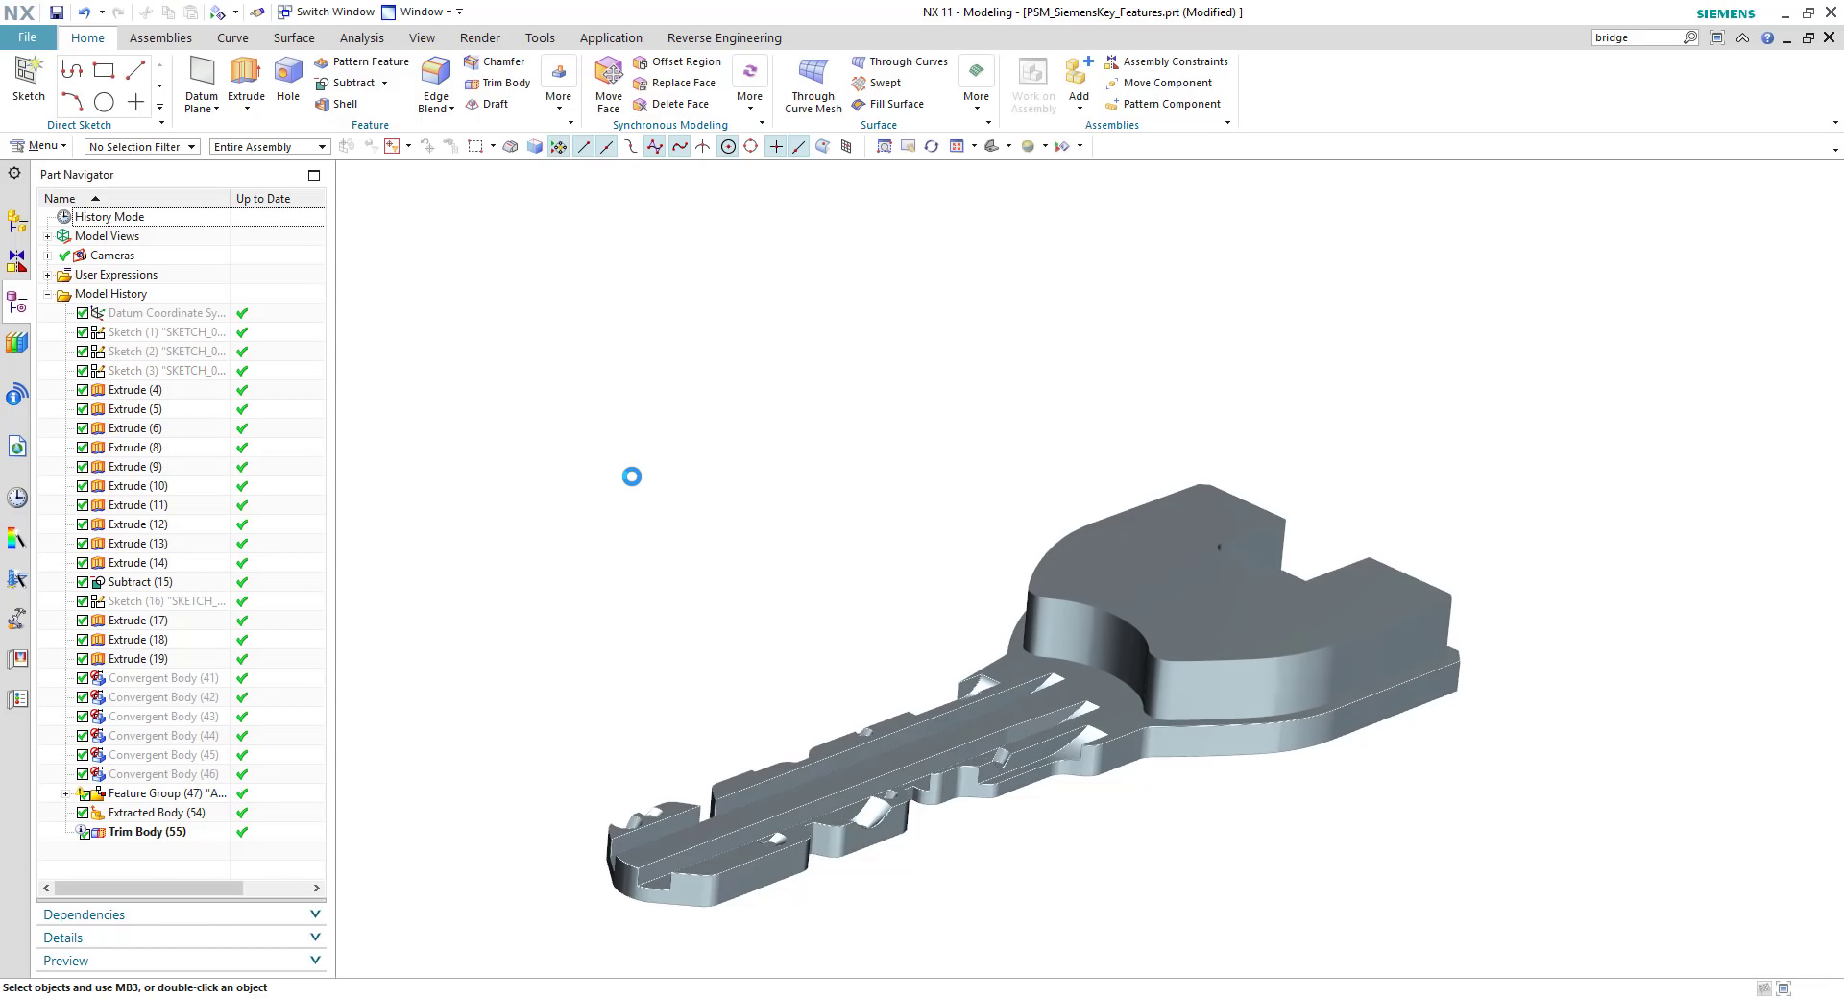
{"action": "left_click", "coordinate": [356, 84]}
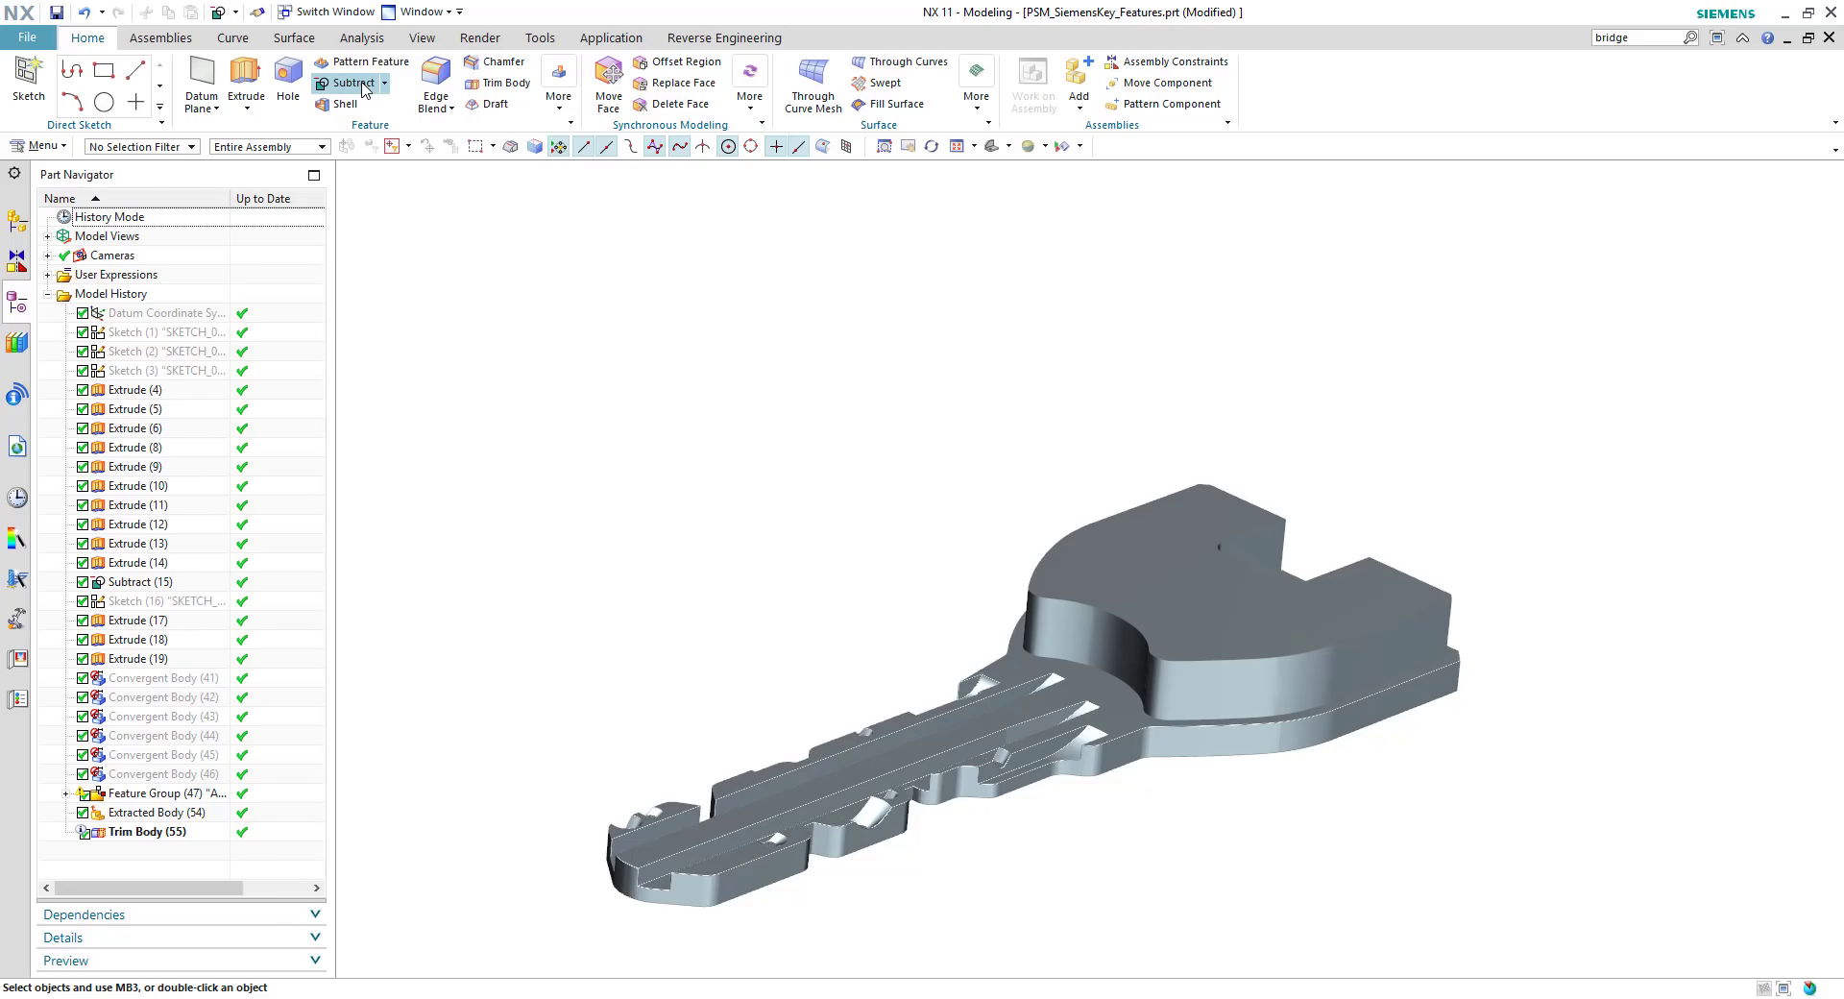
{"action": "left_click", "coordinate": [1124, 530]}
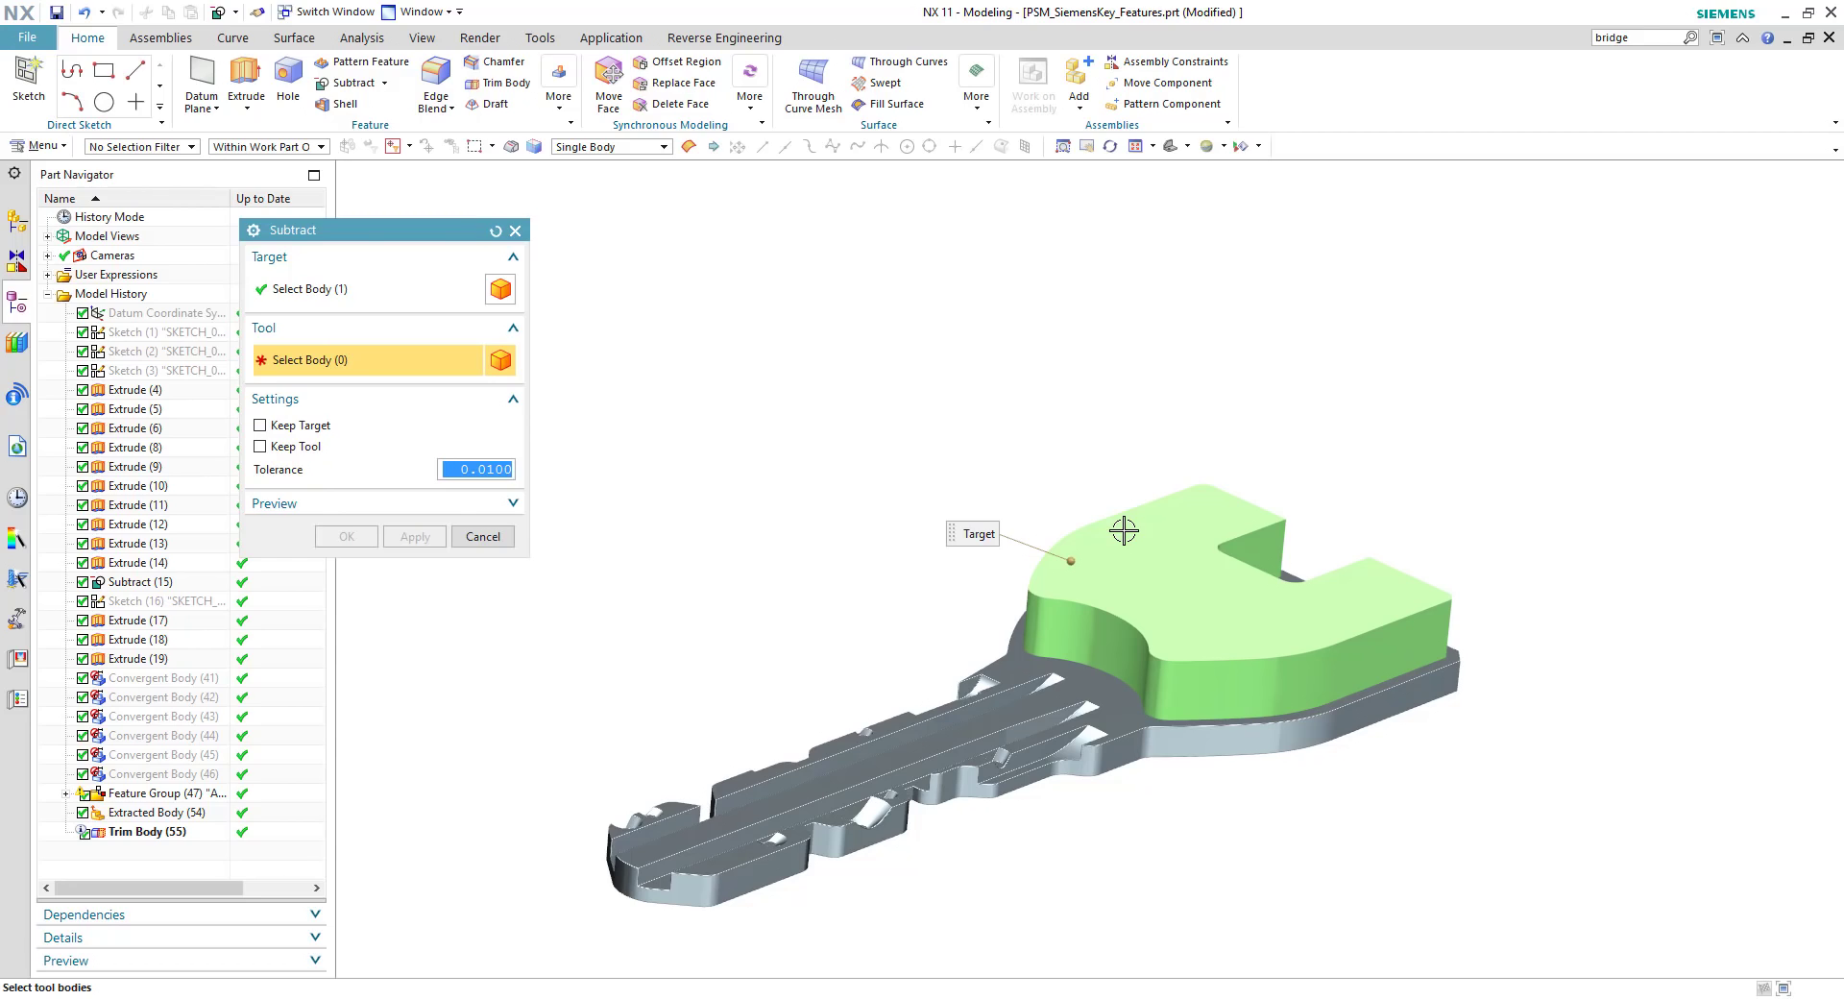
{"action": "left_click", "coordinate": [341, 293]}
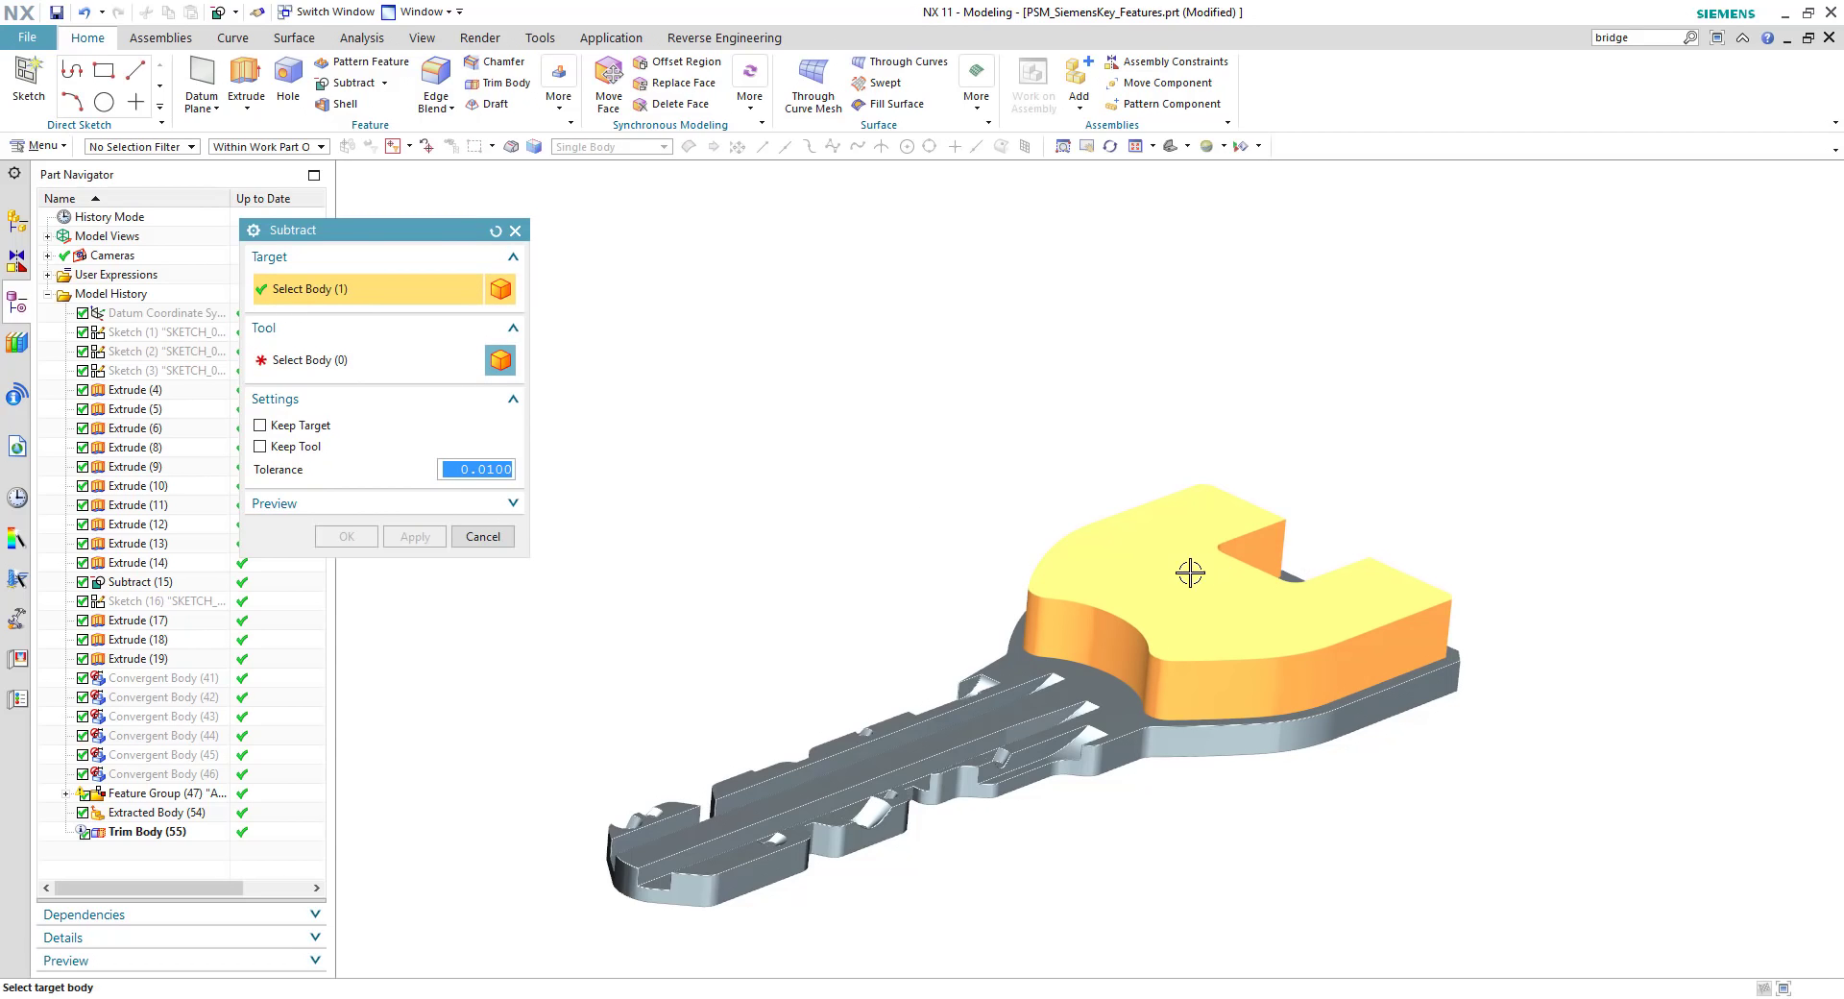
{"action": "left_click", "coordinate": [376, 369]}
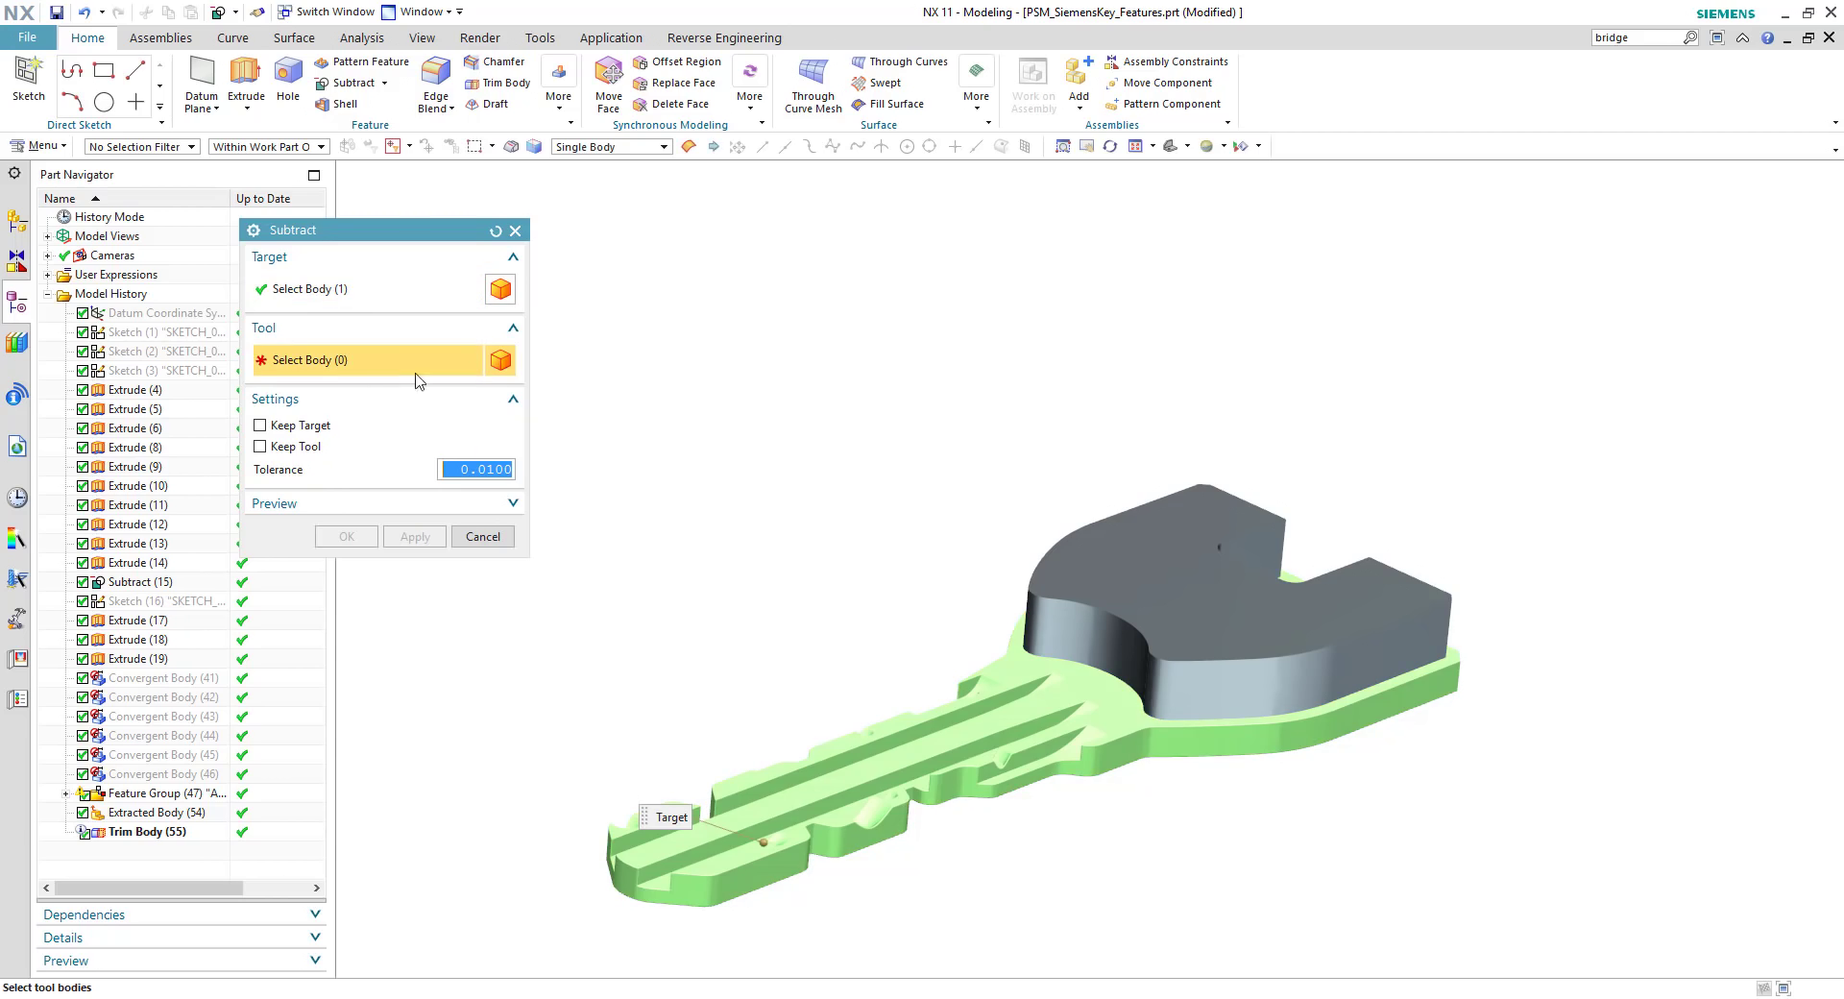
{"action": "left_click", "coordinate": [1162, 538]}
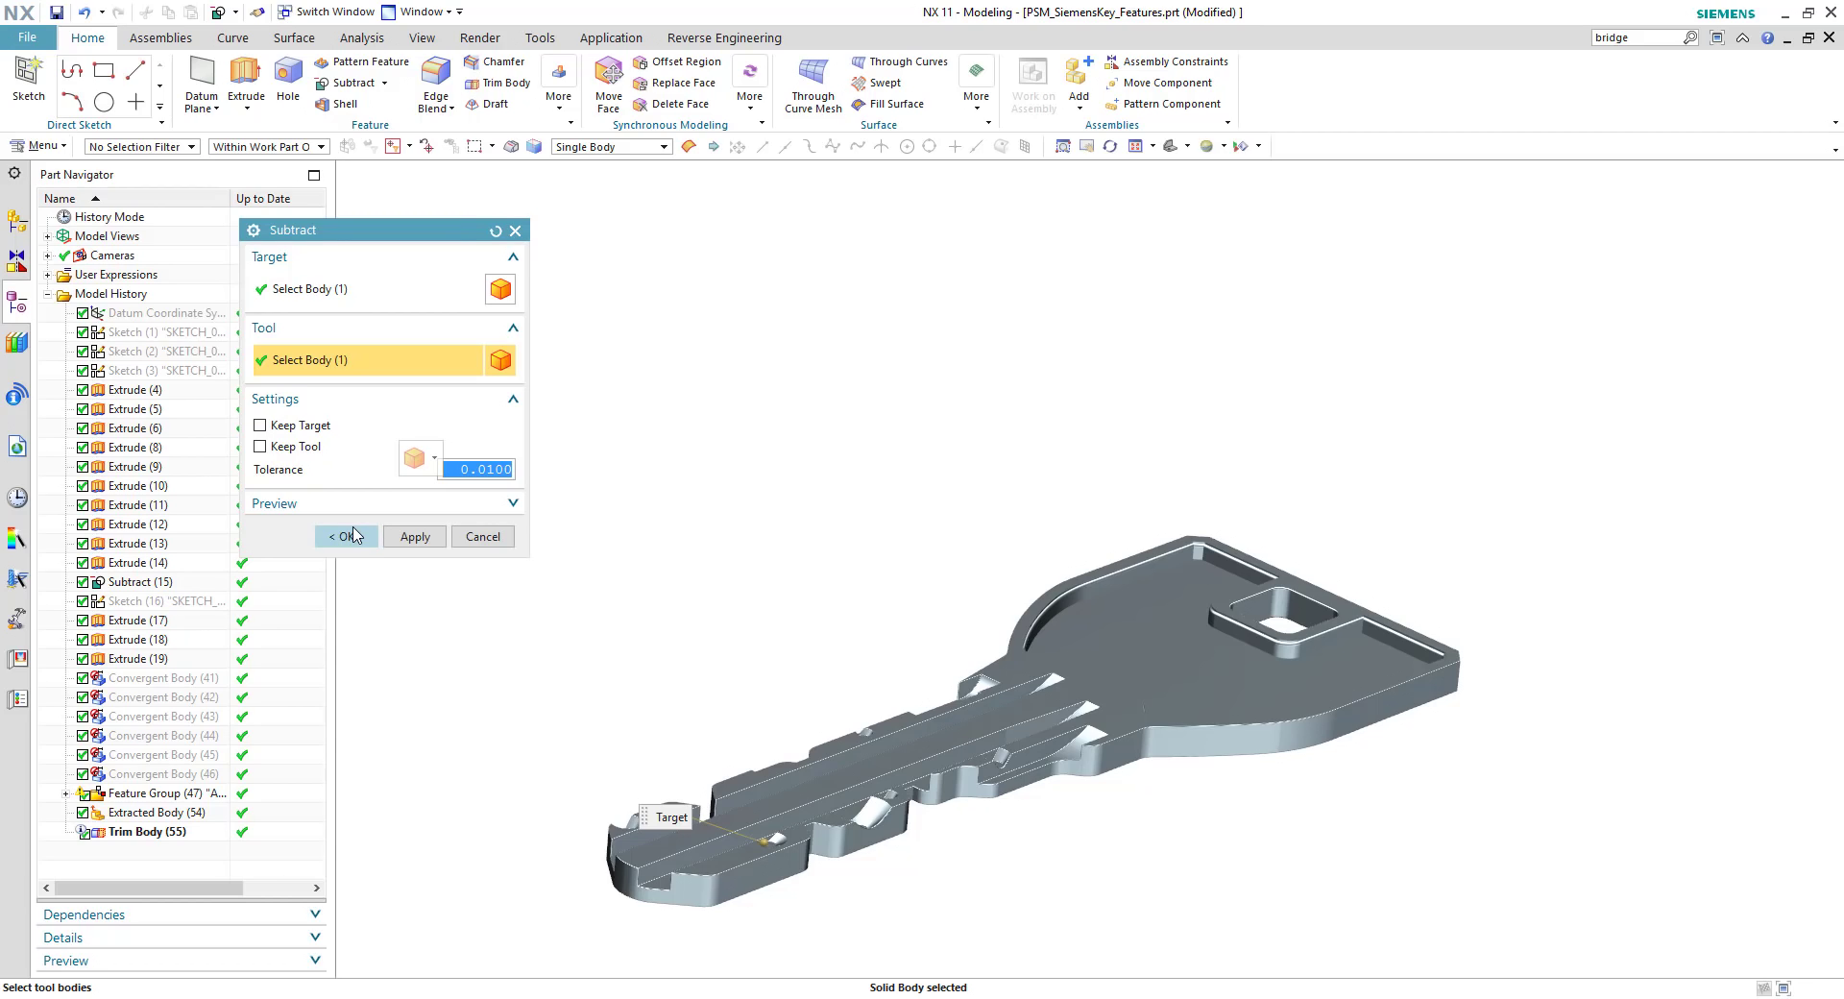
{"action": "left_click", "coordinate": [354, 535]}
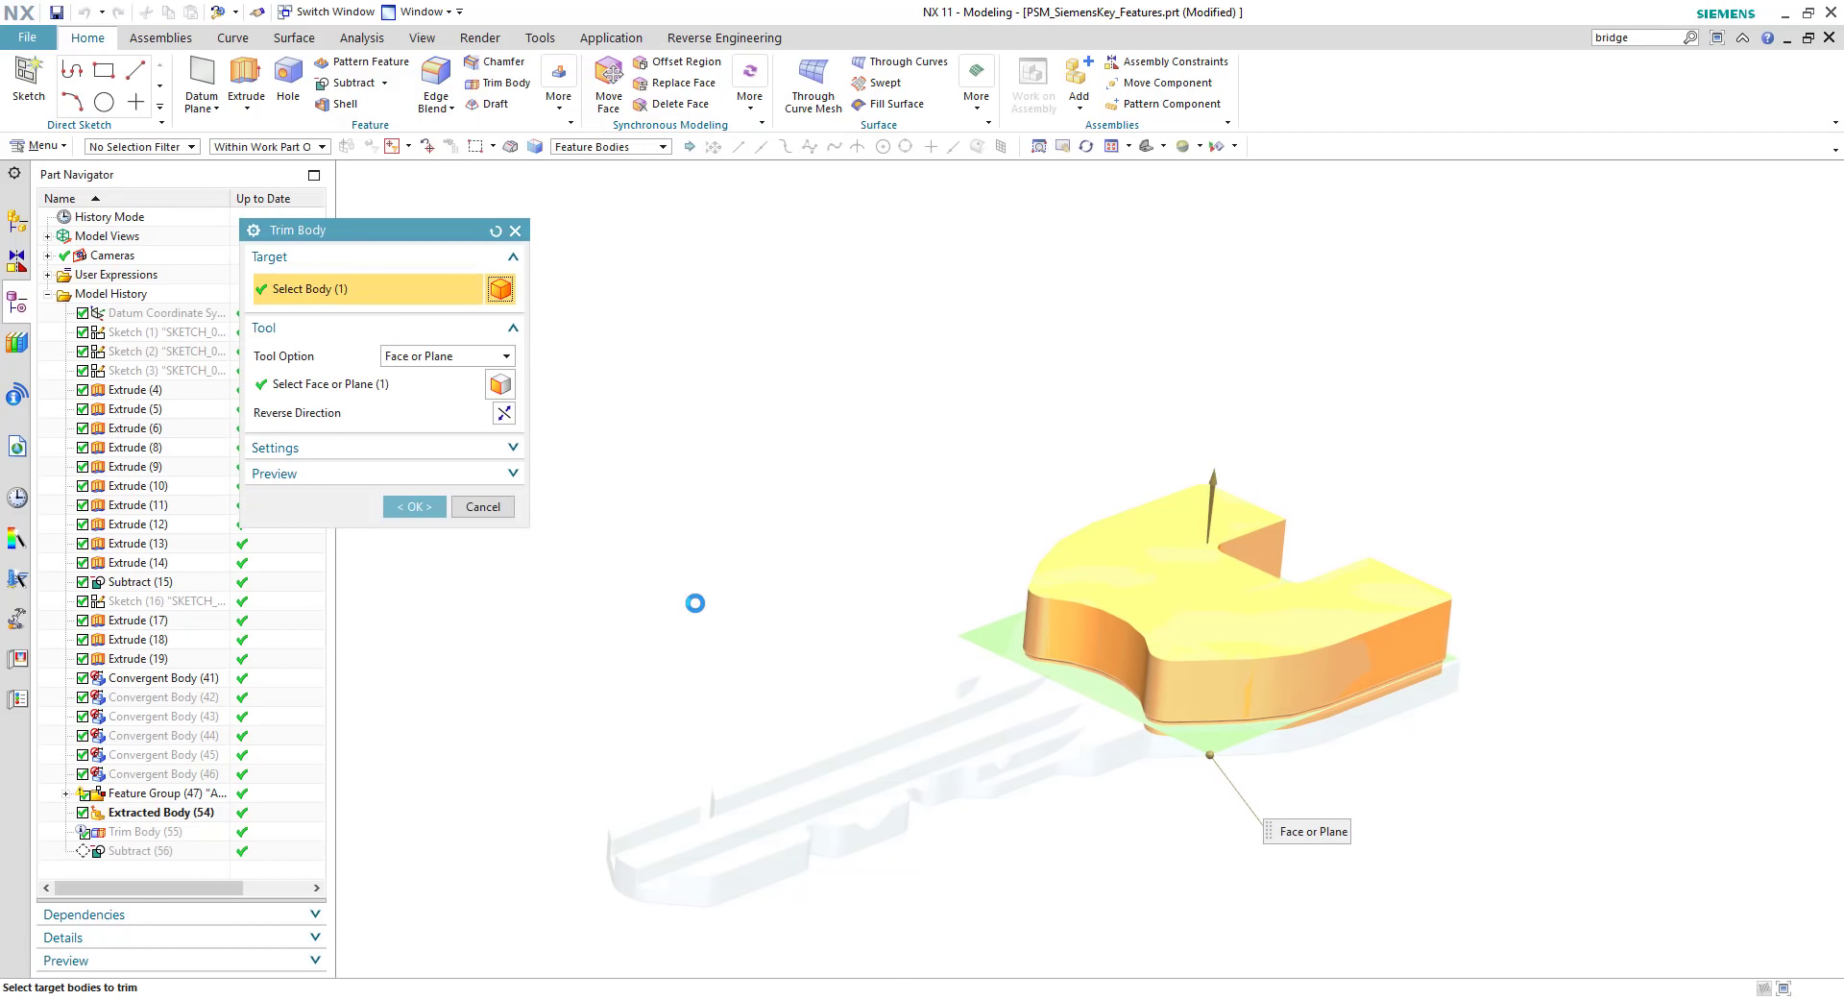
Step: Edit Trim Body (55) by deselecting its current trimming face and using Convergent Body (43) as the tool
{"action": "left_click", "coordinate": [351, 386]}
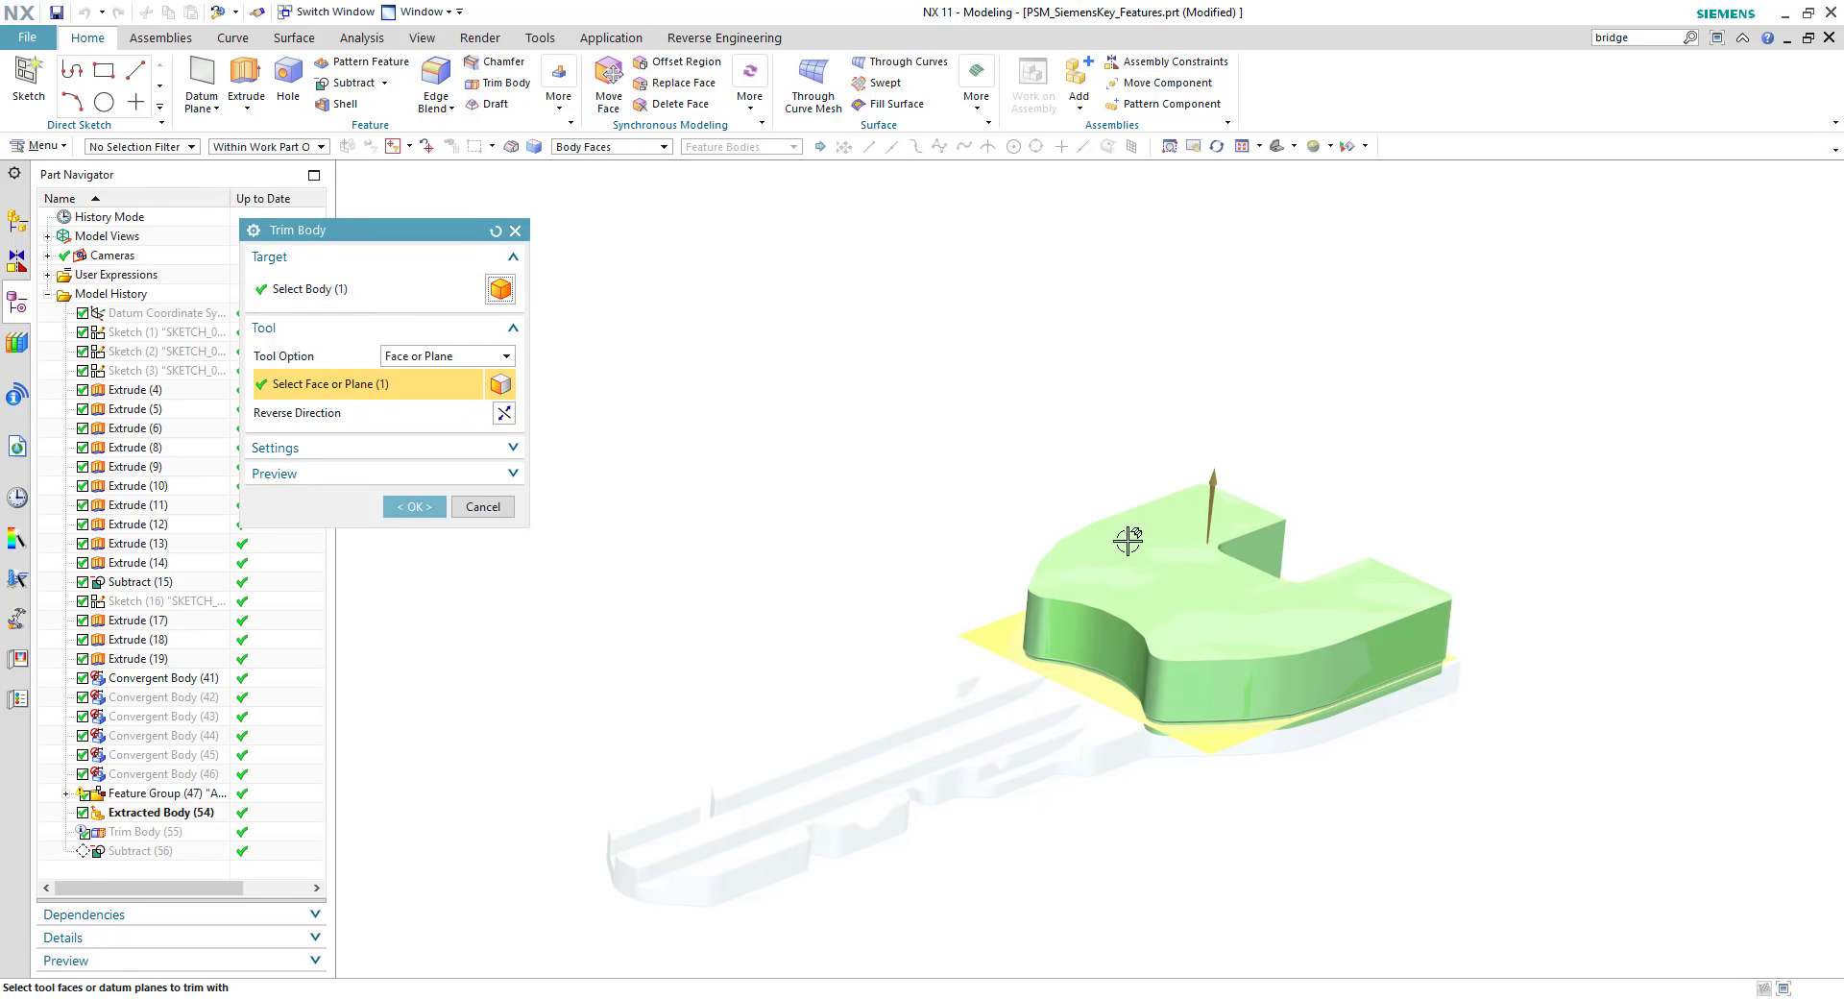
{"action": "left_click", "coordinate": [995, 637]}
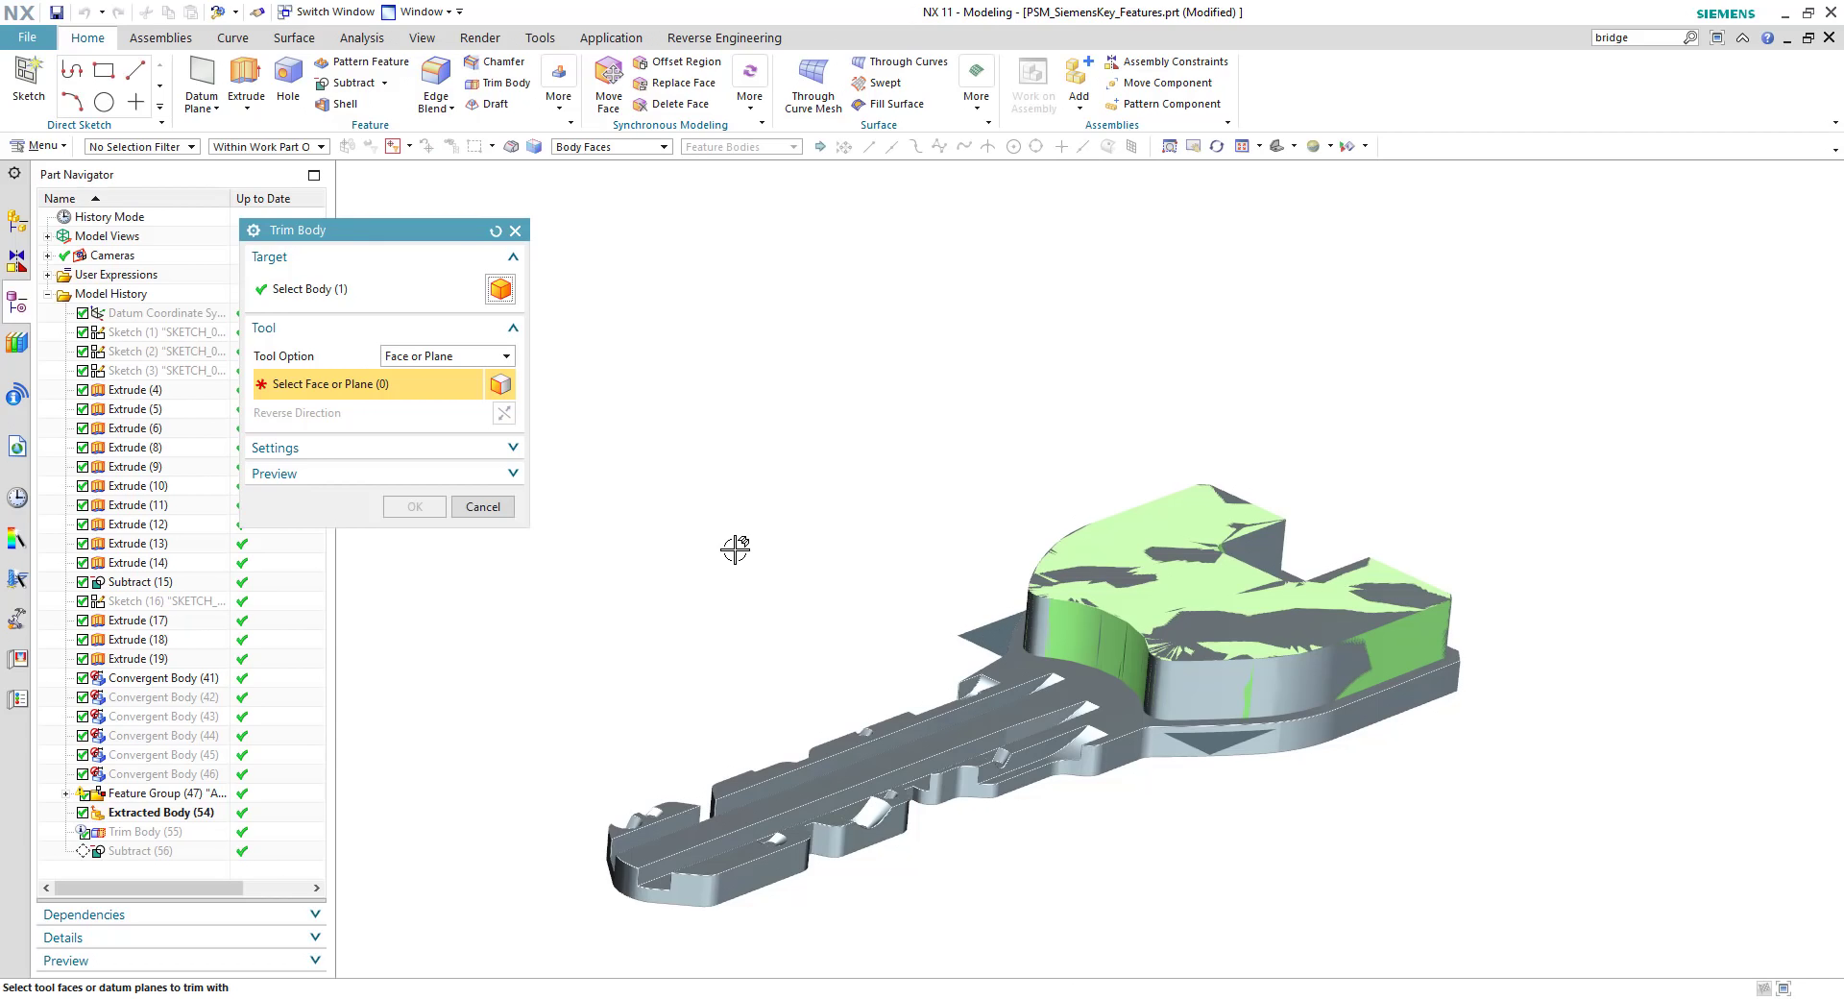
{"action": "left_click", "coordinate": [186, 716]}
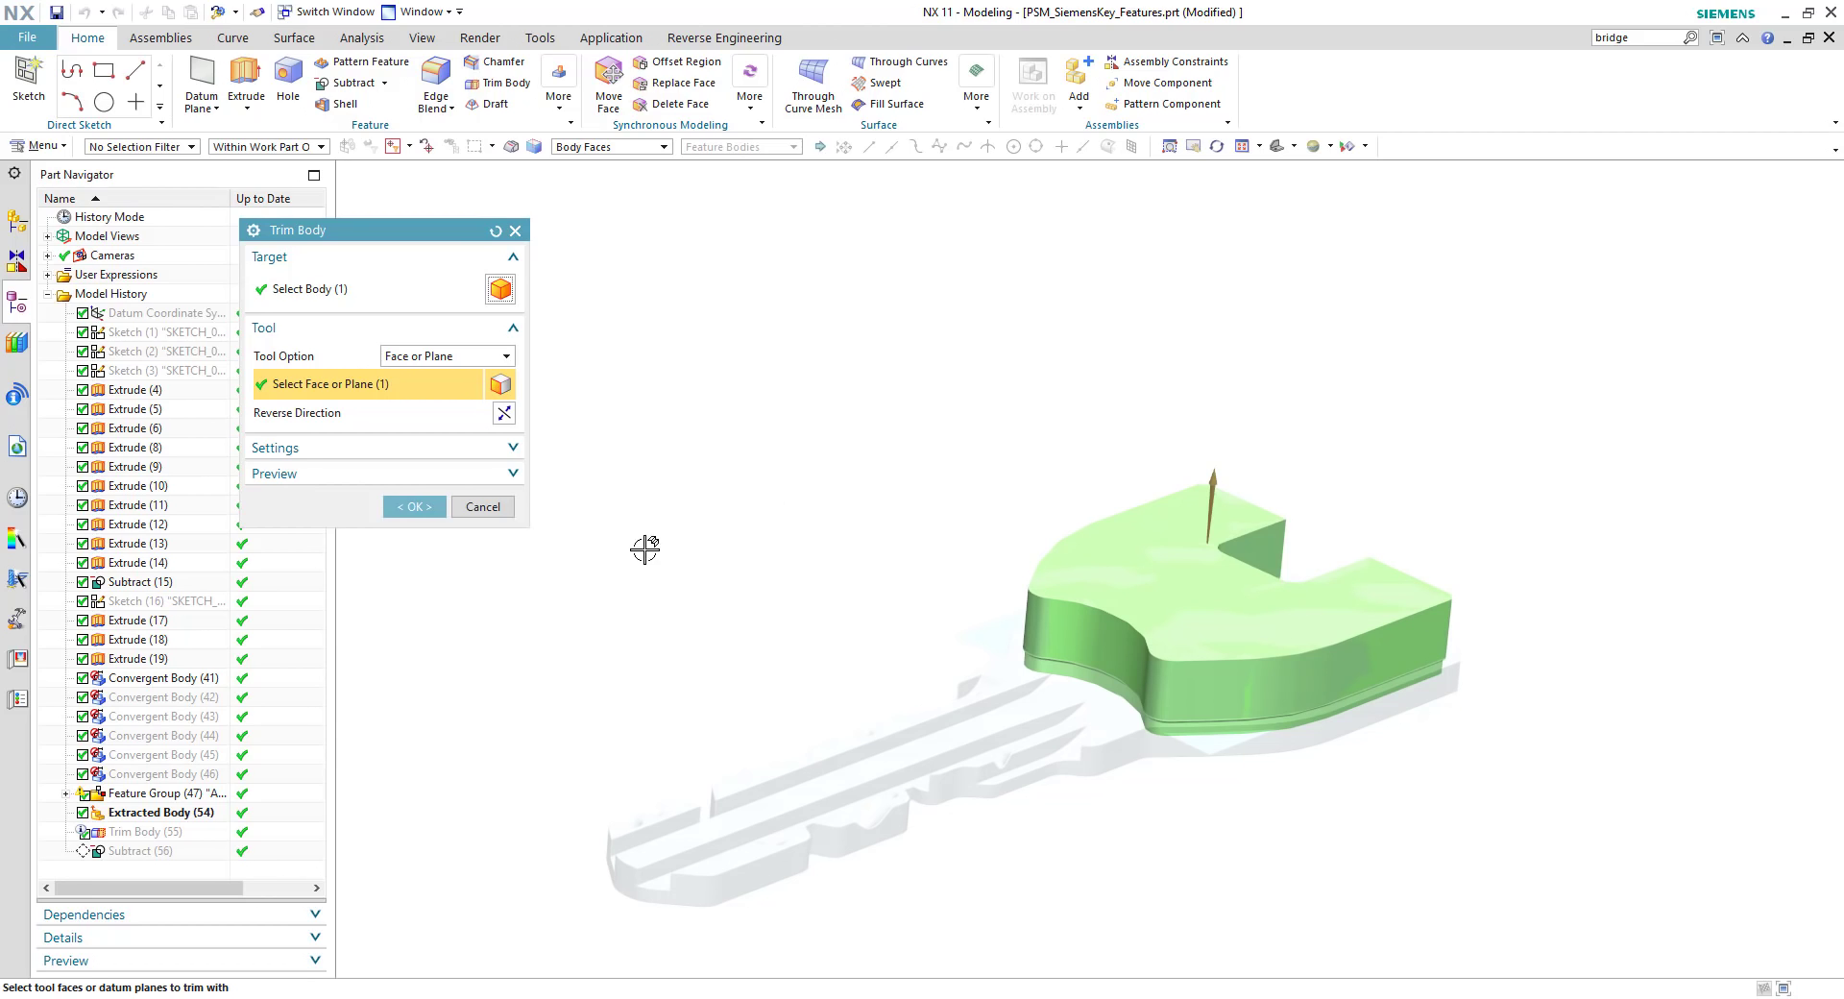
{"action": "left_click", "coordinate": [415, 506]}
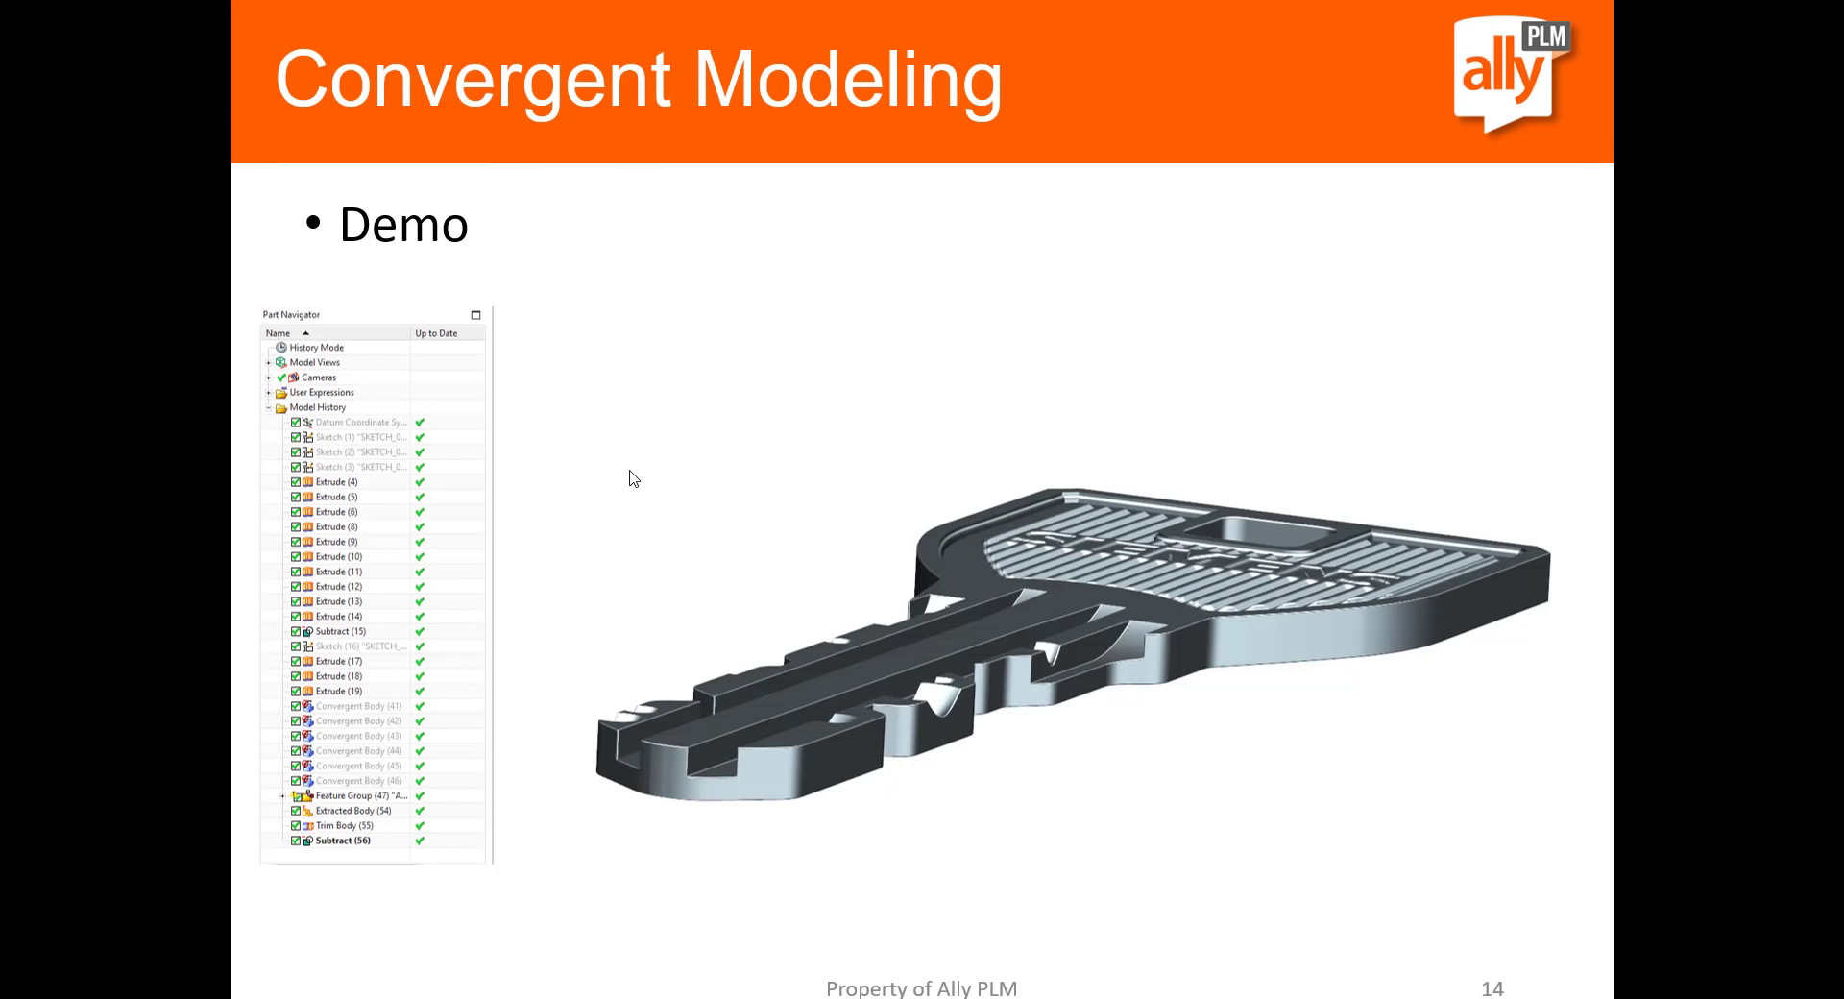
{"action": "left_click", "coordinate": [660, 469]}
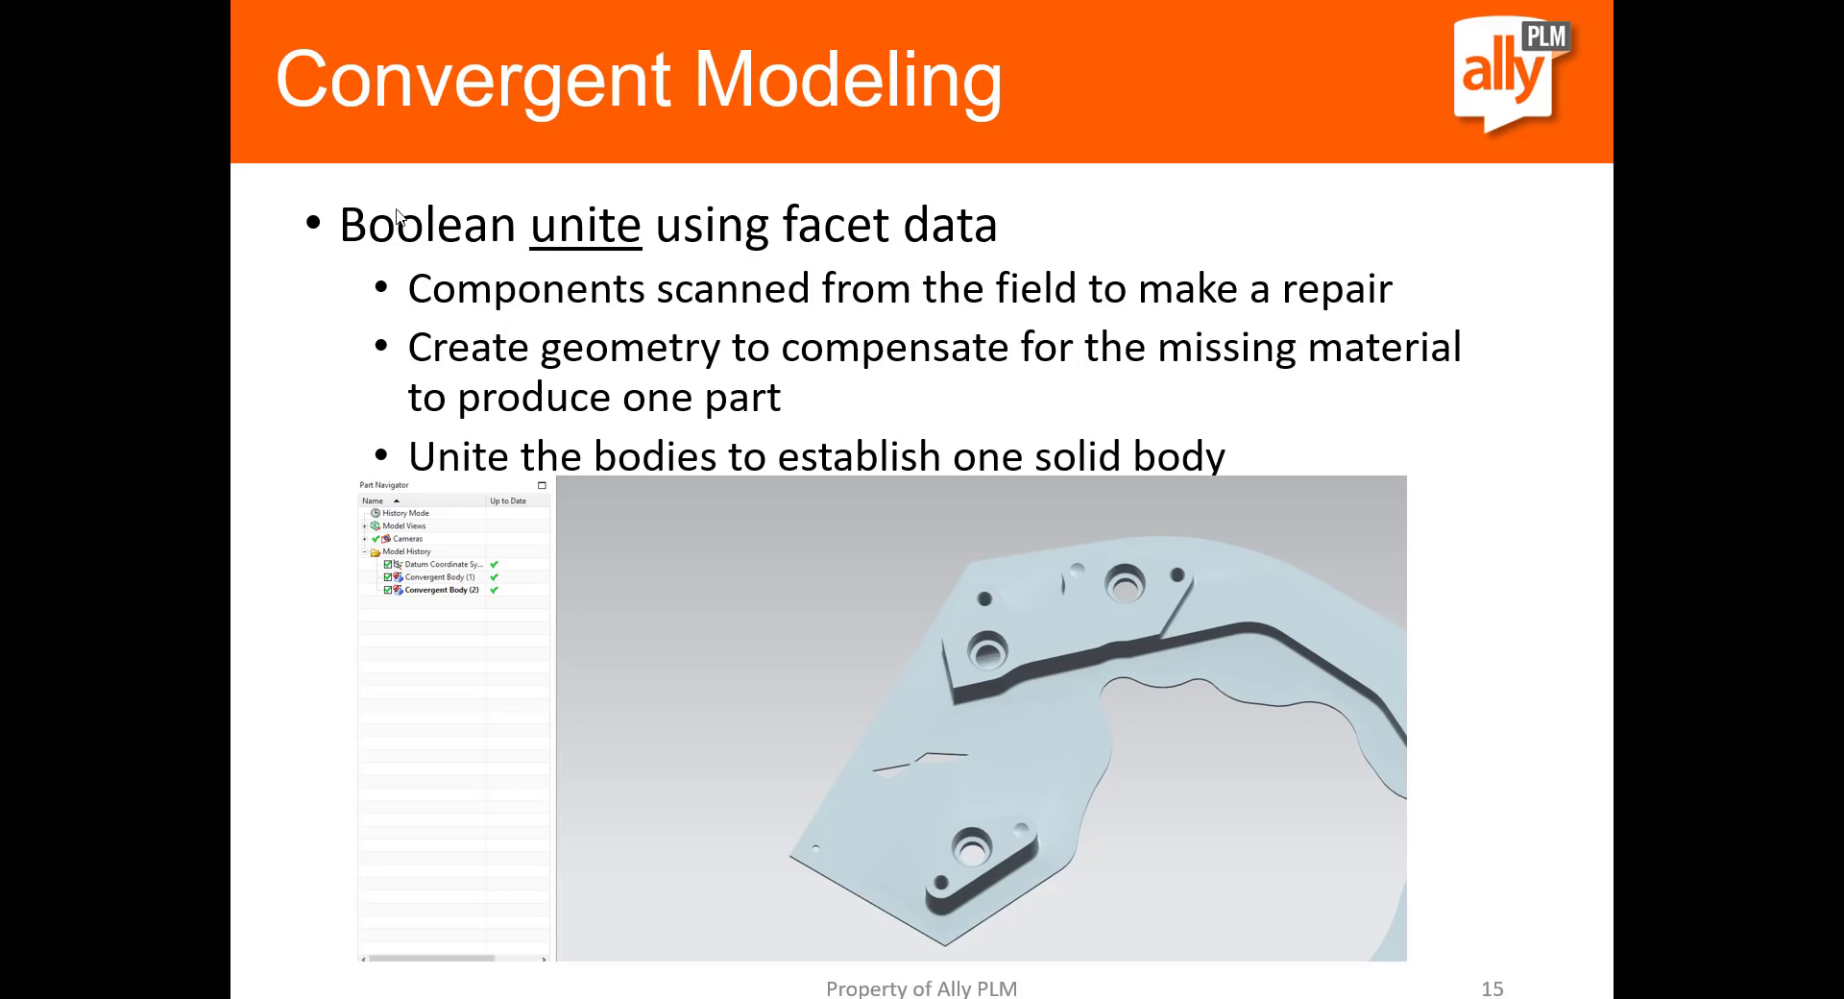
{"action": "left_click", "coordinate": [681, 443]}
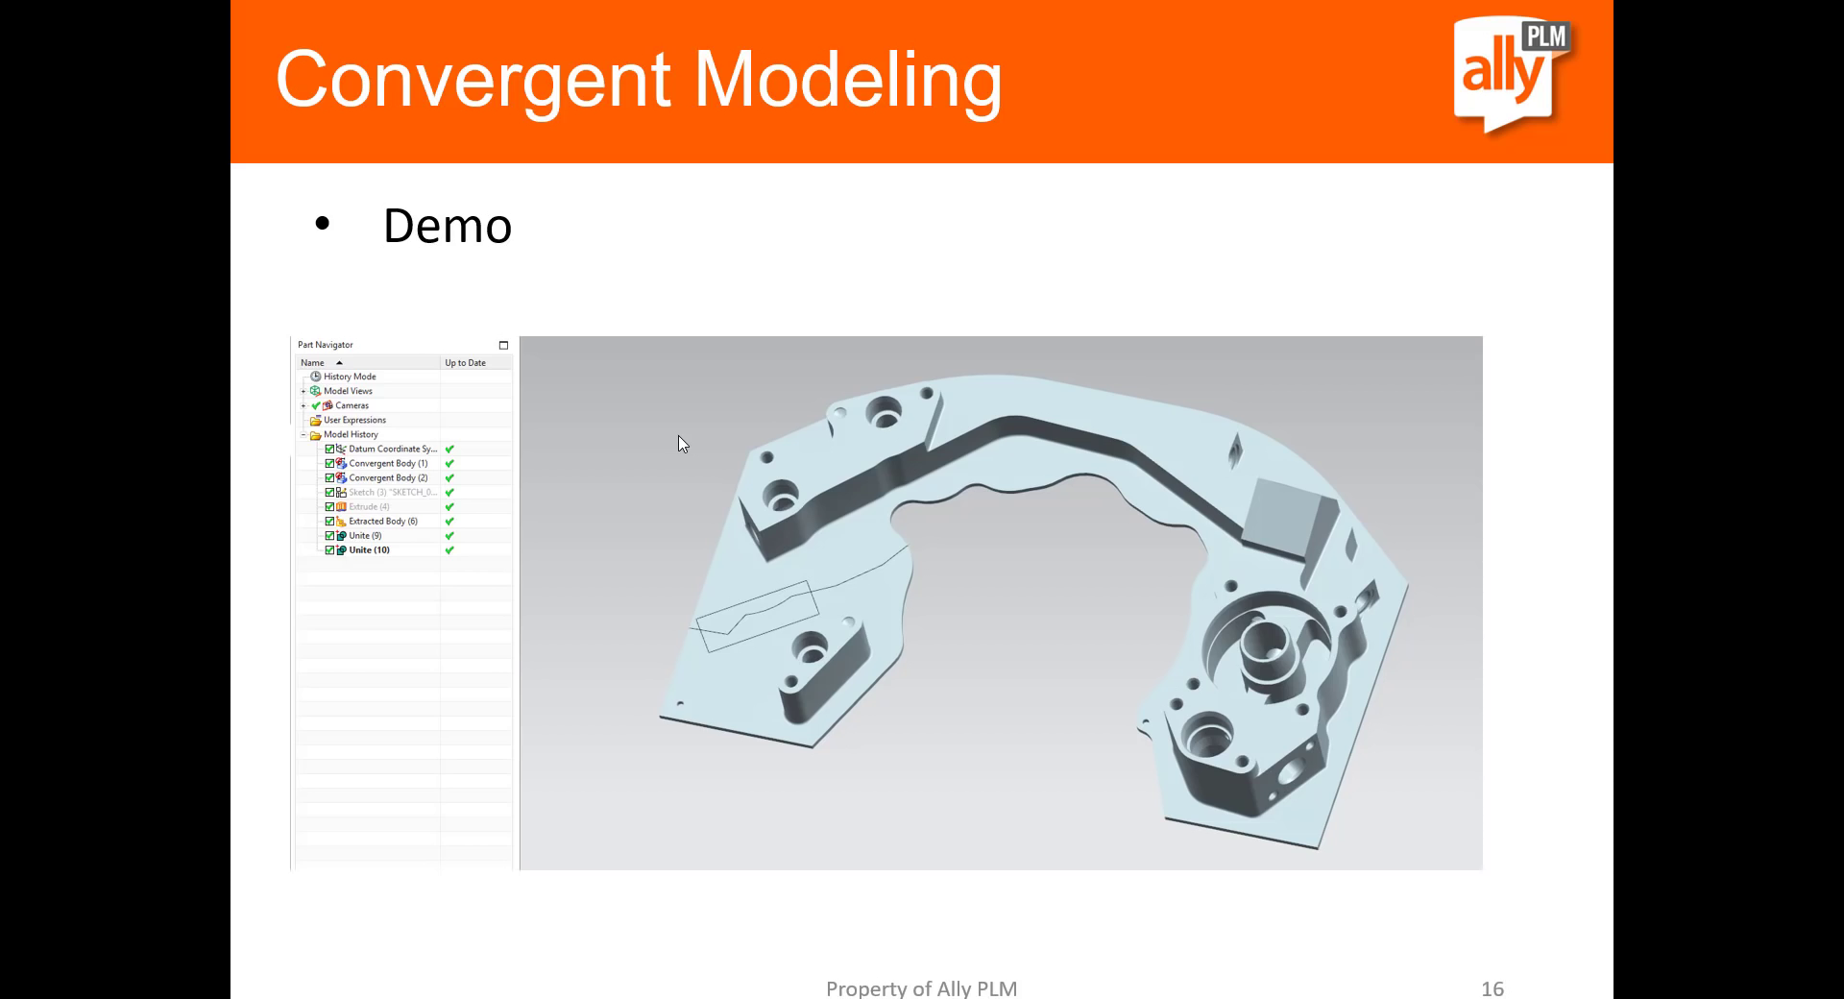
Step: Switch to Field Scan_Import.prt in NX and import FieldScan1.stl as a convergent body in millimeters with automatic clean up
{"action": "key", "text": "alt+Tab"}
{"action": "key", "text": "ctrl+Tab"}
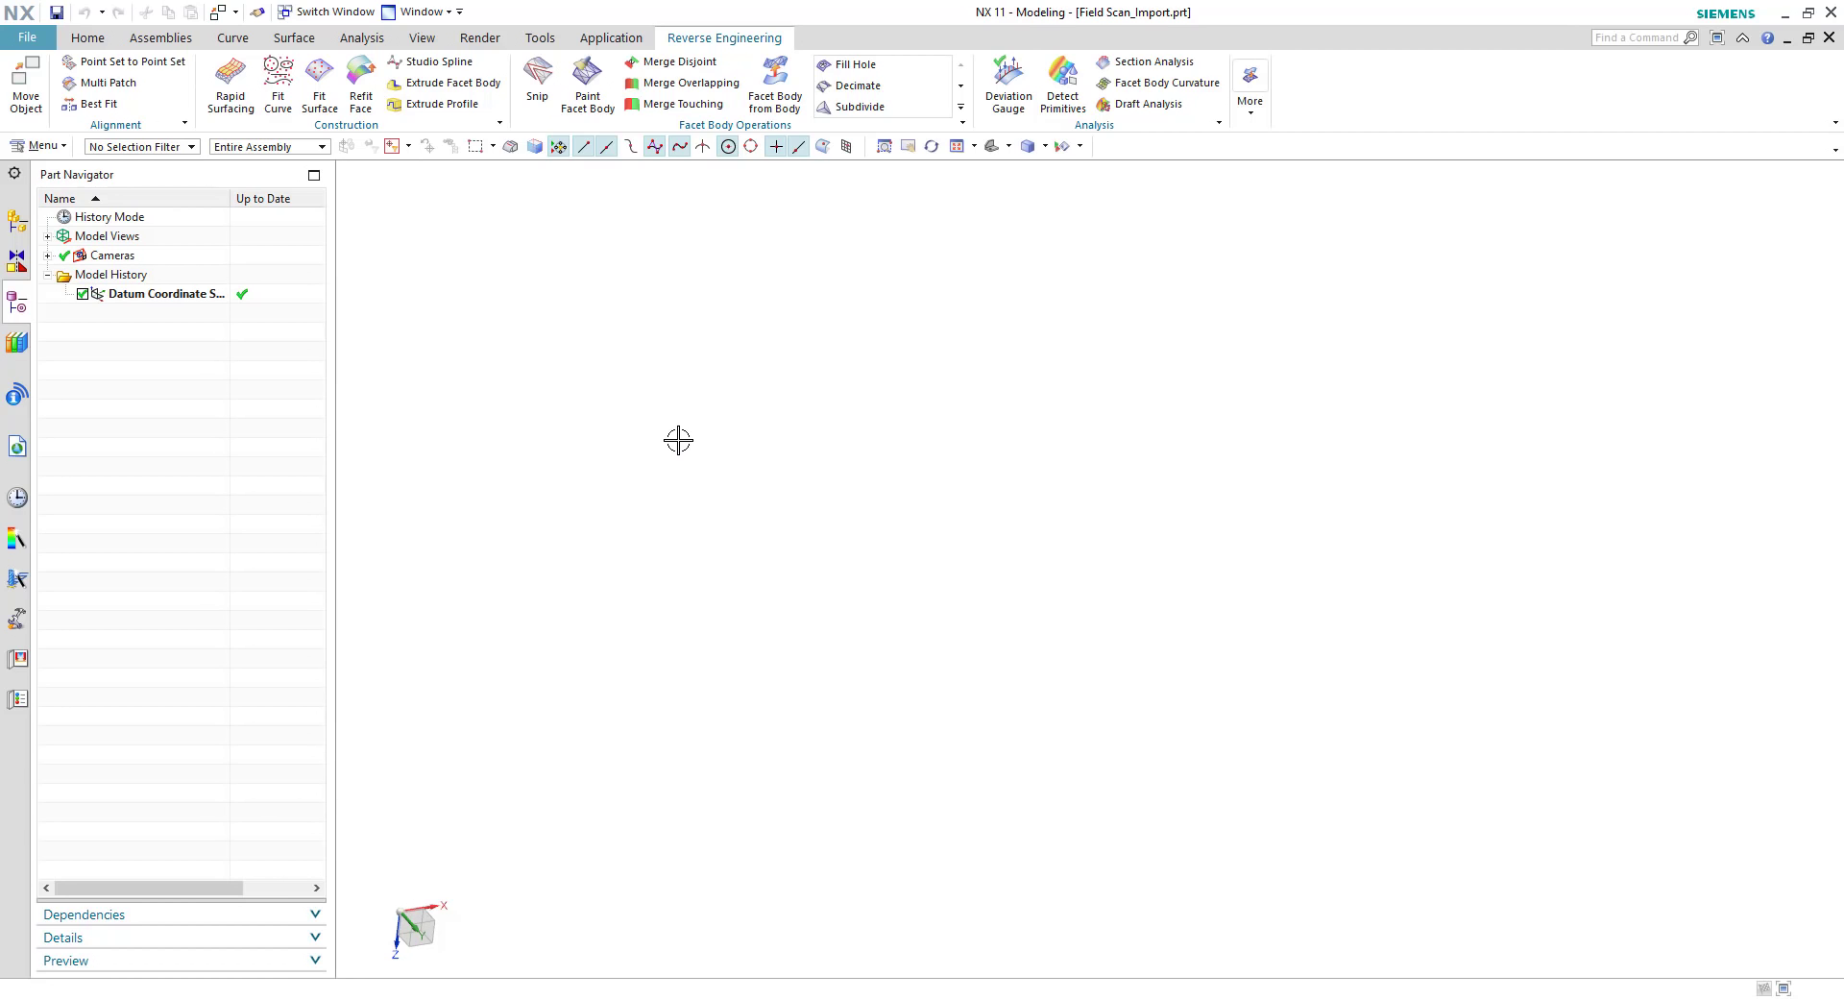
{"action": "left_click", "coordinate": [44, 44]}
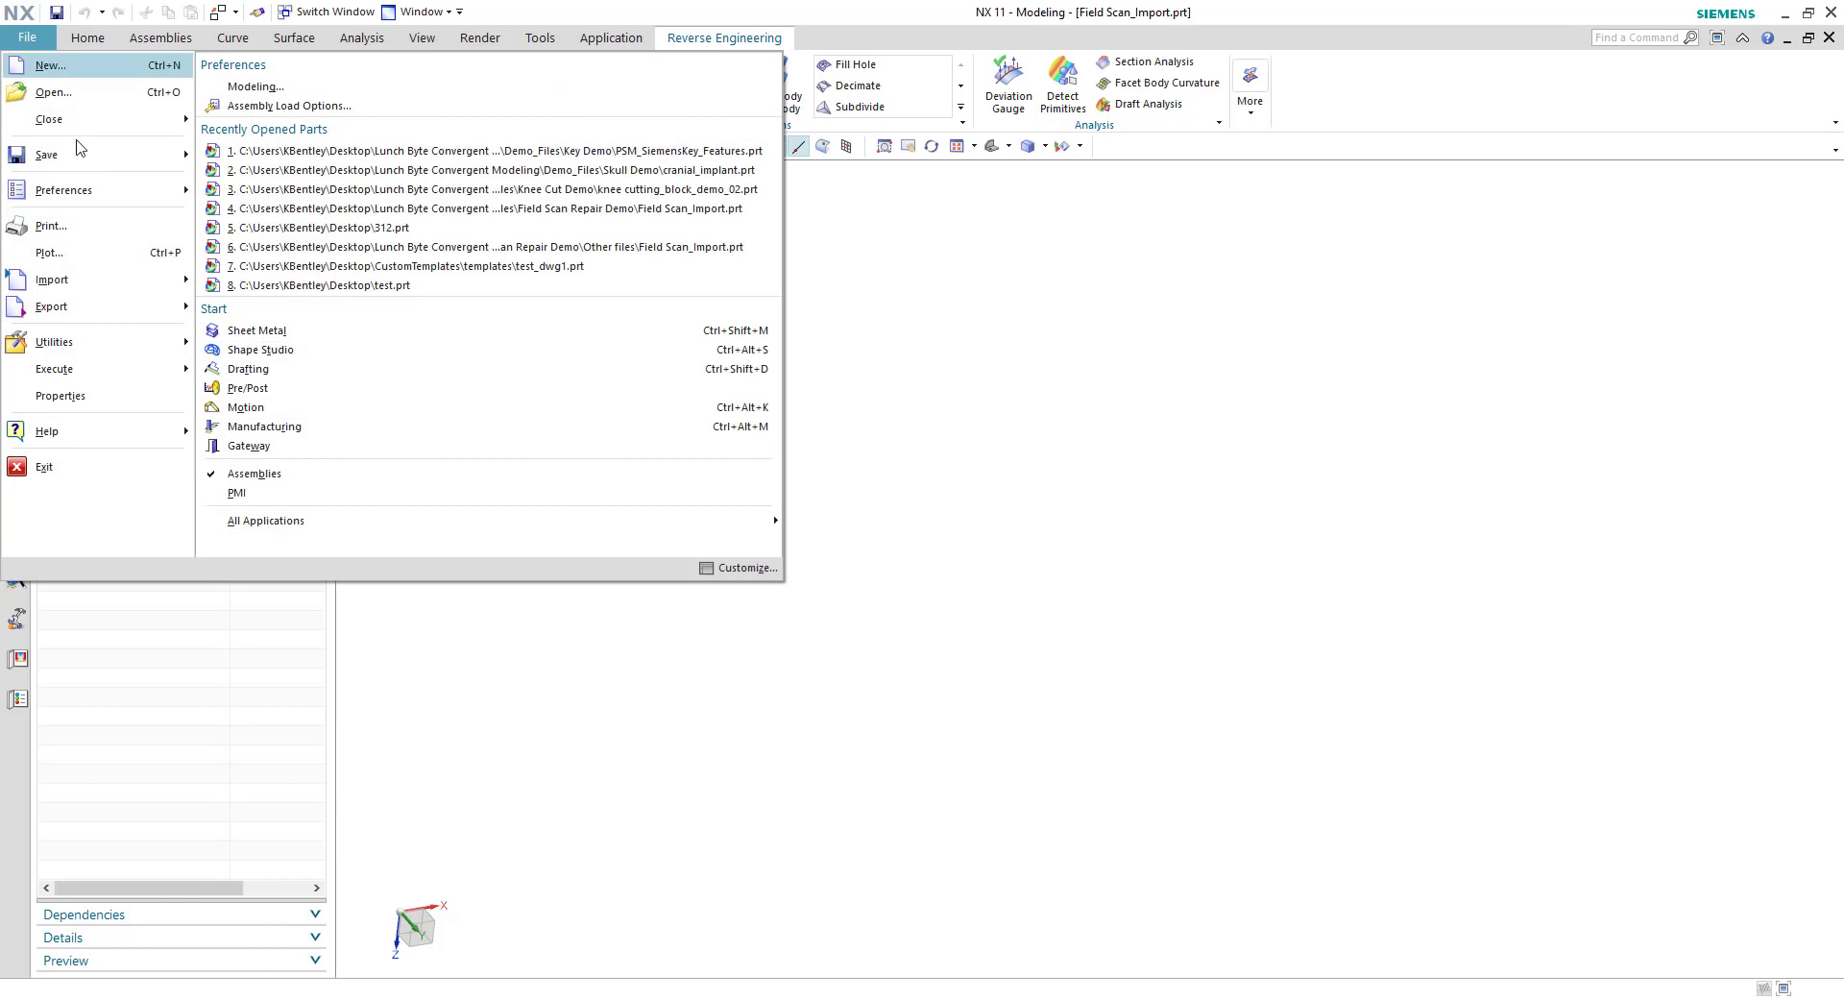
{"action": "mouse_move", "coordinate": [119, 279]}
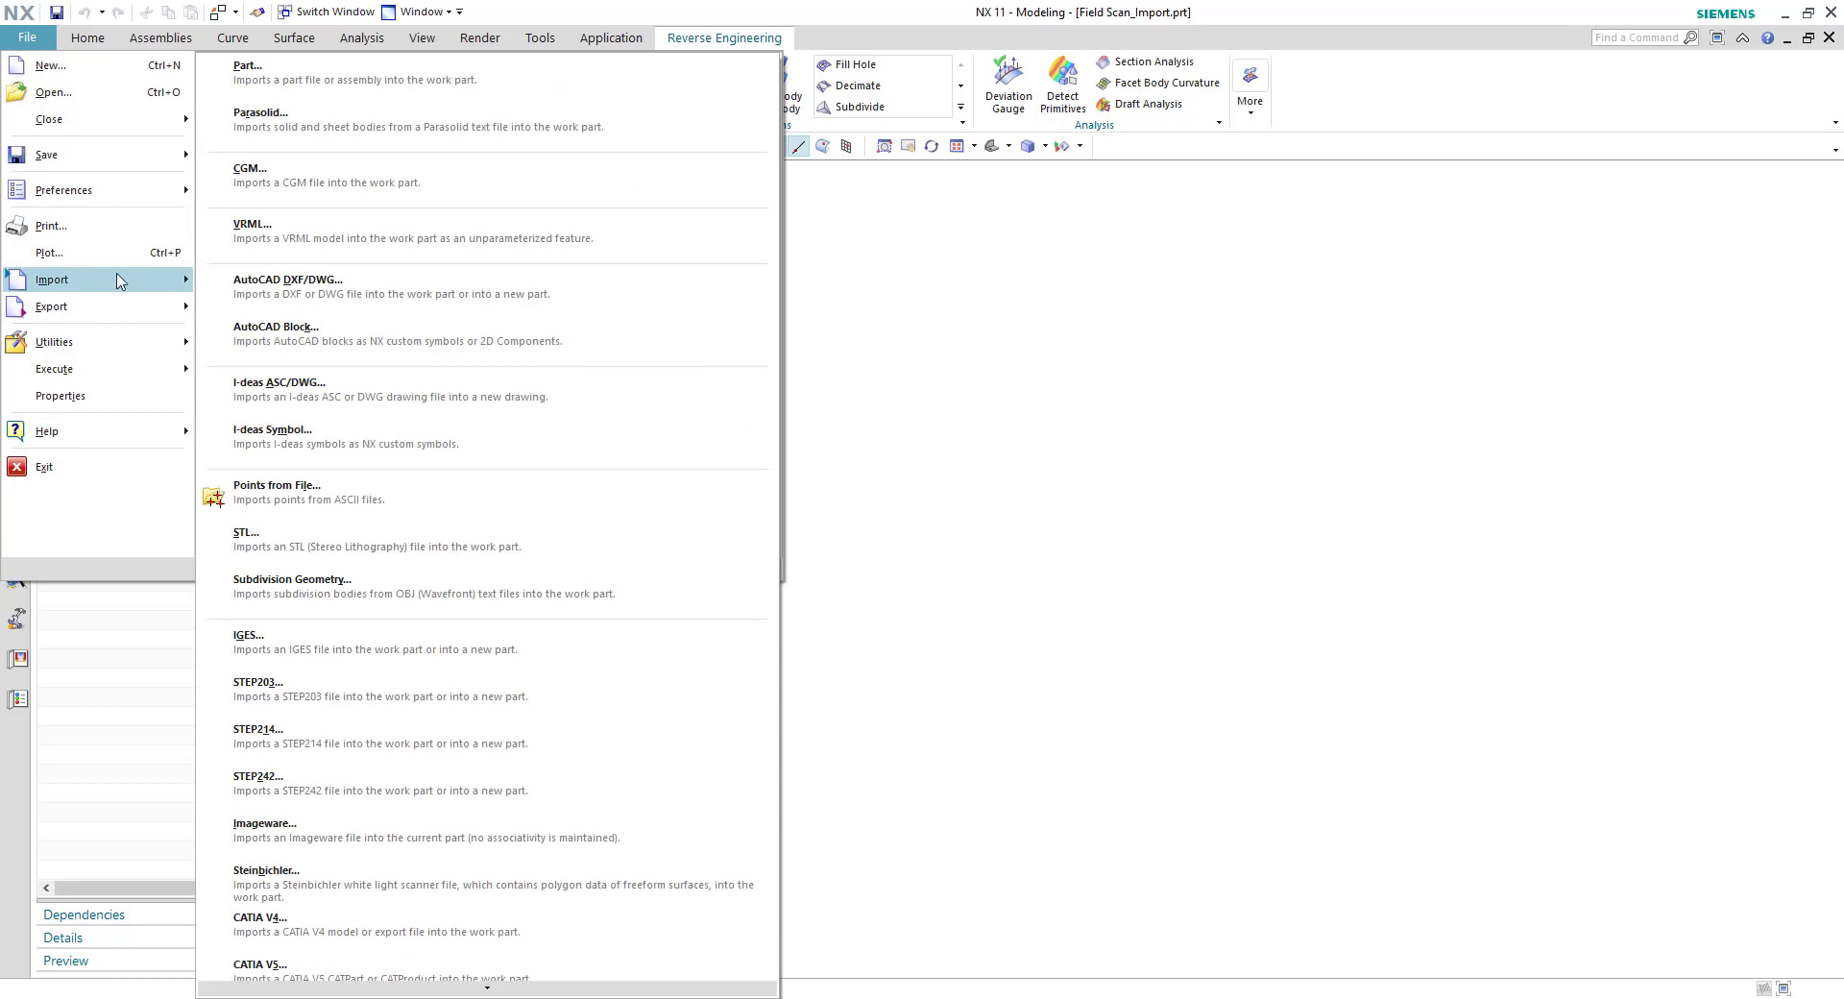
{"action": "left_click", "coordinate": [288, 544]}
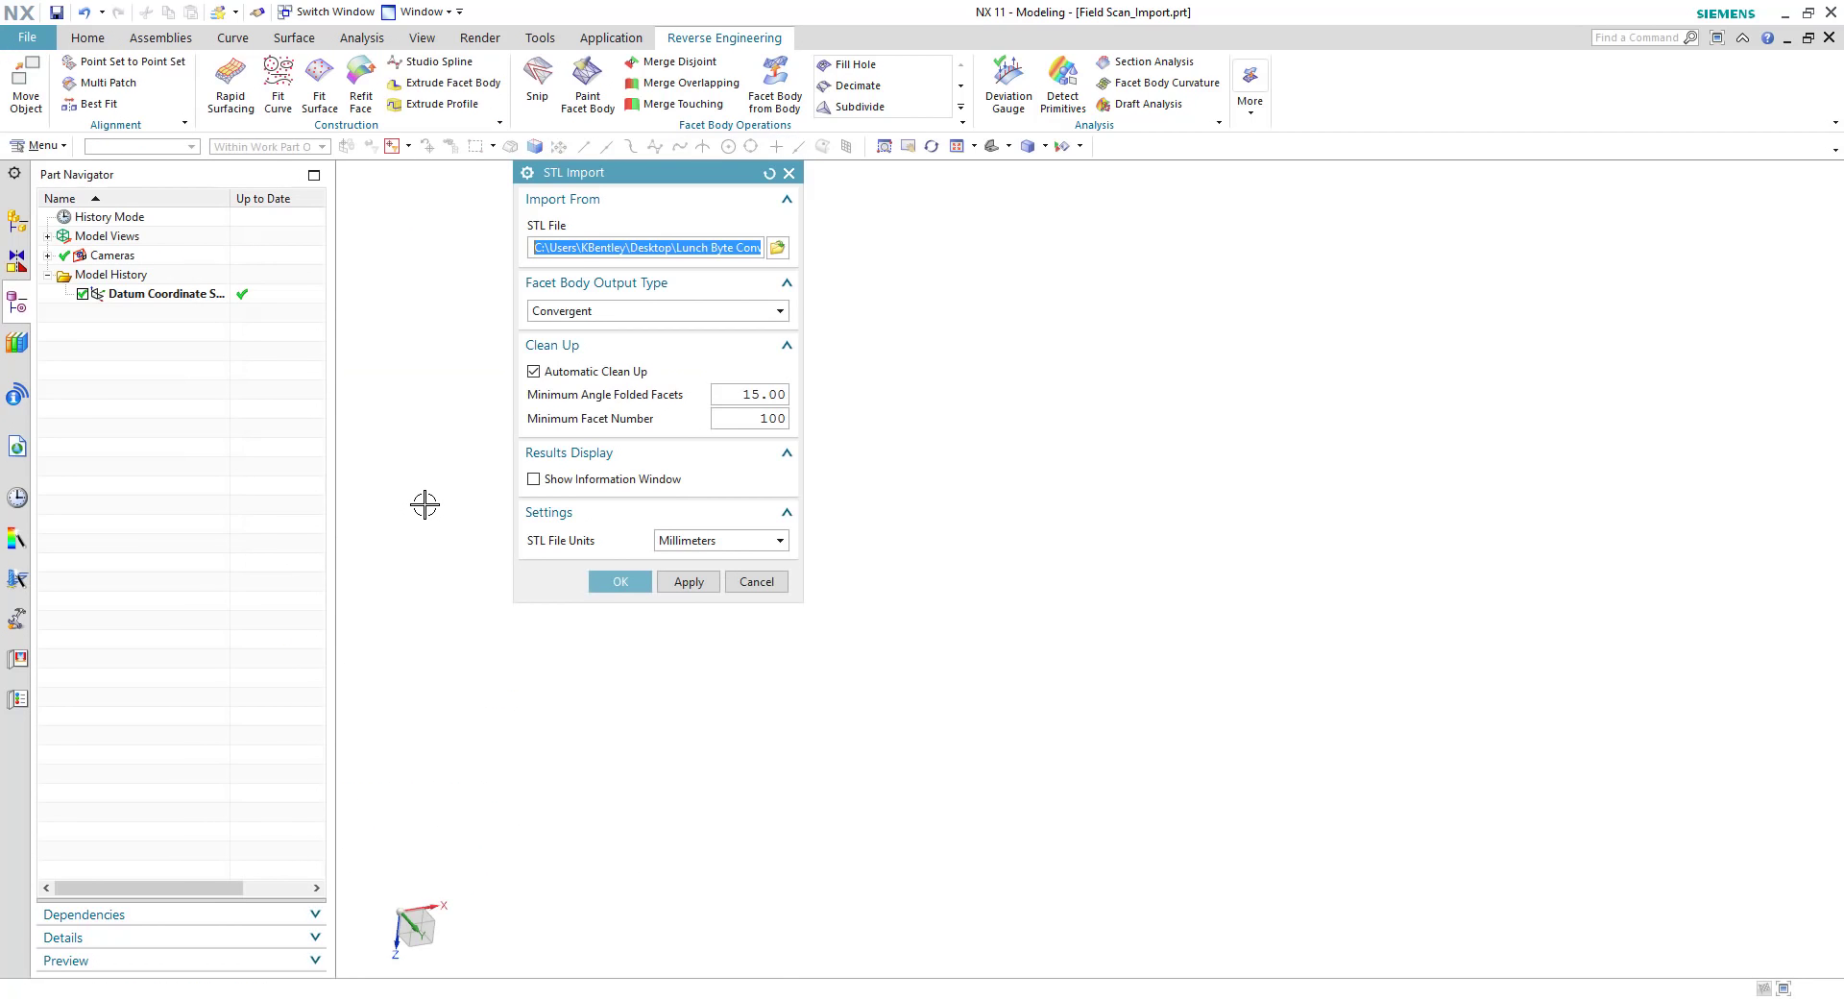
{"action": "left_click", "coordinate": [783, 254]}
{"action": "left_click", "coordinate": [567, 293]}
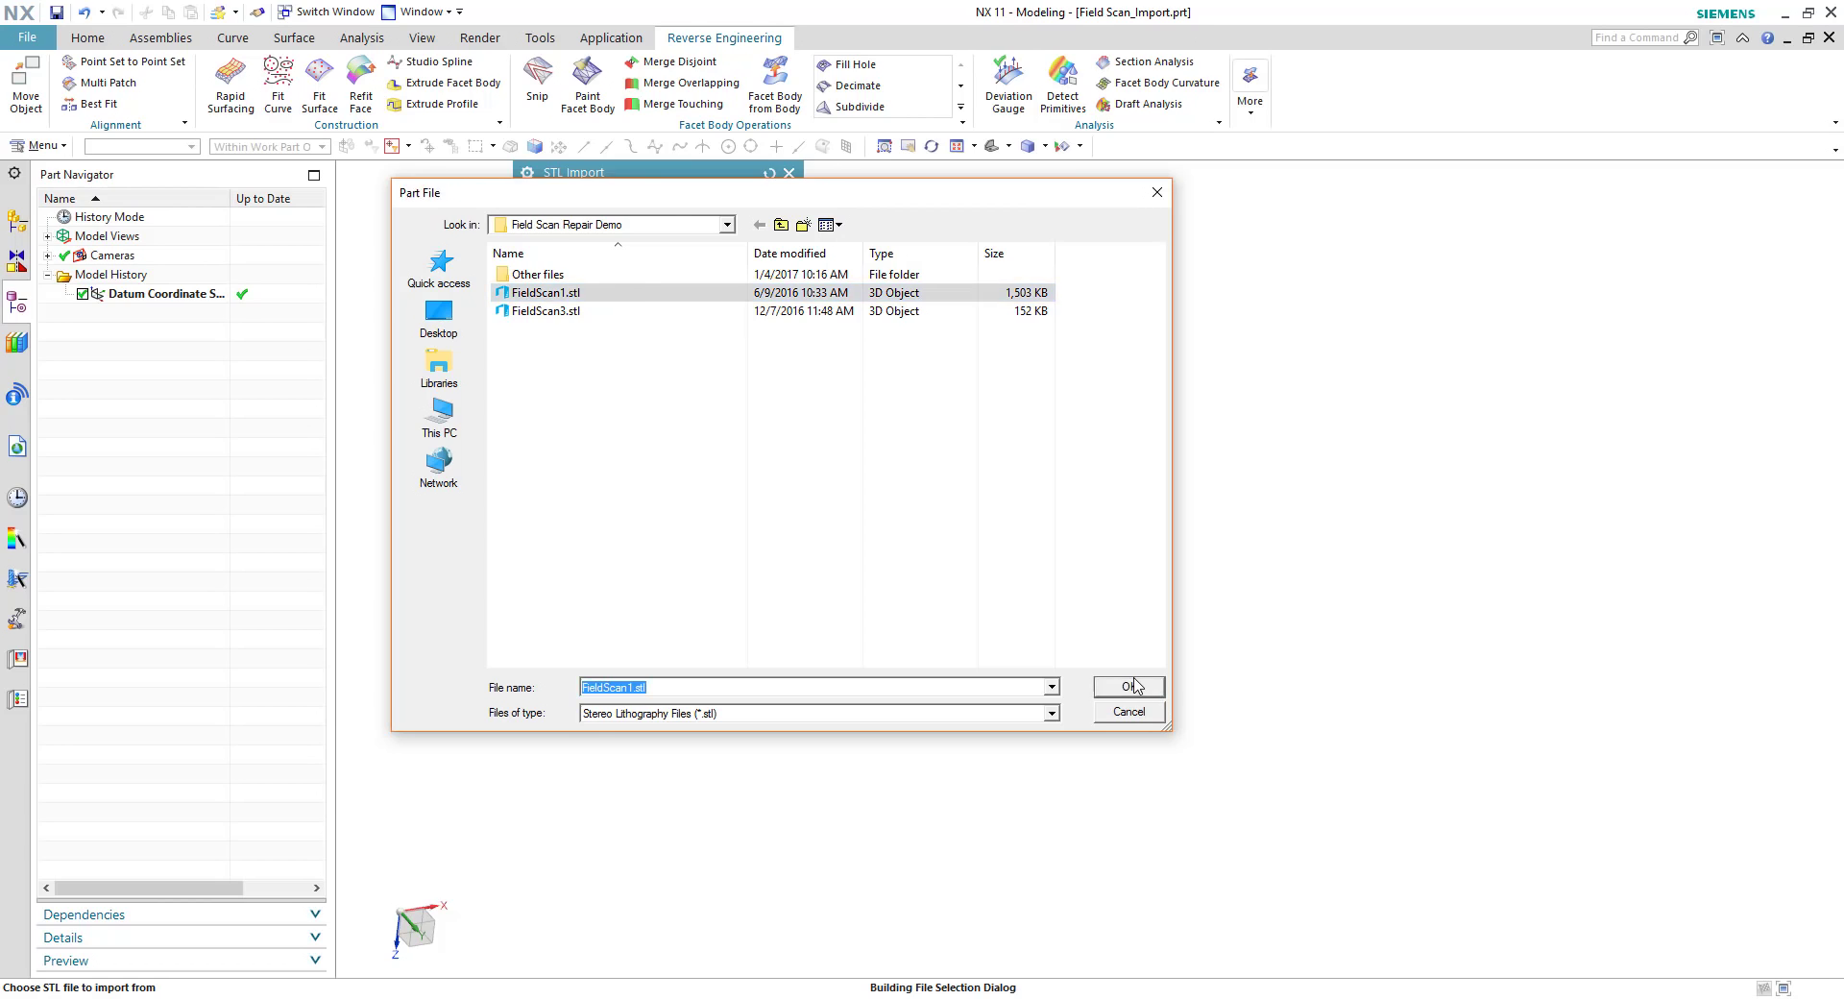
{"action": "left_click", "coordinate": [1133, 687]}
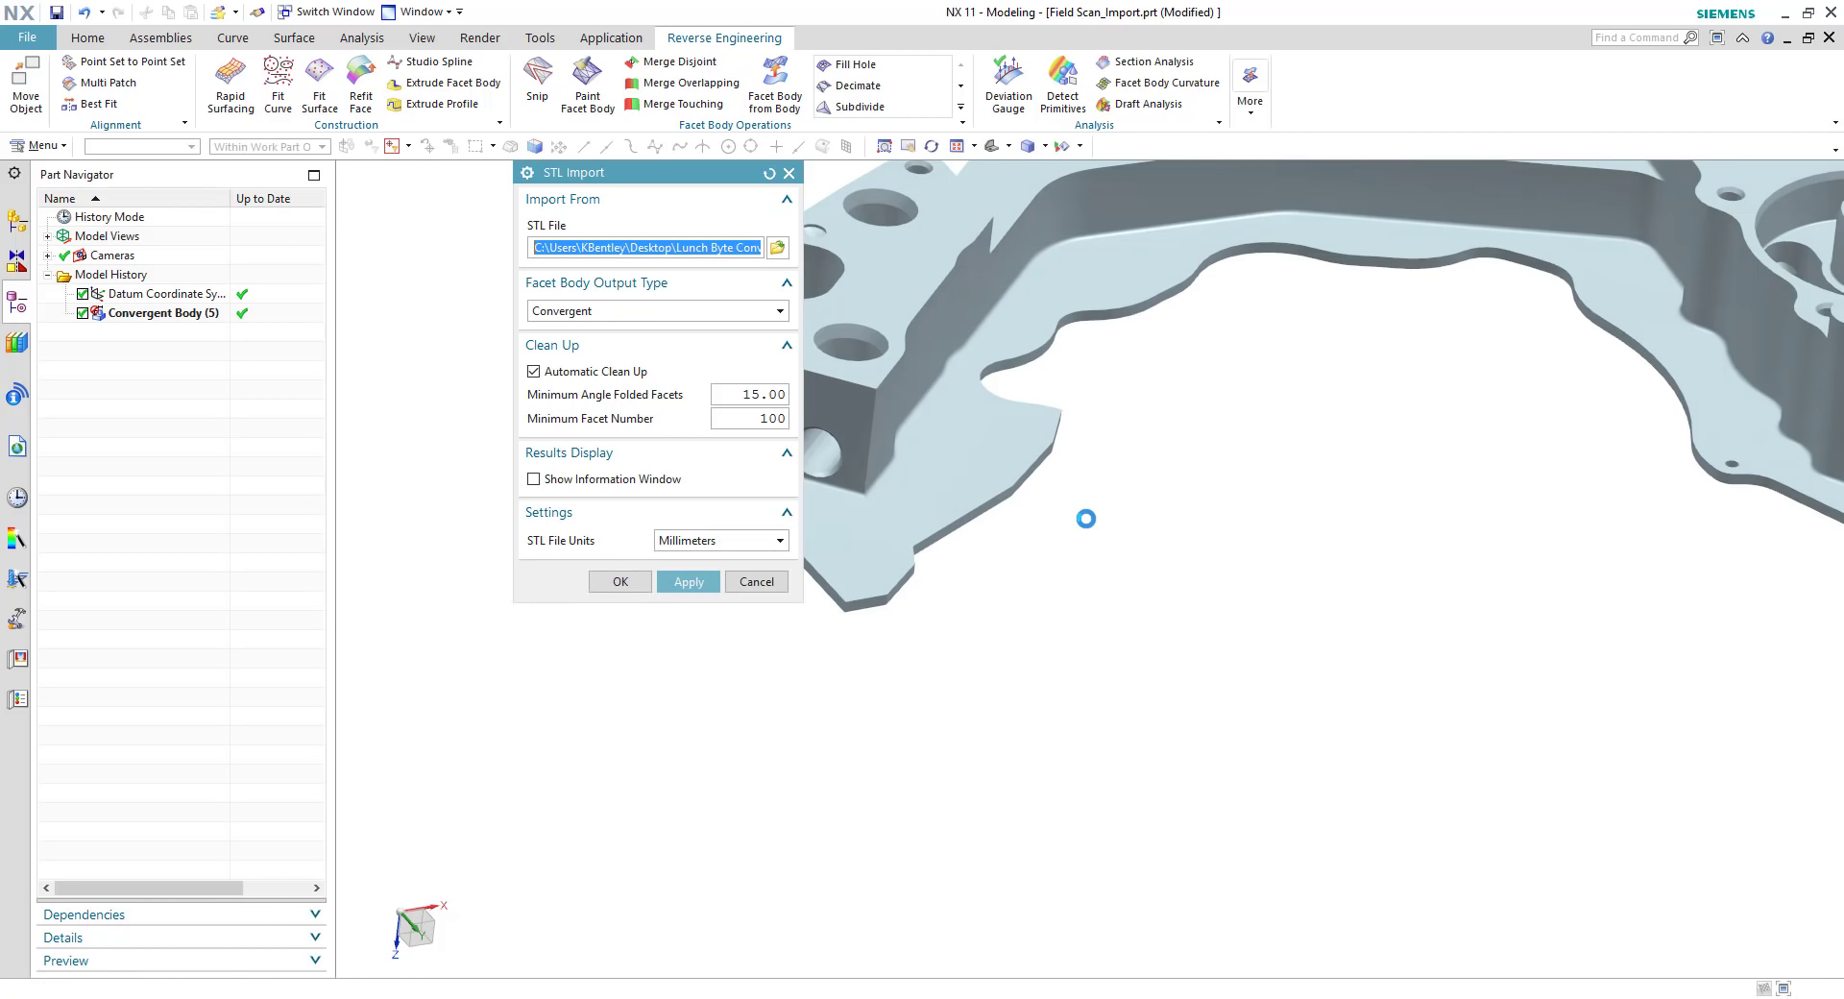
Step: Import FieldScan3.stl into the same part as a second convergent body
{"action": "left_click", "coordinate": [780, 254]}
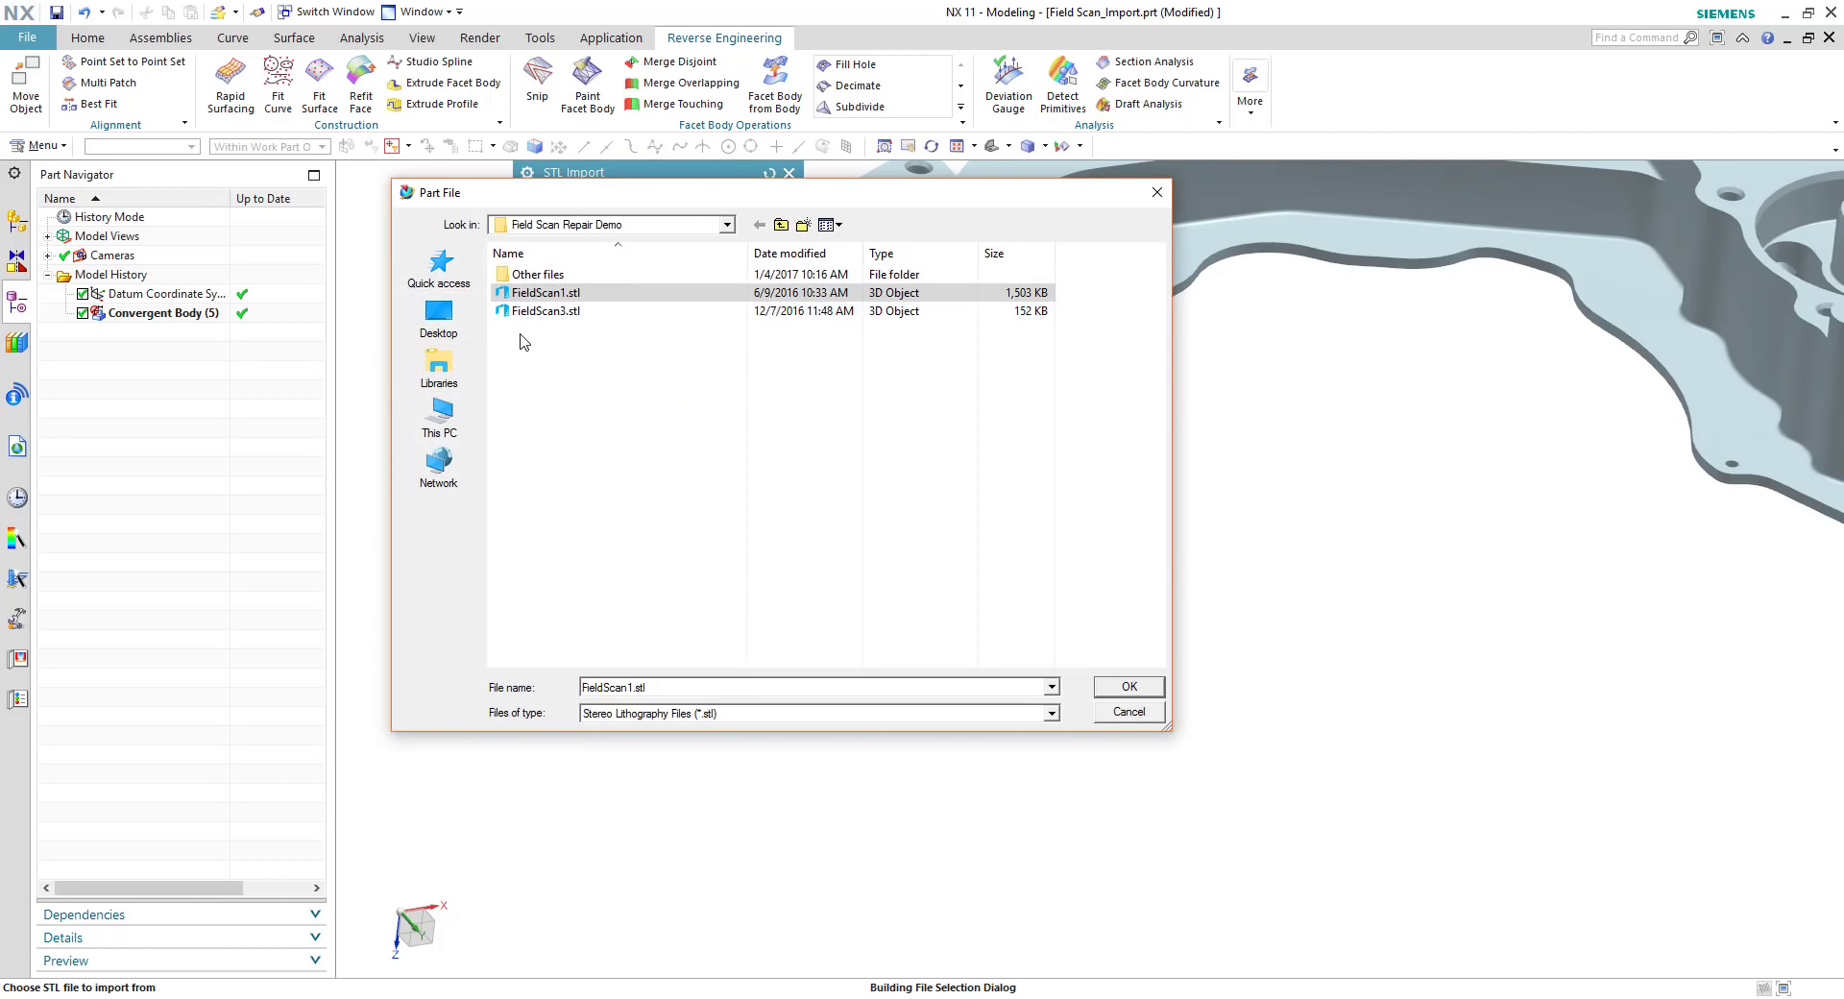
{"action": "left_click", "coordinate": [538, 314]}
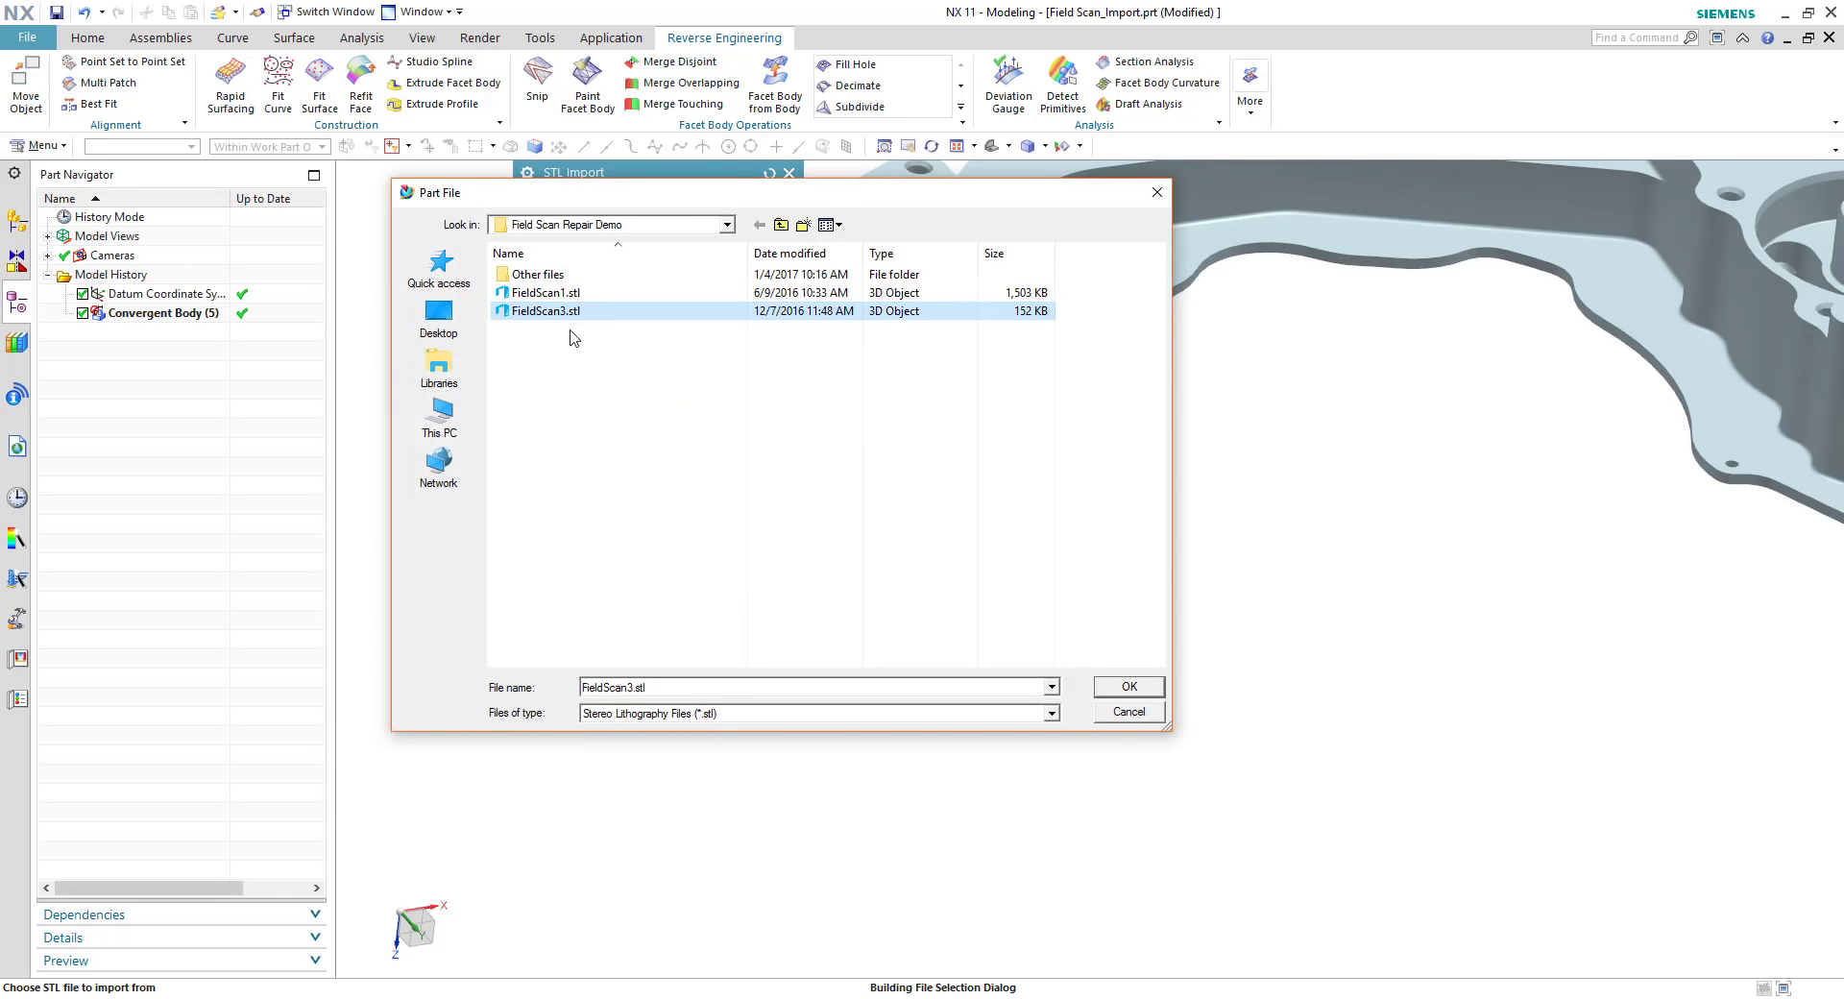
{"action": "left_click", "coordinate": [1137, 686]}
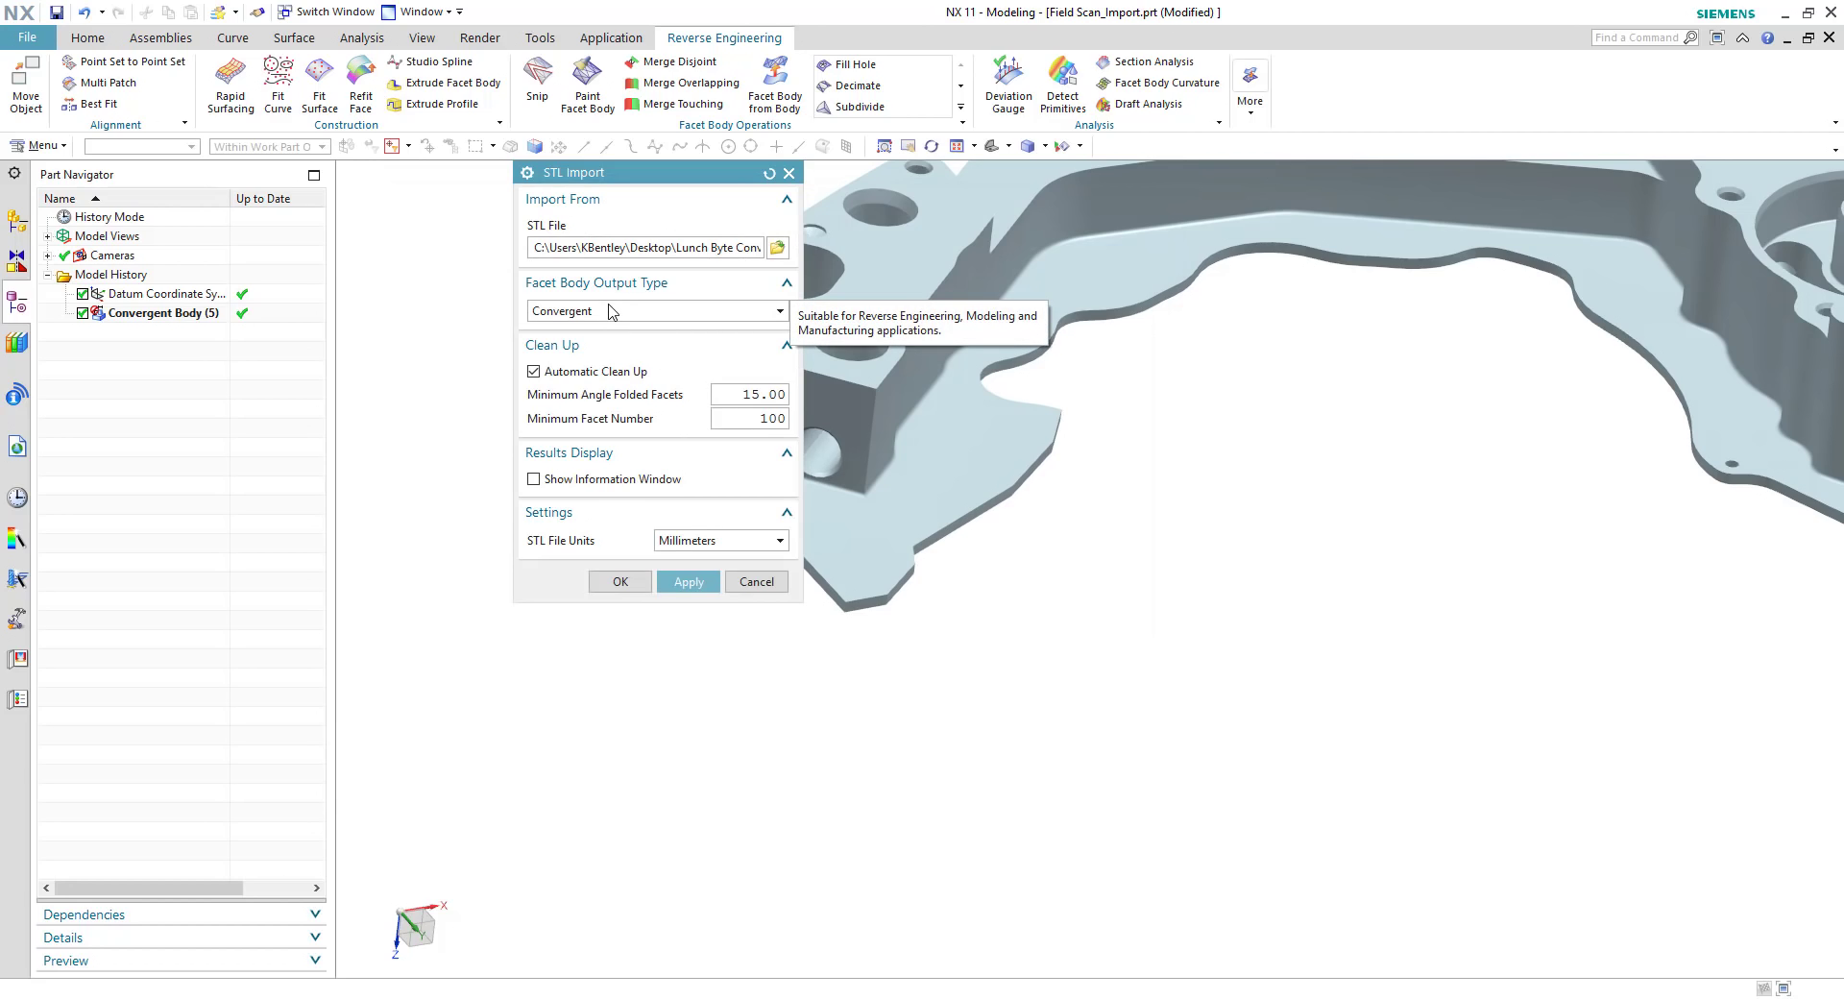
{"action": "left_click", "coordinate": [630, 582]}
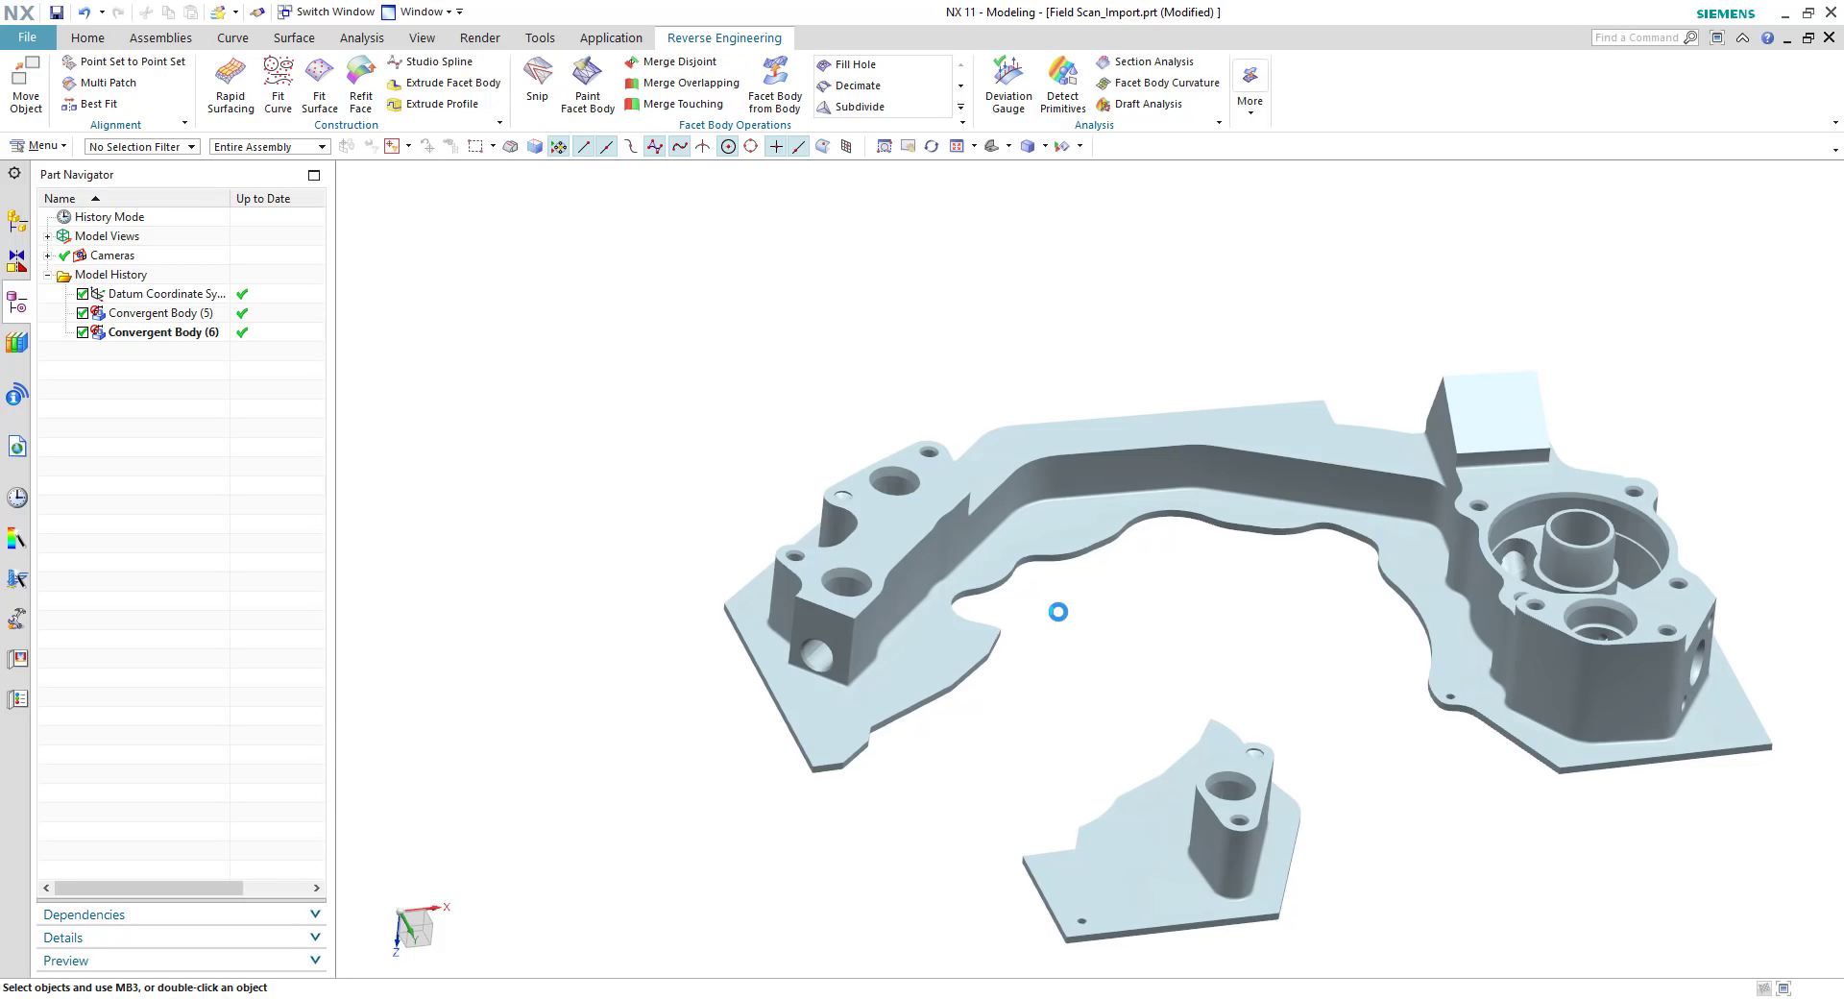
Step: Measure the projected distance between the plate edges of the large and small scanned bodies
{"action": "left_click", "coordinate": [363, 37]}
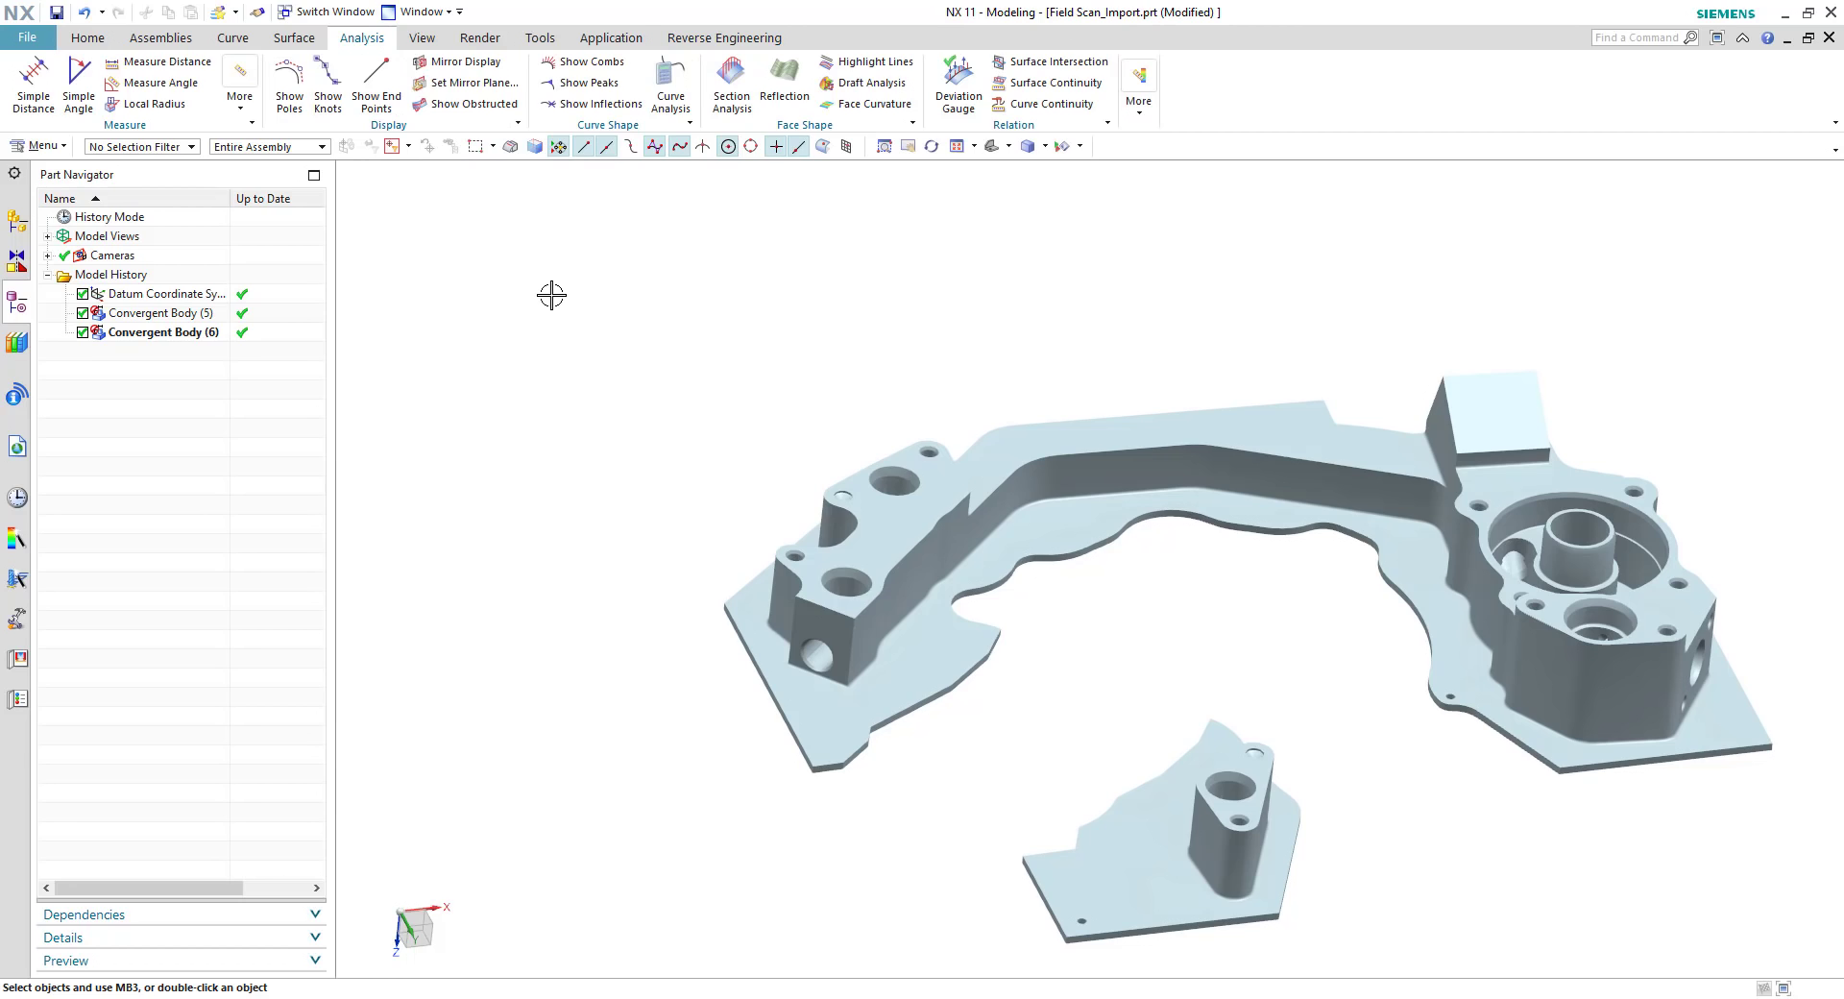
{"action": "left_click", "coordinate": [163, 63]}
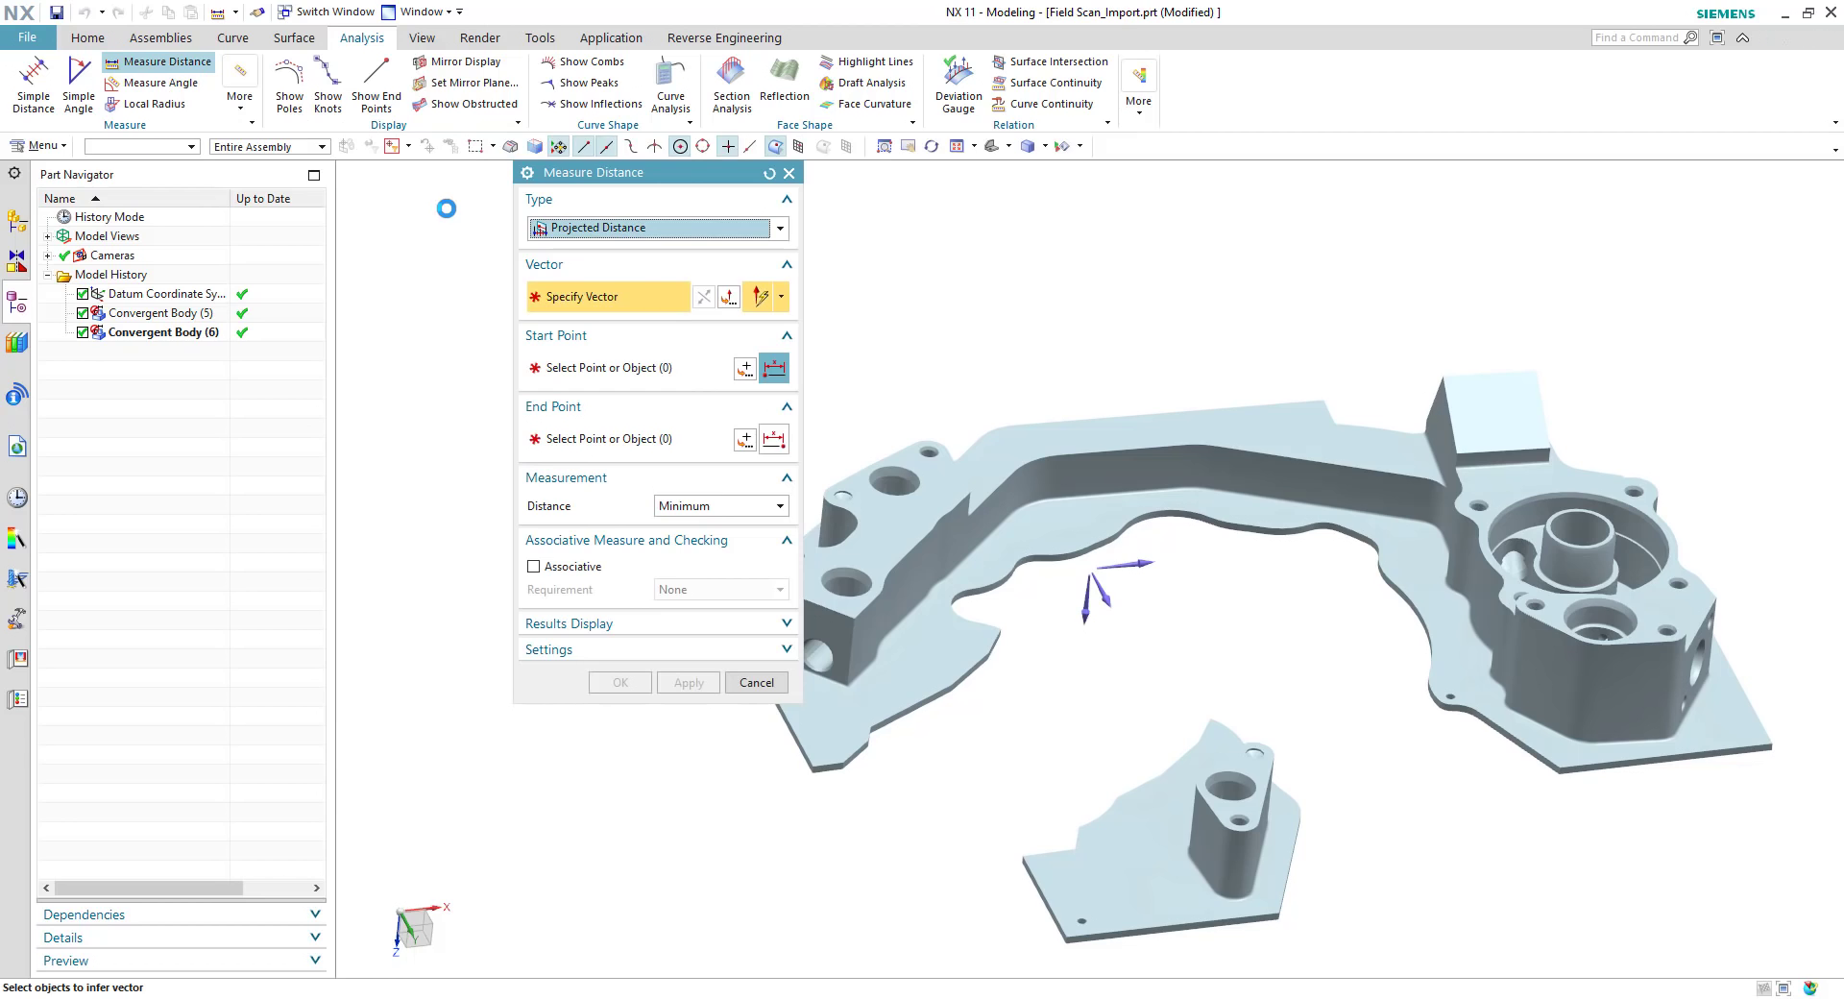
{"action": "scroll", "coordinate": [1158, 673], "scroll_direction": "down", "scroll_amount": 3}
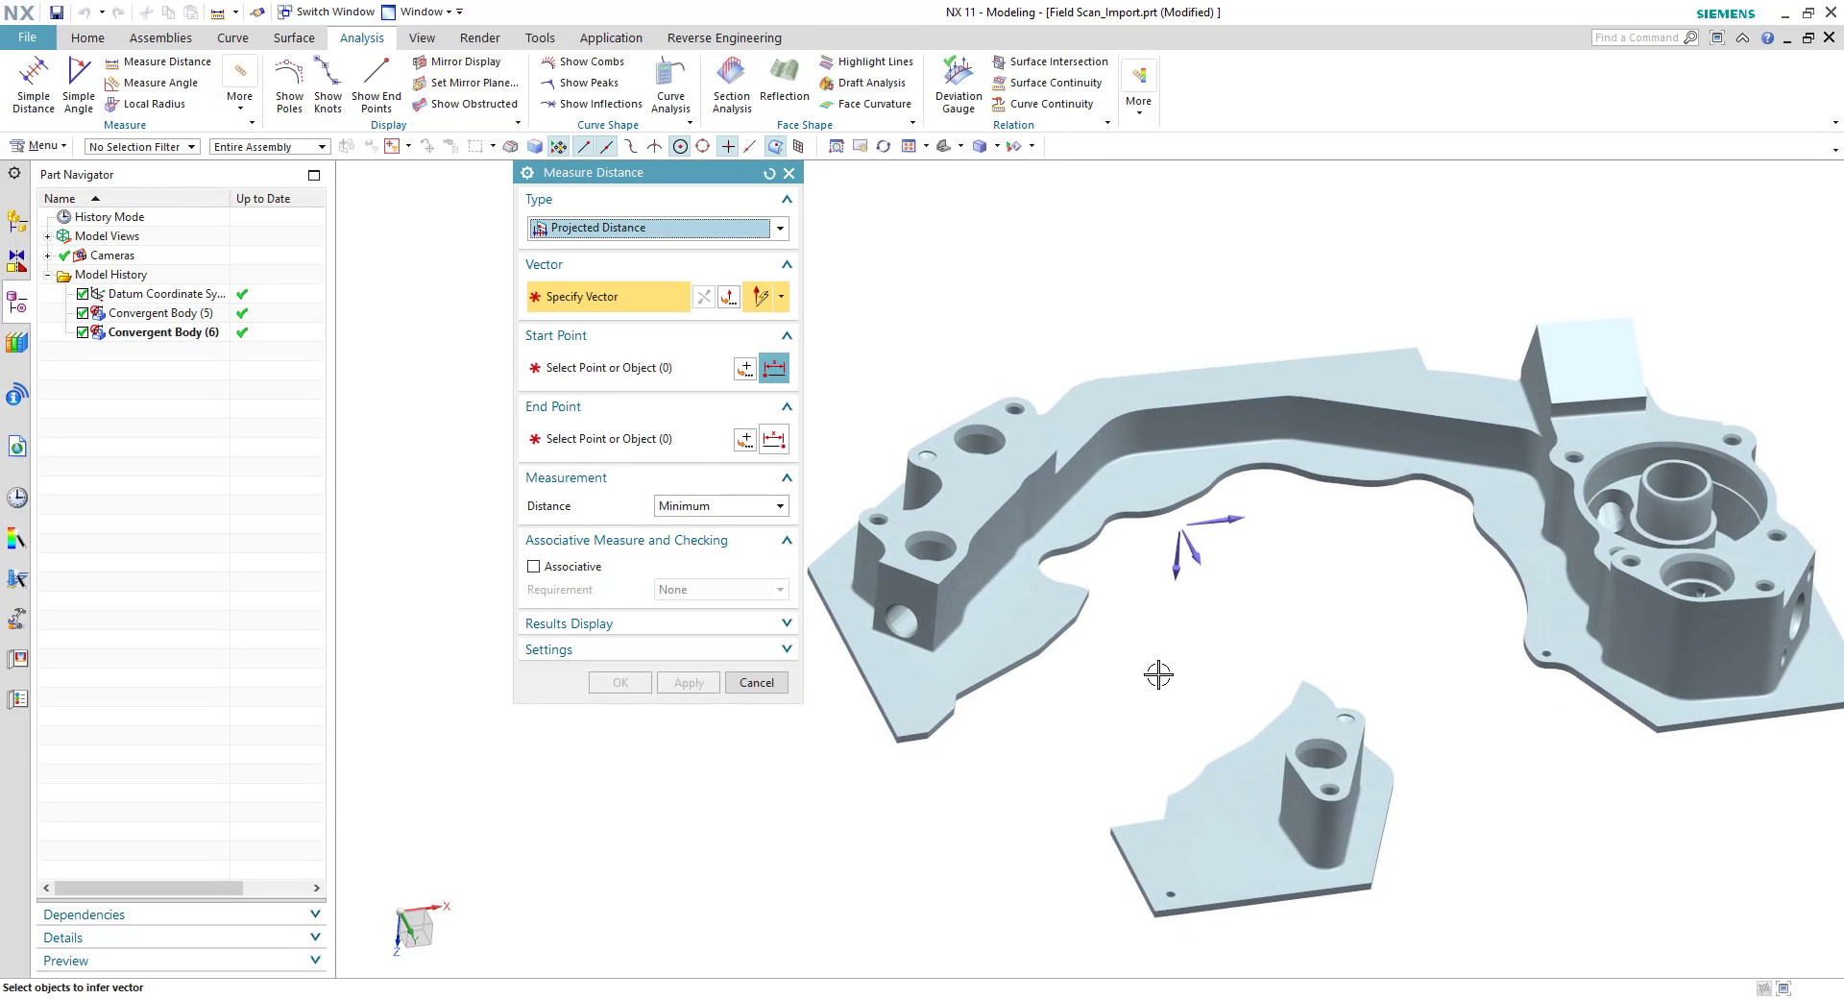
{"action": "scroll", "coordinate": [1158, 675], "scroll_direction": "down", "scroll_amount": 2}
{"action": "left_click", "coordinate": [1275, 509]}
{"action": "scroll", "coordinate": [1345, 845], "scroll_direction": "down", "scroll_amount": 8}
{"action": "scroll", "coordinate": [1278, 759], "scroll_direction": "up", "scroll_amount": 3}
{"action": "left_click", "coordinate": [1417, 495]}
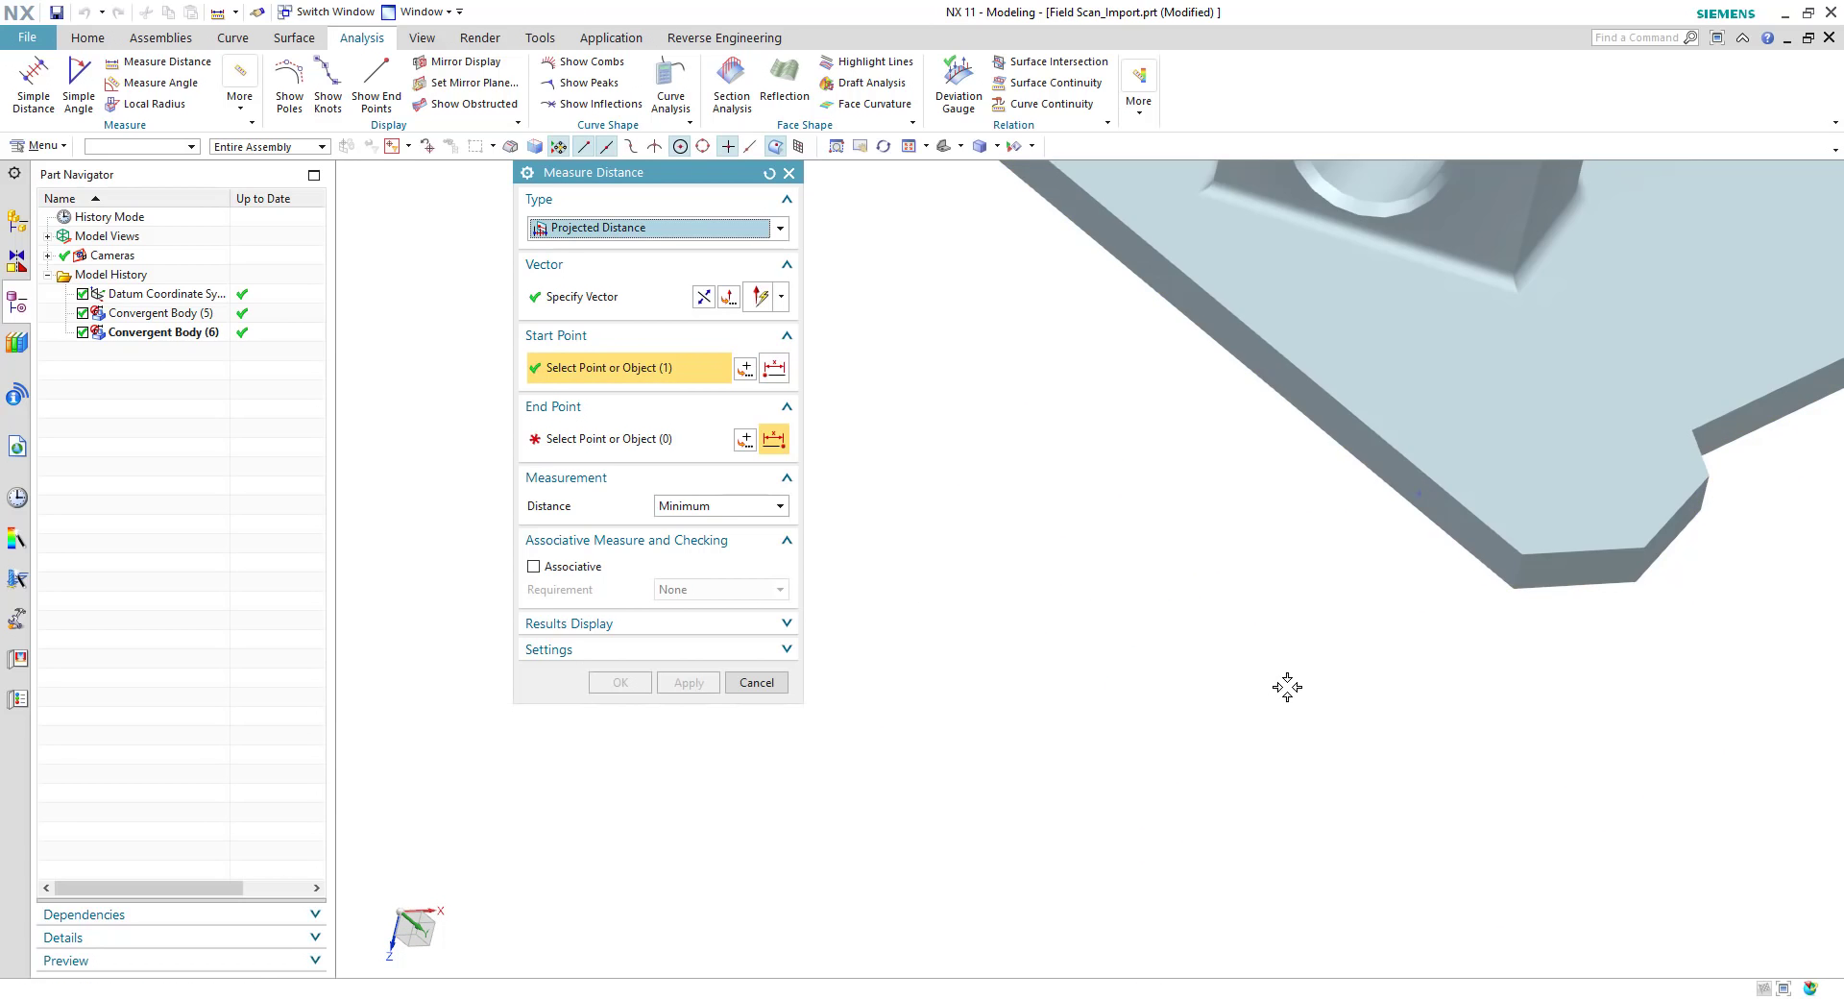
{"action": "scroll", "coordinate": [1298, 687], "scroll_direction": "up", "scroll_amount": 6}
{"action": "scroll", "coordinate": [1220, 927], "scroll_direction": "down", "scroll_amount": 5}
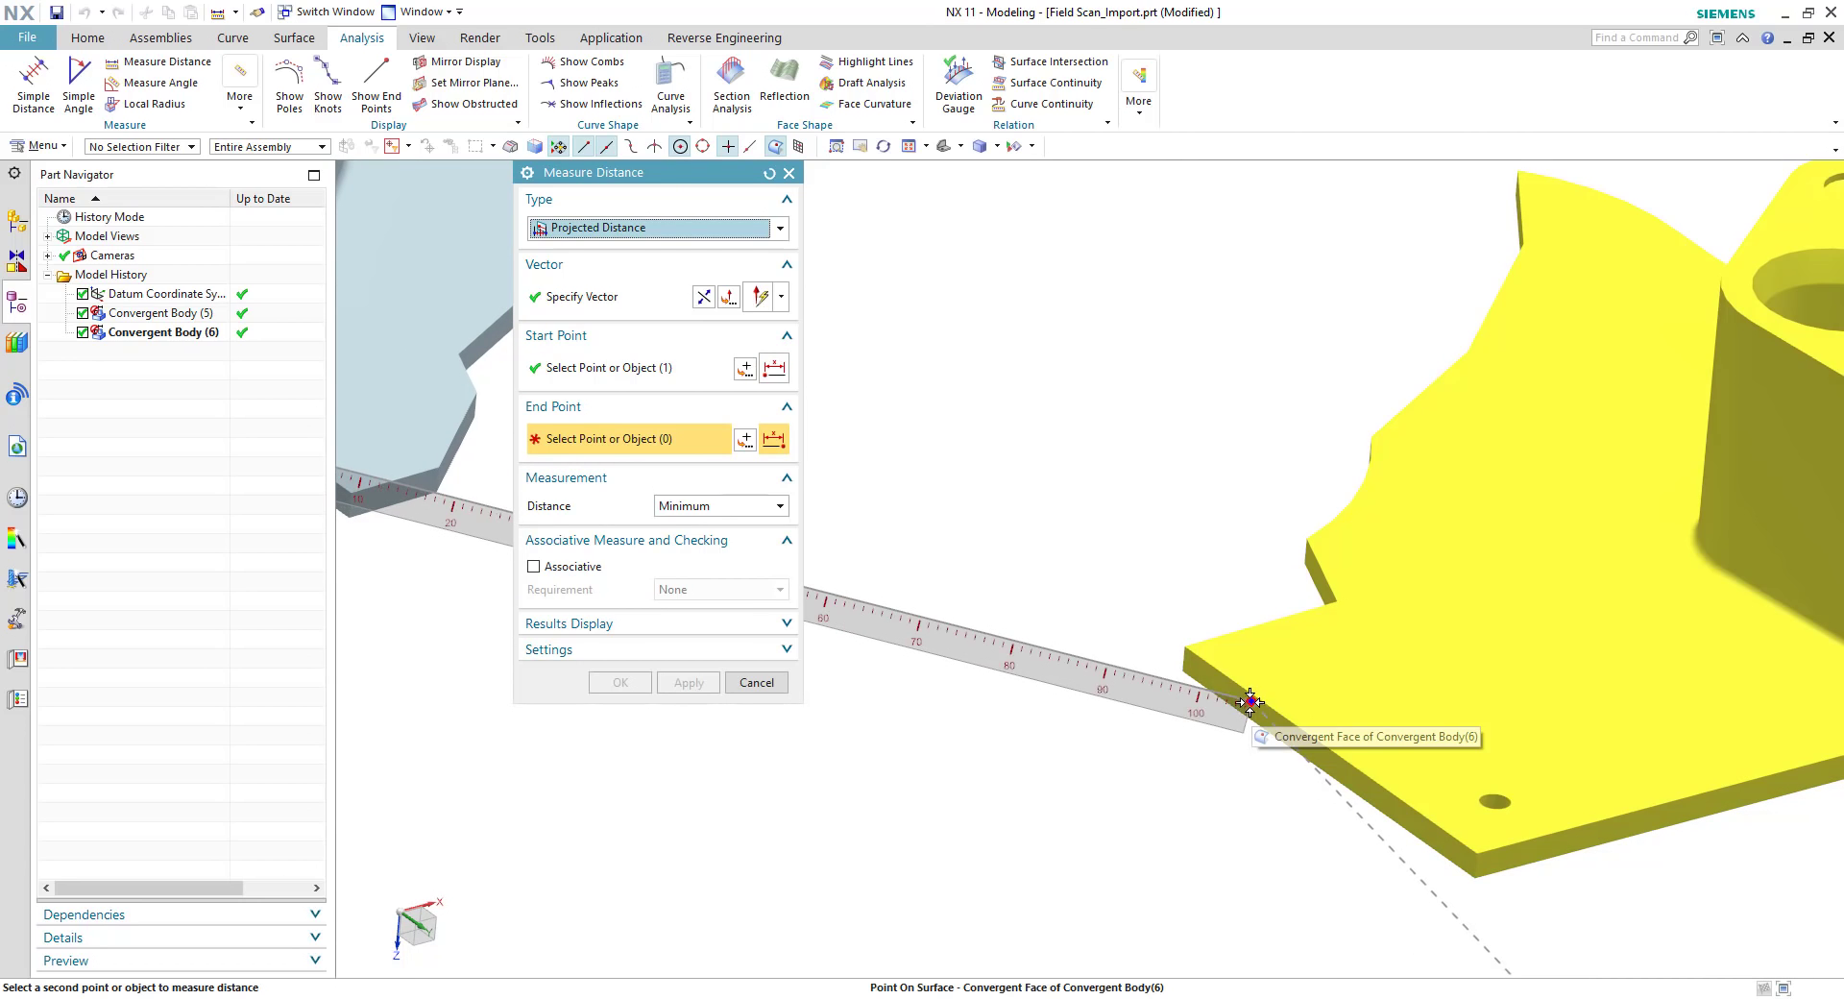
{"action": "left_click", "coordinate": [1251, 701]}
{"action": "scroll", "coordinate": [1243, 415], "scroll_direction": "up", "scroll_amount": 5}
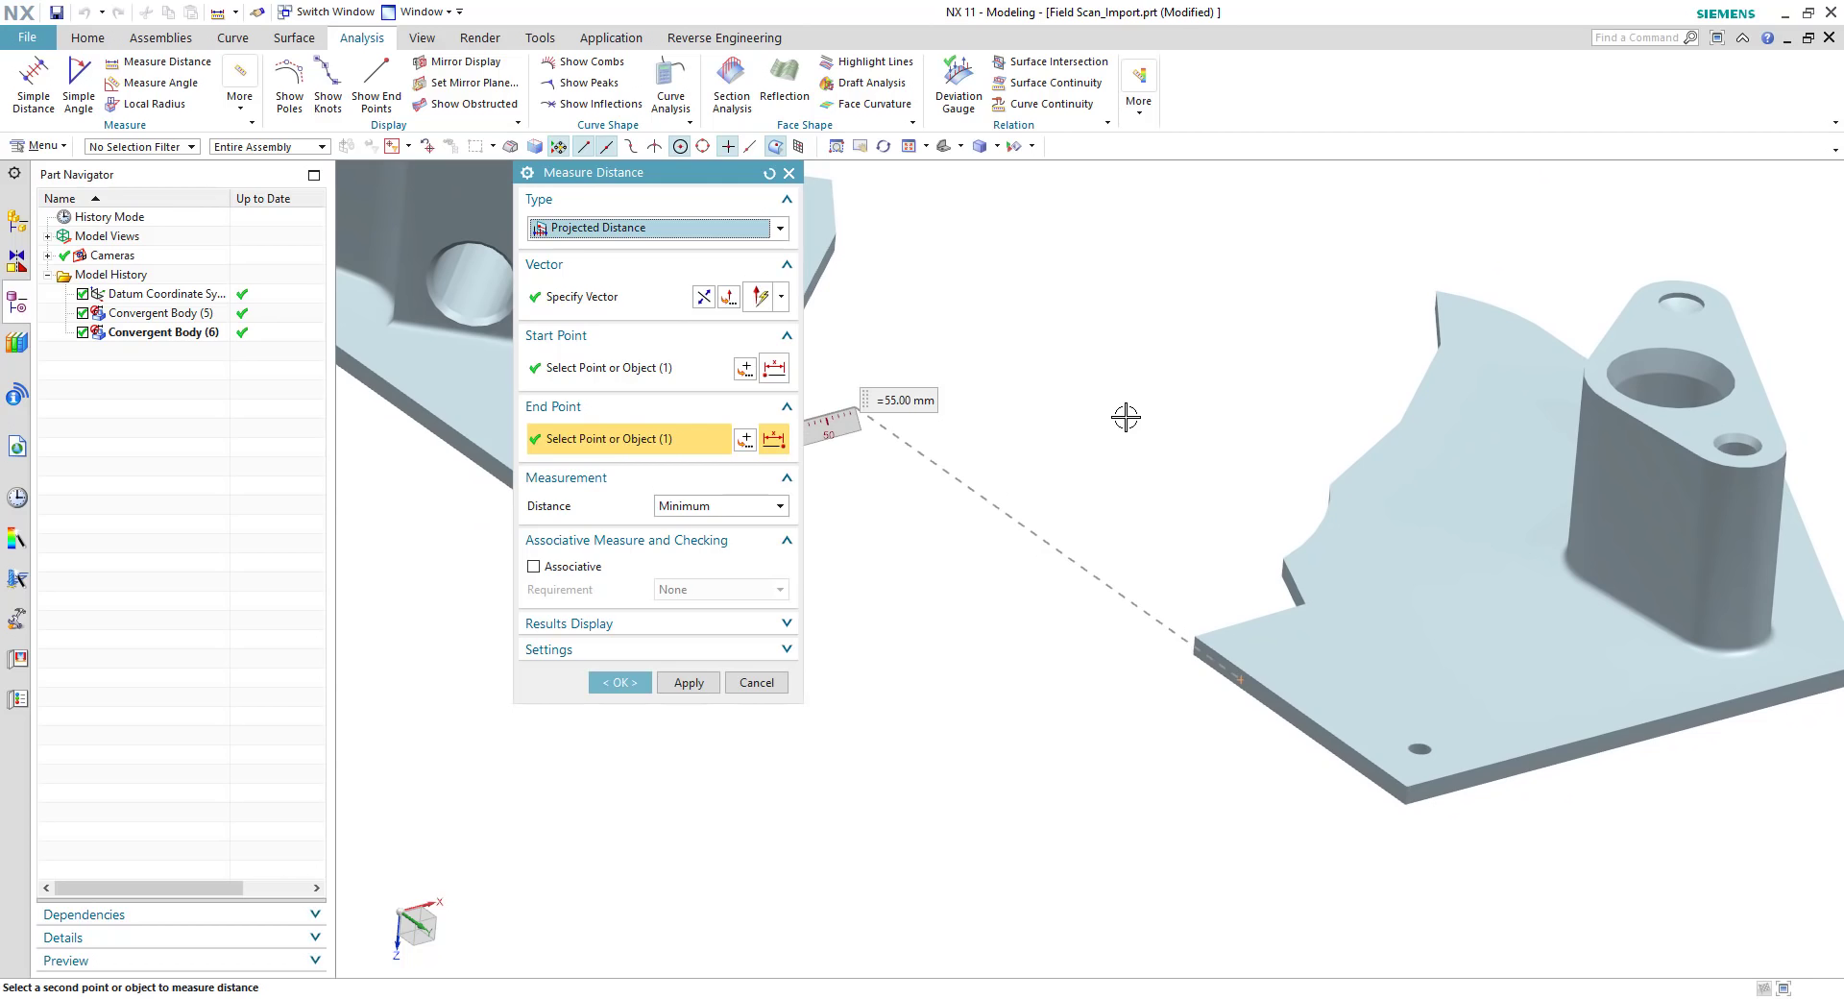
{"action": "left_click", "coordinate": [688, 682]}
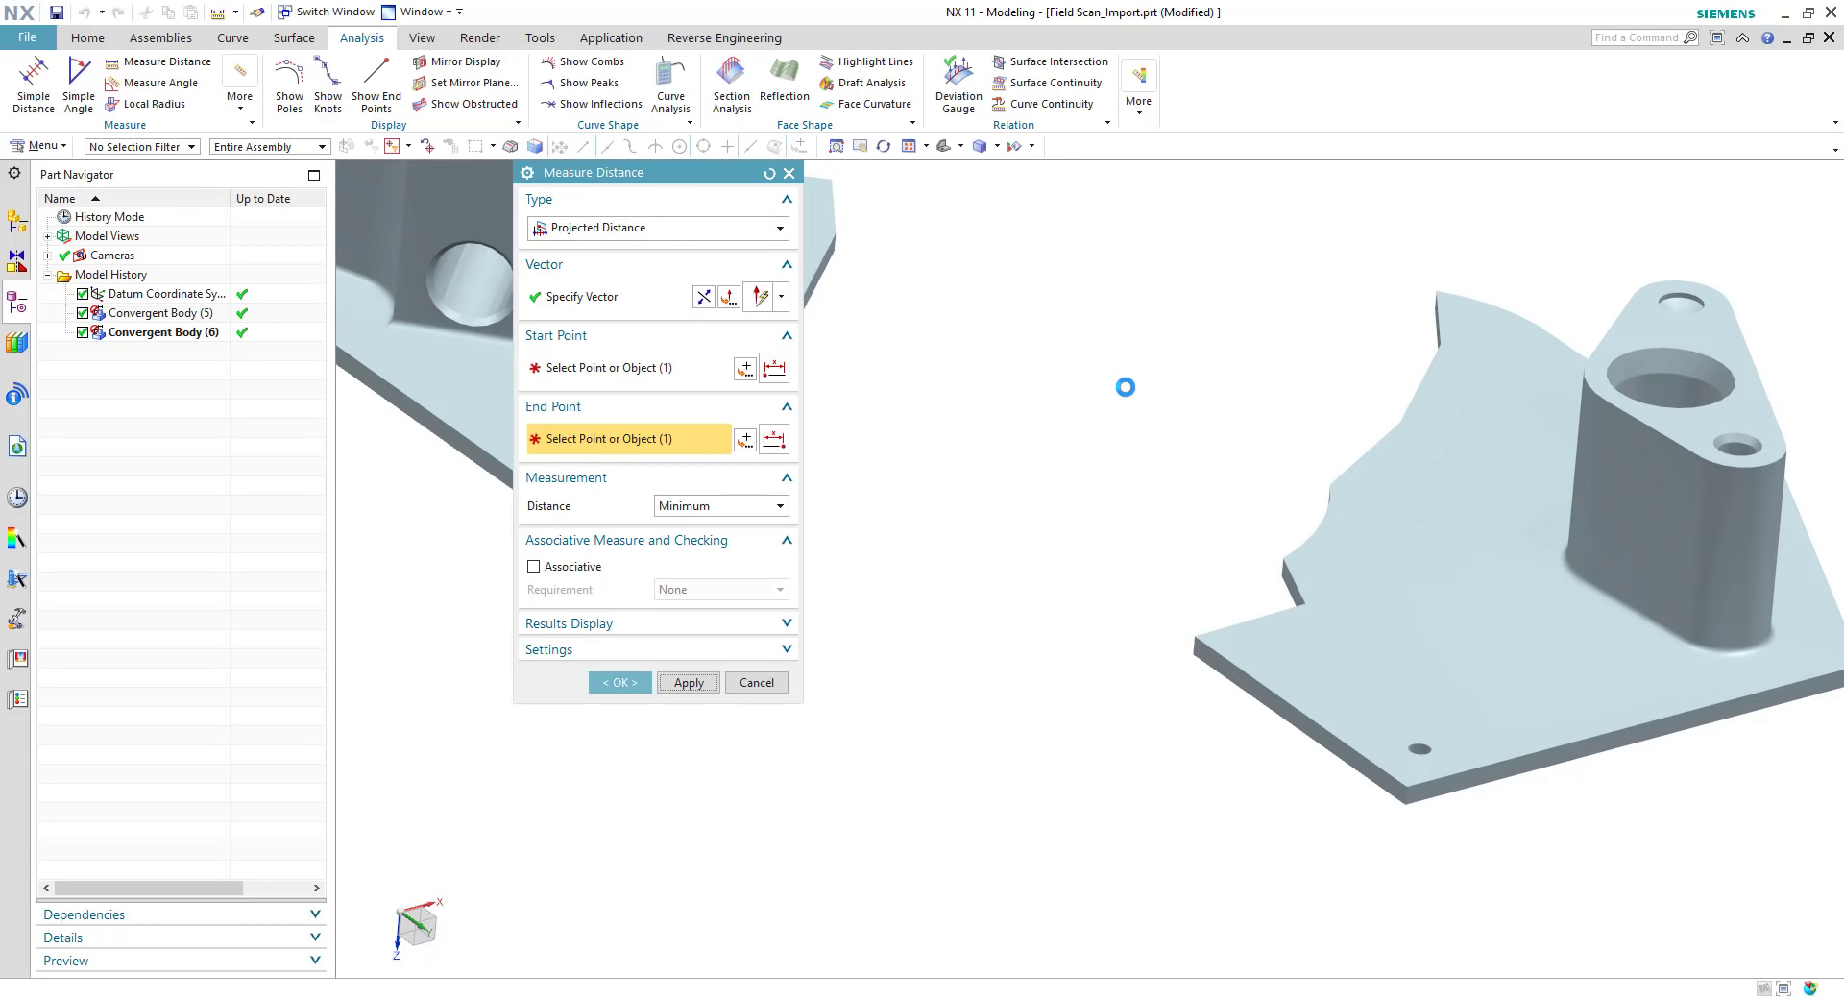
Step: Measure the projected distance along the Y axis between the front plate edges of the small and large scanned bodies
{"action": "middle_click_drag", "start_coordinate": [1152, 452], "coordinate": [1103, 584]}
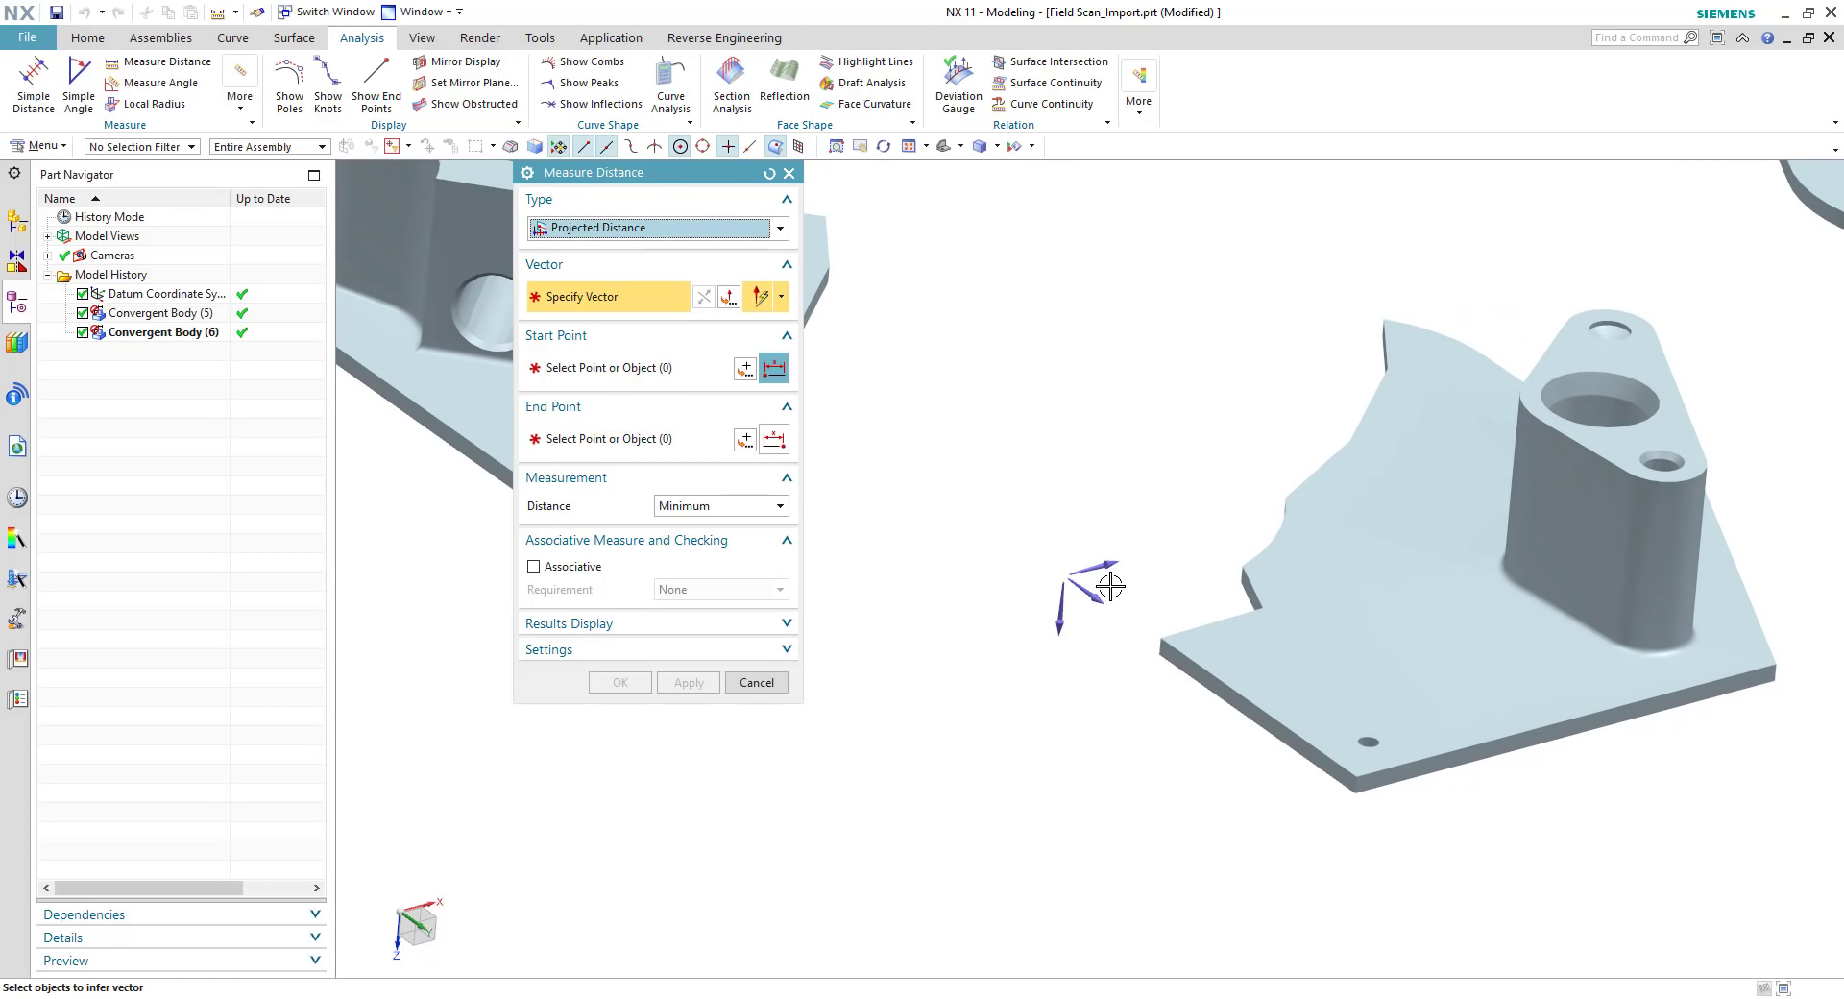
{"action": "left_click", "coordinate": [1096, 595]}
{"action": "scroll", "coordinate": [1202, 452], "scroll_direction": "up", "scroll_amount": 6}
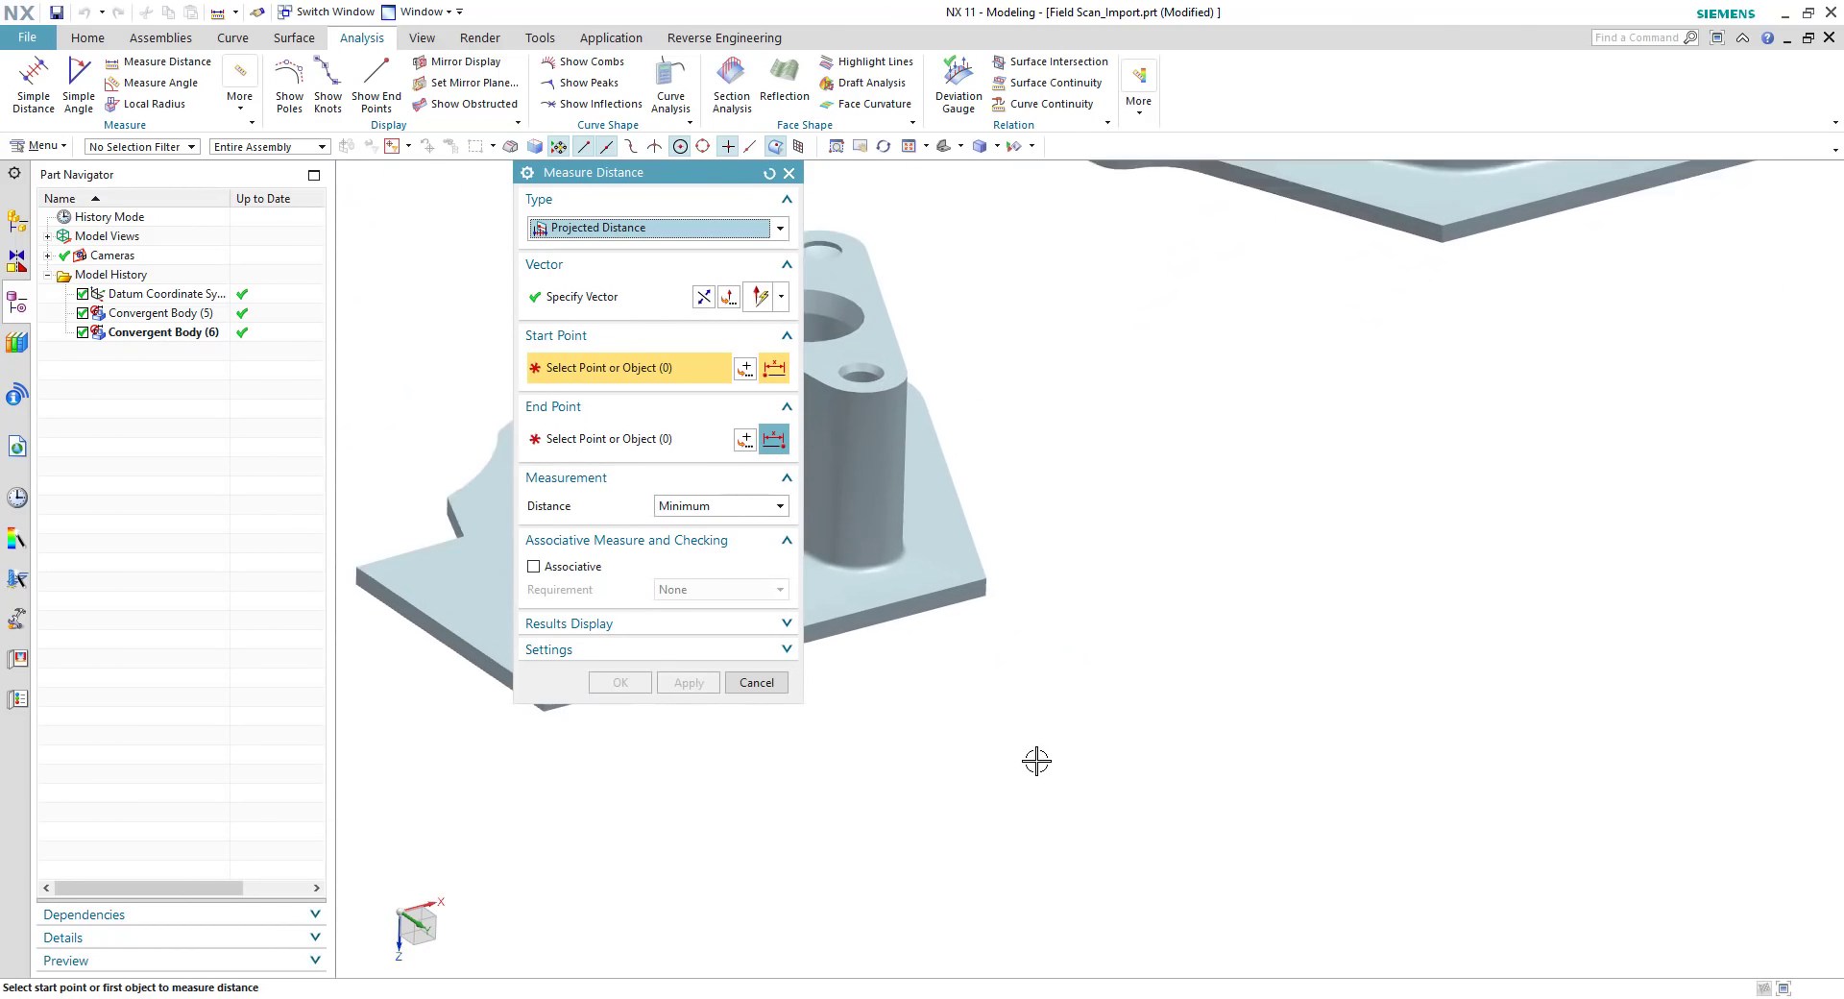
{"action": "left_click", "coordinate": [1251, 634]}
{"action": "scroll", "coordinate": [1507, 420], "scroll_direction": "down", "scroll_amount": 3}
{"action": "middle_click_drag", "start_coordinate": [1509, 424], "coordinate": [1415, 618]}
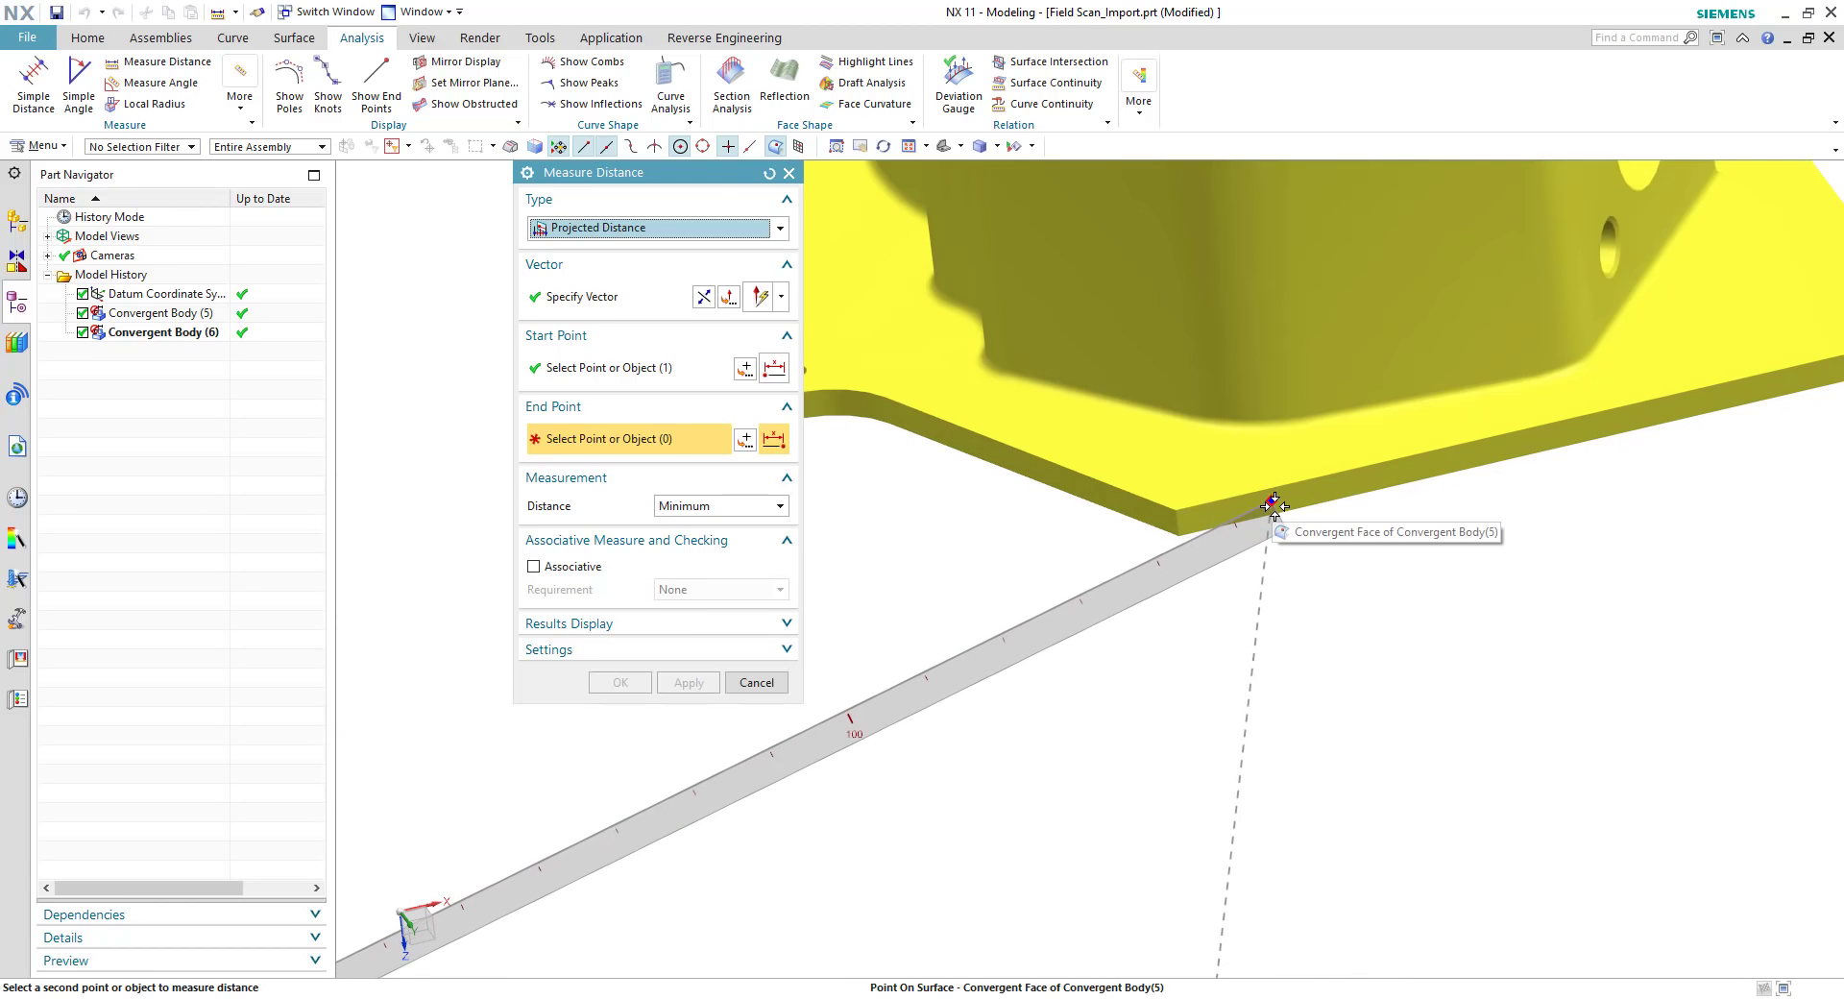
{"action": "left_click", "coordinate": [1274, 506]}
{"action": "scroll", "coordinate": [1511, 736], "scroll_direction": "down", "scroll_amount": 4}
{"action": "scroll", "coordinate": [1332, 773], "scroll_direction": "up", "scroll_amount": 2}
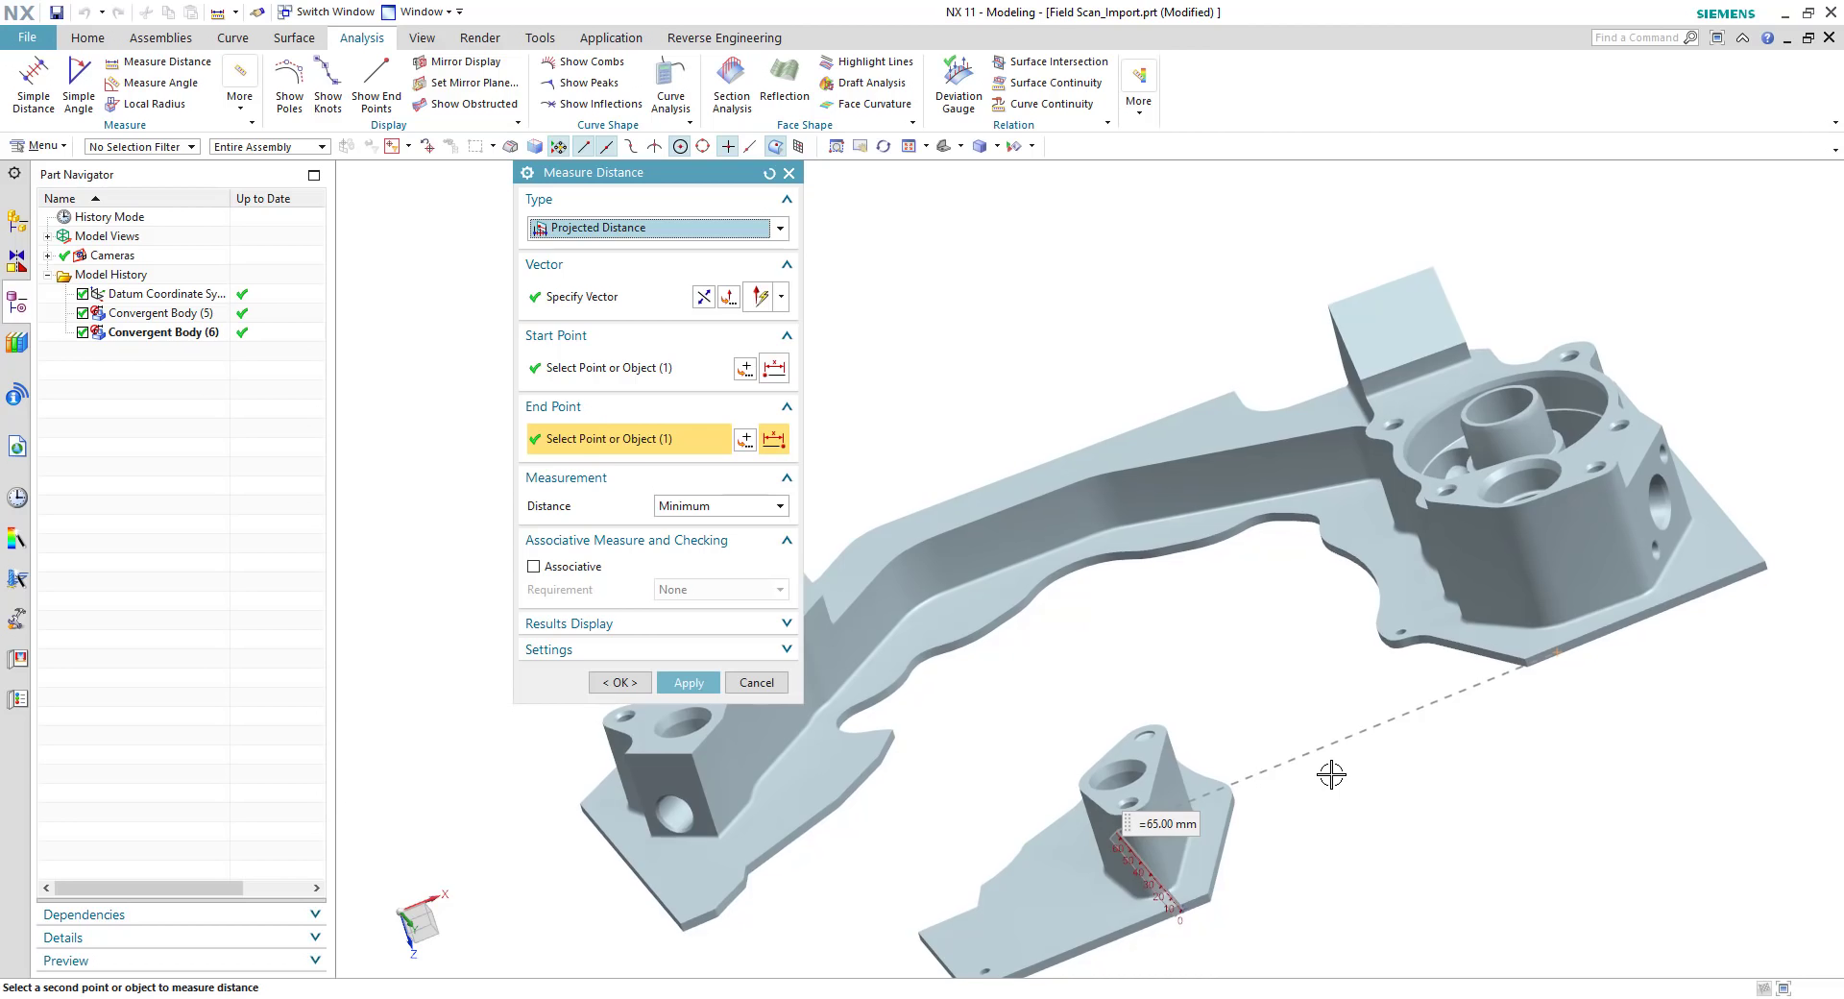
{"action": "scroll", "coordinate": [1331, 773], "scroll_direction": "up", "scroll_amount": 3}
{"action": "left_click", "coordinate": [624, 683]}
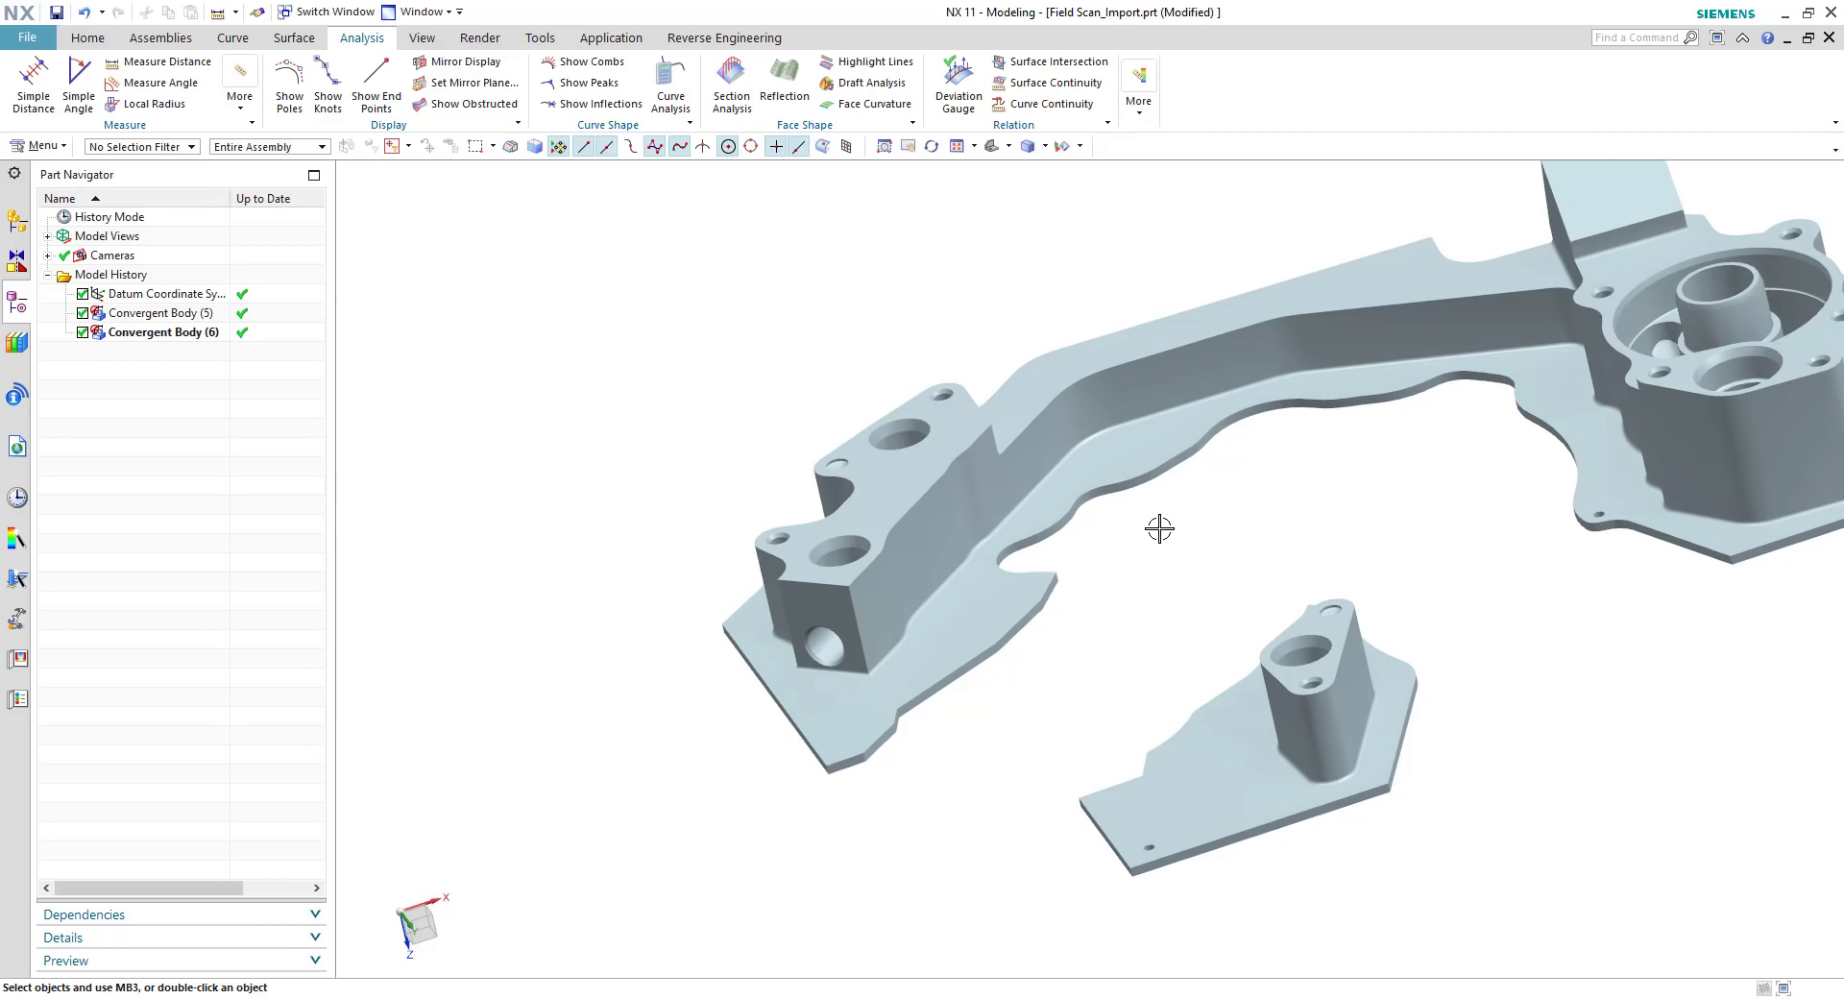
Step: Move the small scanned body -55 mm along the XC axis with a dynamic Move Object transform
{"action": "left_click", "coordinate": [713, 39]}
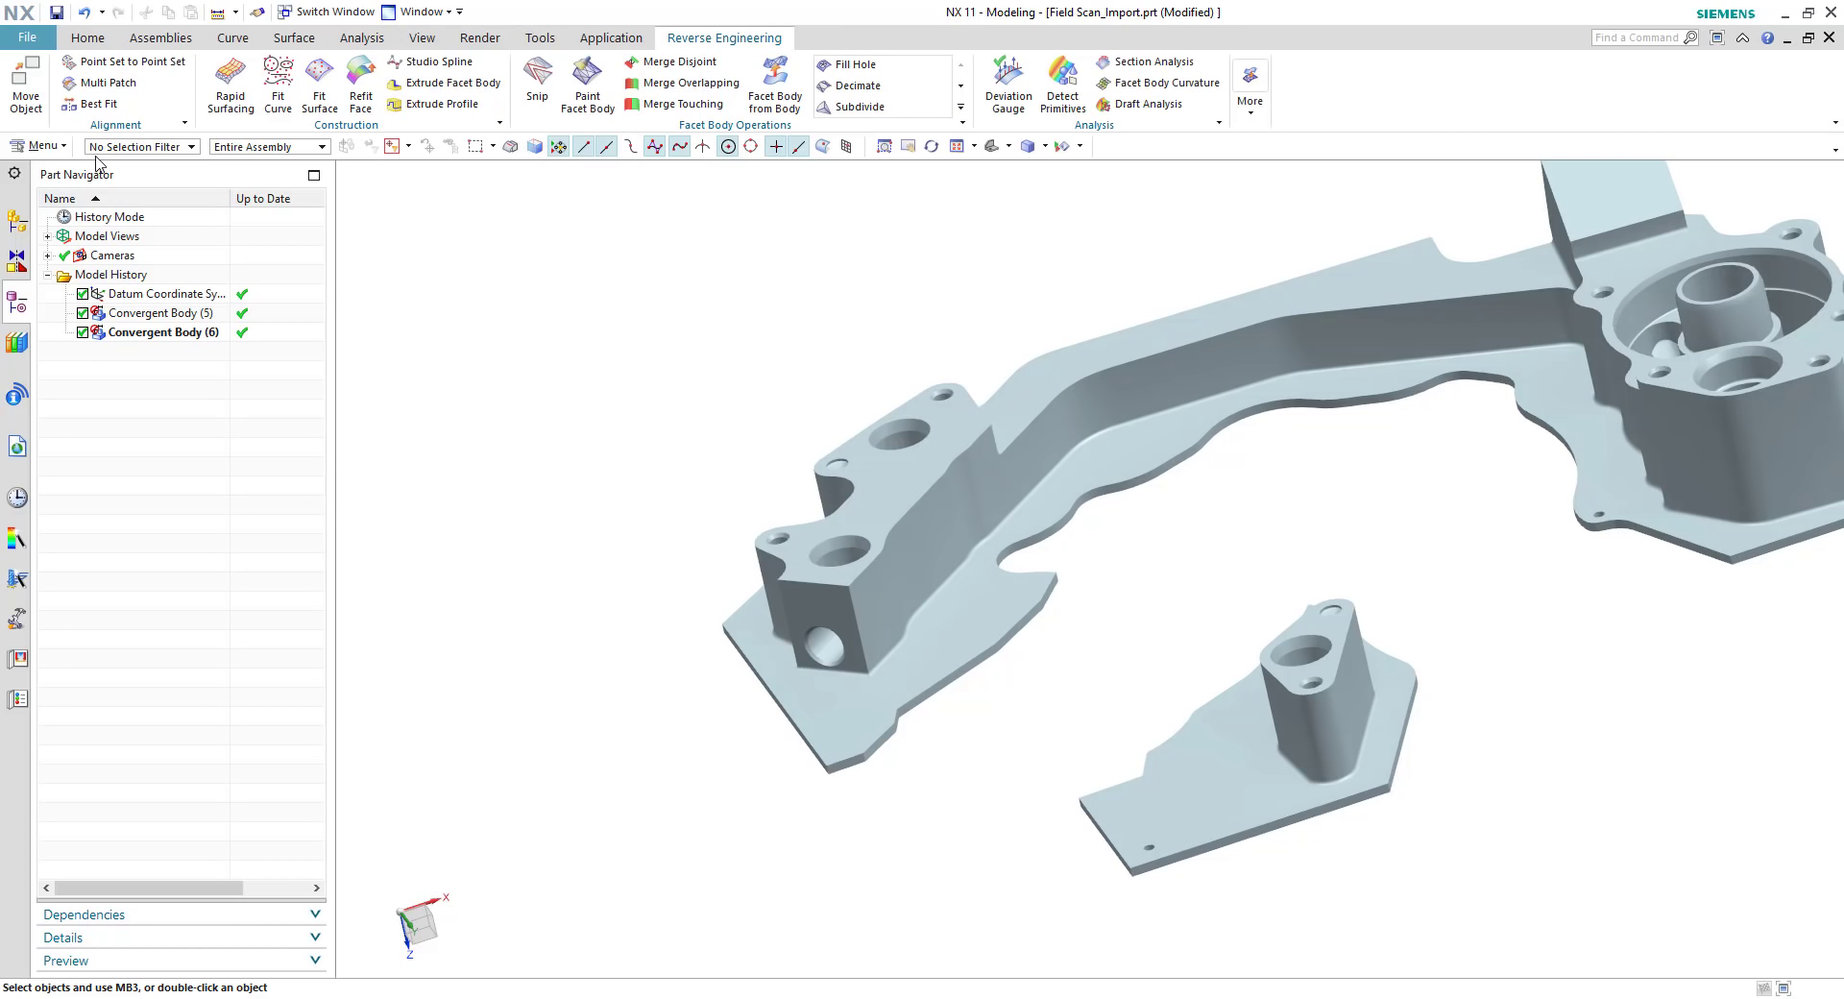
{"action": "left_click", "coordinate": [23, 87]}
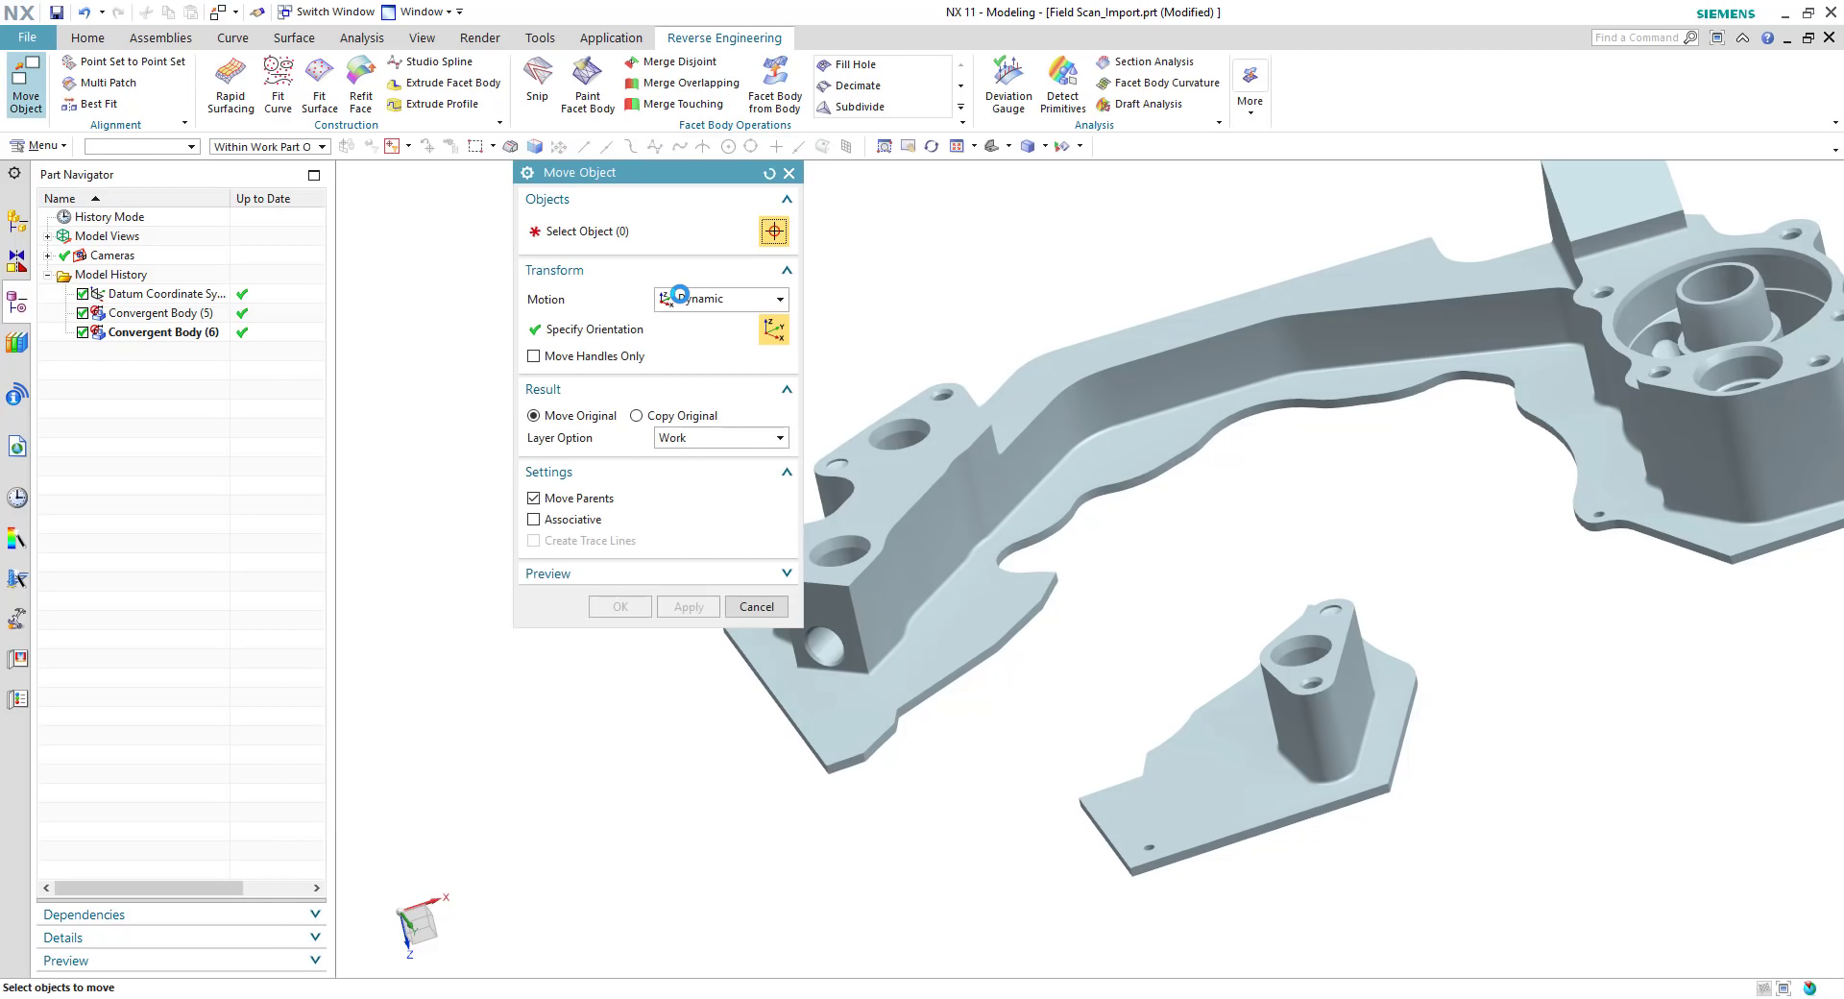
{"action": "middle_click_drag", "start_coordinate": [1089, 474], "coordinate": [1206, 468]}
{"action": "scroll", "coordinate": [1205, 468], "scroll_direction": "down", "scroll_amount": 3}
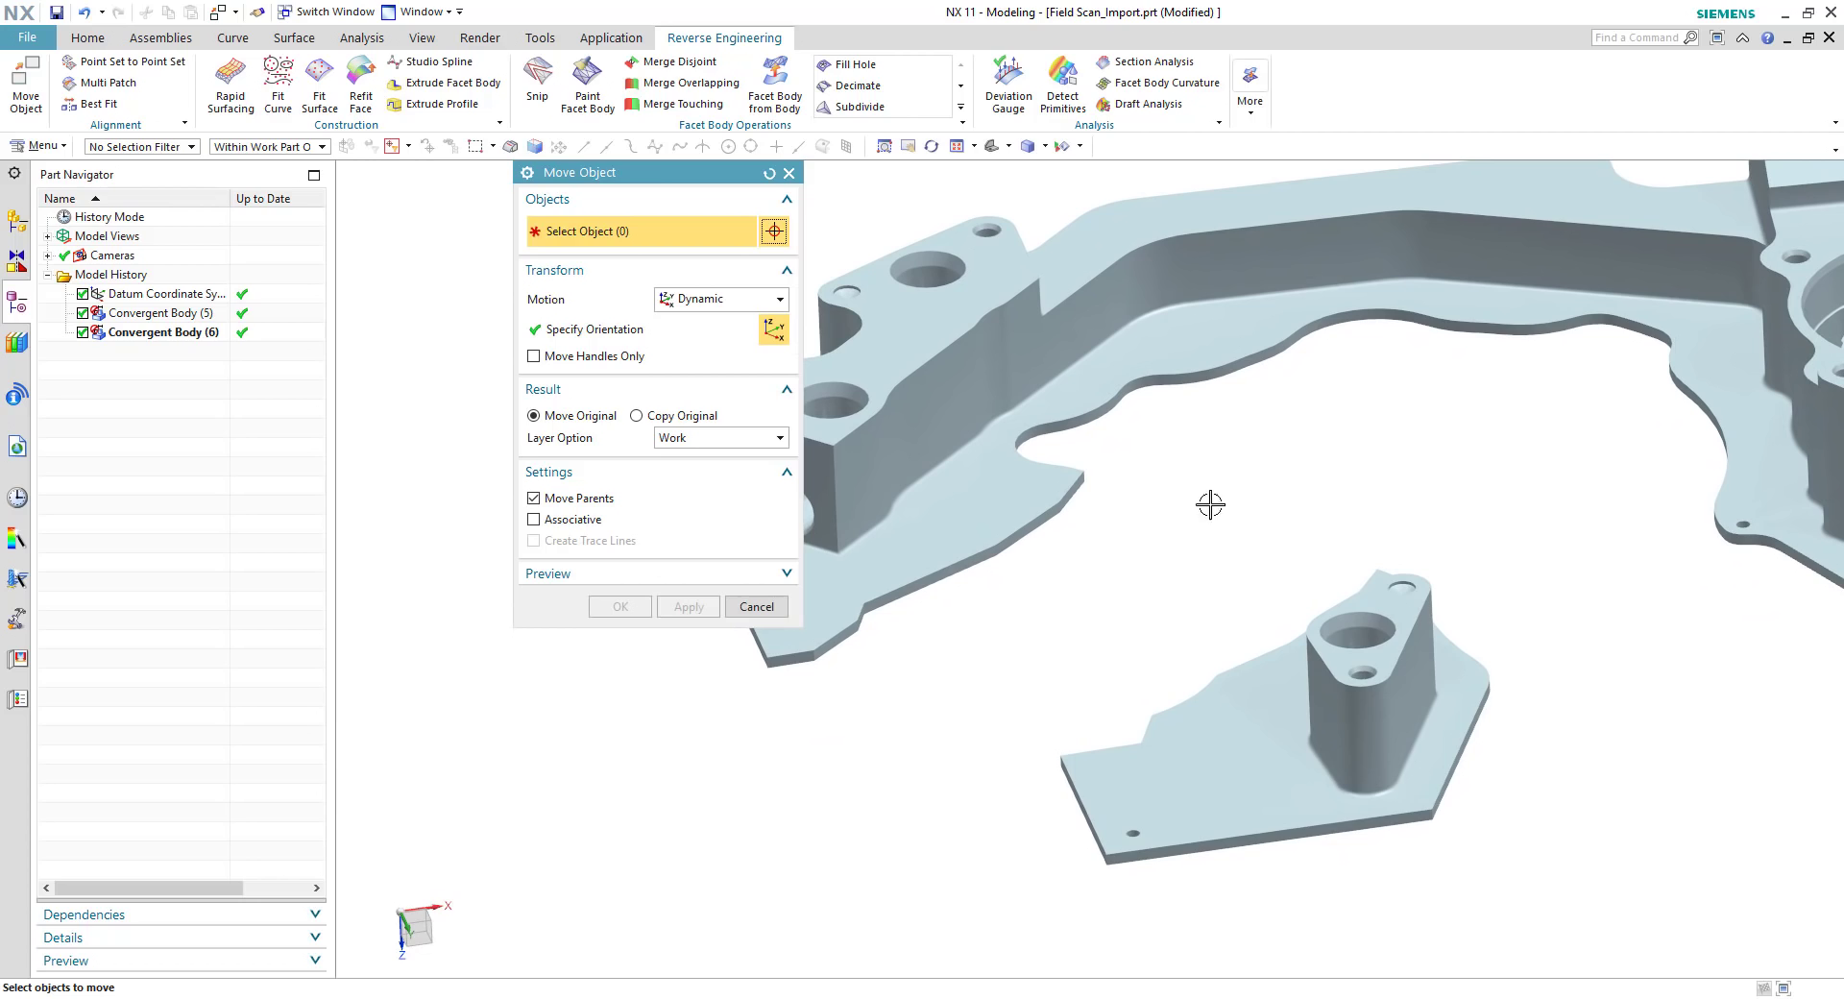
{"action": "left_click", "coordinate": [1260, 725]}
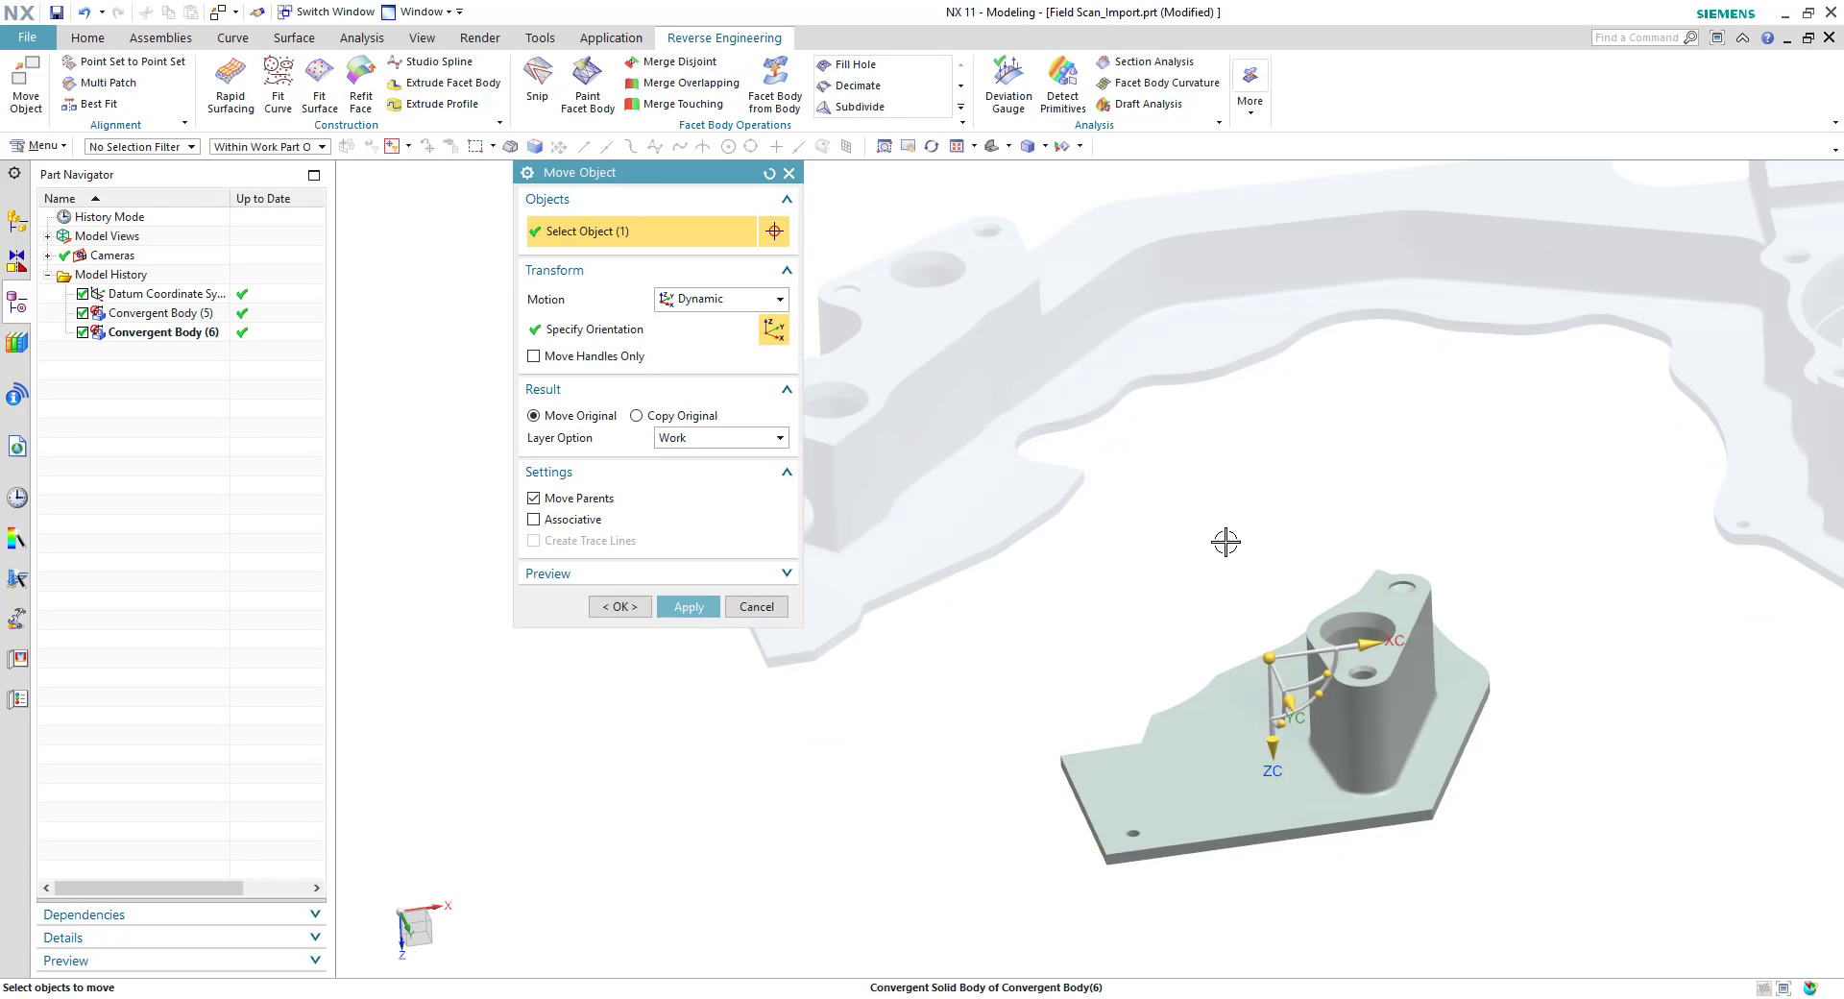
{"action": "middle_click_drag", "start_coordinate": [1213, 516], "coordinate": [1222, 516]}
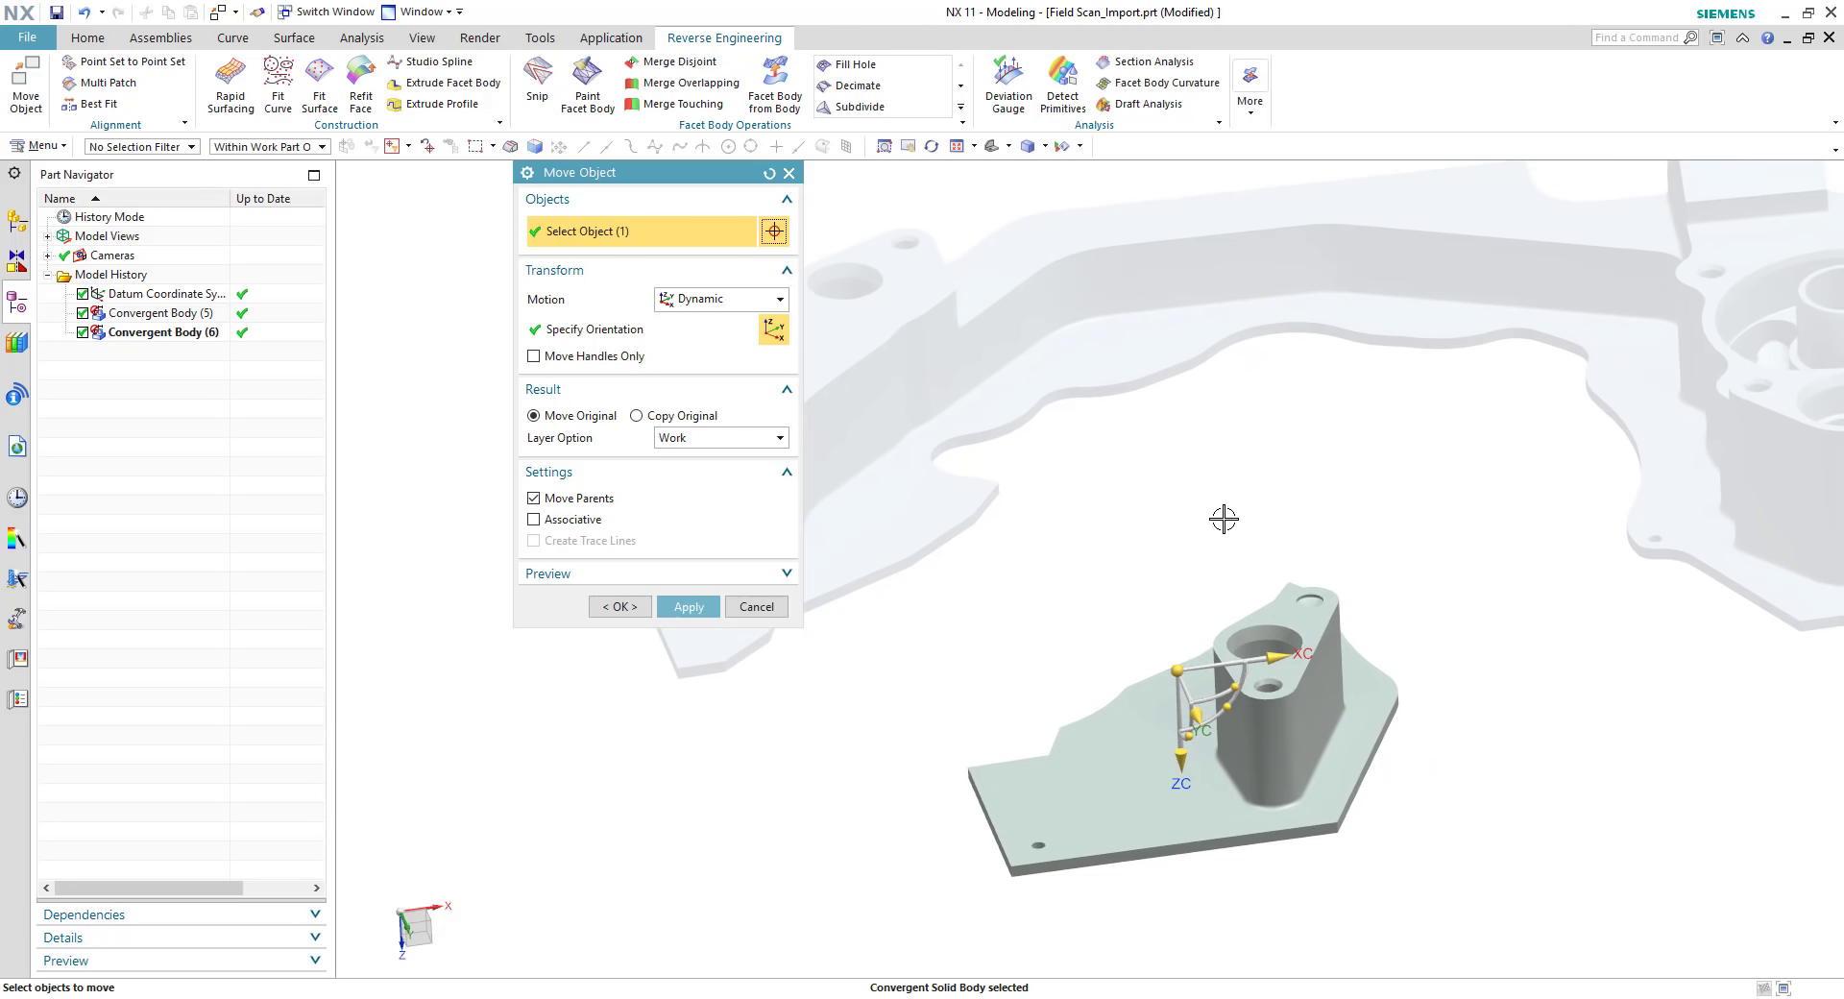
{"action": "left_click", "coordinate": [1278, 653]}
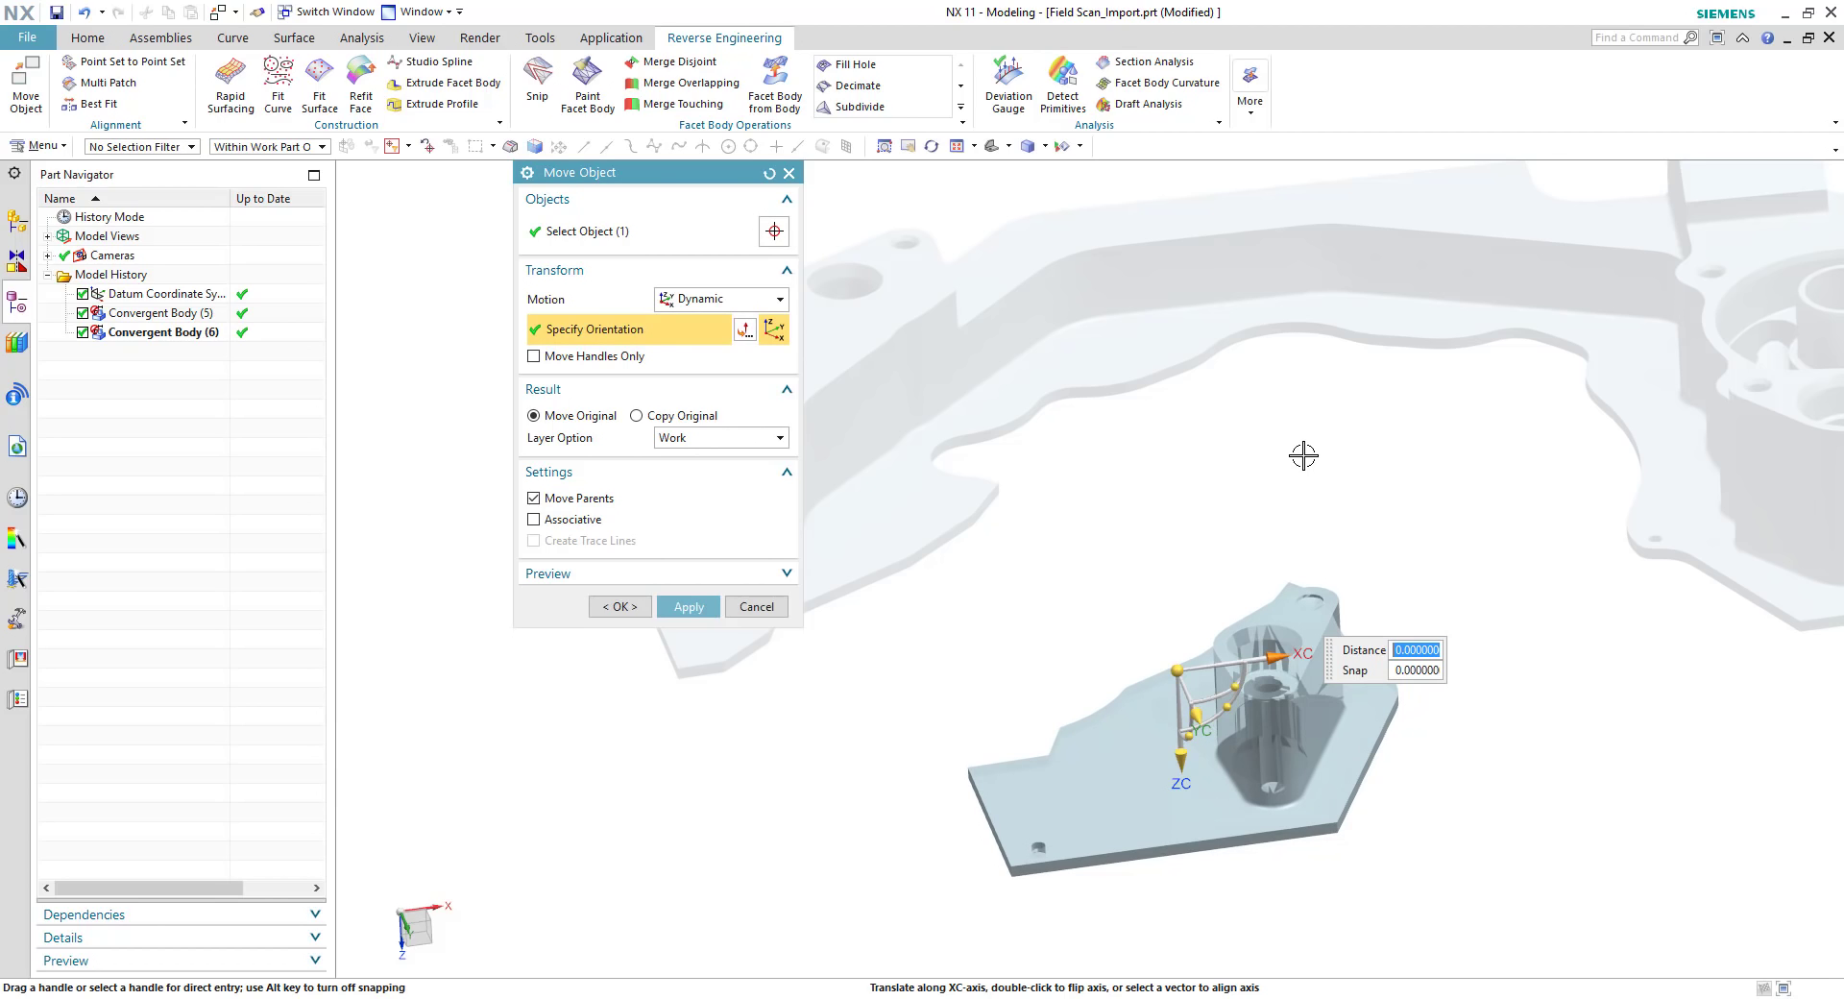
{"action": "key", "text": "BackSpace"}
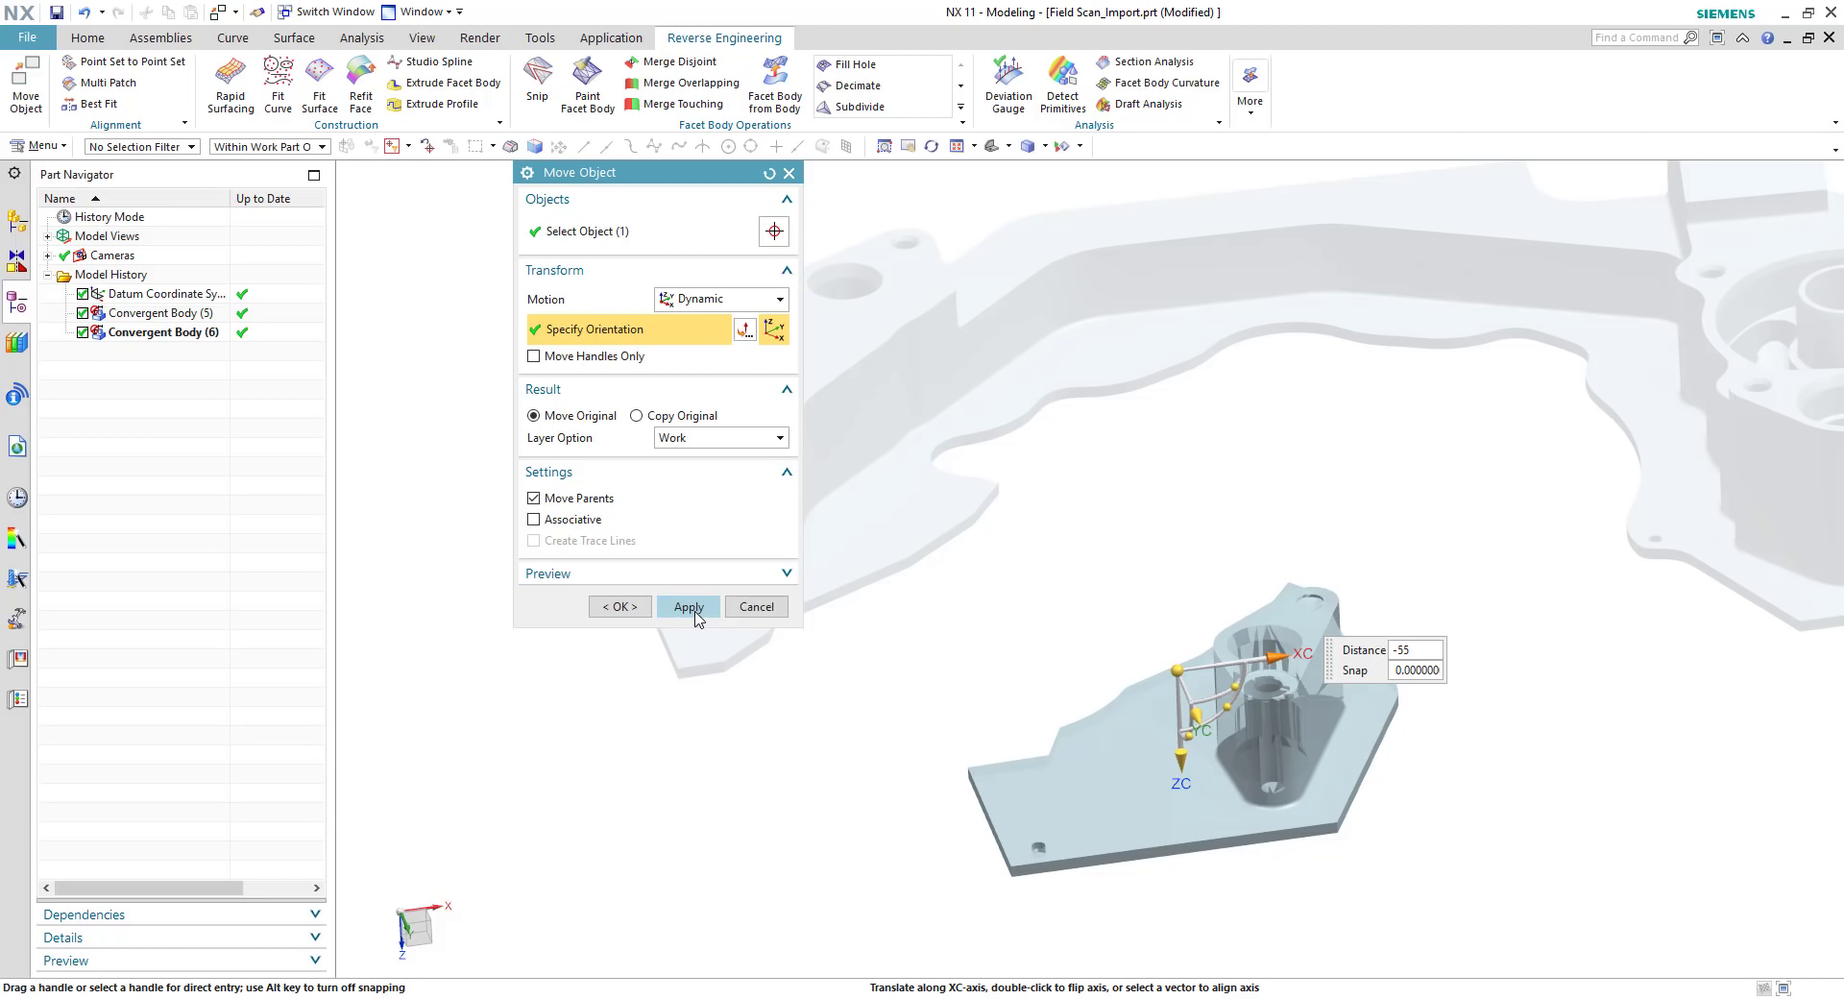
{"action": "key", "text": "Return"}
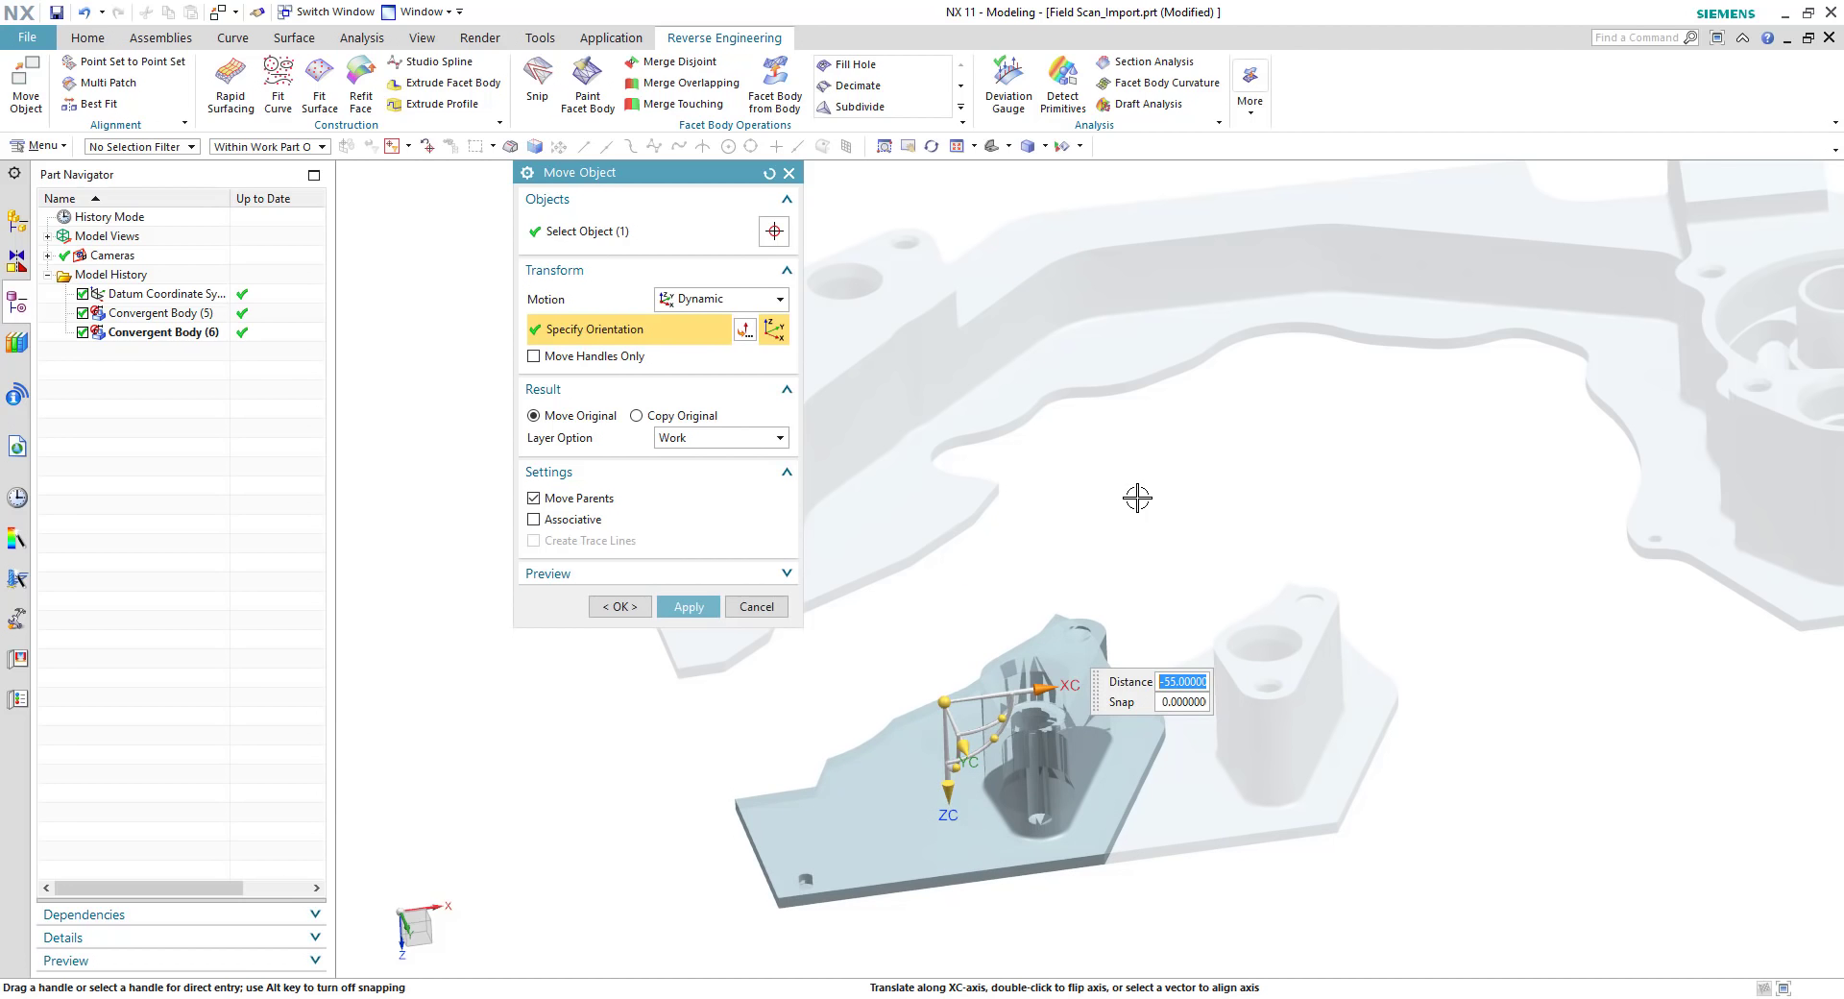
Step: Shift the small scanned body -65 mm along the YC axis and complete the move
{"action": "middle_click_drag", "start_coordinate": [1137, 497], "coordinate": [1137, 498]}
{"action": "scroll", "coordinate": [1138, 497], "scroll_direction": "up", "scroll_amount": 2}
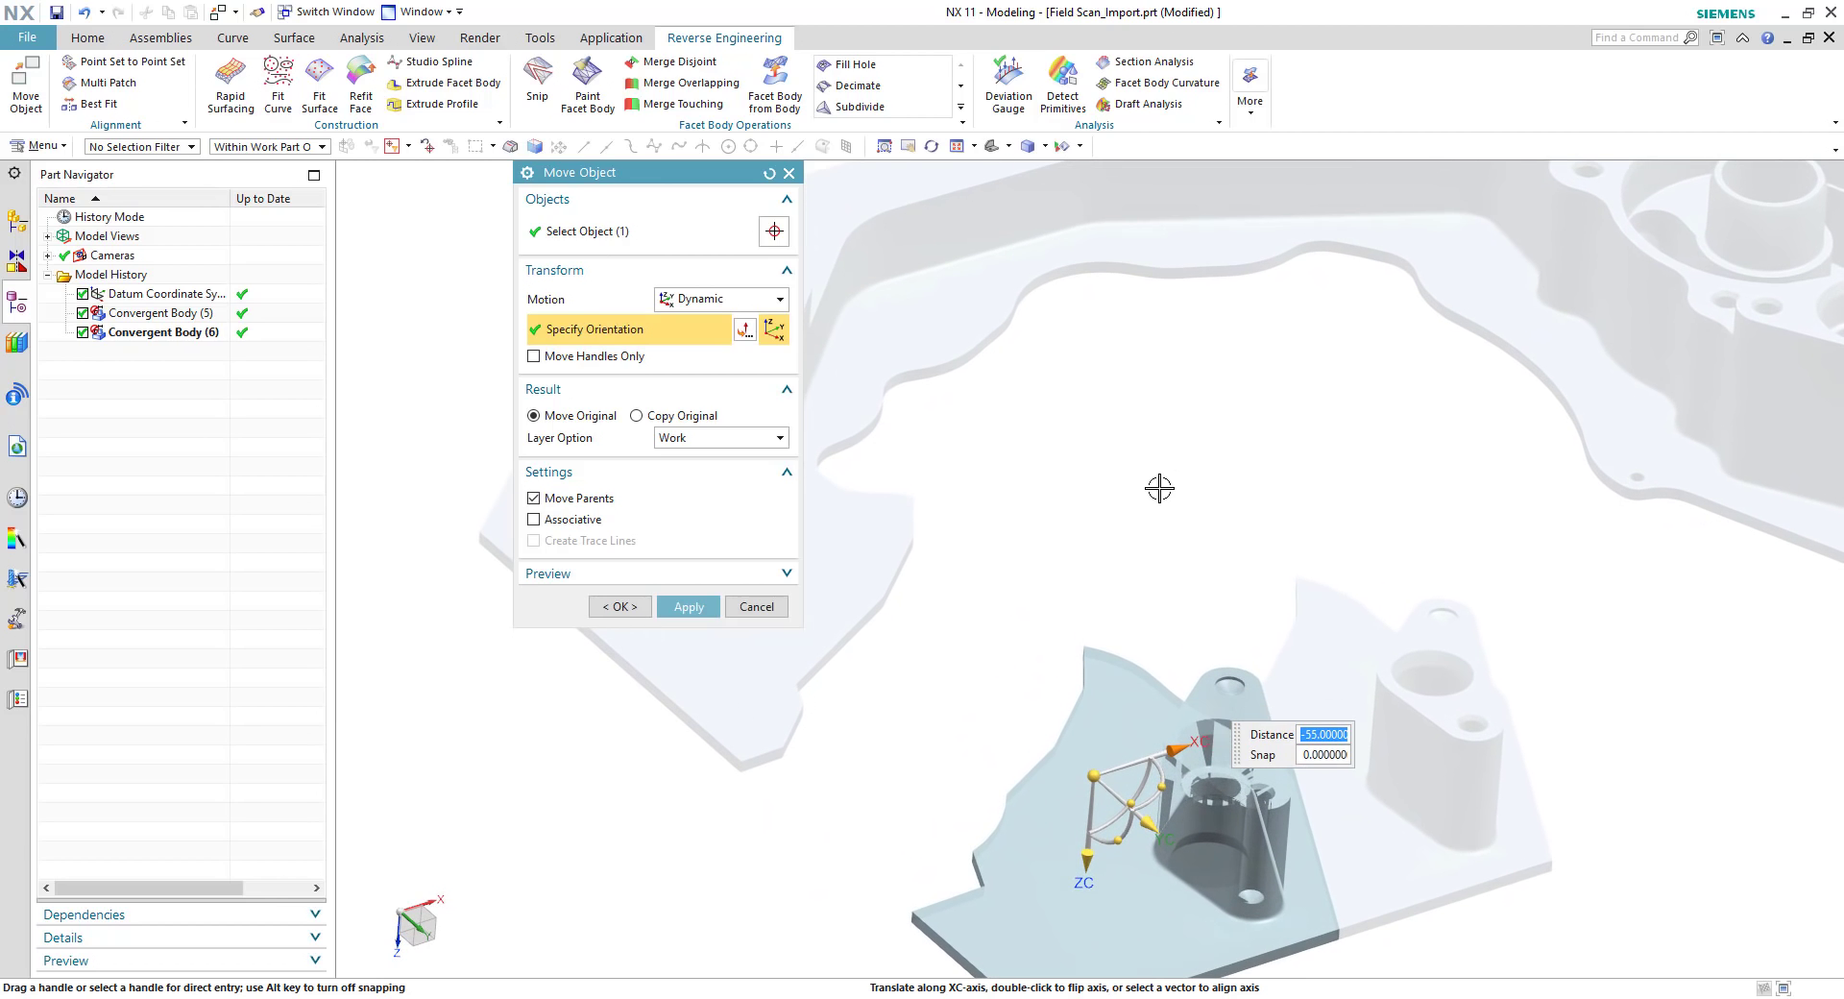
{"action": "left_click", "coordinate": [1146, 823]}
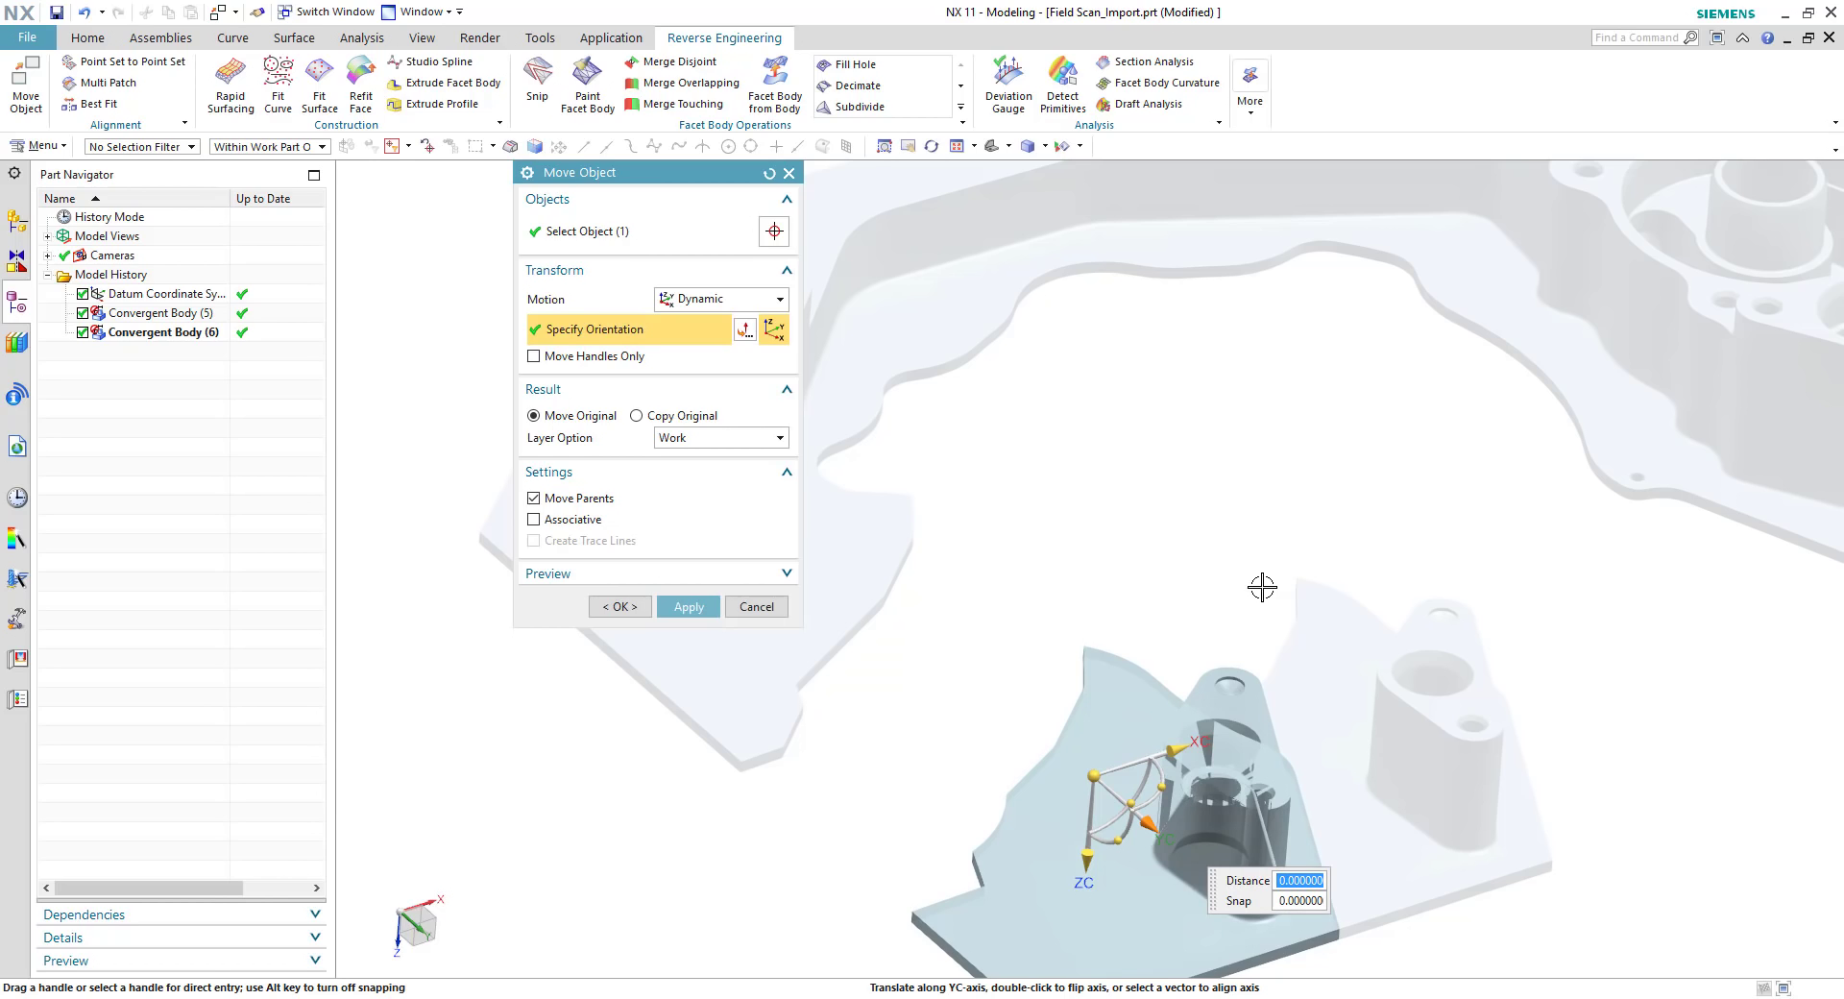
{"action": "type", "text": "-65"}
{"action": "key", "text": "Return"}
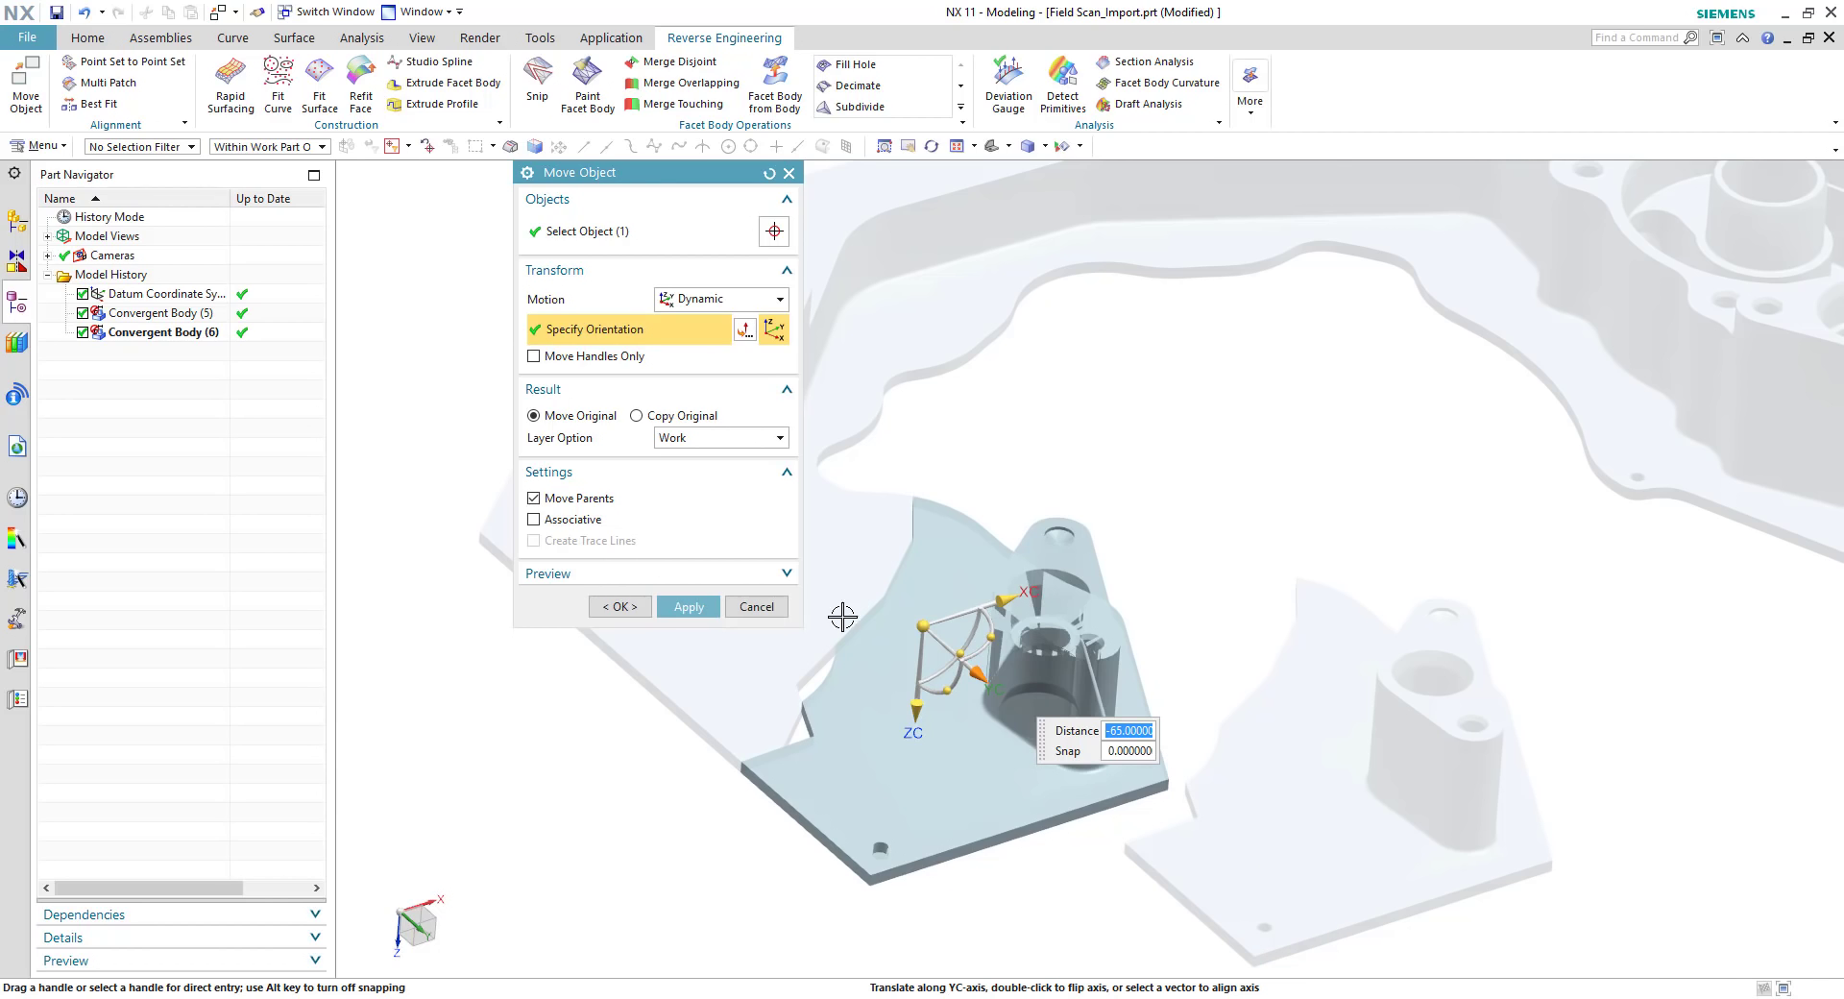
{"action": "left_click", "coordinate": [620, 607]}
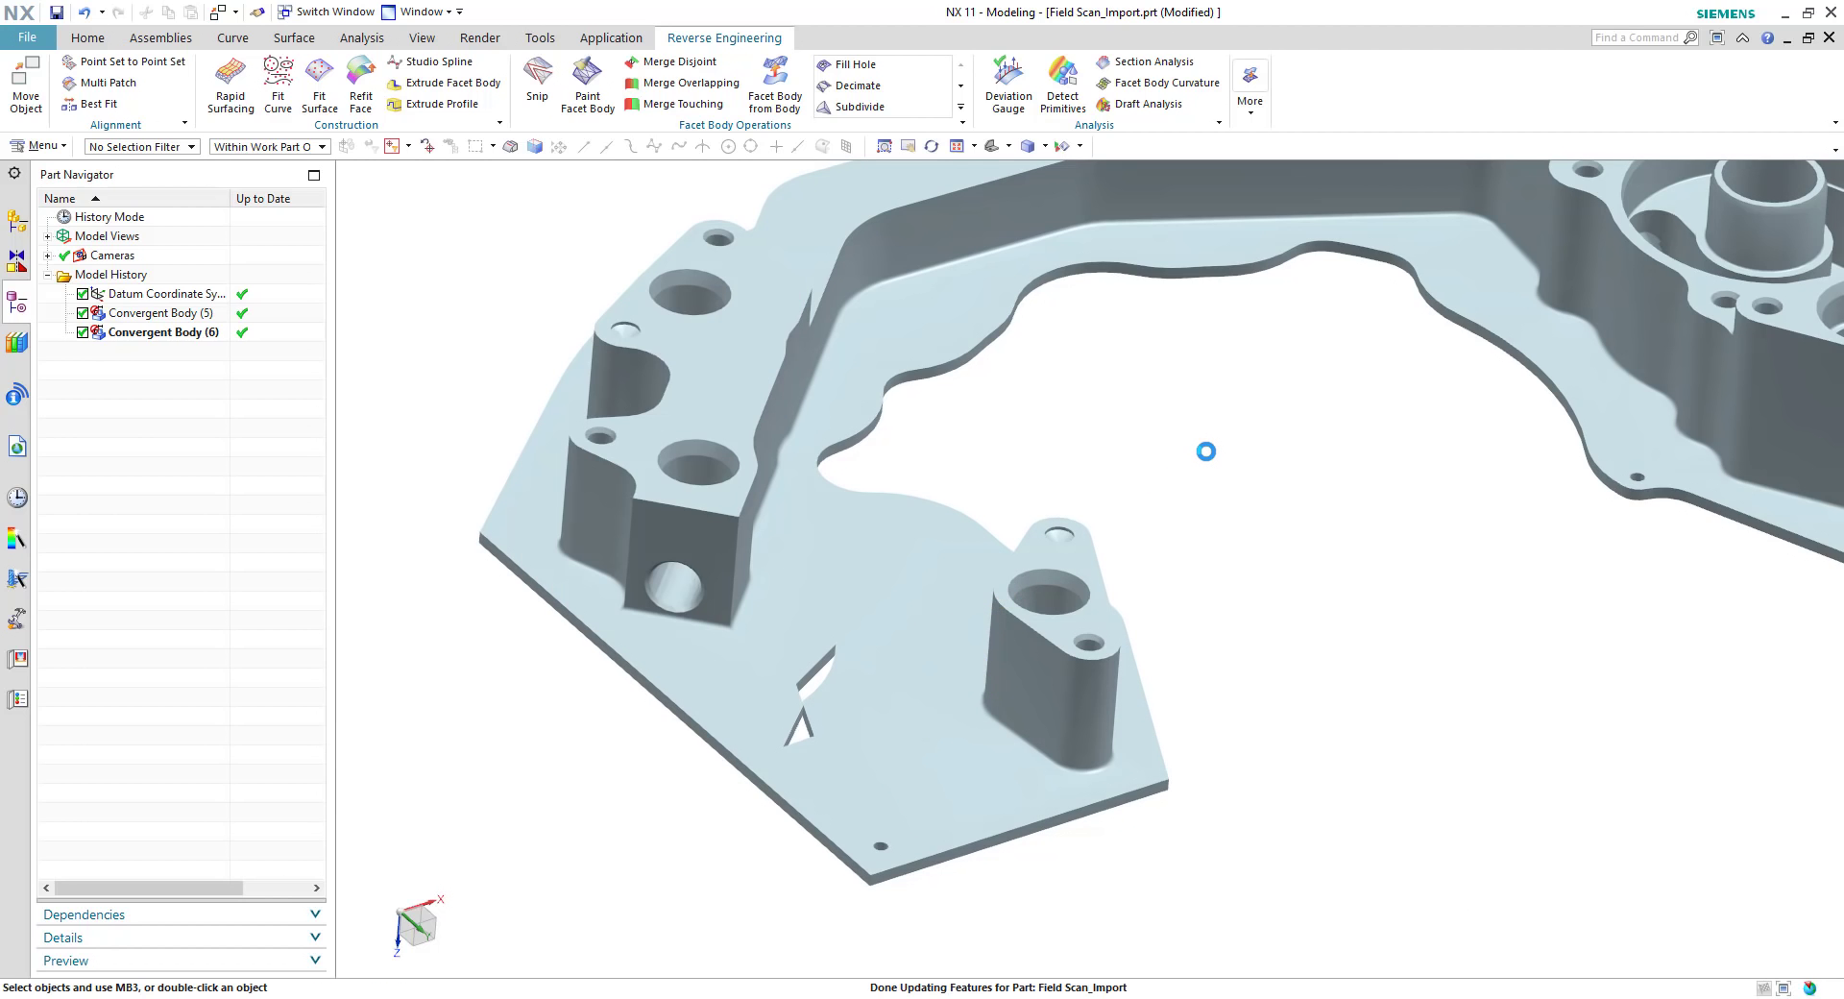
Step: Create a sketch on a plane through points picked on the small body's flat plate face, near its small corner hole
{"action": "middle_click_drag", "start_coordinate": [1206, 452], "coordinate": [1291, 483]}
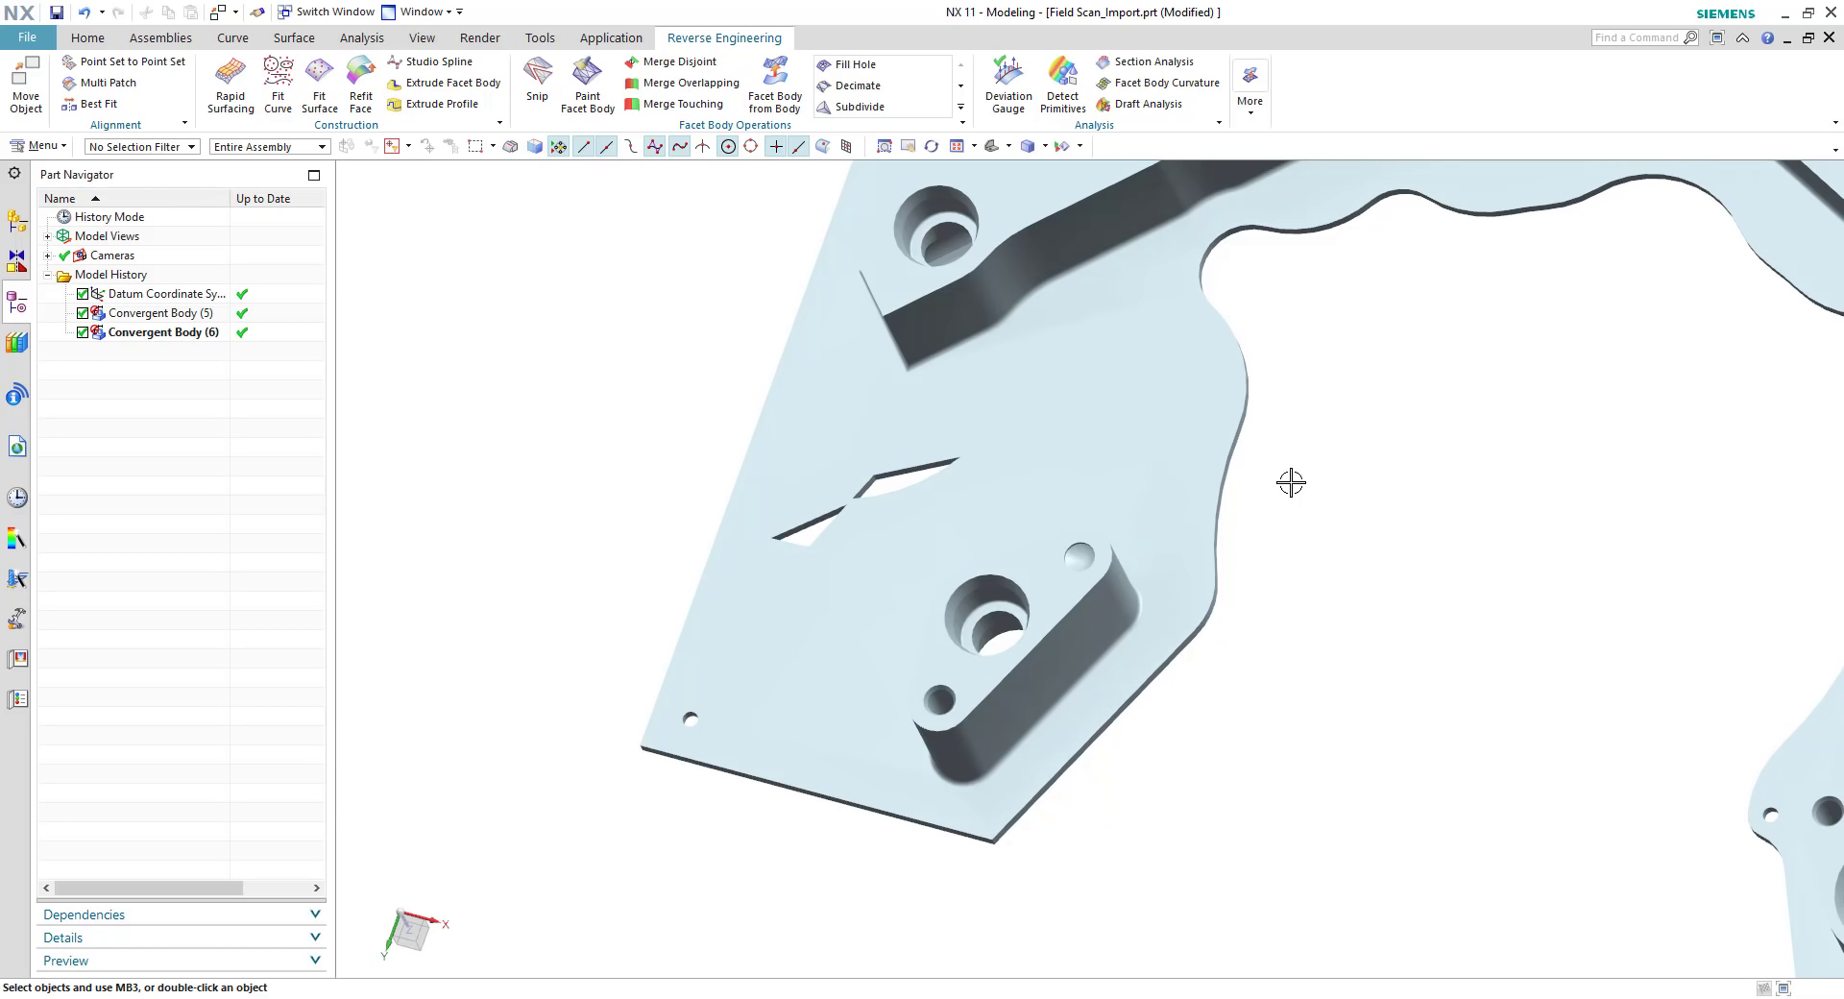
{"action": "left_click", "coordinate": [88, 37]}
{"action": "left_click", "coordinate": [26, 77]}
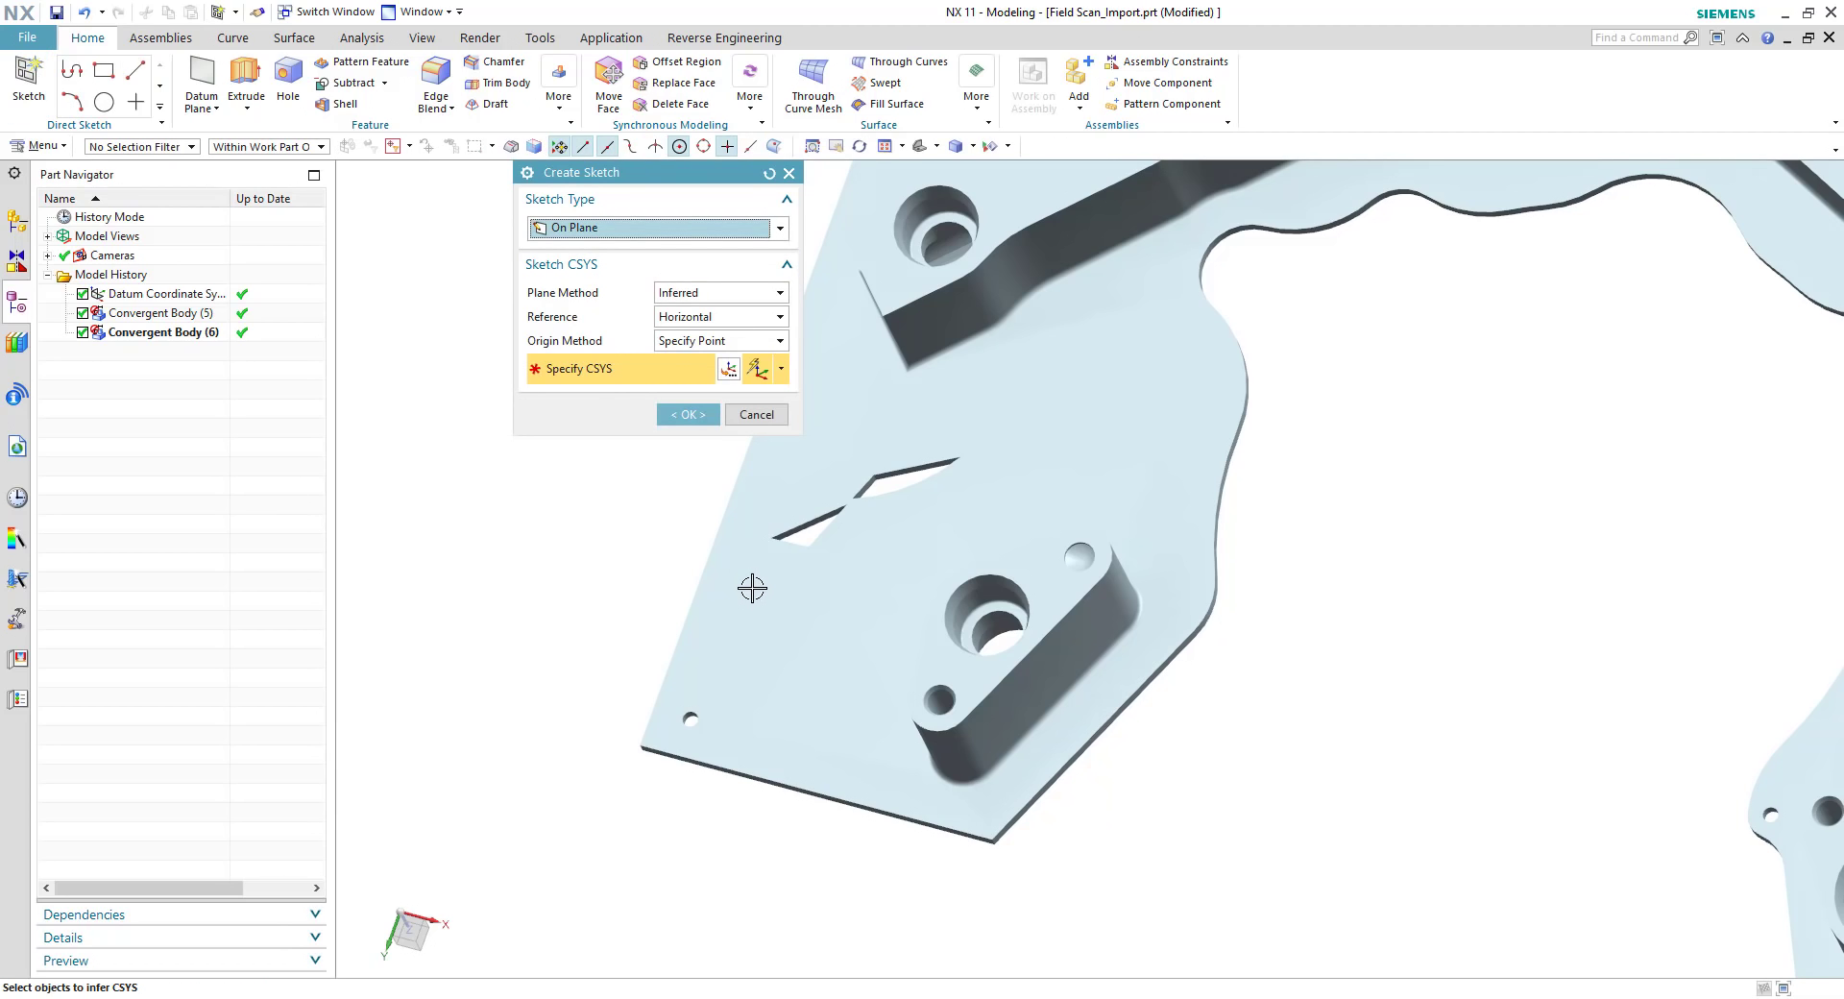
{"action": "left_click", "coordinate": [775, 146]}
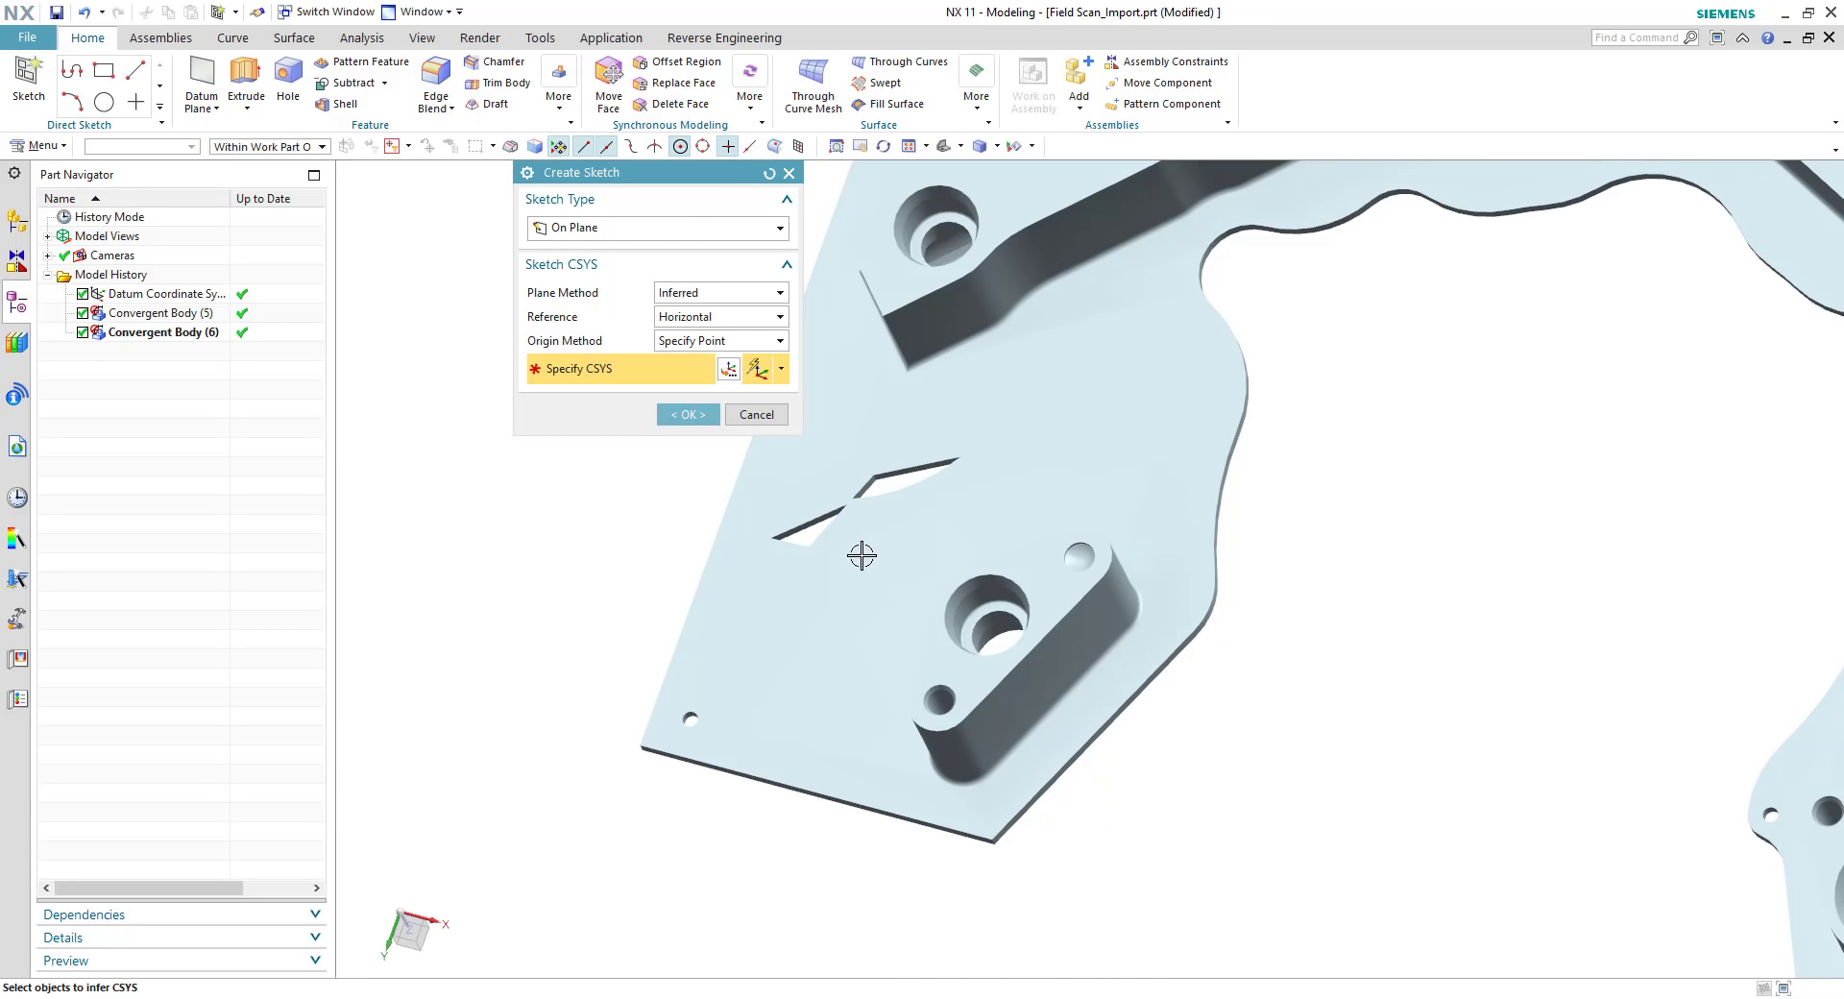
{"action": "middle_click_drag", "start_coordinate": [873, 560], "coordinate": [836, 350]}
{"action": "left_click", "coordinate": [774, 146]}
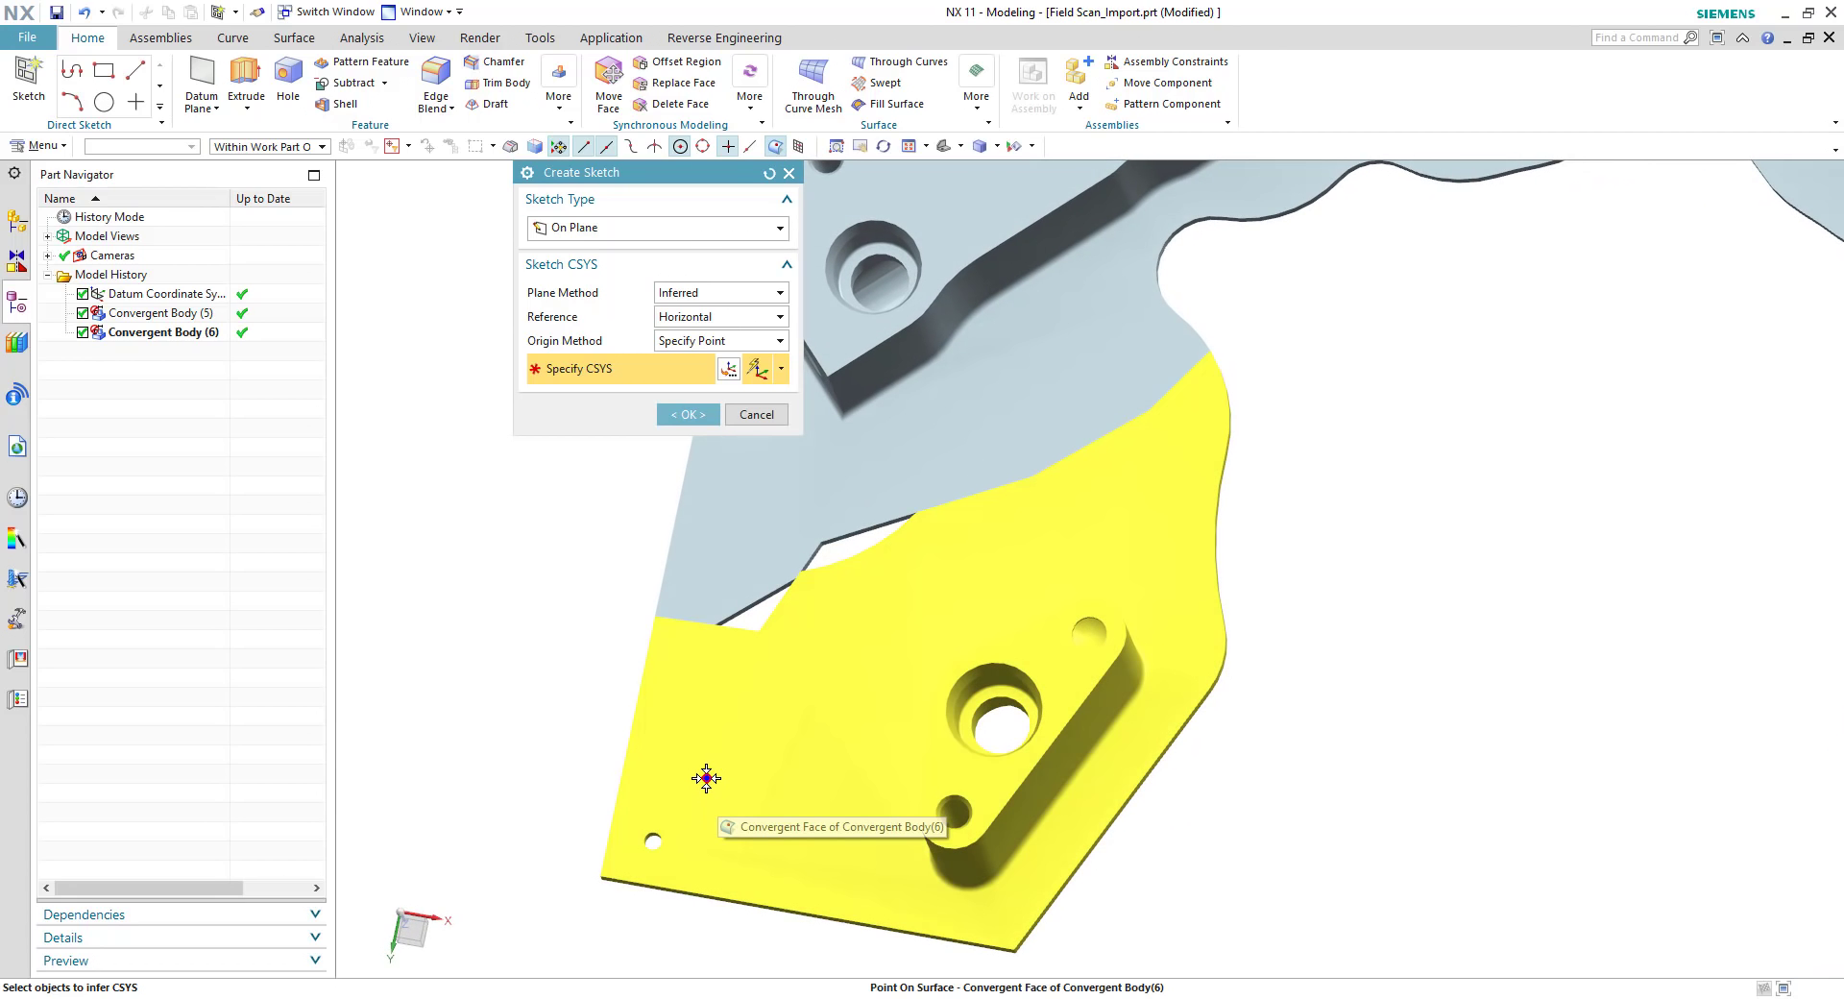
{"action": "left_click", "coordinate": [707, 778]}
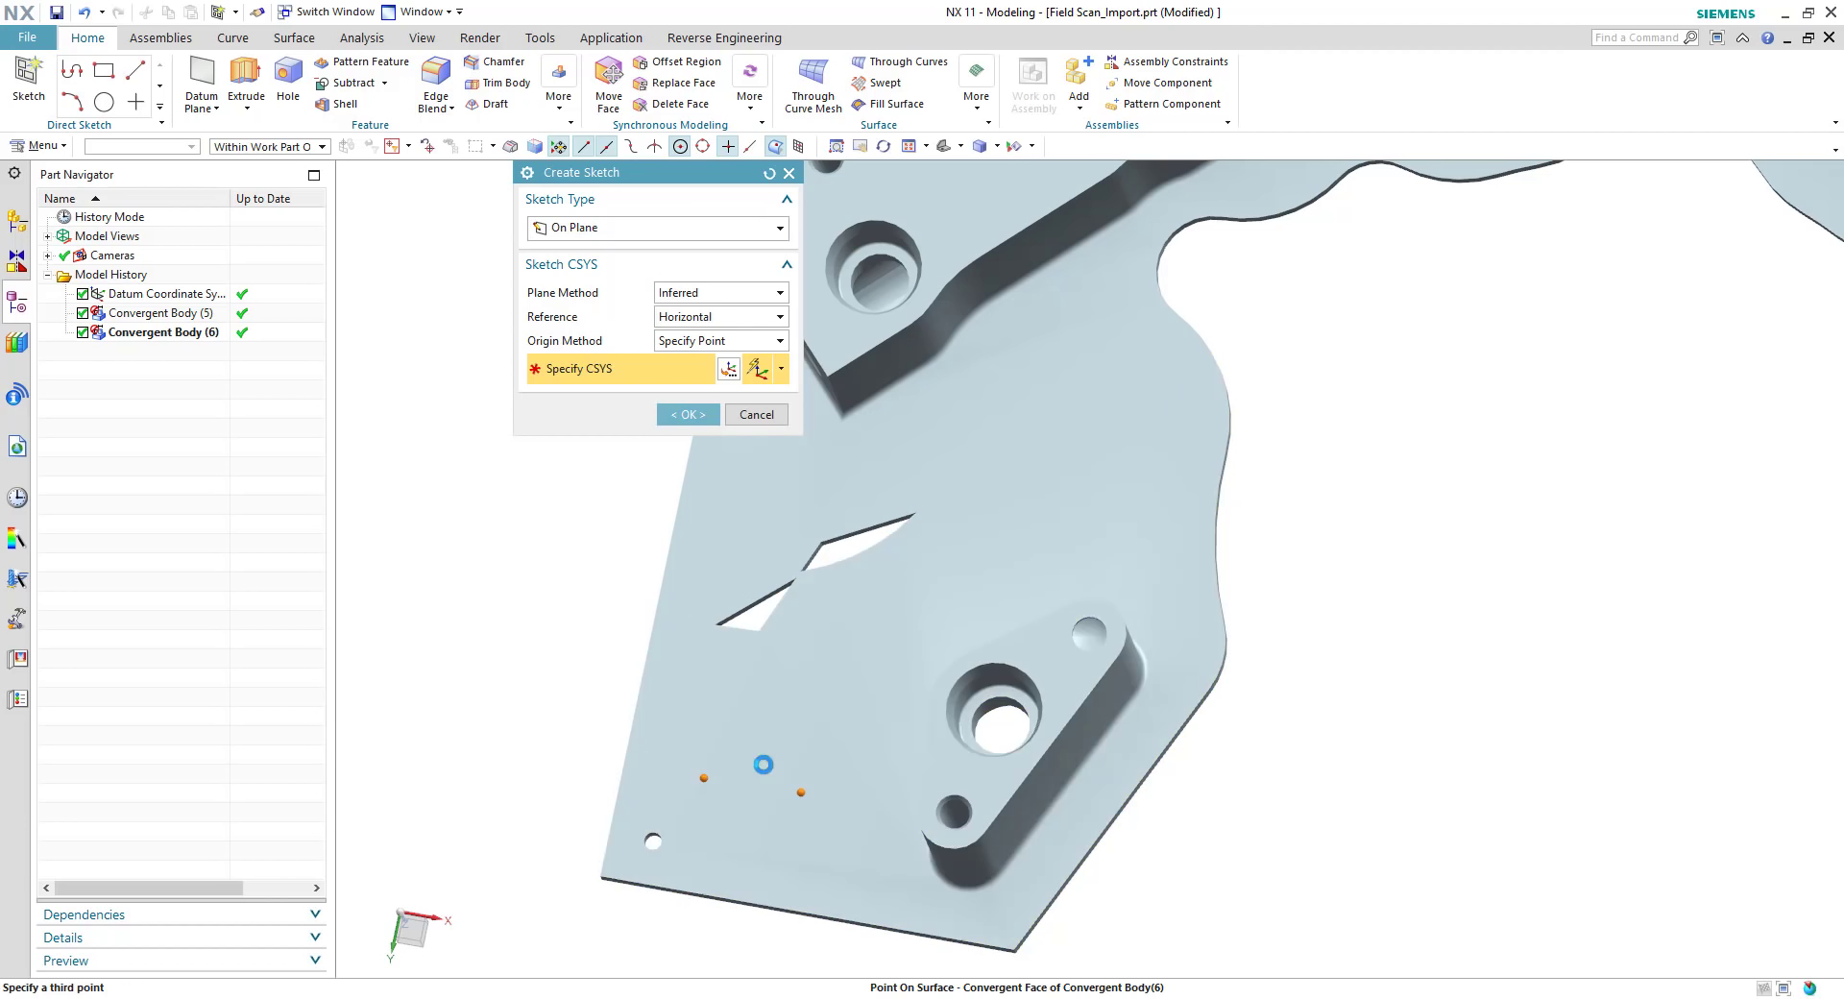
{"action": "left_click", "coordinate": [711, 685]}
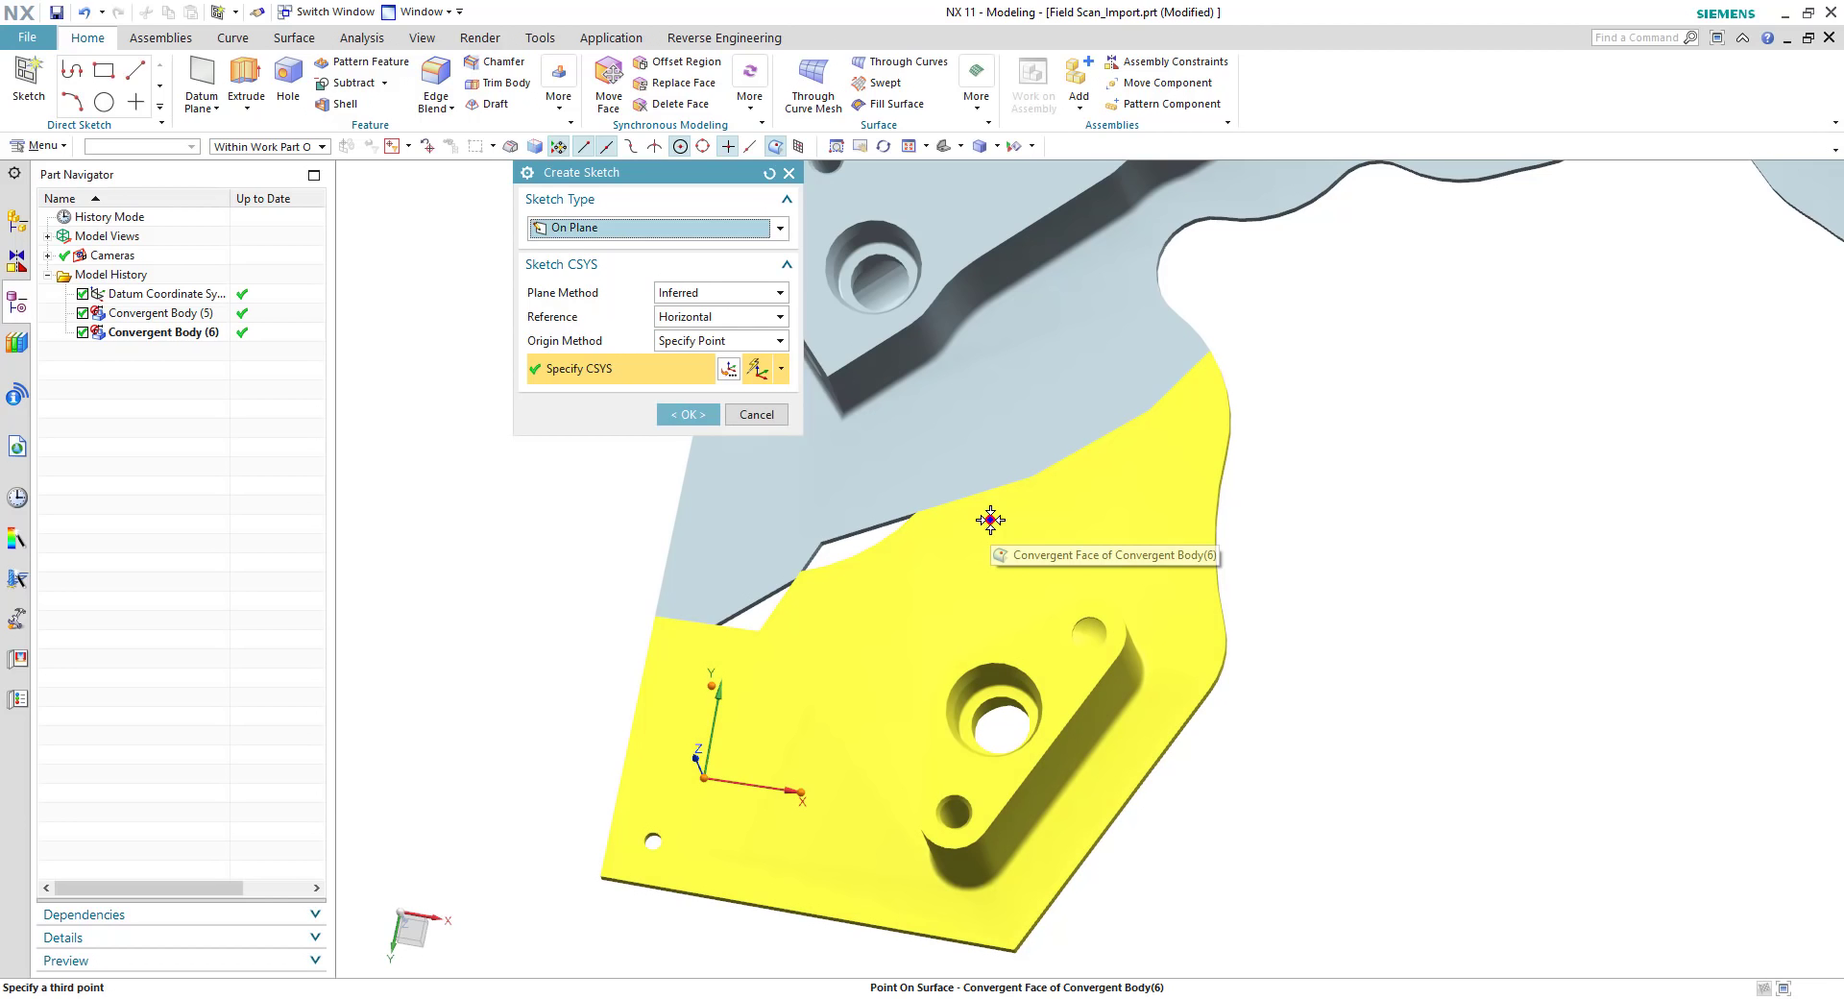
{"action": "middle_click", "coordinate": [858, 455]}
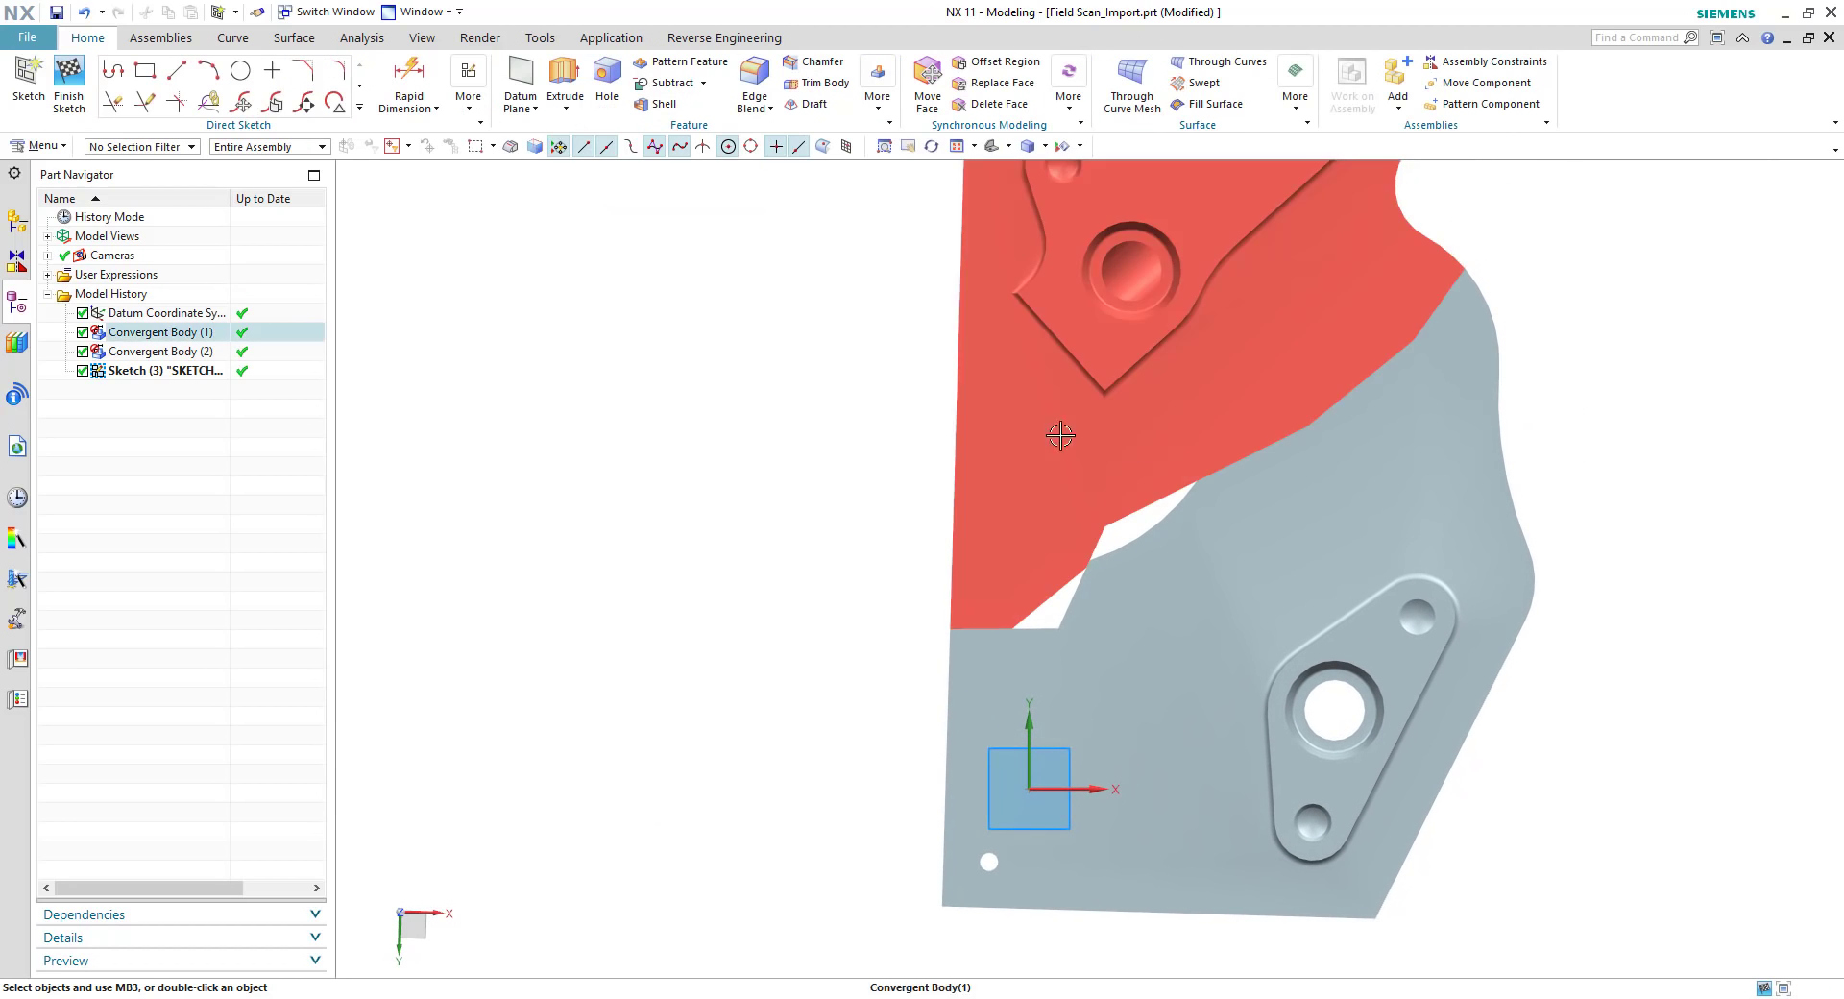
Step: Sketch an angled three-point rectangle about 22 mm wide around the two gaps between the plates and finish the sketch
{"action": "left_click", "coordinate": [145, 70]}
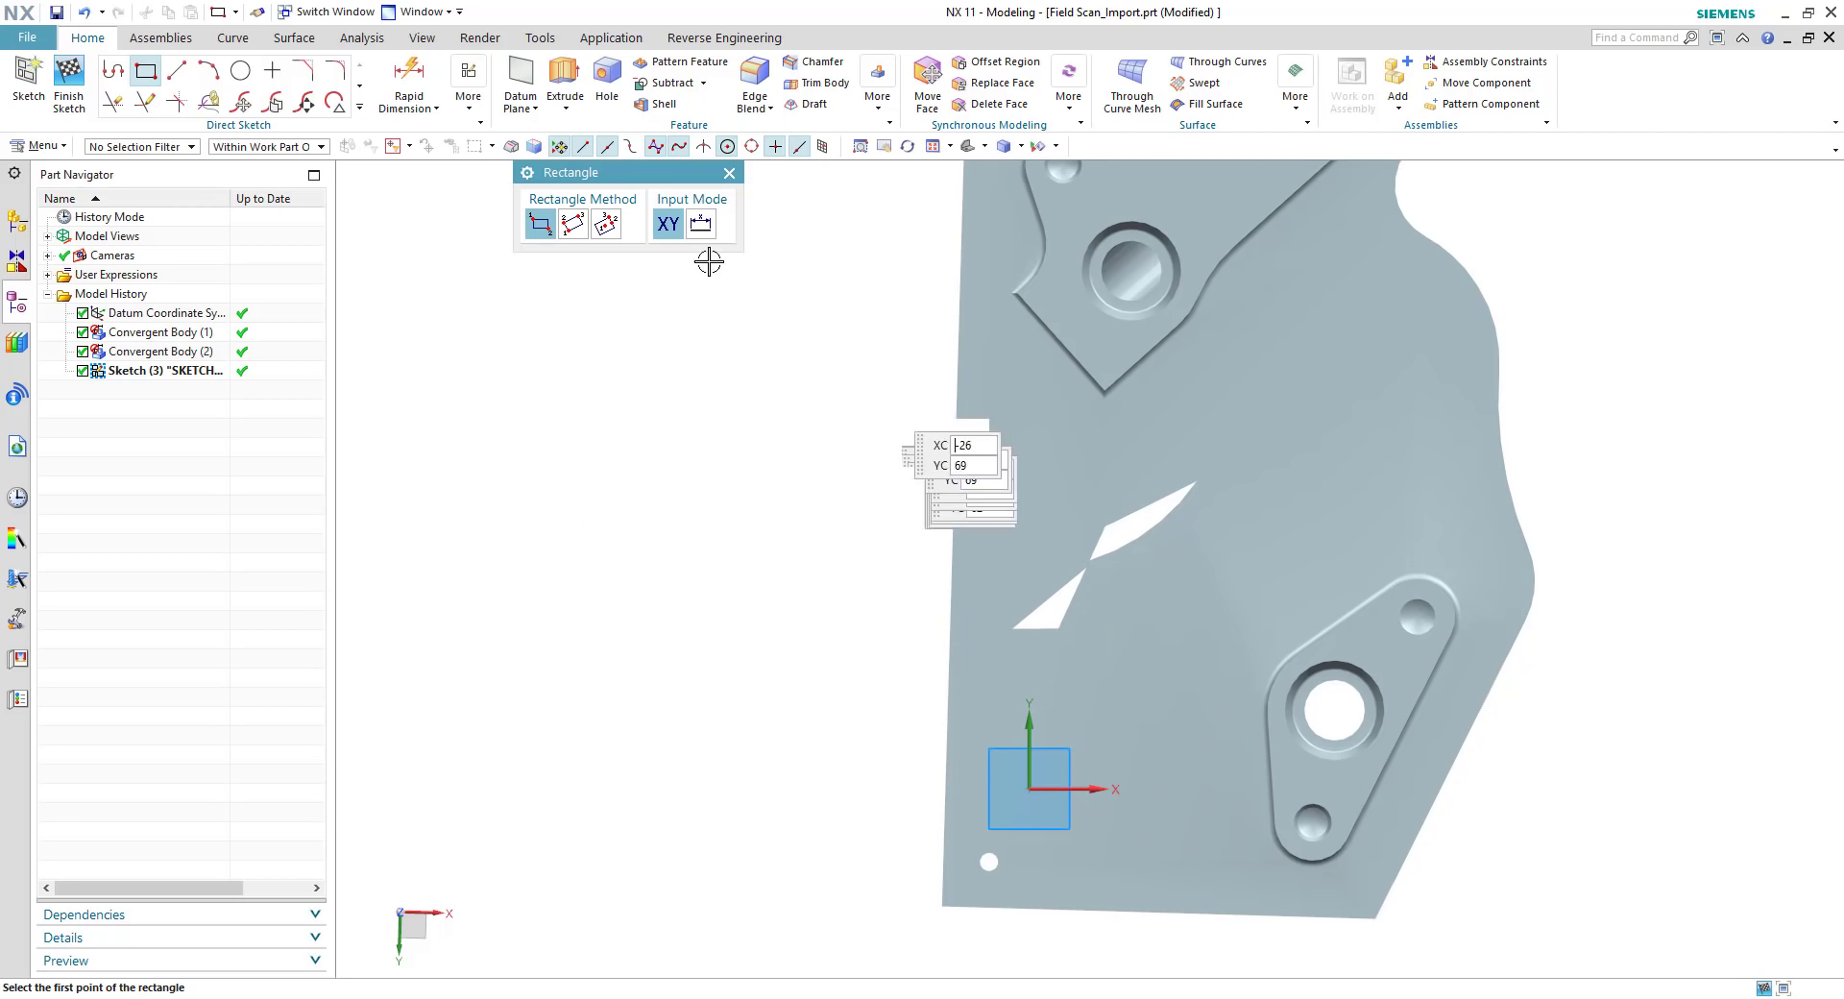
{"action": "left_click", "coordinate": [572, 224]}
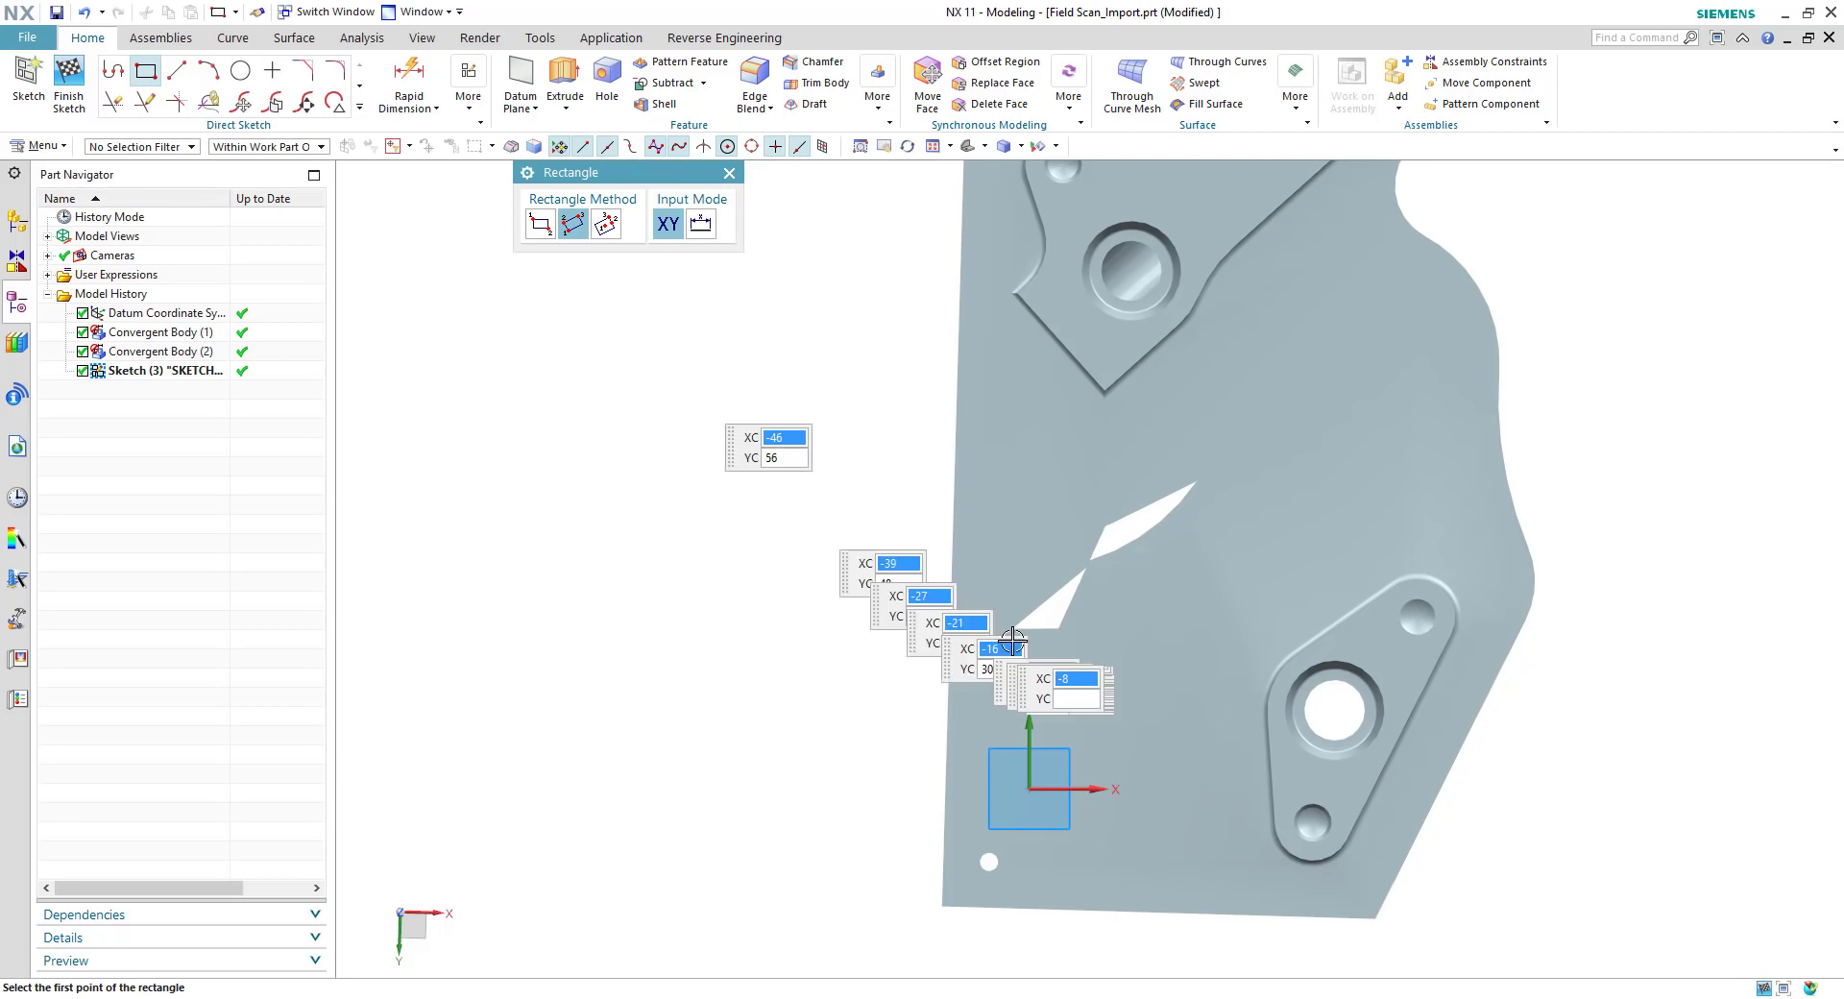
{"action": "left_click", "coordinate": [969, 580]}
{"action": "left_click", "coordinate": [1036, 685]}
{"action": "left_click", "coordinate": [1226, 477]}
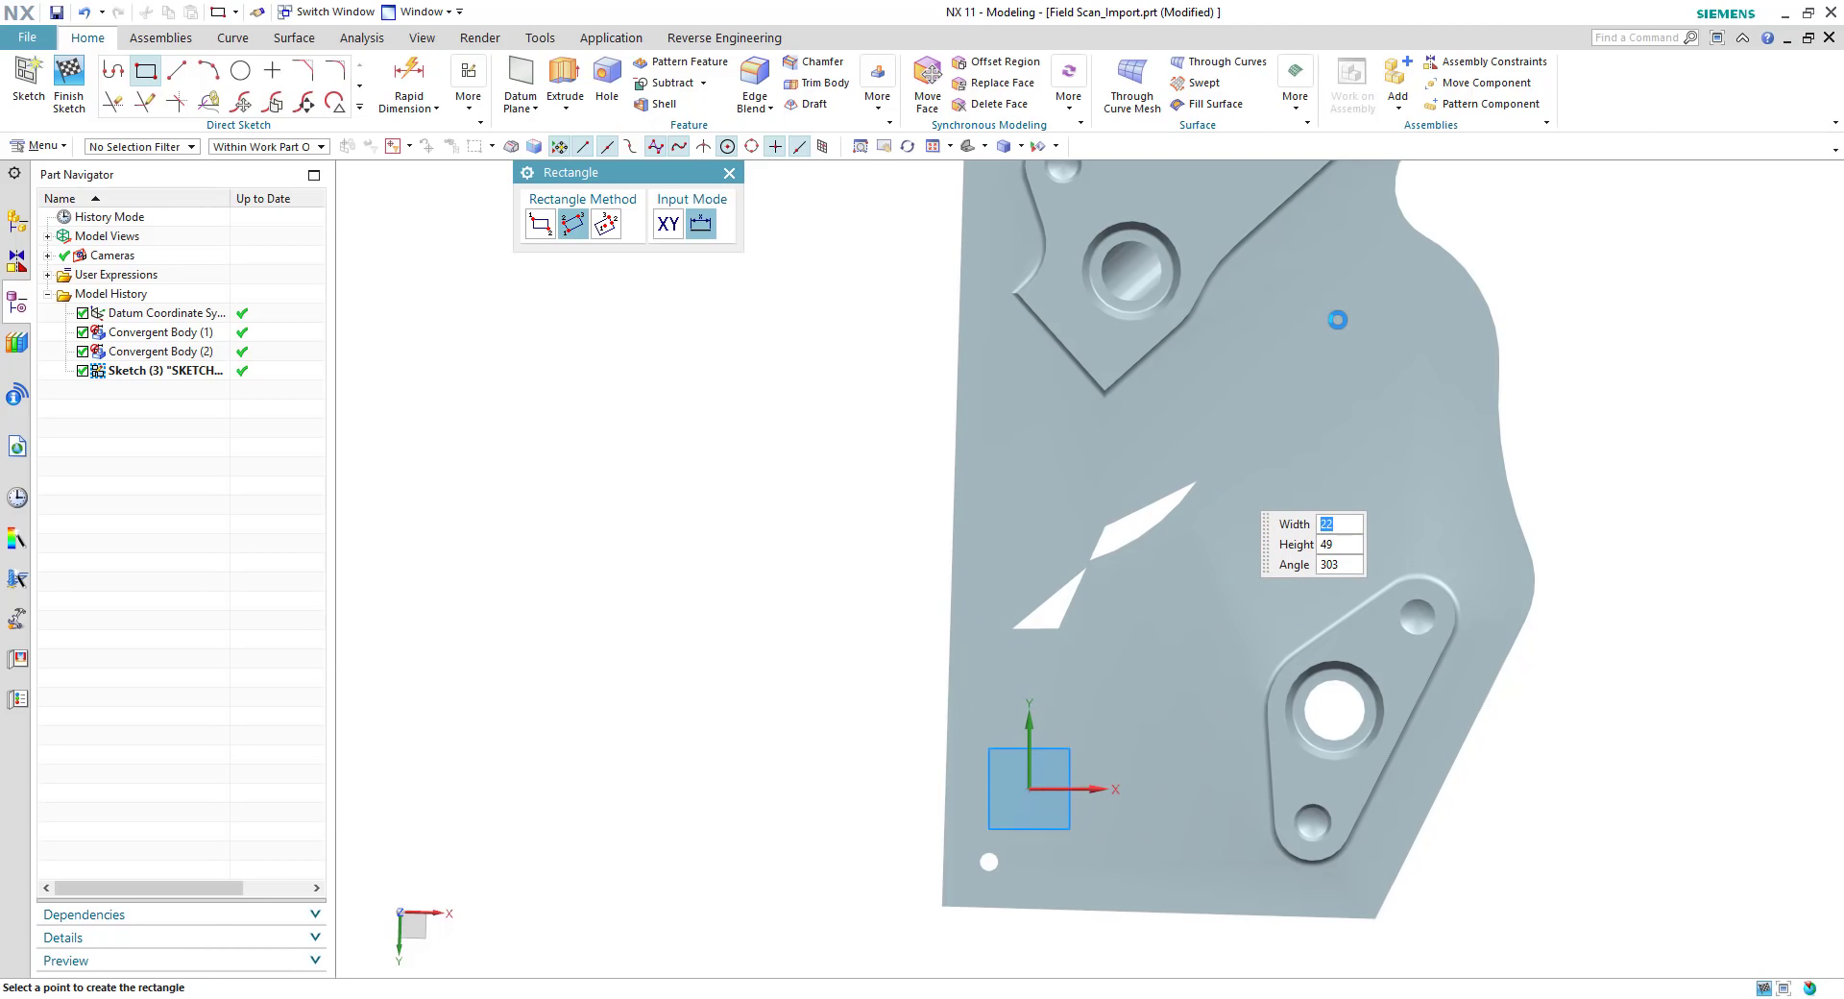
{"action": "middle_click_drag", "start_coordinate": [1339, 320], "coordinate": [1321, 192]}
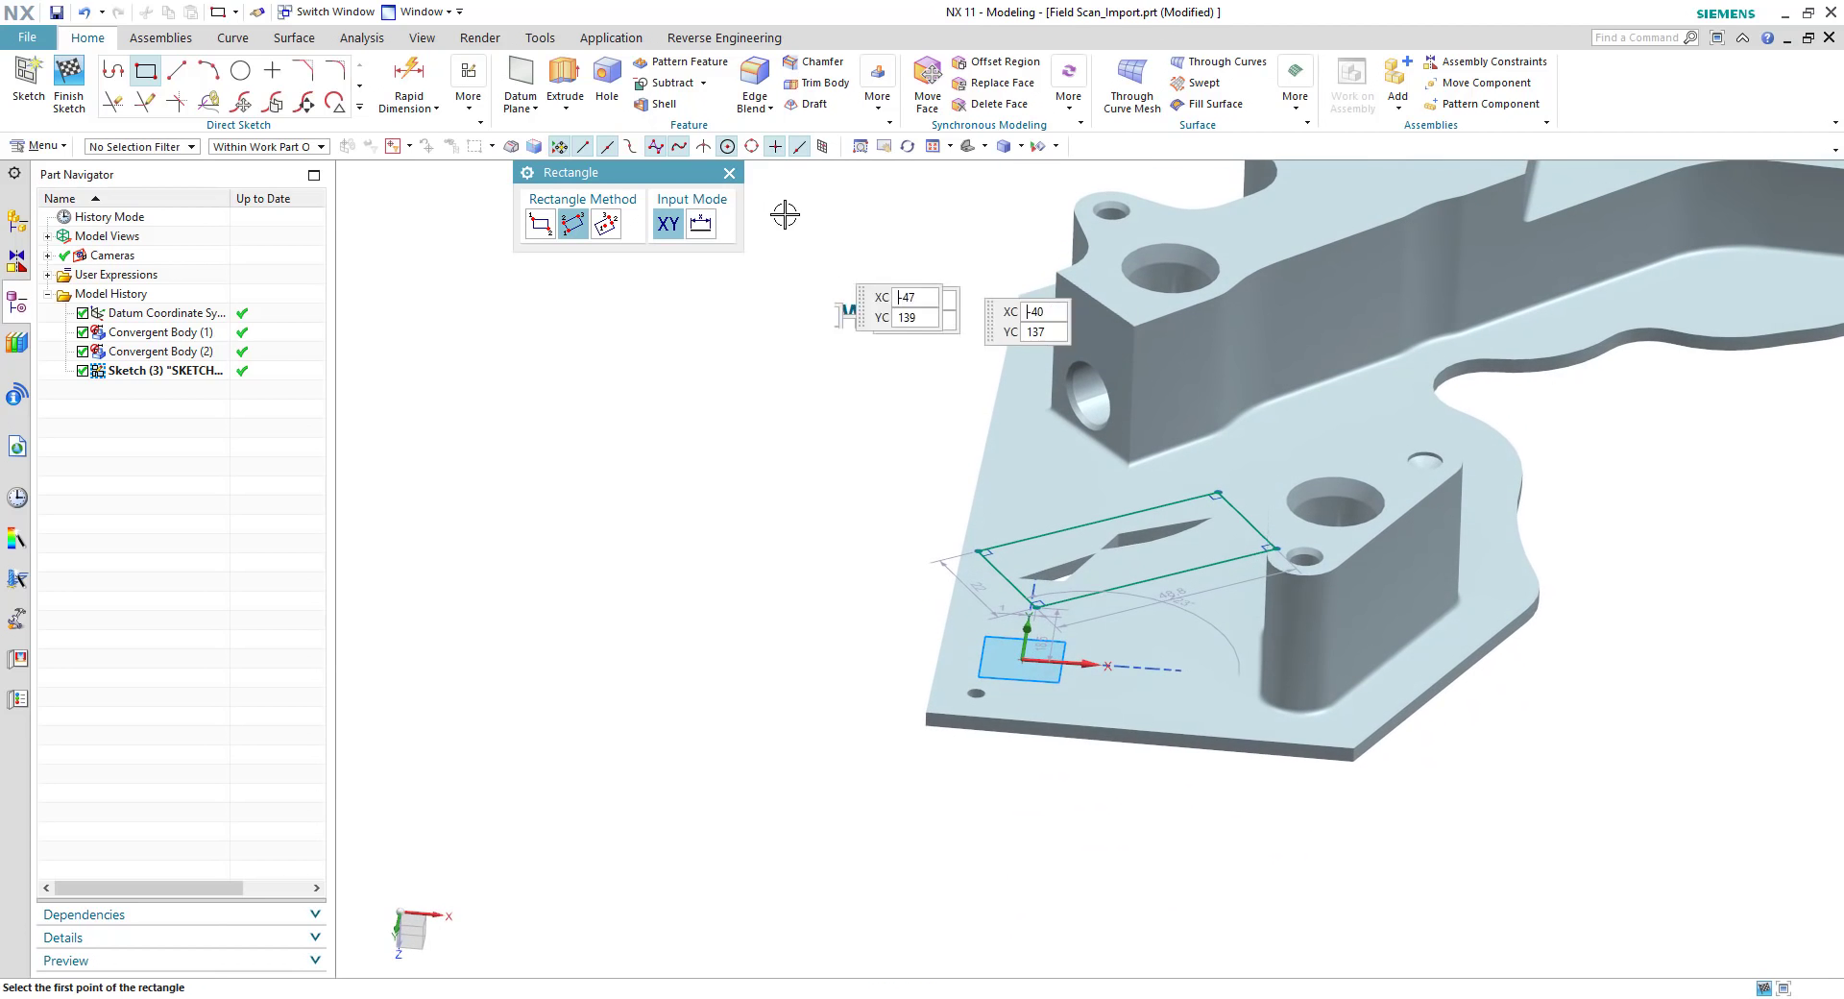
{"action": "left_click", "coordinate": [732, 175]}
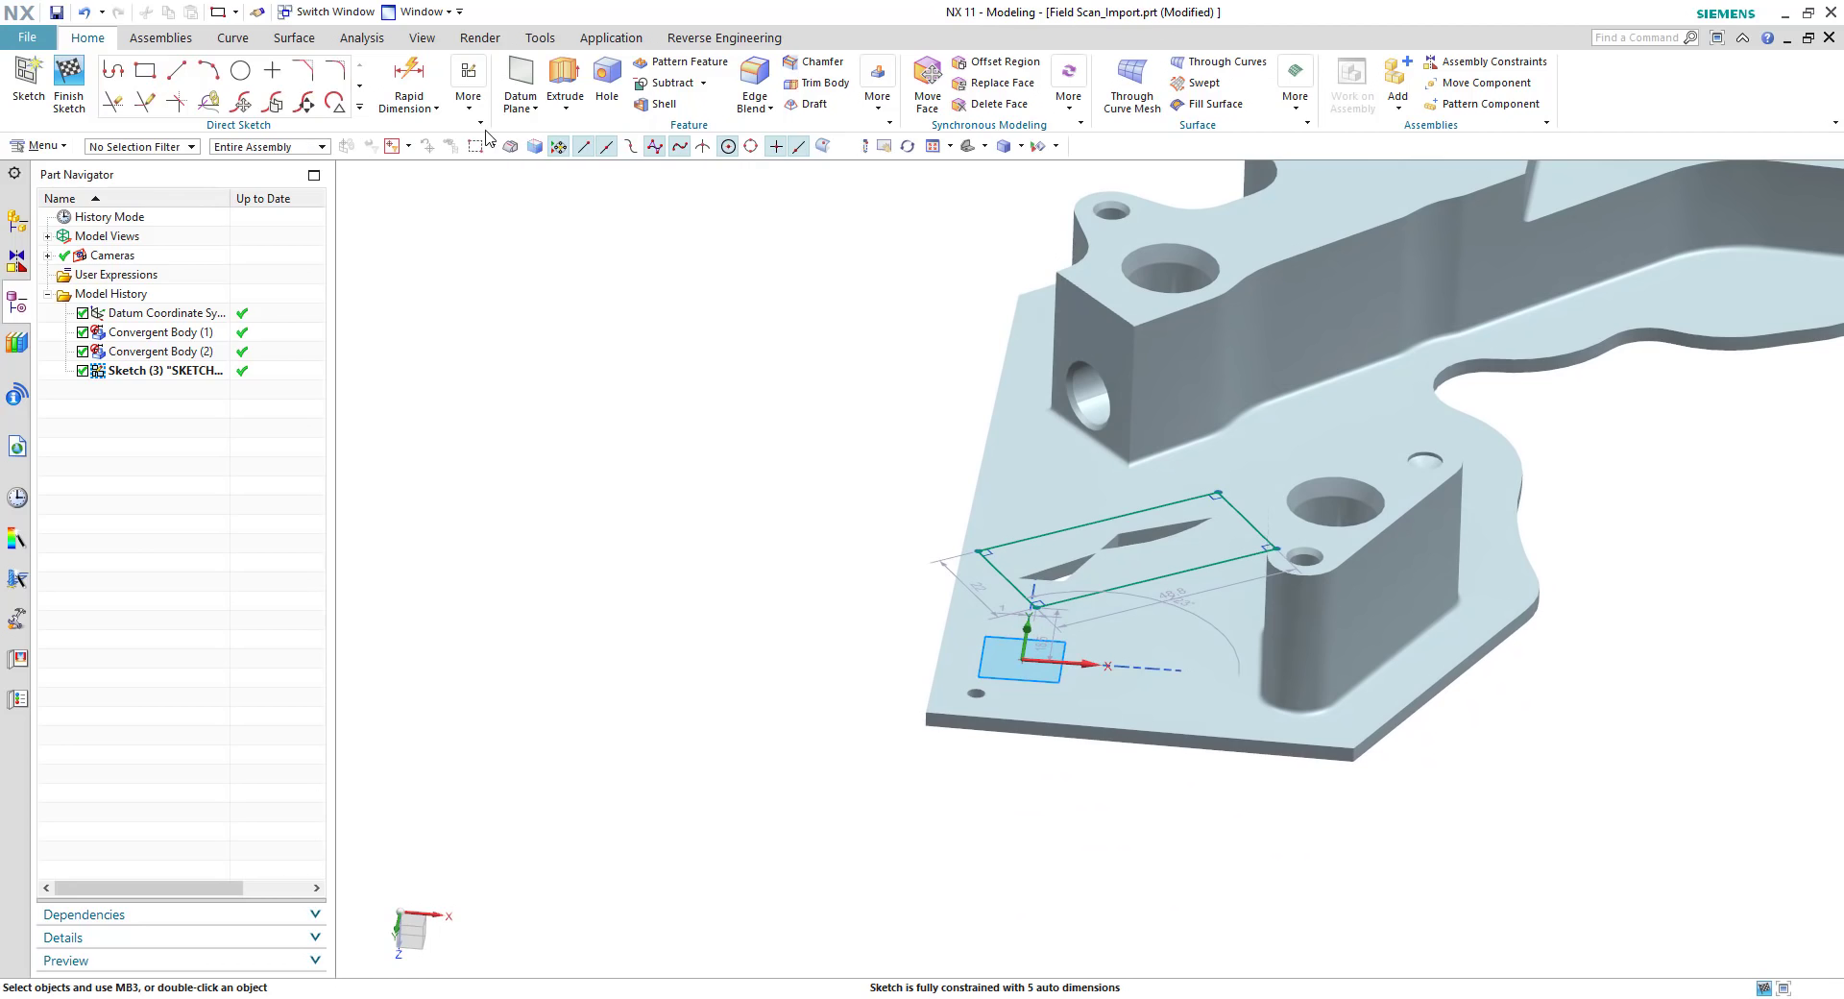
{"action": "left_click", "coordinate": [69, 81]}
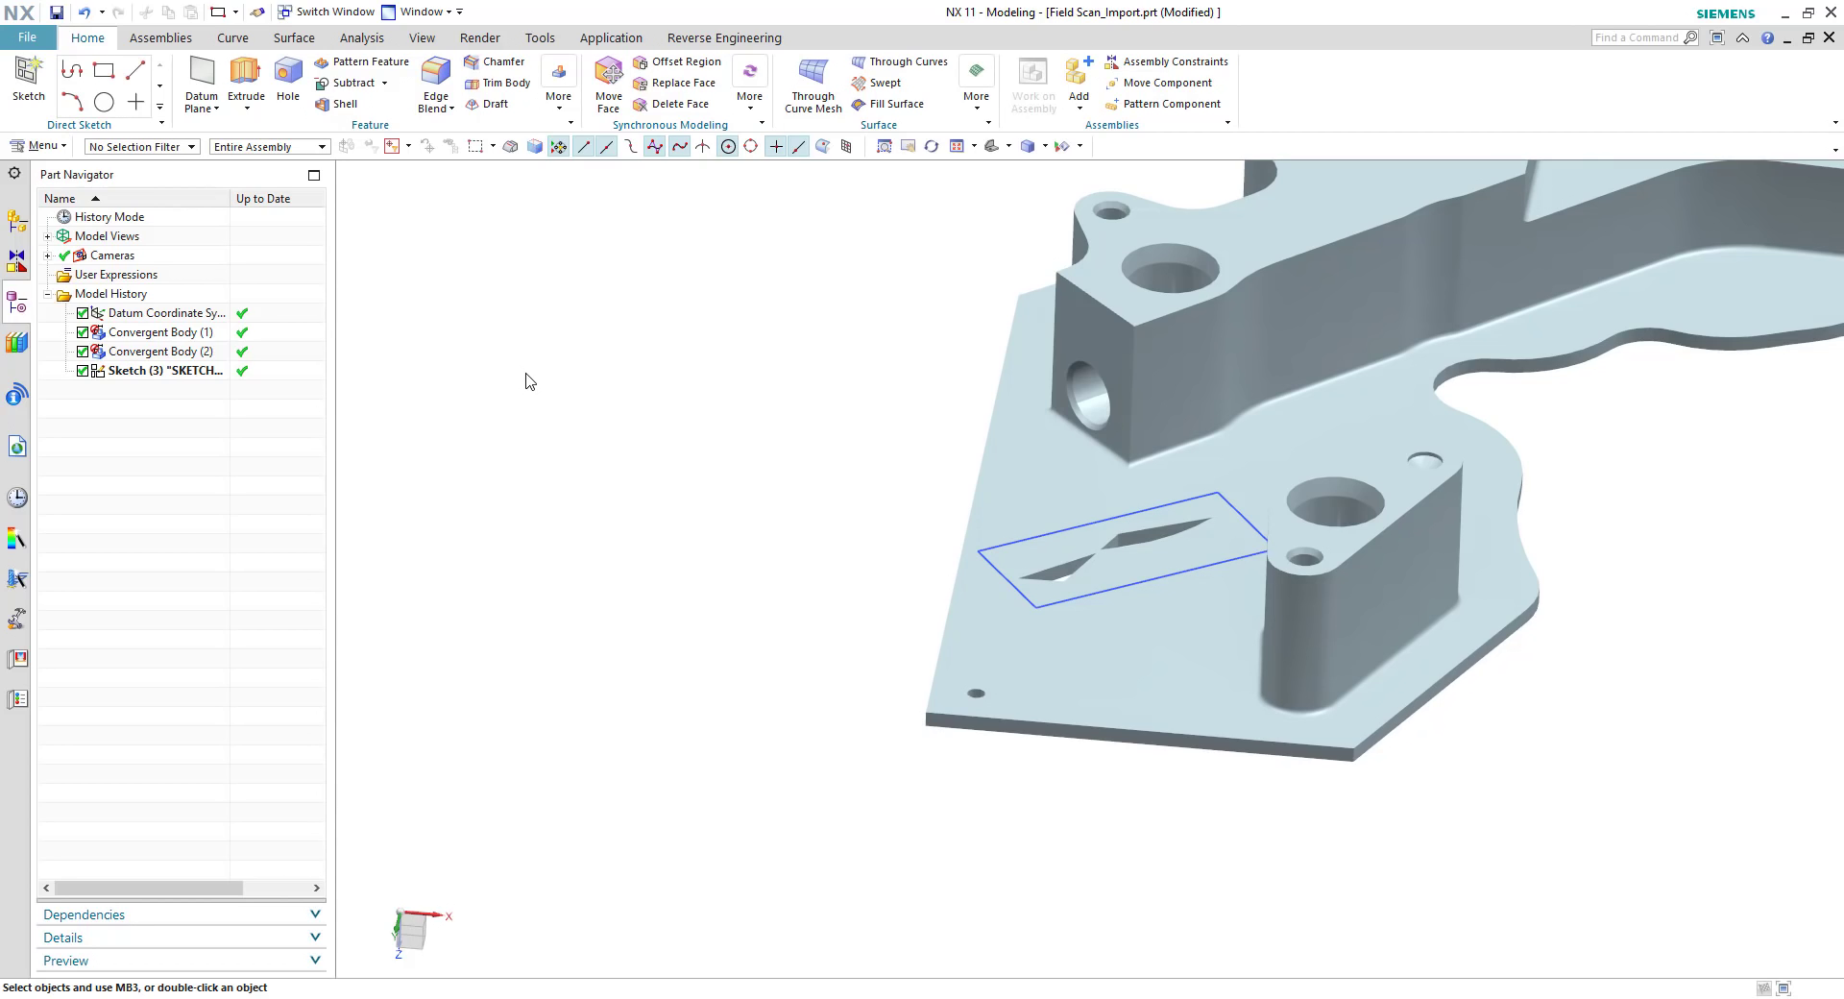
Step: Set up an Extrude of the rectangle sketch around the gaps, with the direction reversed to point into the plate
{"action": "left_click", "coordinate": [246, 82]}
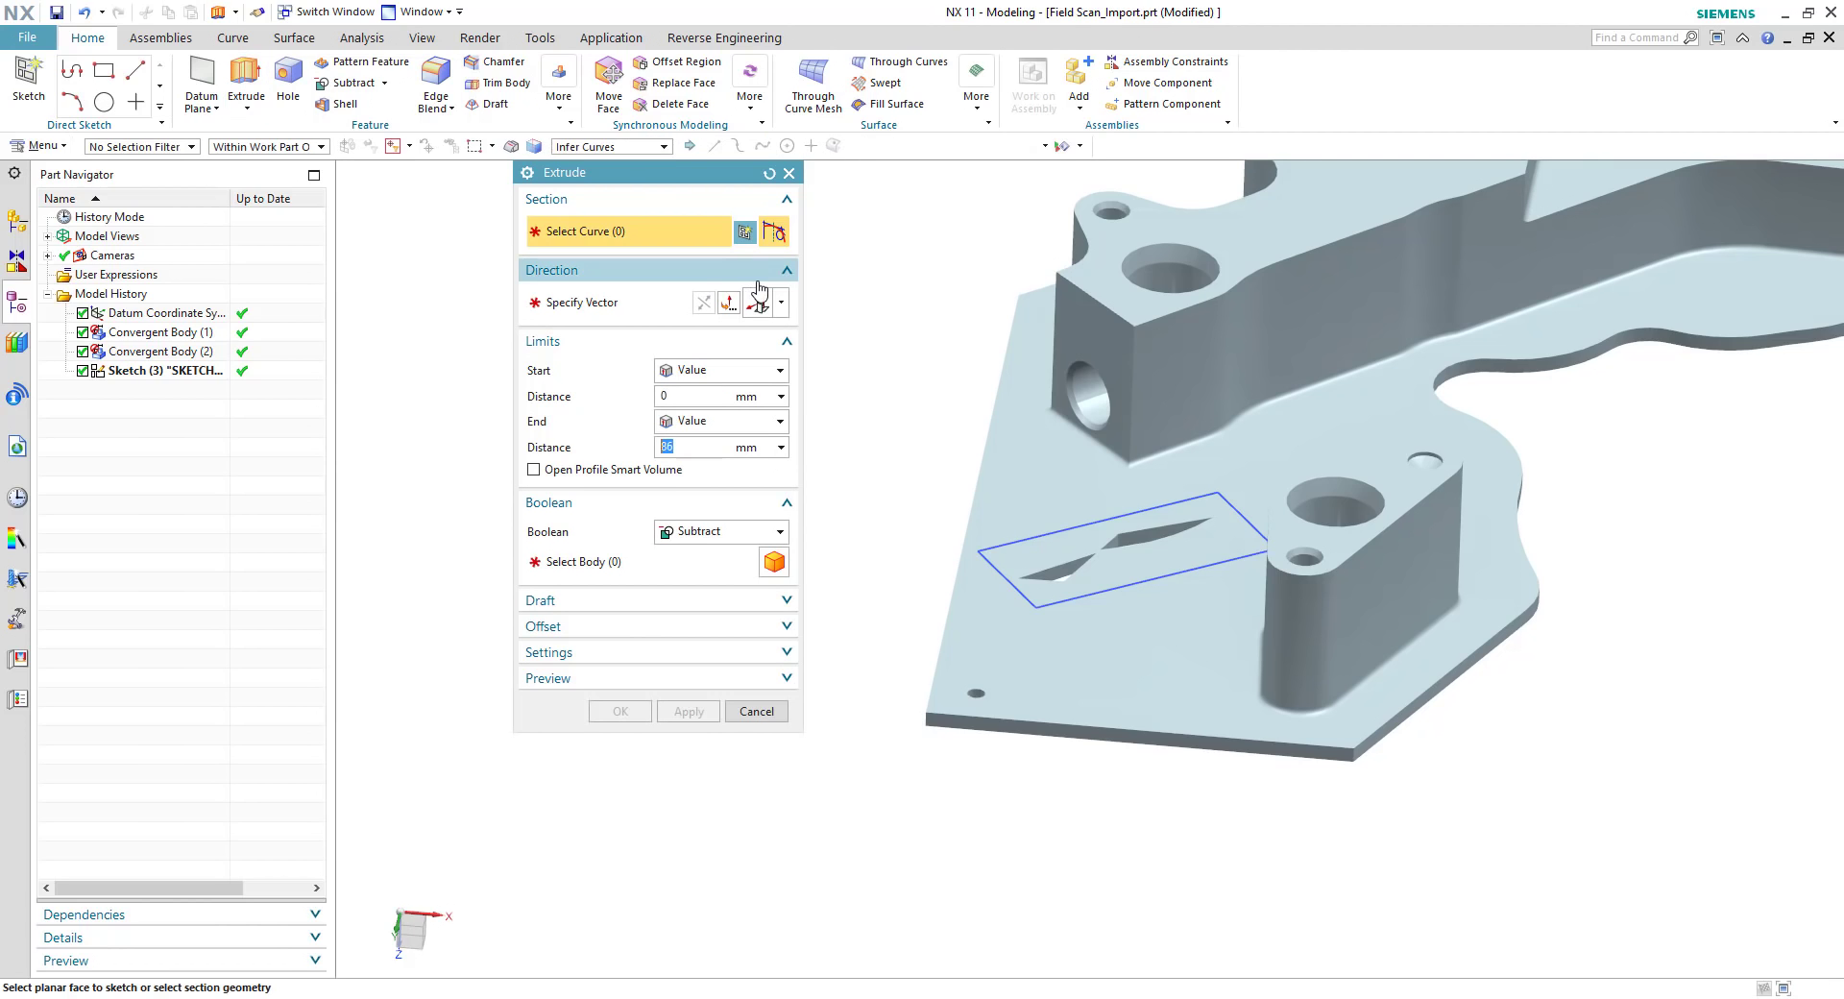
{"action": "left_click", "coordinate": [1163, 557]}
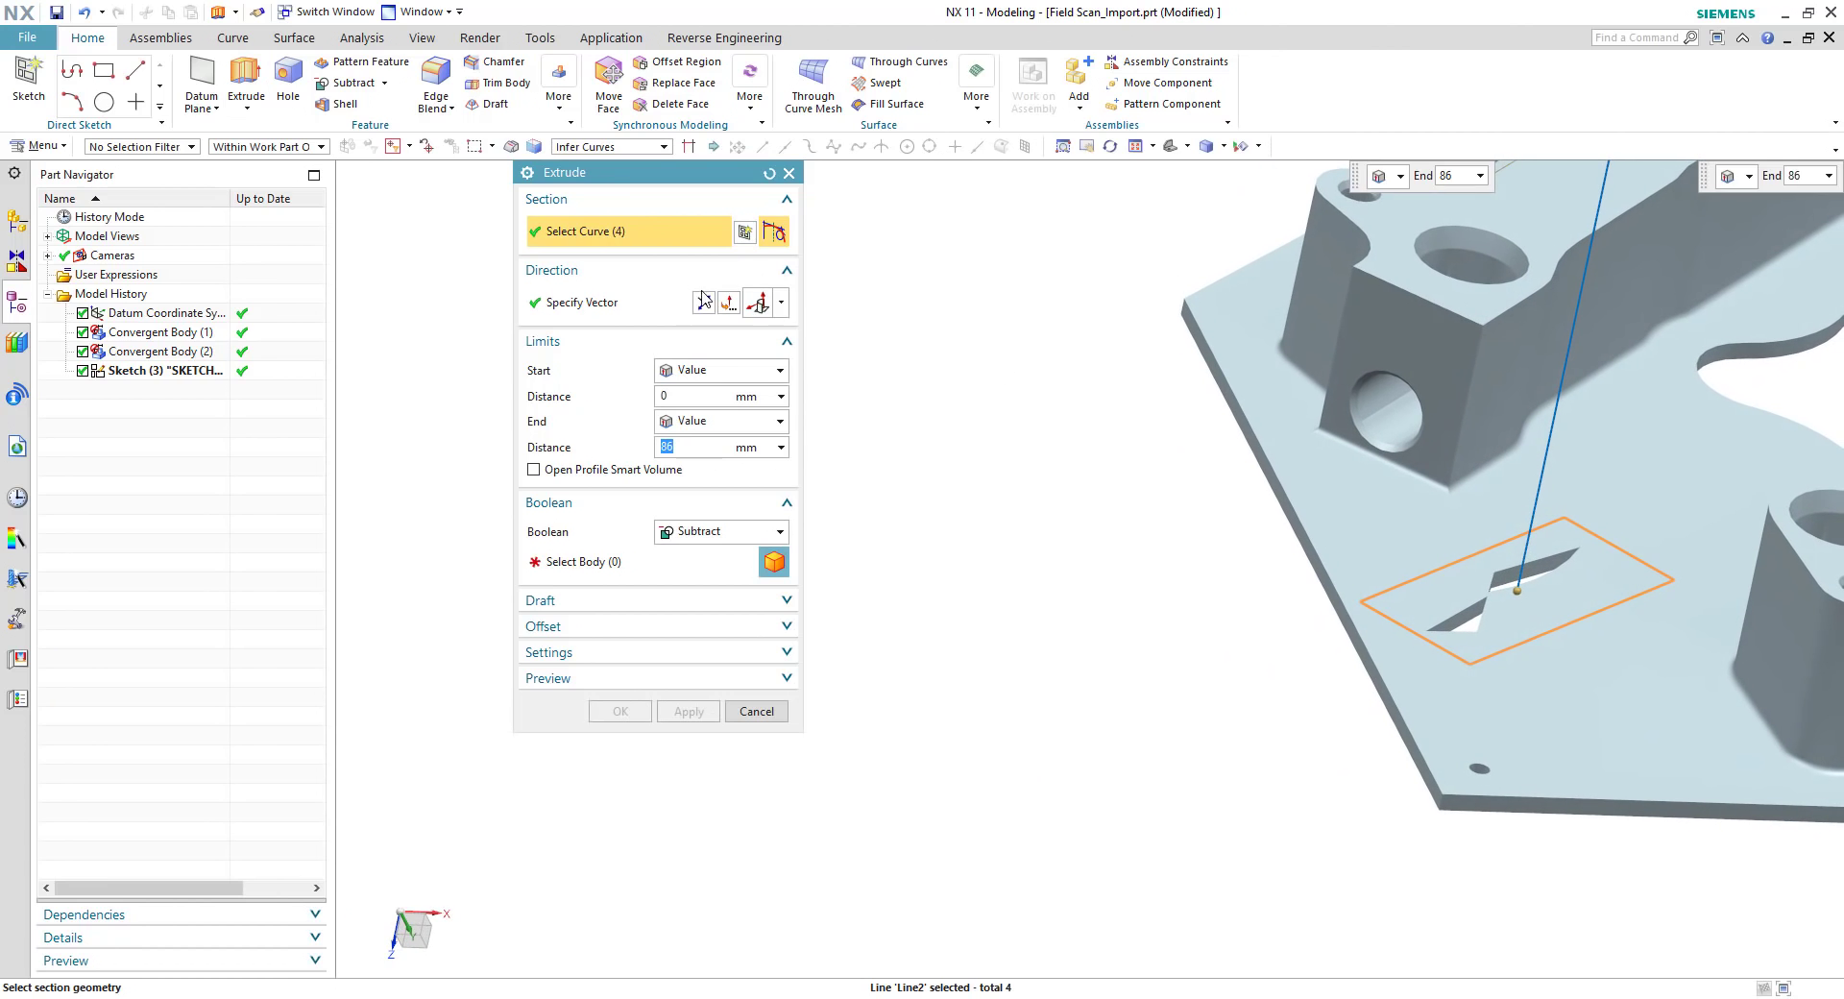
{"action": "left_click", "coordinate": [728, 303]}
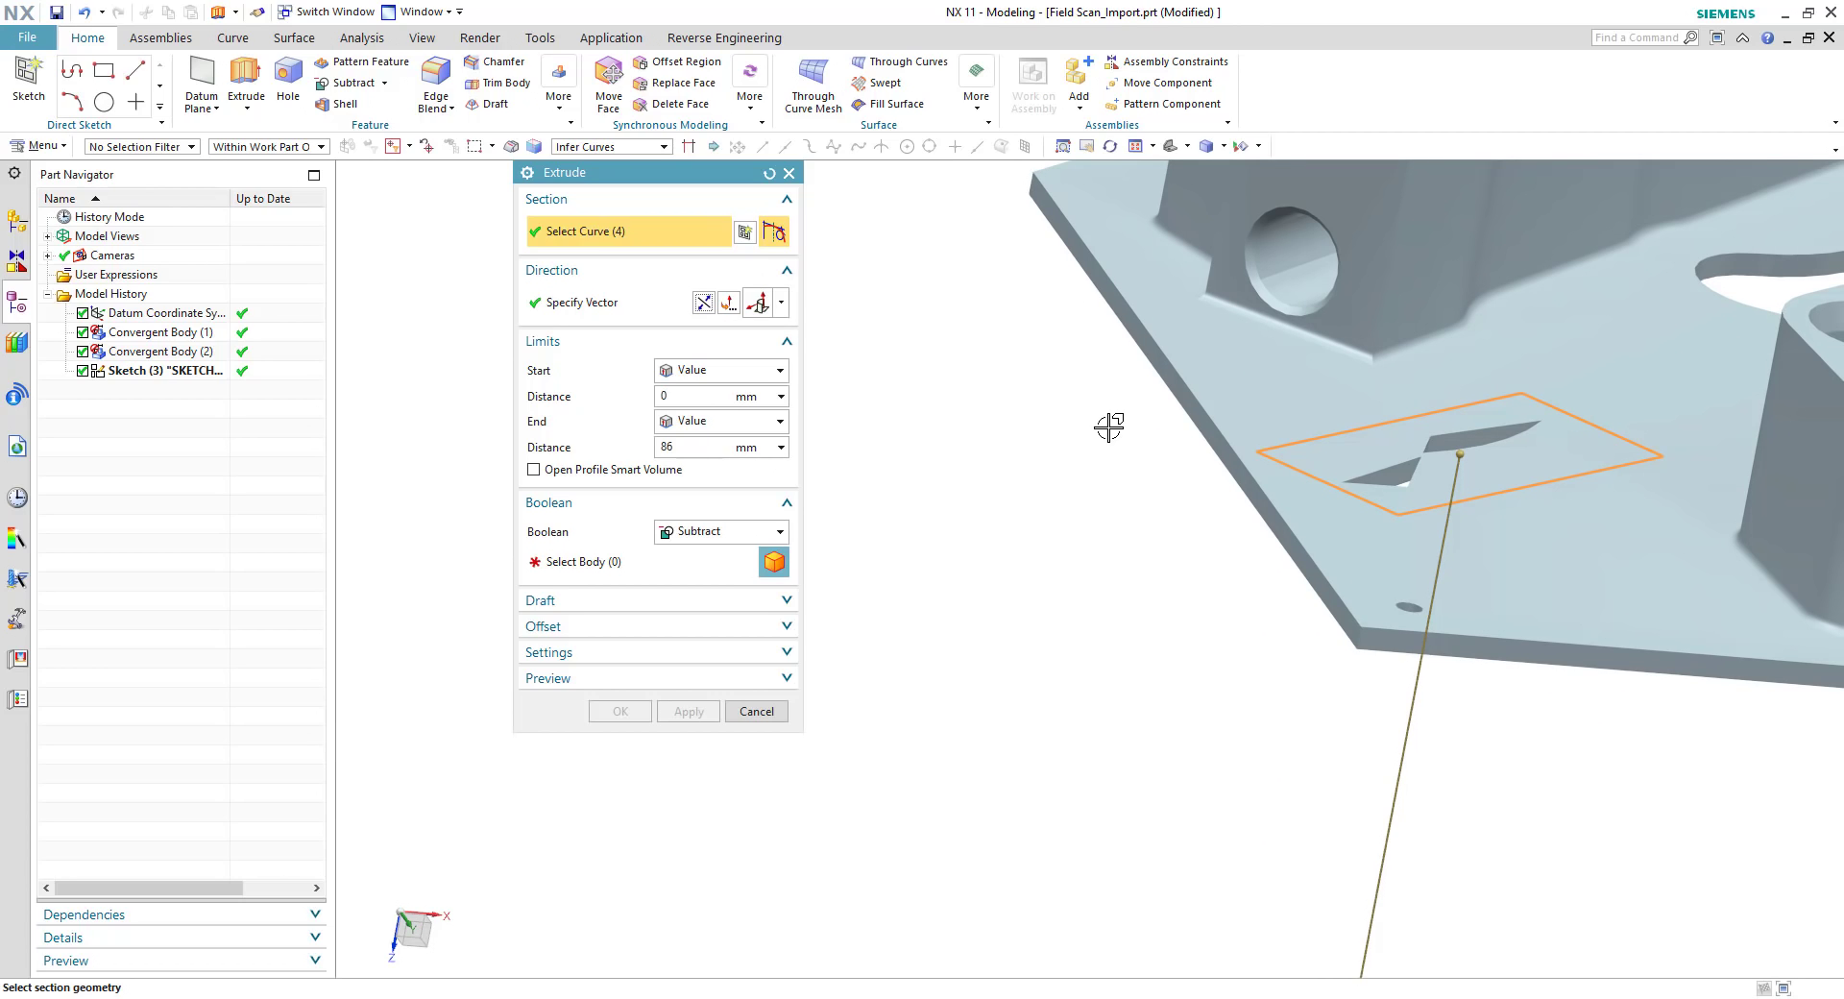
Step: Define the extrusion's end distance by measuring the plate's thickness as a projected distance along the Z axis between its two opposite faces
{"action": "left_click", "coordinate": [782, 448]}
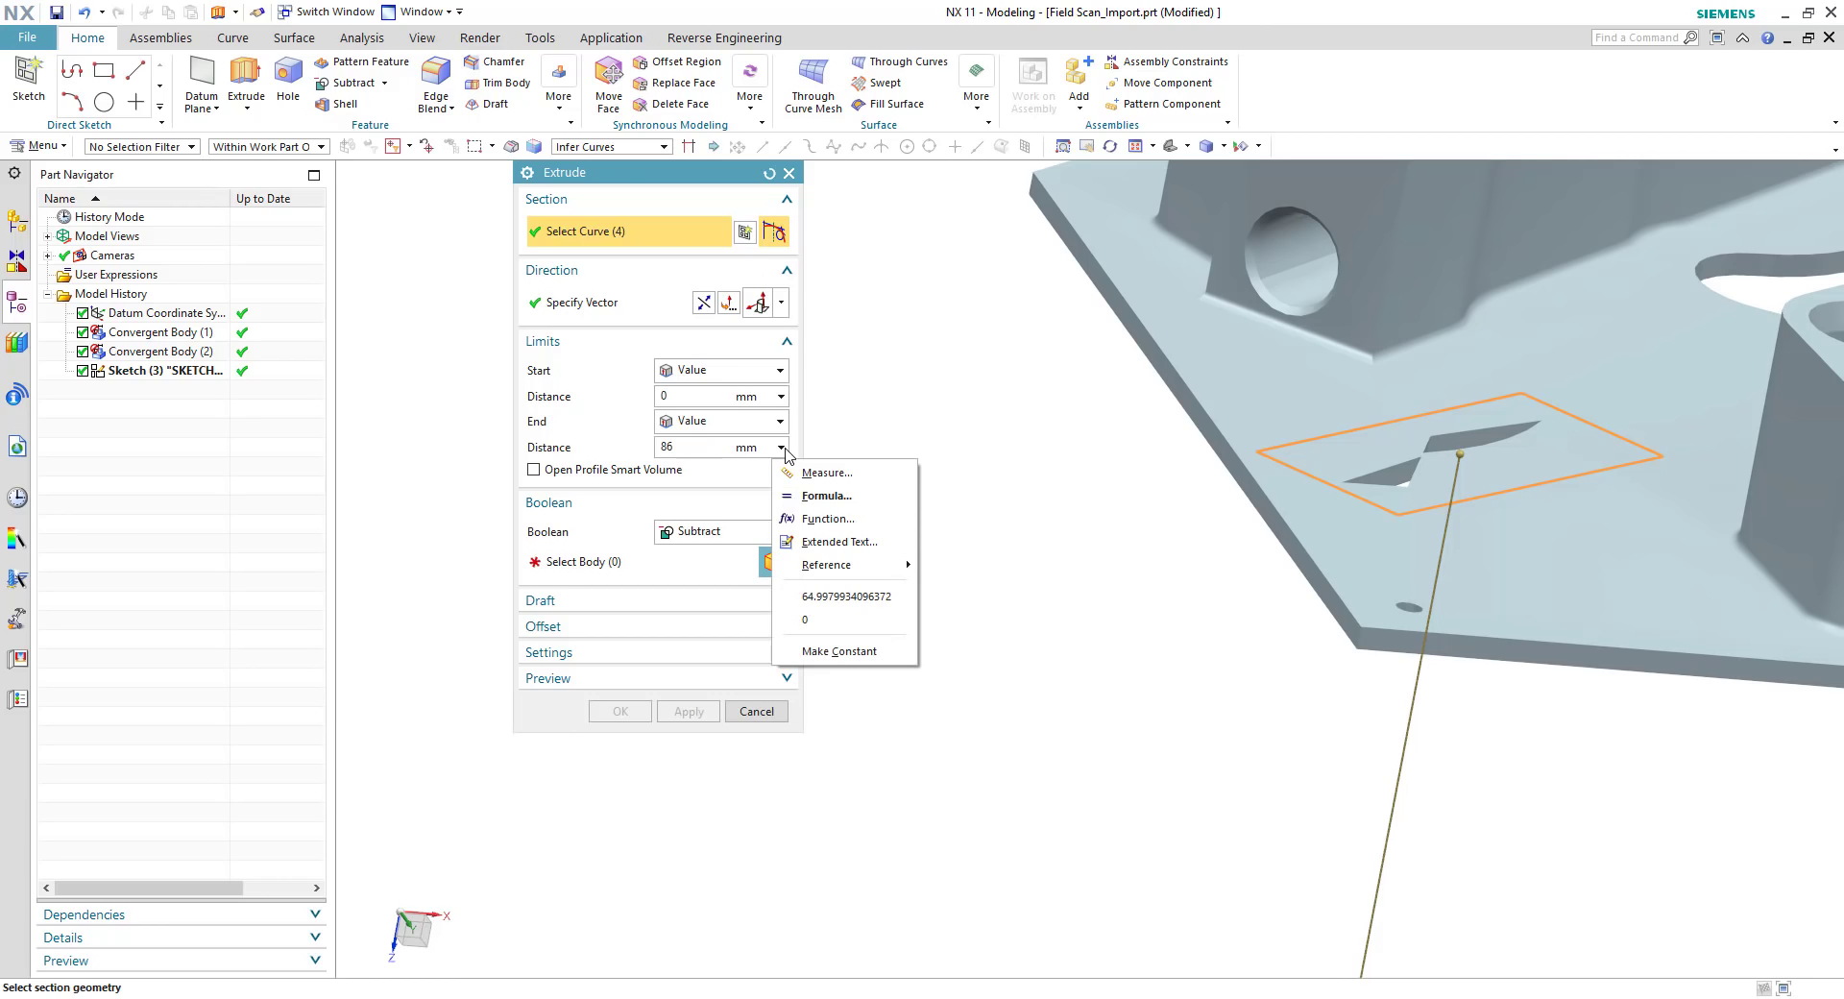
{"action": "left_click", "coordinate": [806, 472]}
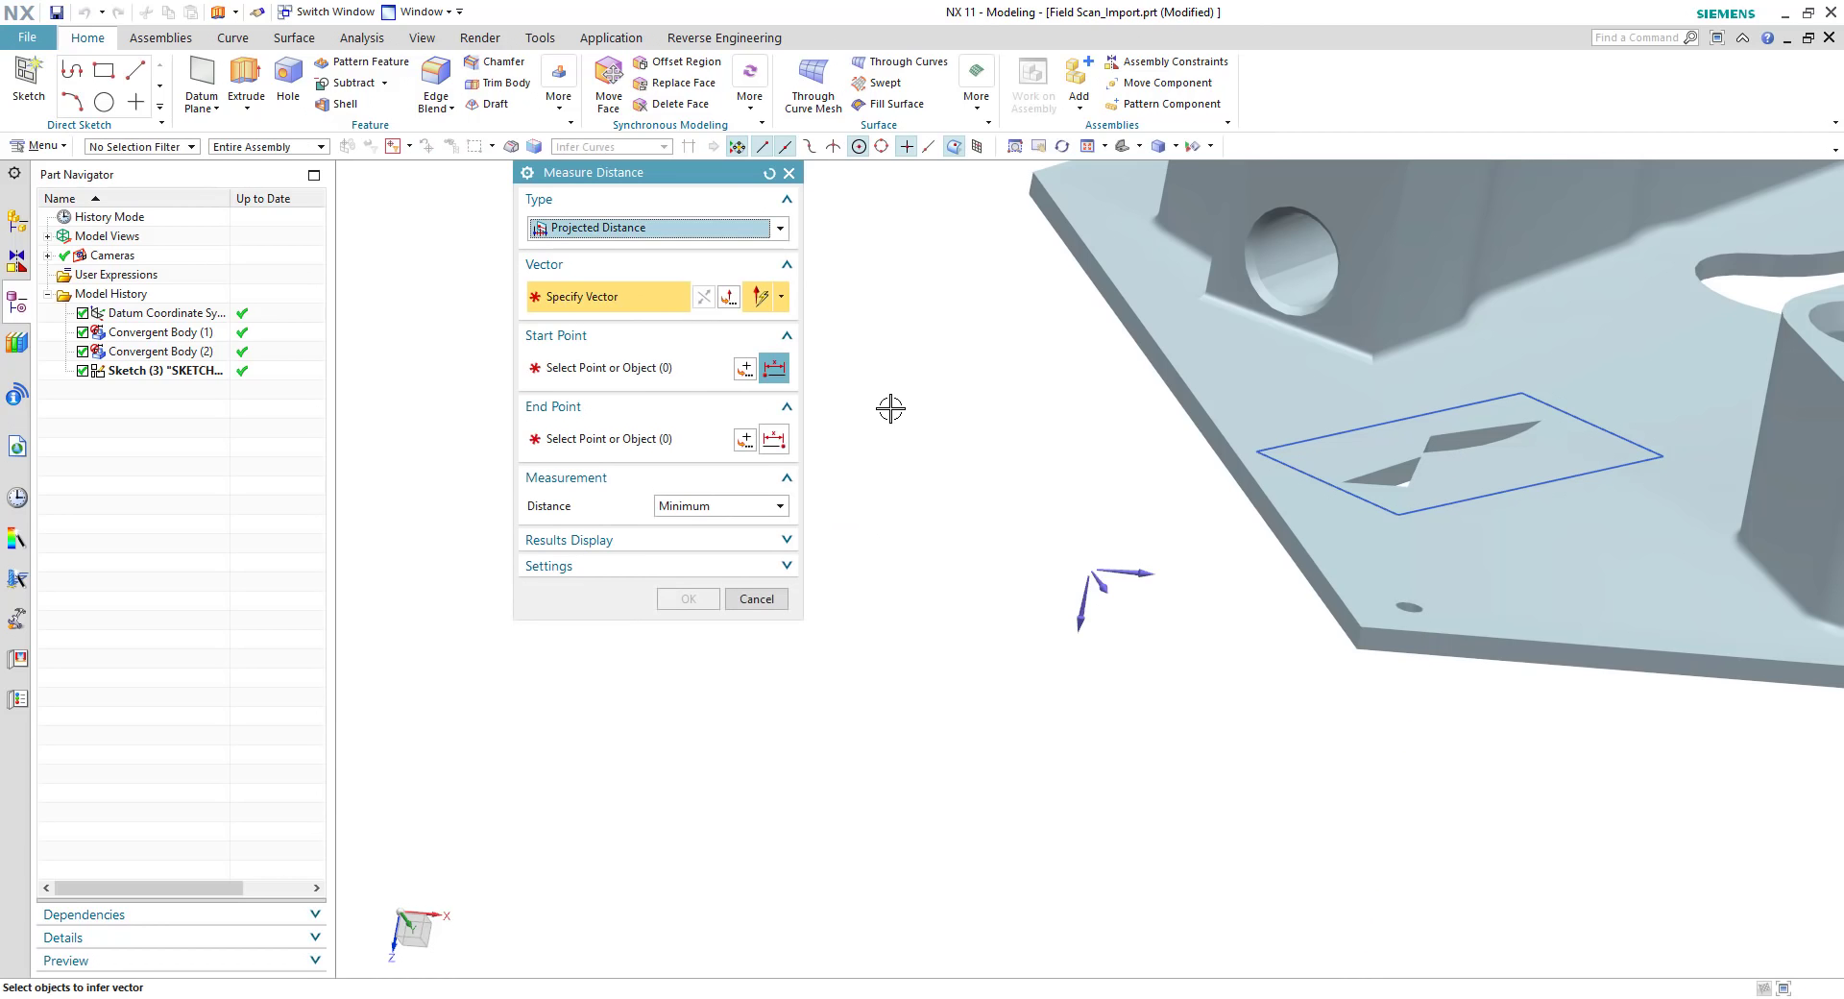
{"action": "left_click", "coordinate": [1082, 601]}
{"action": "scroll", "coordinate": [1062, 465], "scroll_direction": "up", "scroll_amount": 3}
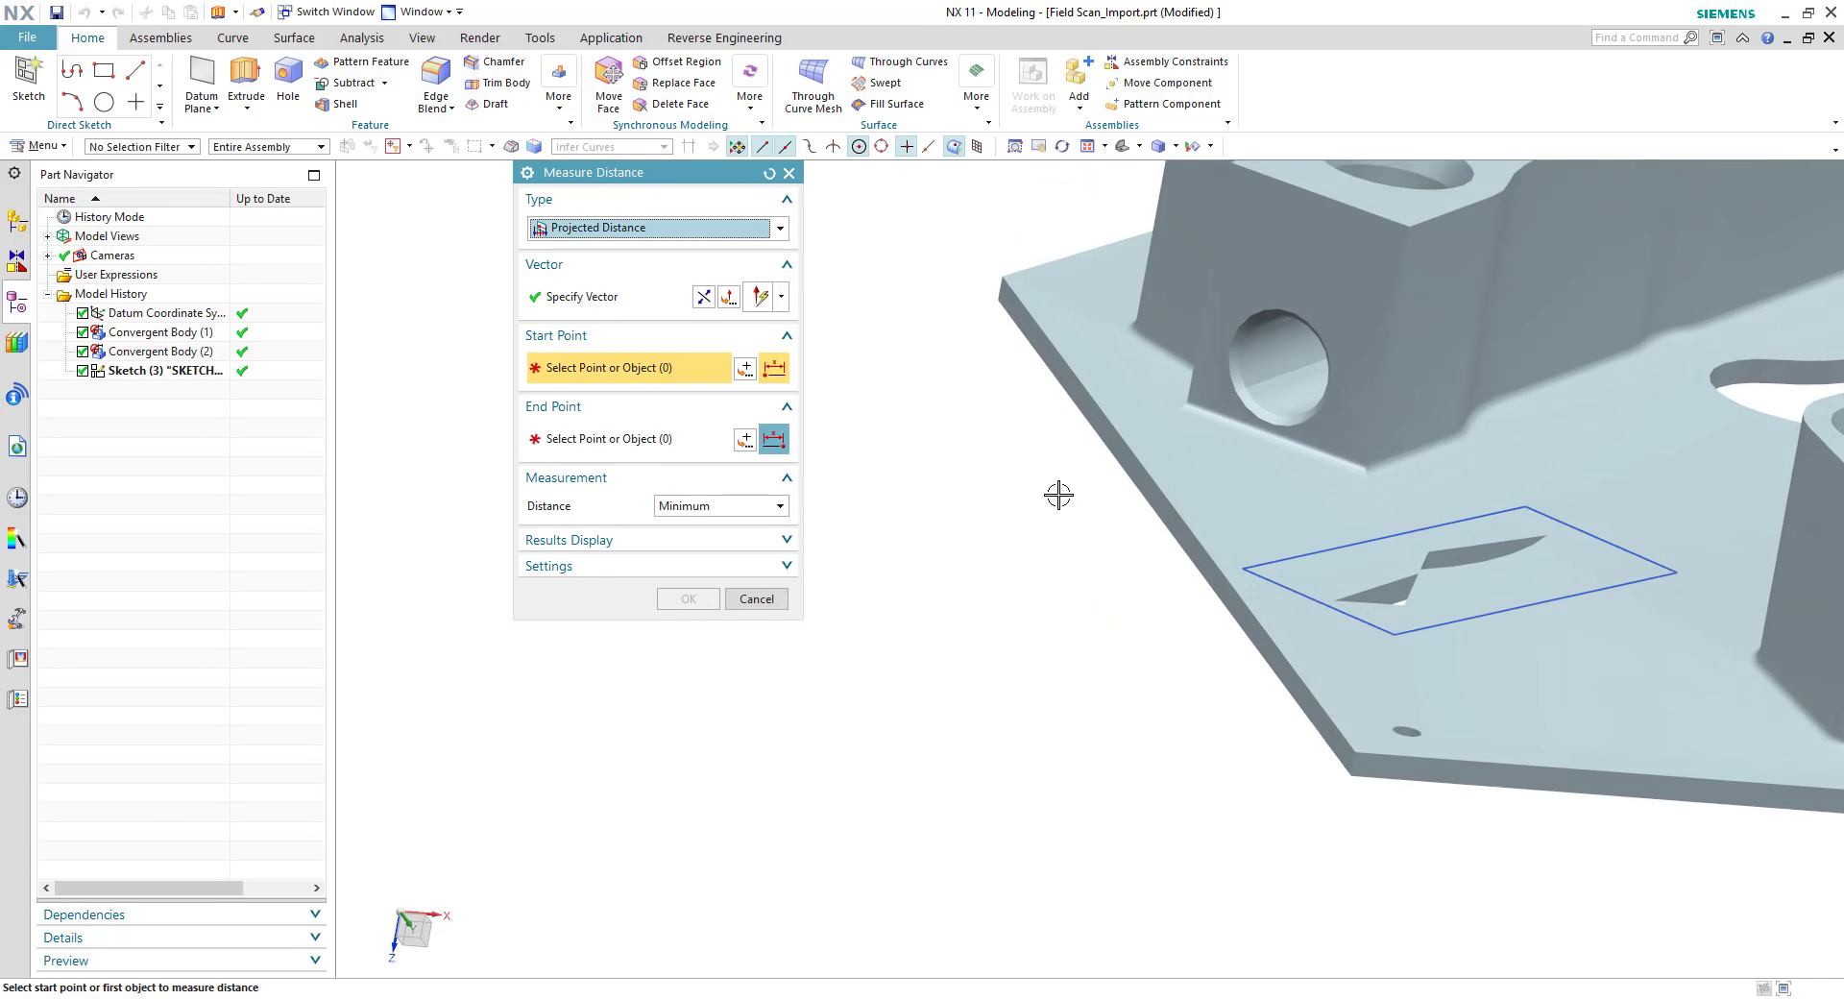
{"action": "left_click", "coordinate": [1220, 535]}
{"action": "middle_click_drag", "start_coordinate": [1220, 535], "coordinate": [1002, 783]}
{"action": "left_click", "coordinate": [1079, 506]}
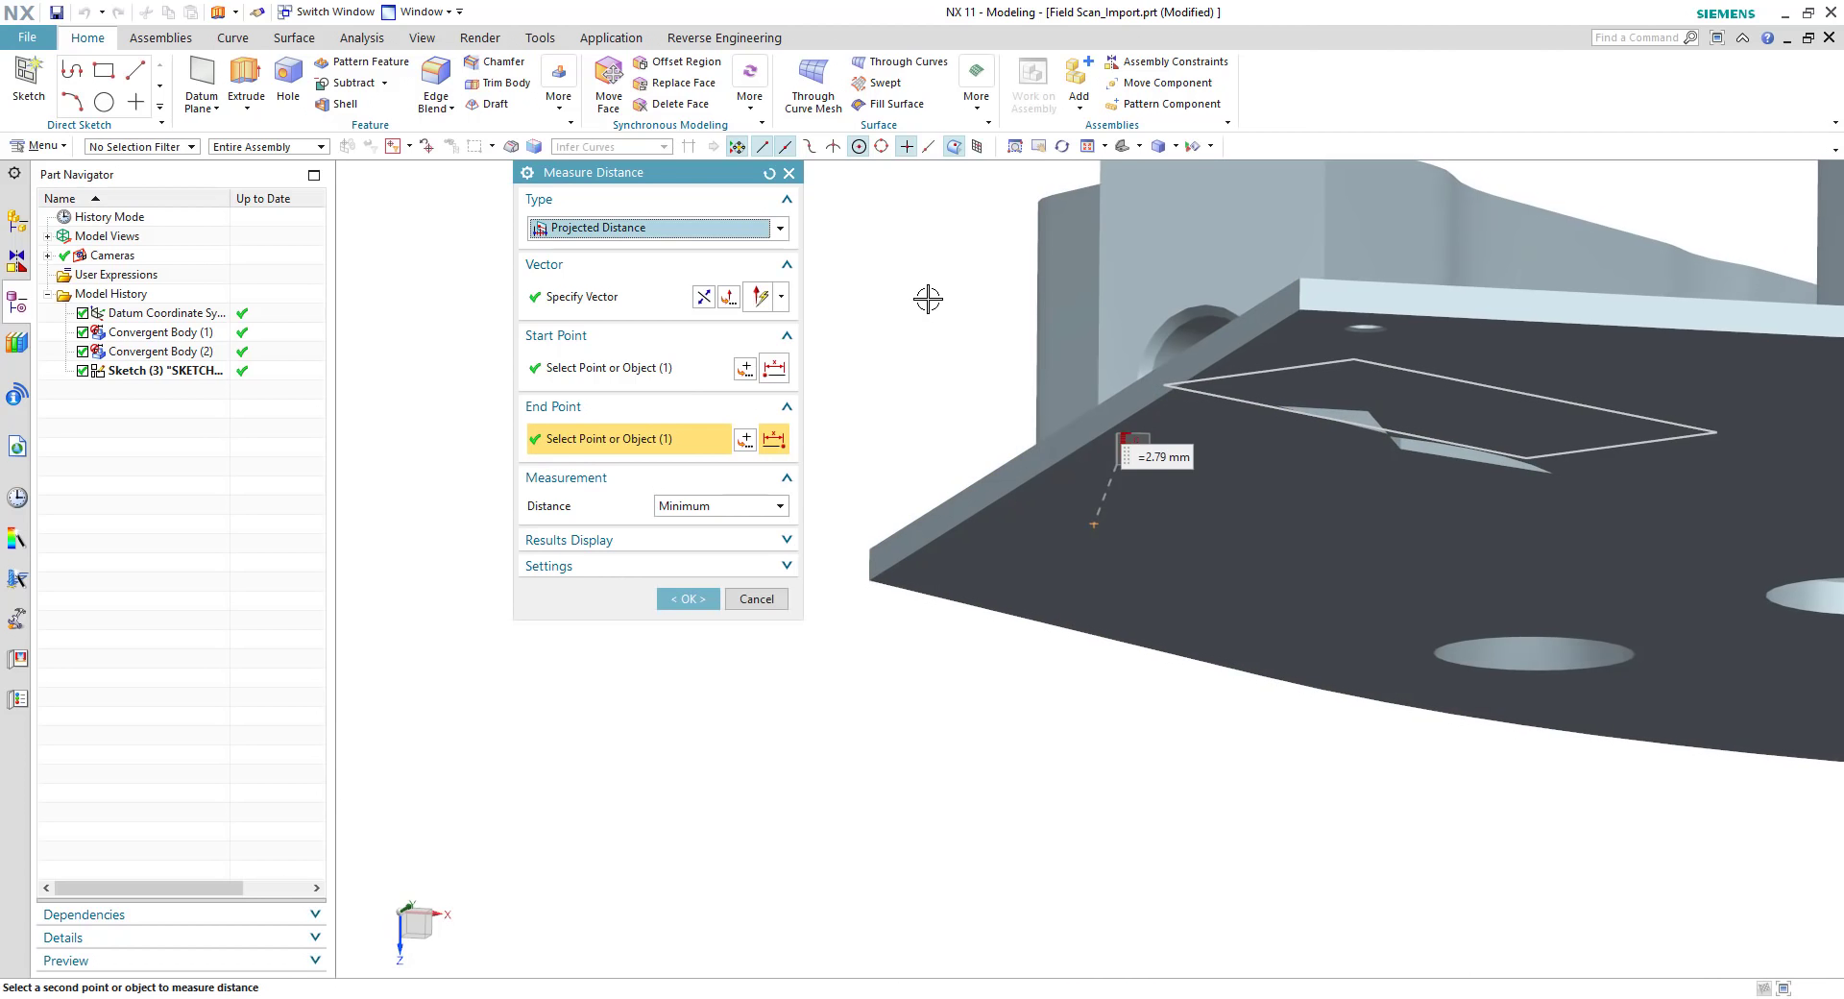
{"action": "key", "text": "F8"}
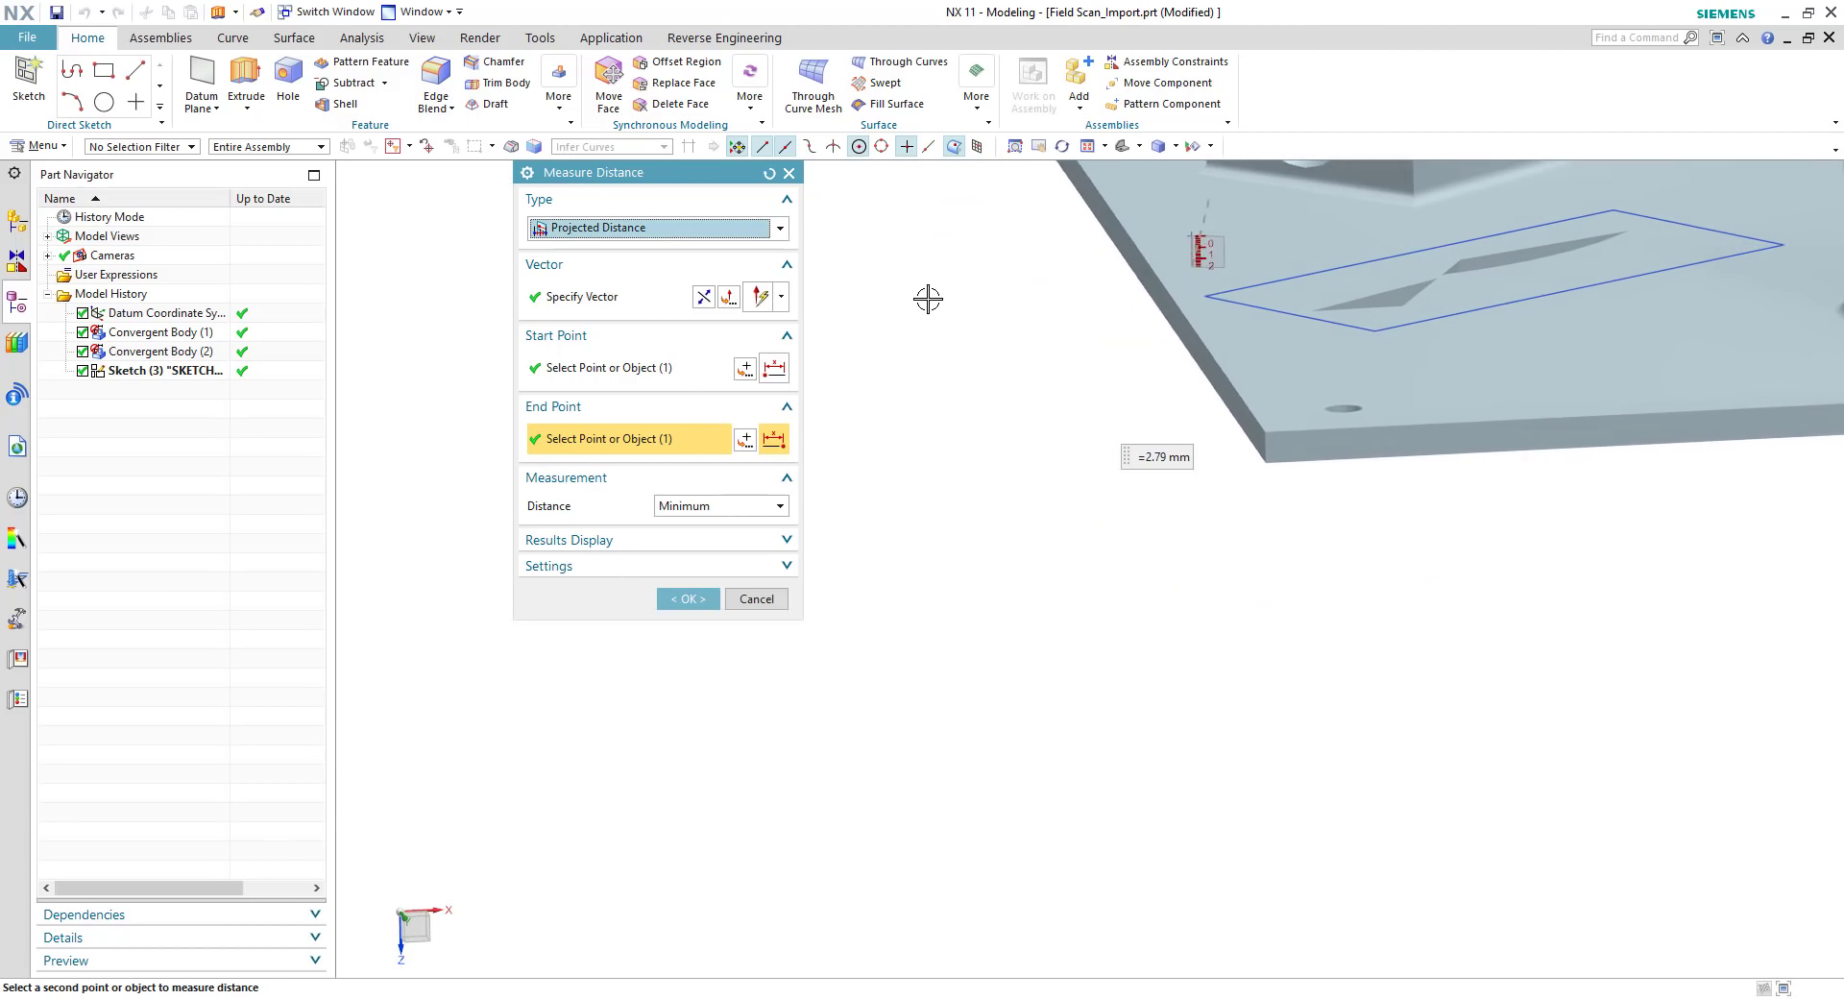
{"action": "left_click", "coordinate": [689, 601]}
{"action": "key", "text": "x"}
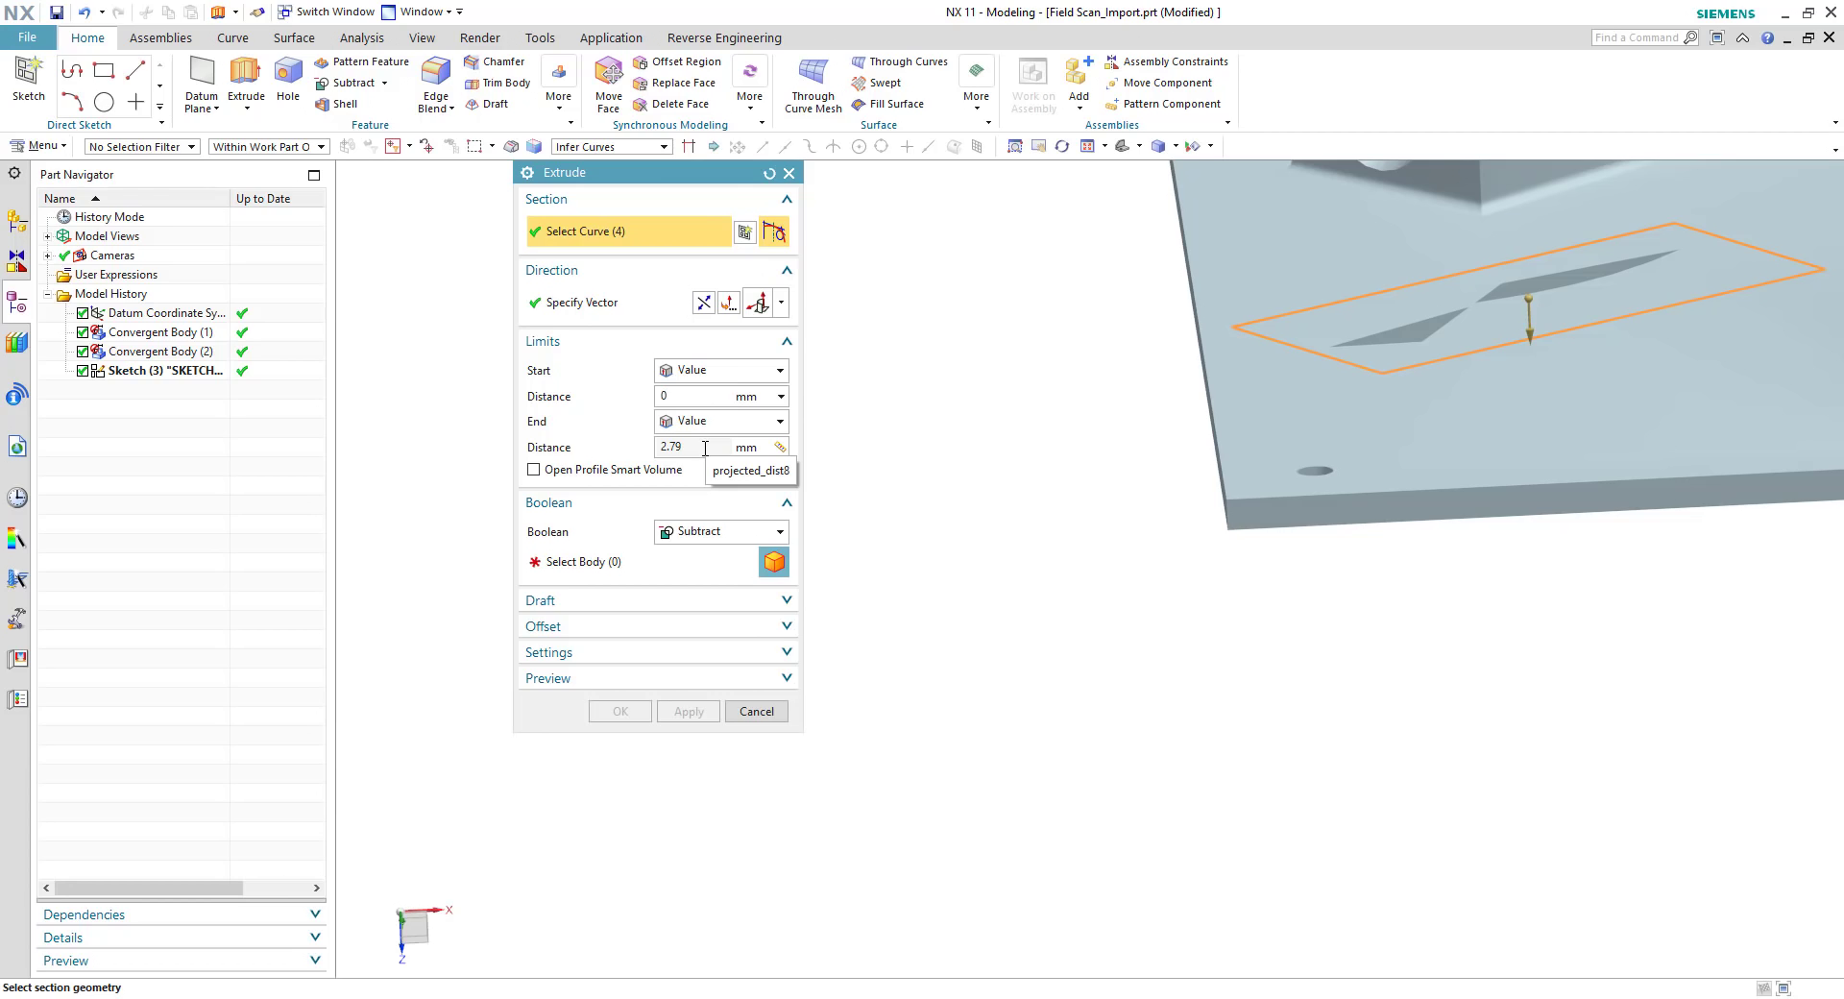
Step: Set the extrusion's Boolean to None and create the gap filler as a separate body
{"action": "left_click", "coordinate": [712, 533]}
{"action": "left_click", "coordinate": [701, 554]}
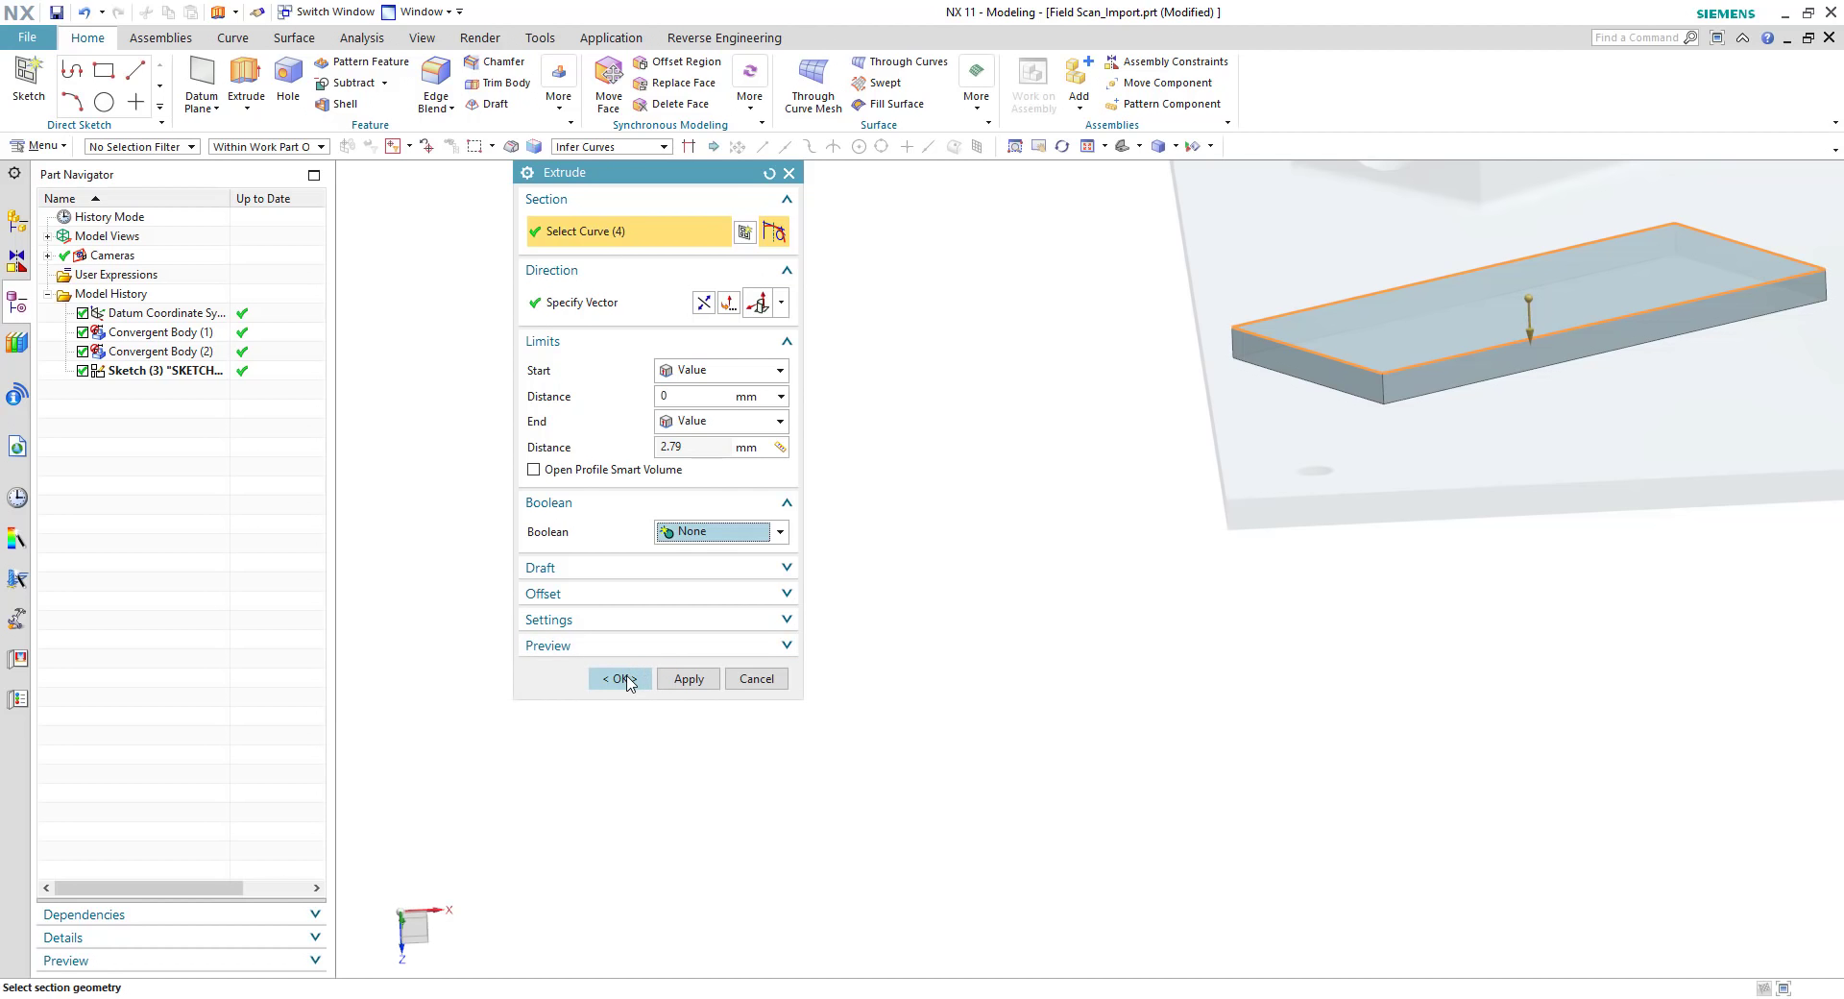
{"action": "left_click", "coordinate": [621, 679]}
{"action": "scroll", "coordinate": [1194, 568], "scroll_direction": "down", "scroll_amount": 5}
{"action": "middle_click_drag", "start_coordinate": [1530, 628], "coordinate": [1417, 621]}
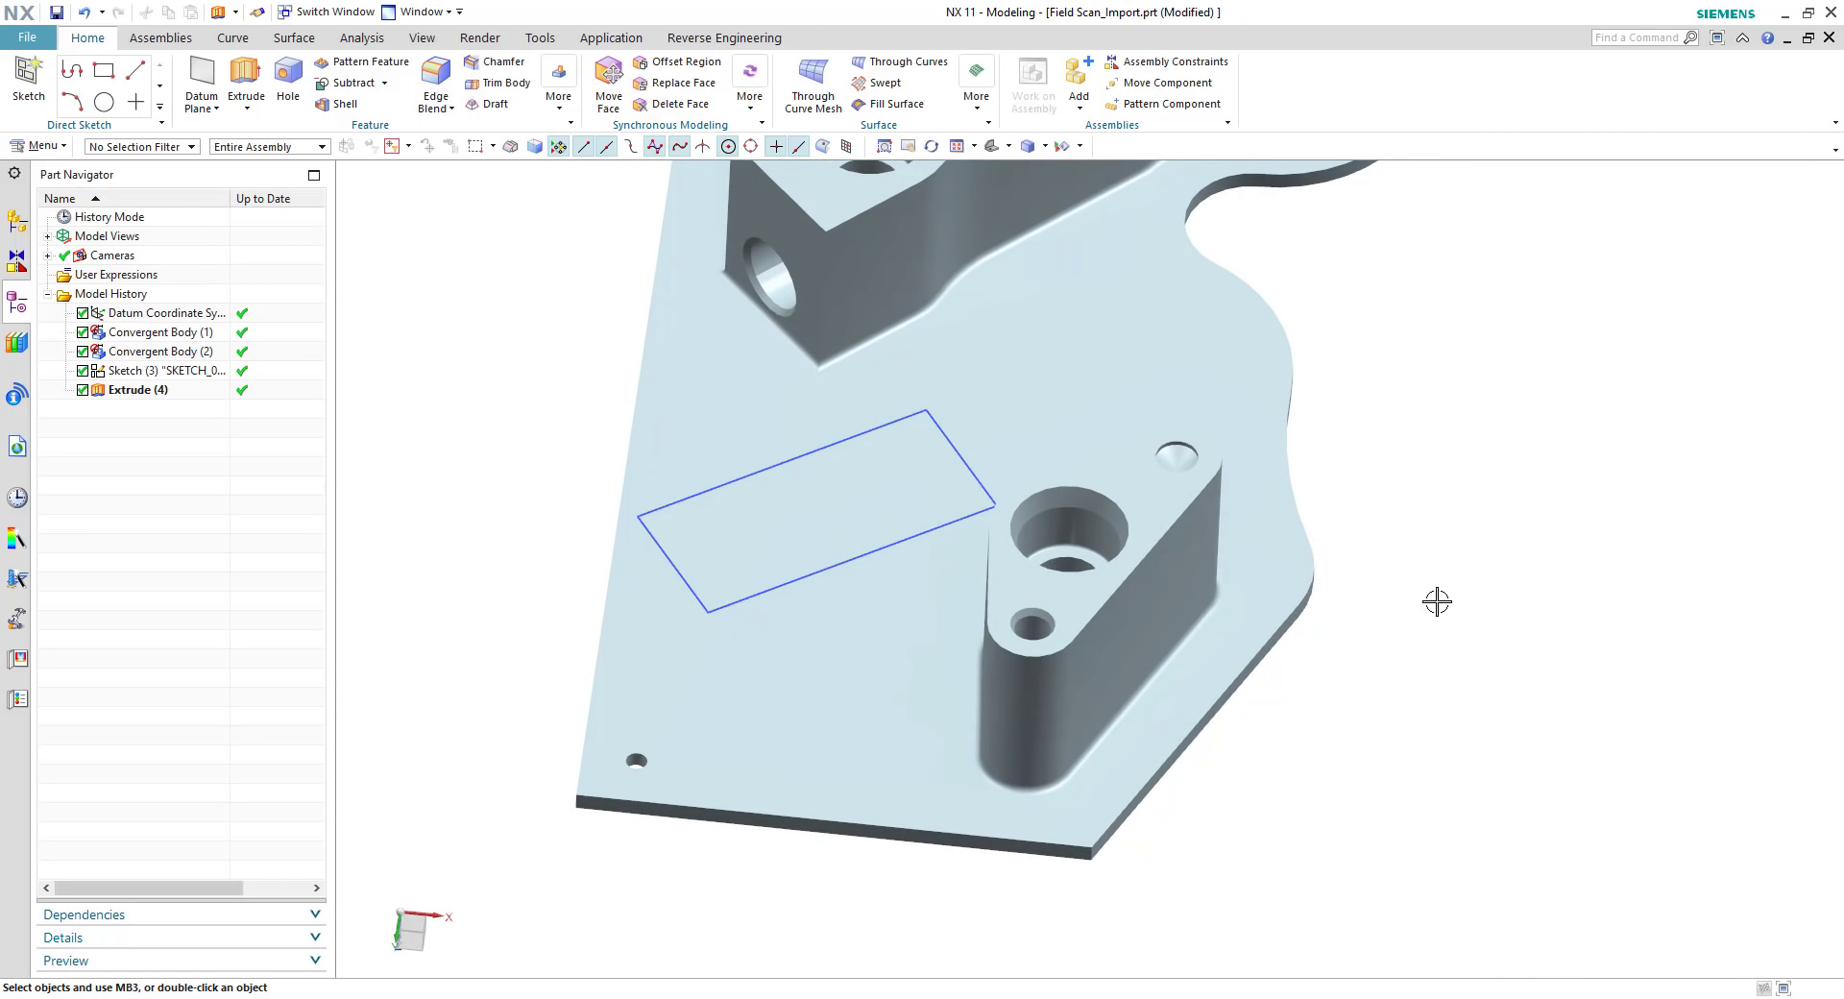
Step: Unite the small convergent body as the target with the extruded rectangular filler as the tool
{"action": "left_click", "coordinate": [384, 83]}
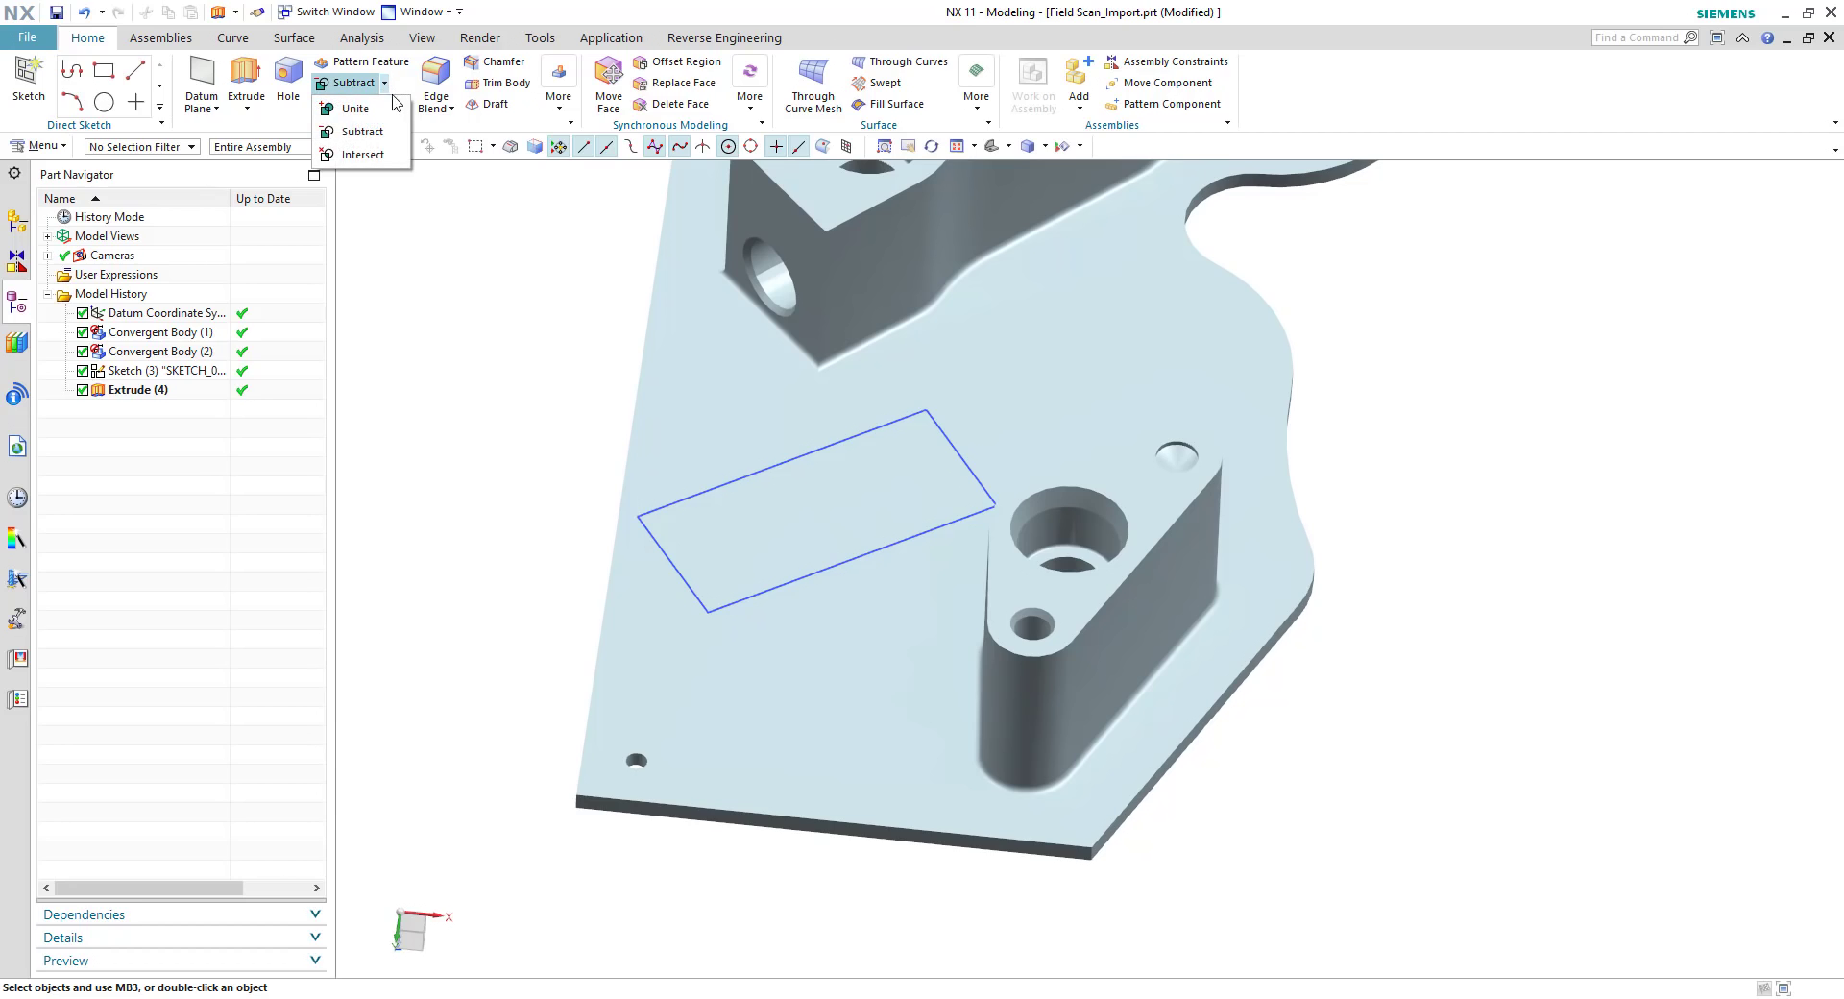
{"action": "left_click", "coordinate": [355, 109]}
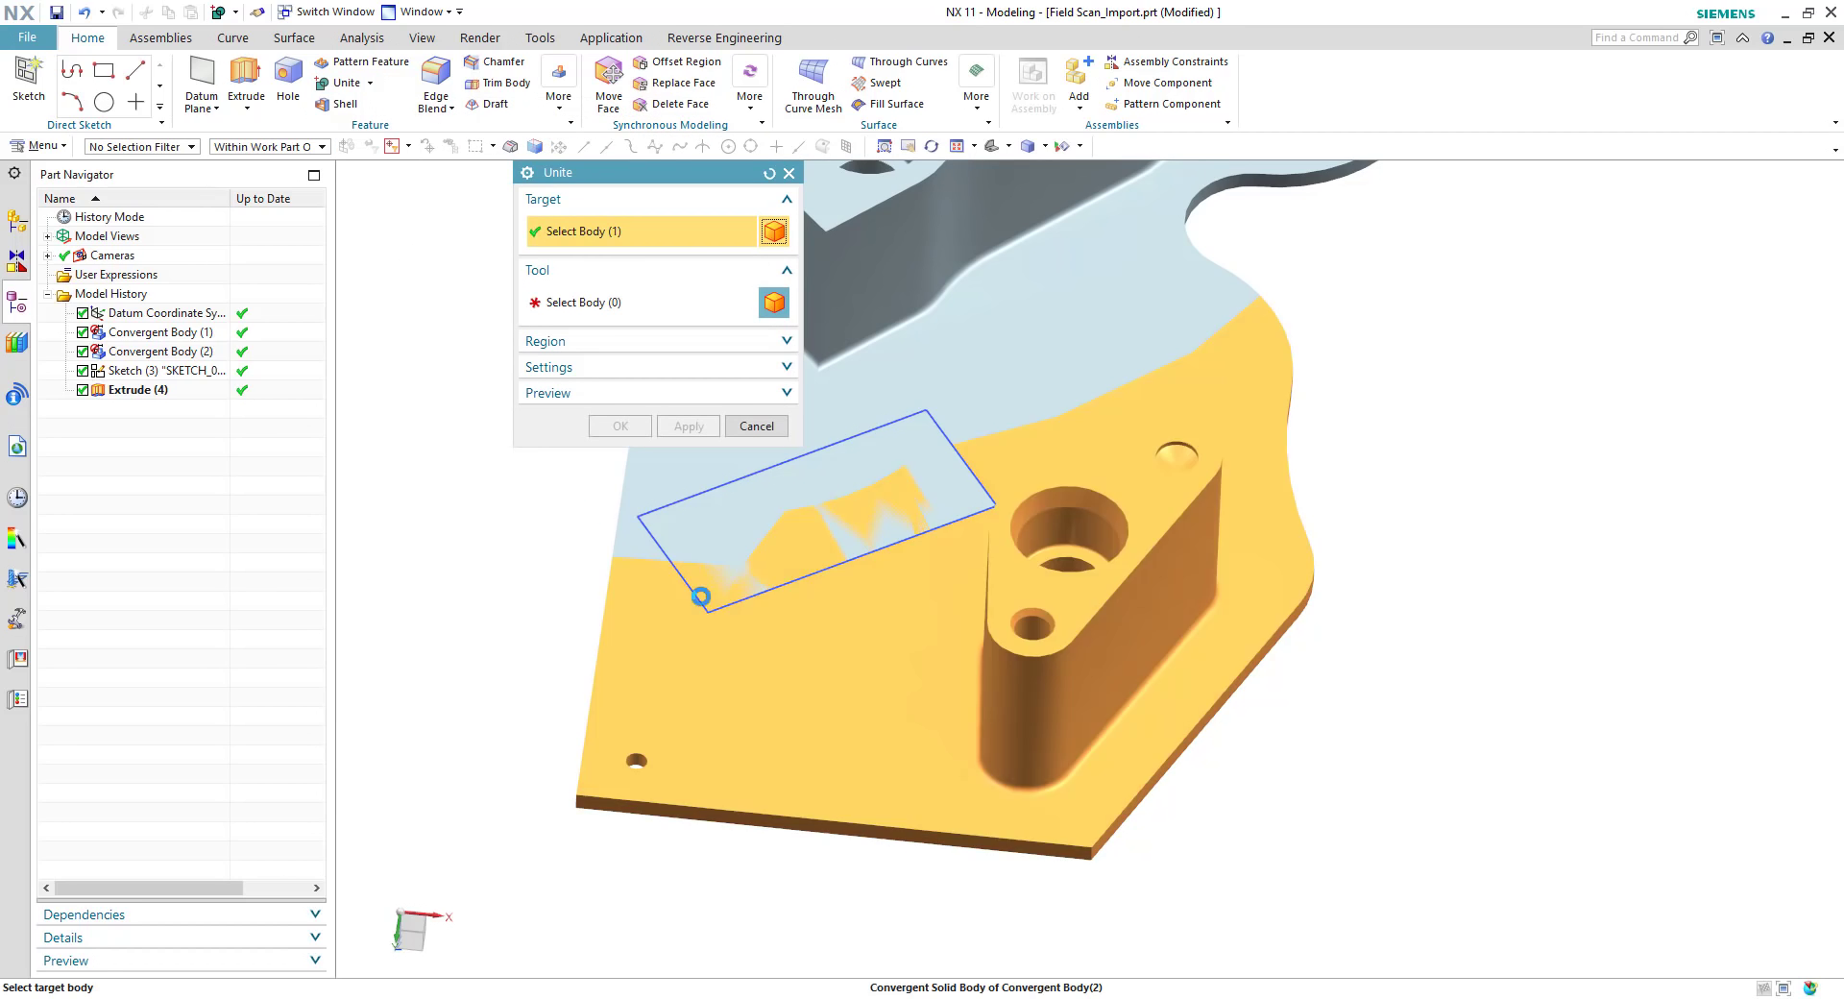
{"action": "left_click", "coordinate": [753, 688]}
{"action": "left_click", "coordinate": [708, 501]}
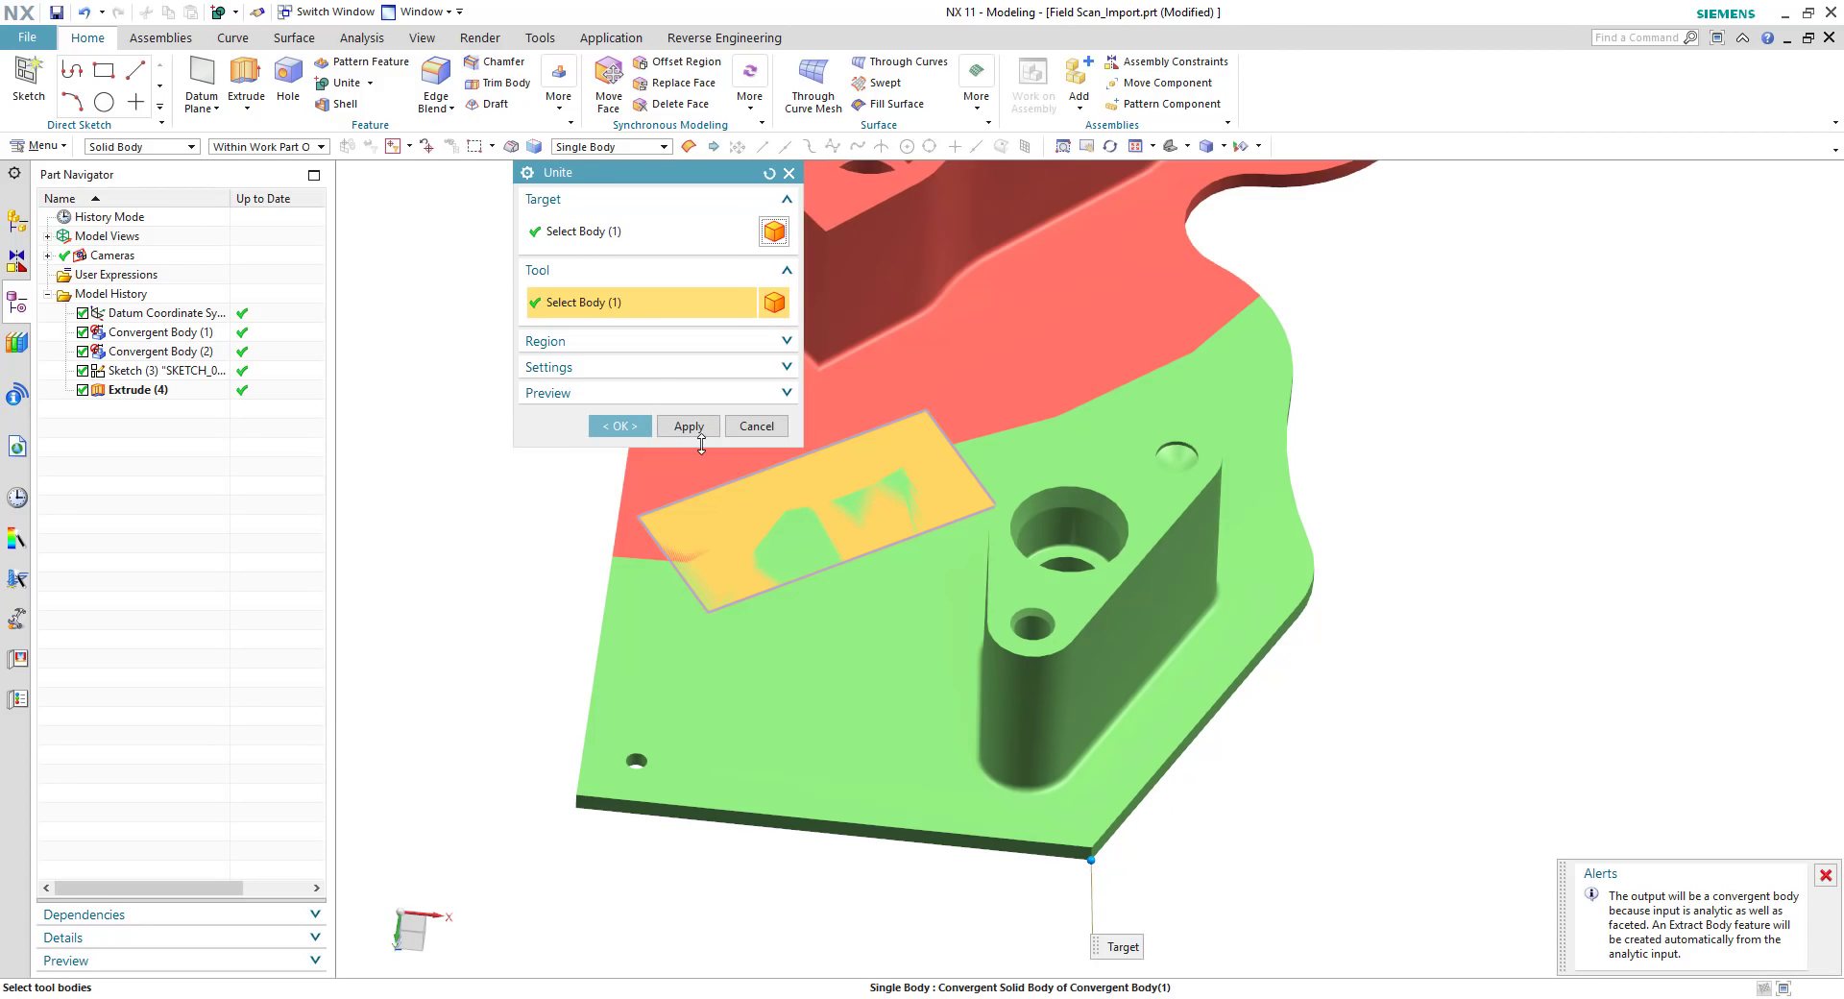
{"action": "left_click", "coordinate": [689, 426]}
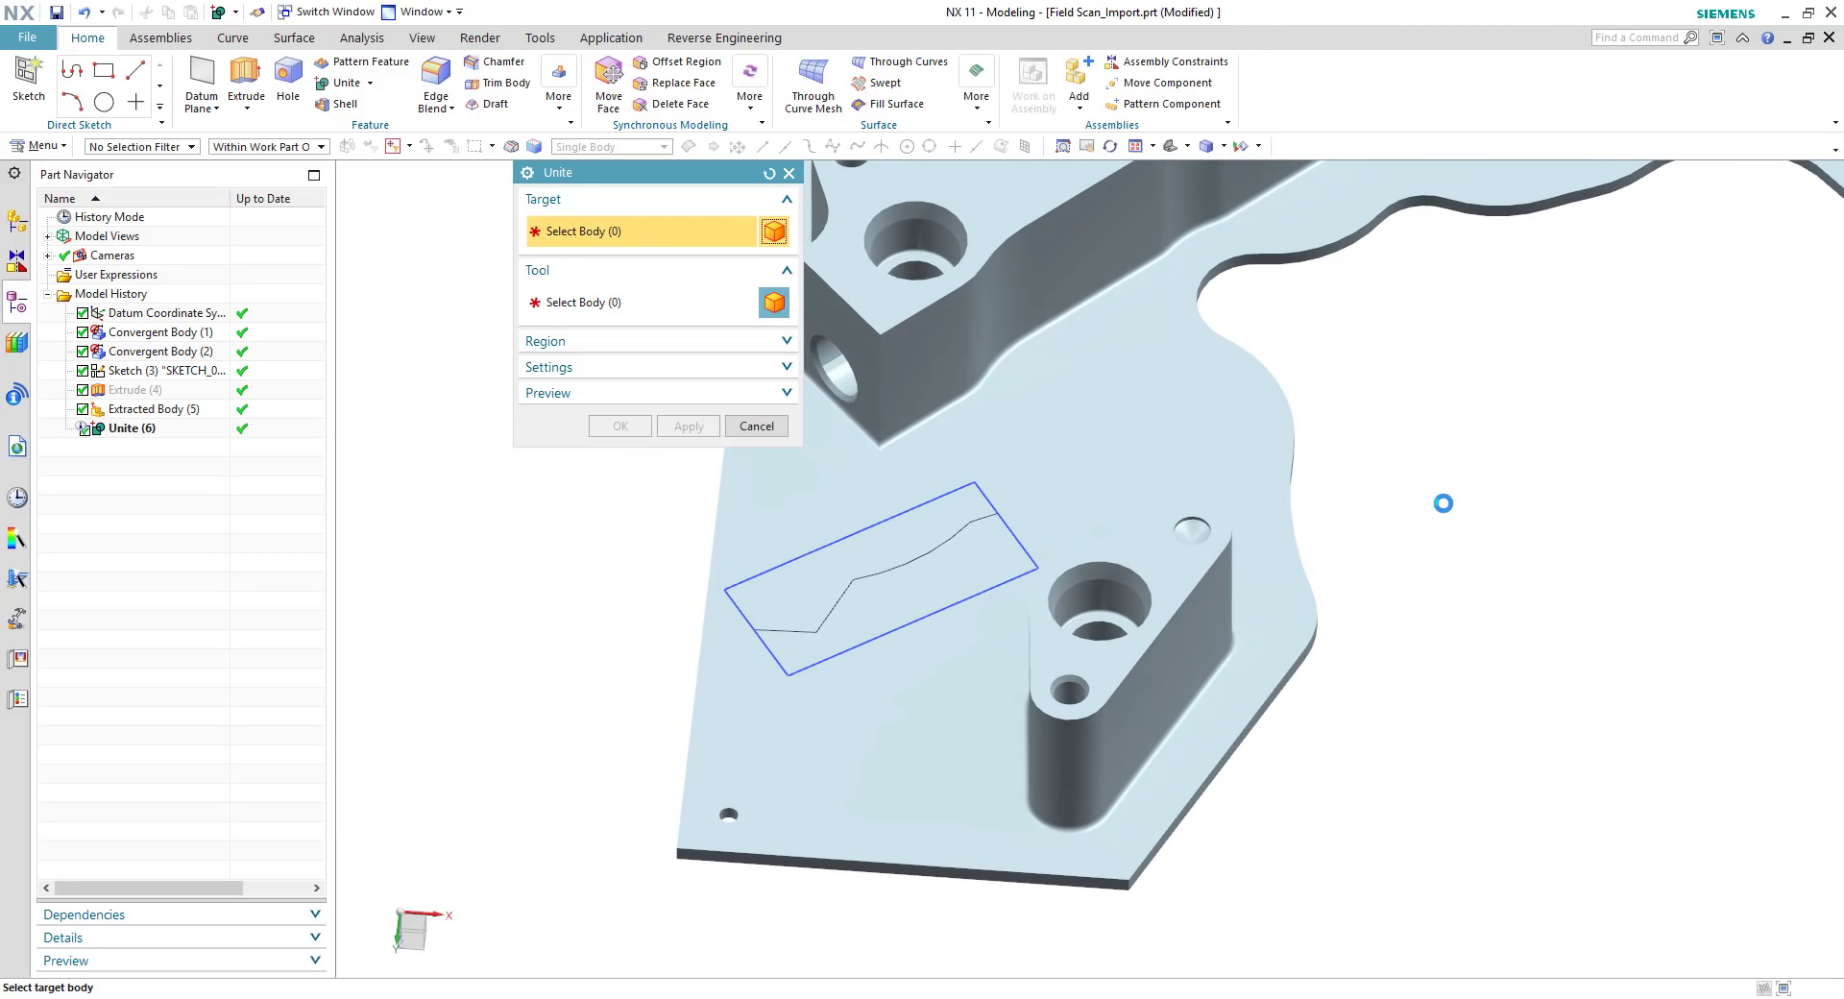
Step: Unite the filled small body as the target with the large main body as the tool
{"action": "left_click", "coordinate": [889, 708]}
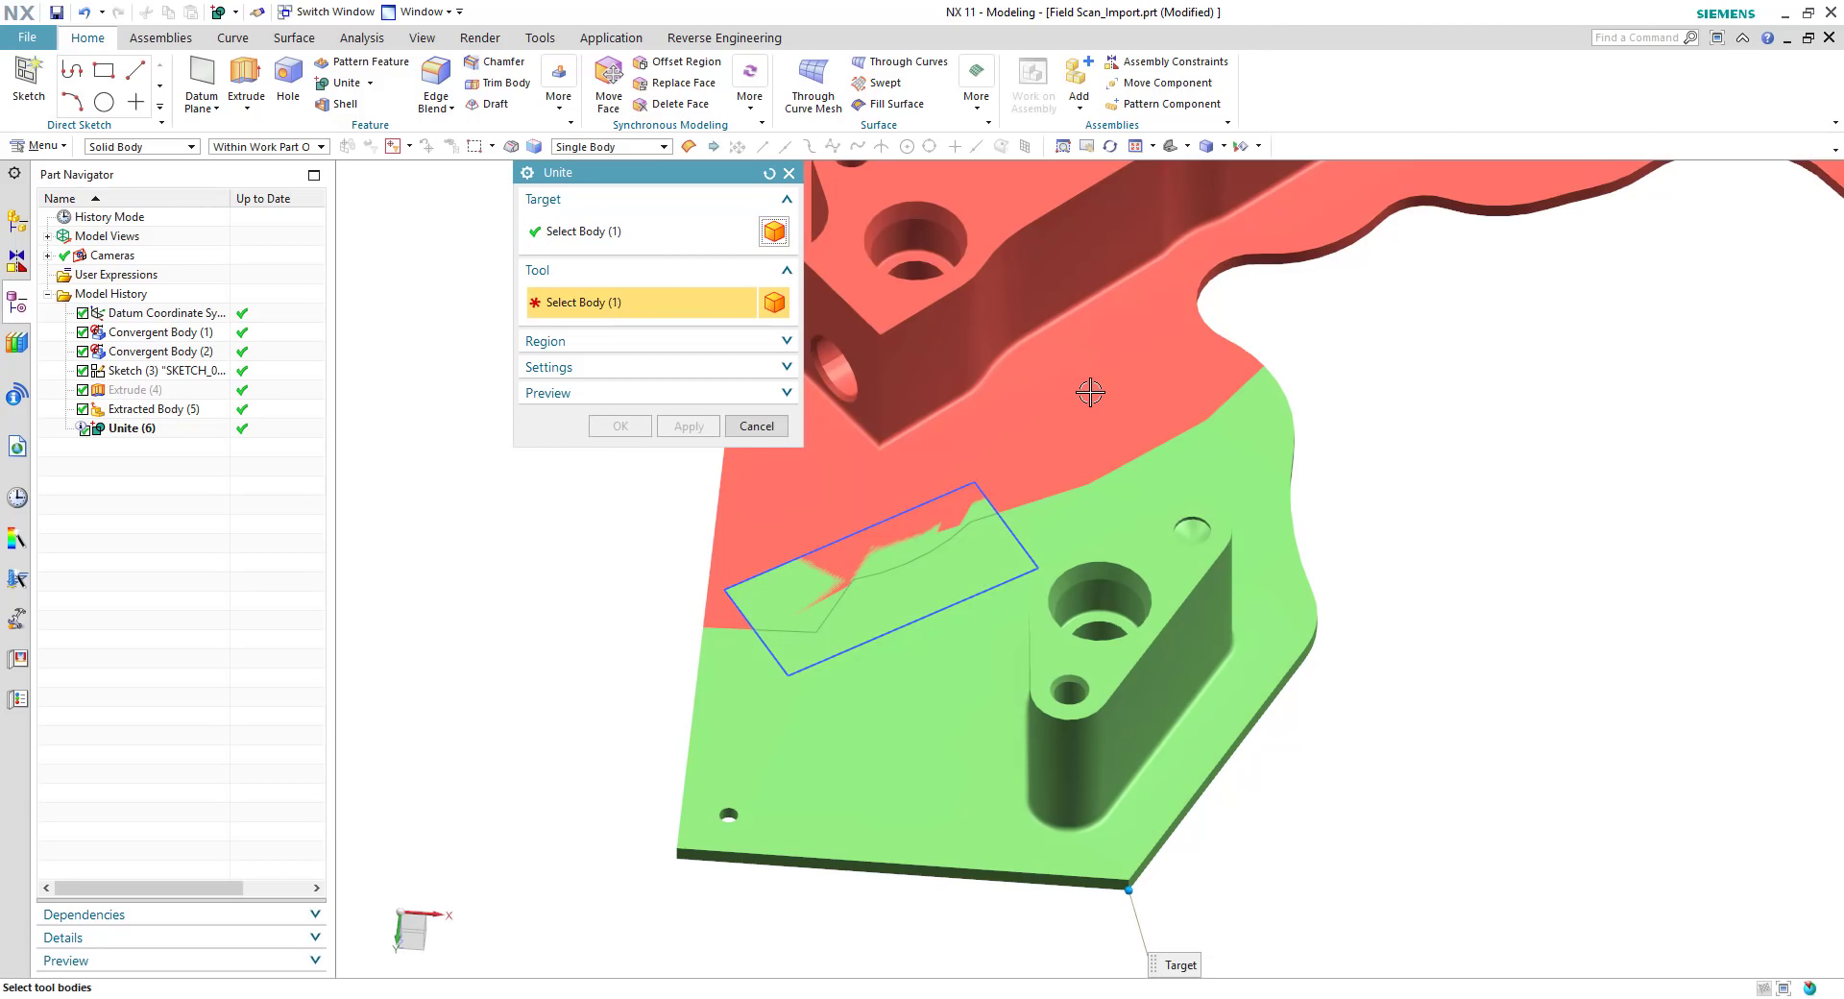
{"action": "left_click", "coordinate": [1090, 391]}
{"action": "left_click", "coordinate": [621, 427]}
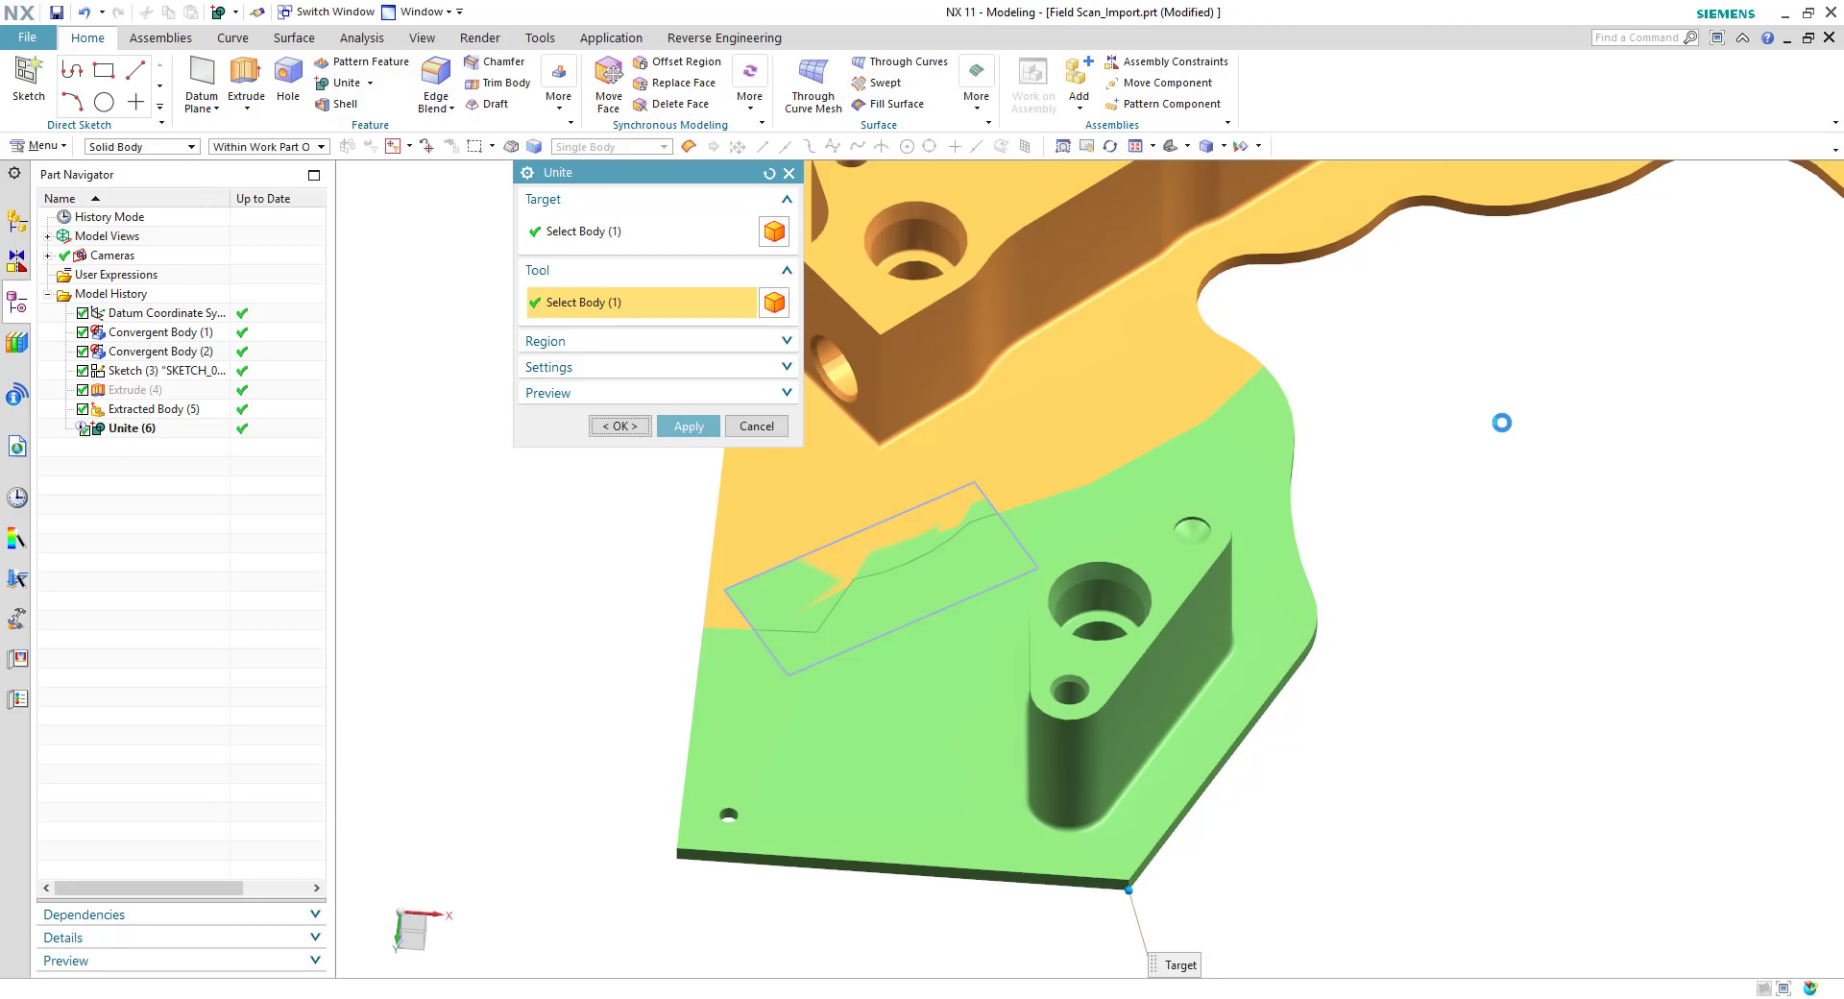